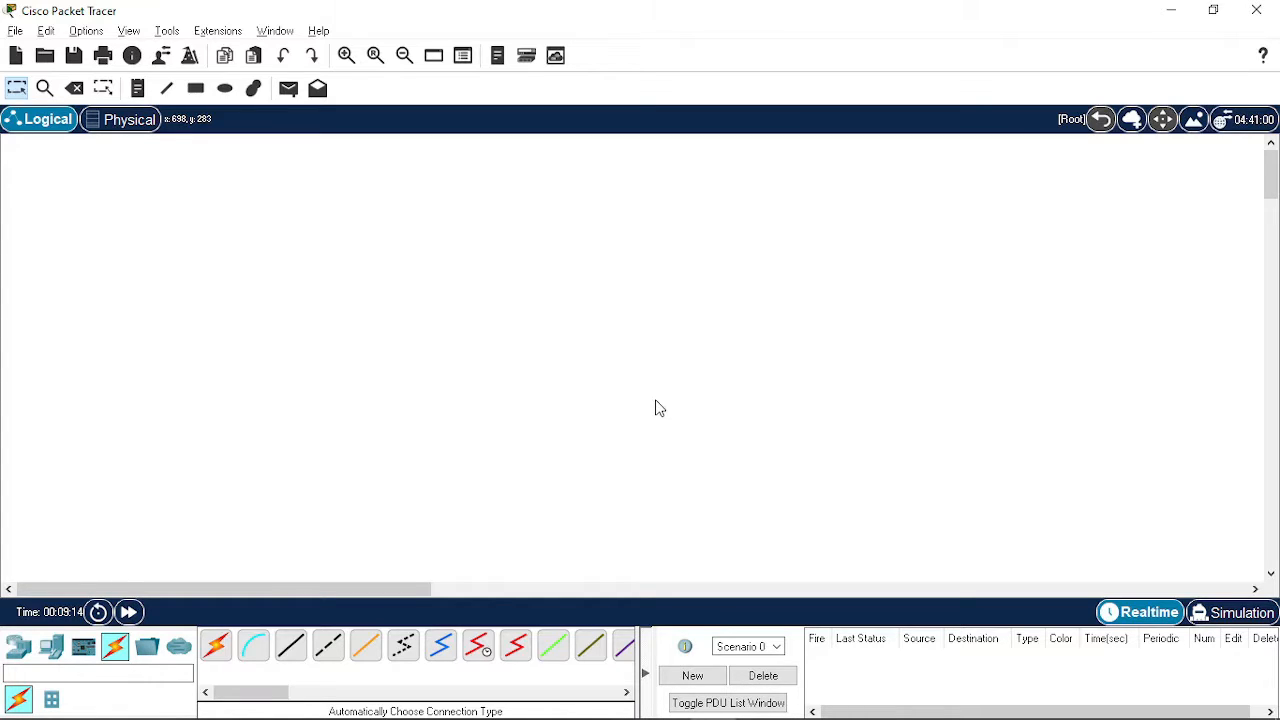
# Place three PT-Router devices in a triangle, one above and two below, and spread the lower two apart
pyautogui.click(18, 647)
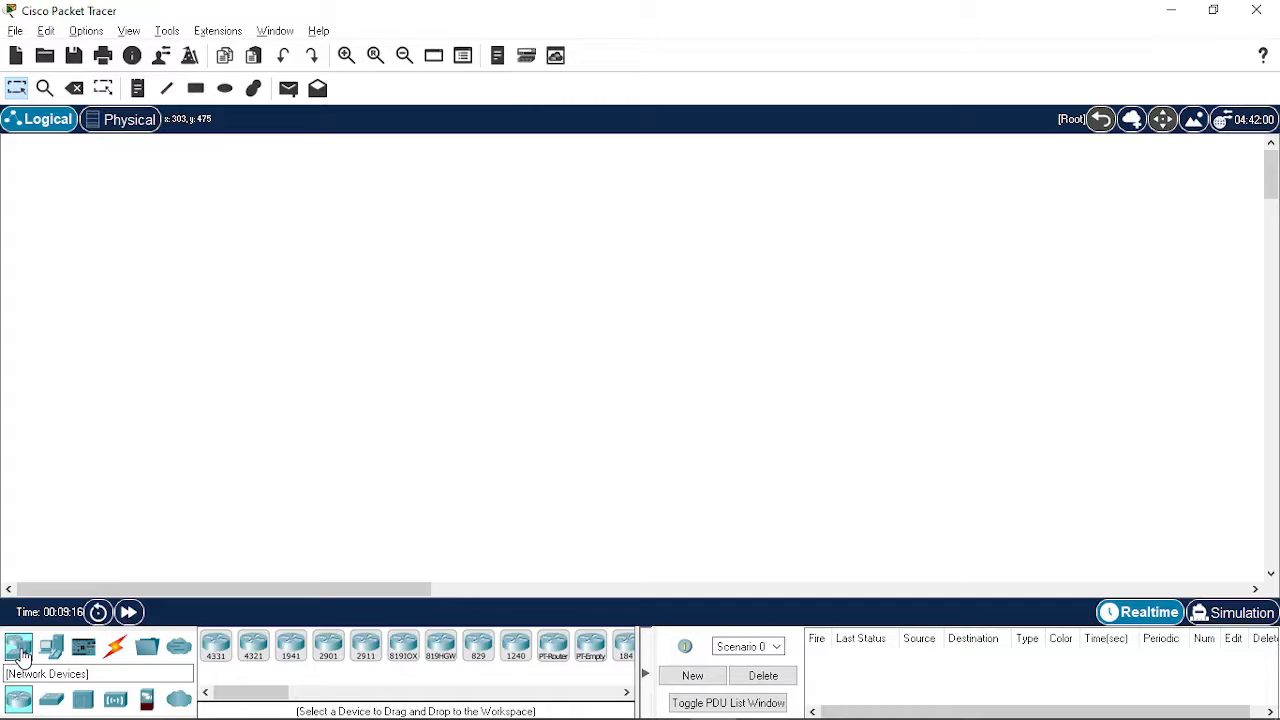
pyautogui.click(553, 645)
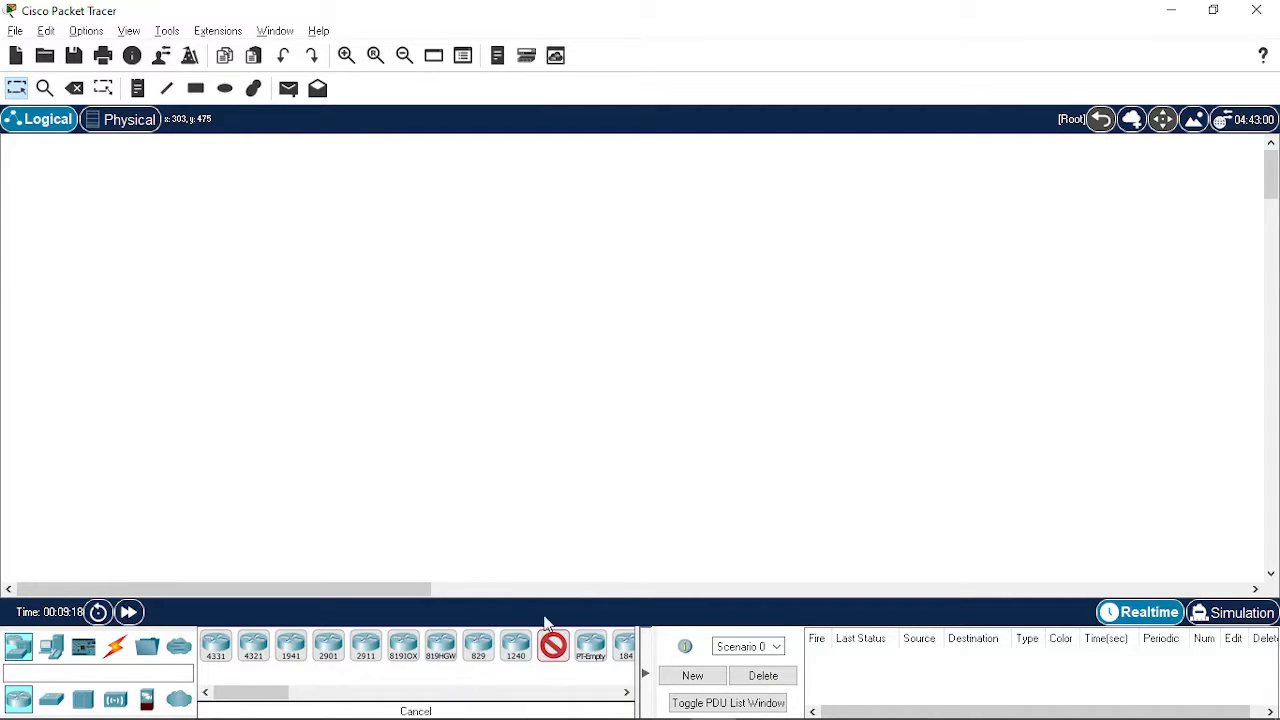
pyautogui.click(554, 234)
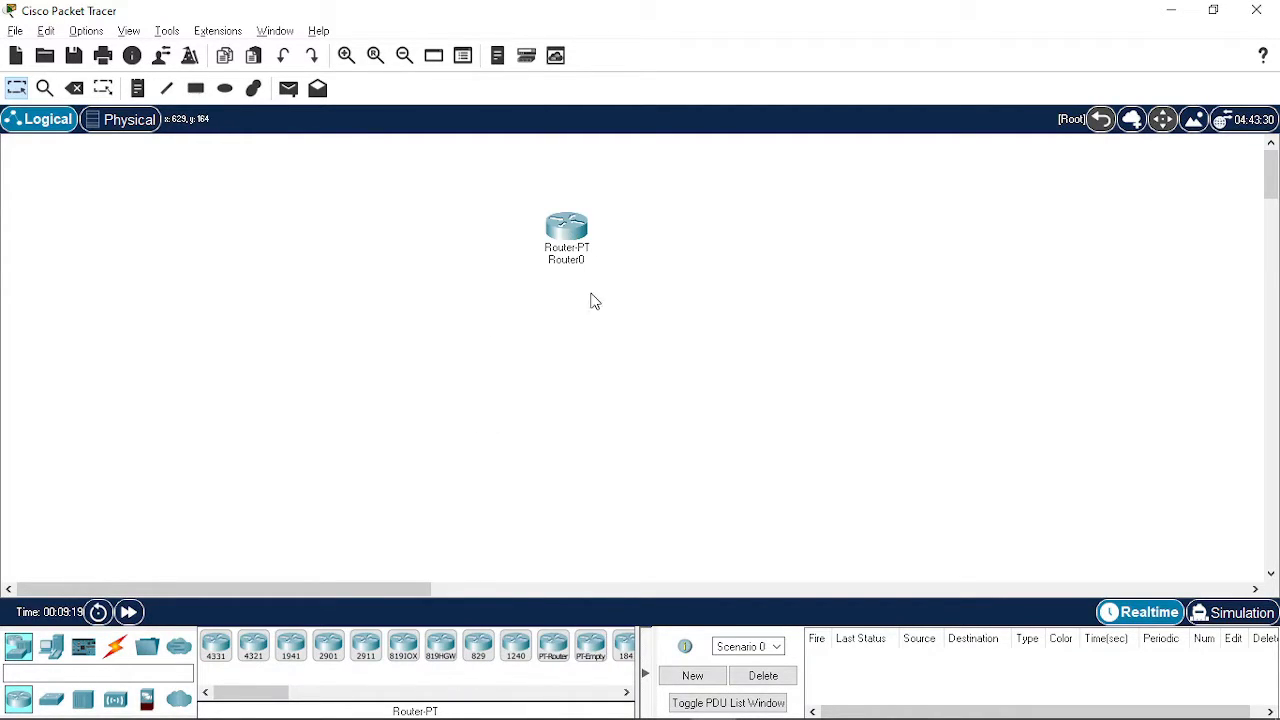
pyautogui.click(378, 435)
pyautogui.click(553, 645)
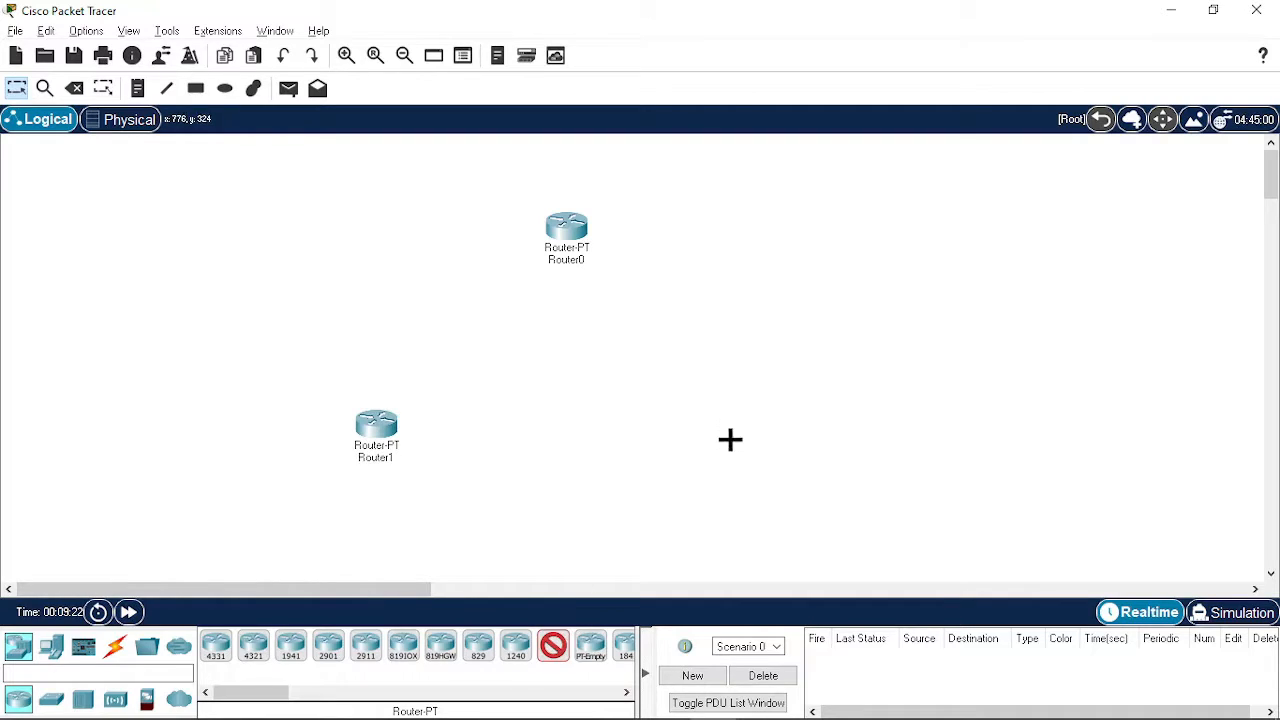
pyautogui.click(729, 441)
pyautogui.moveTo(396, 455); pyautogui.dragTo(408, 485)
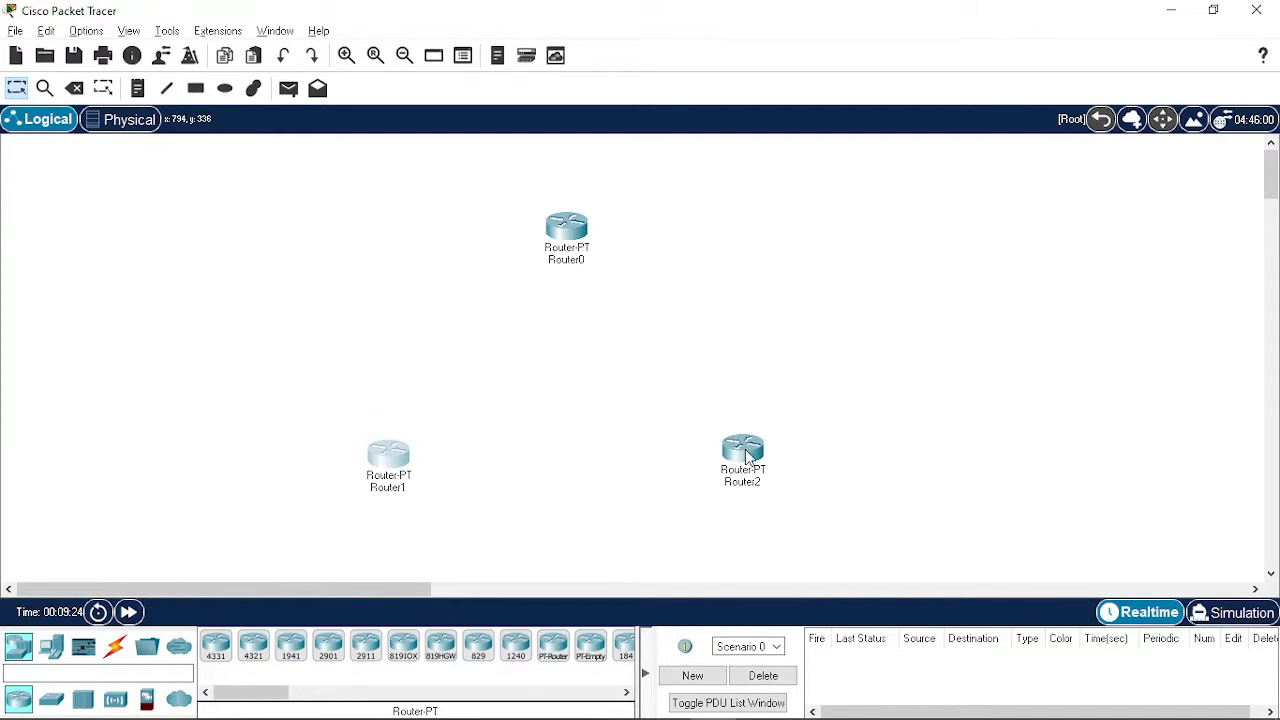
pyautogui.moveTo(749, 457); pyautogui.dragTo(776, 455)
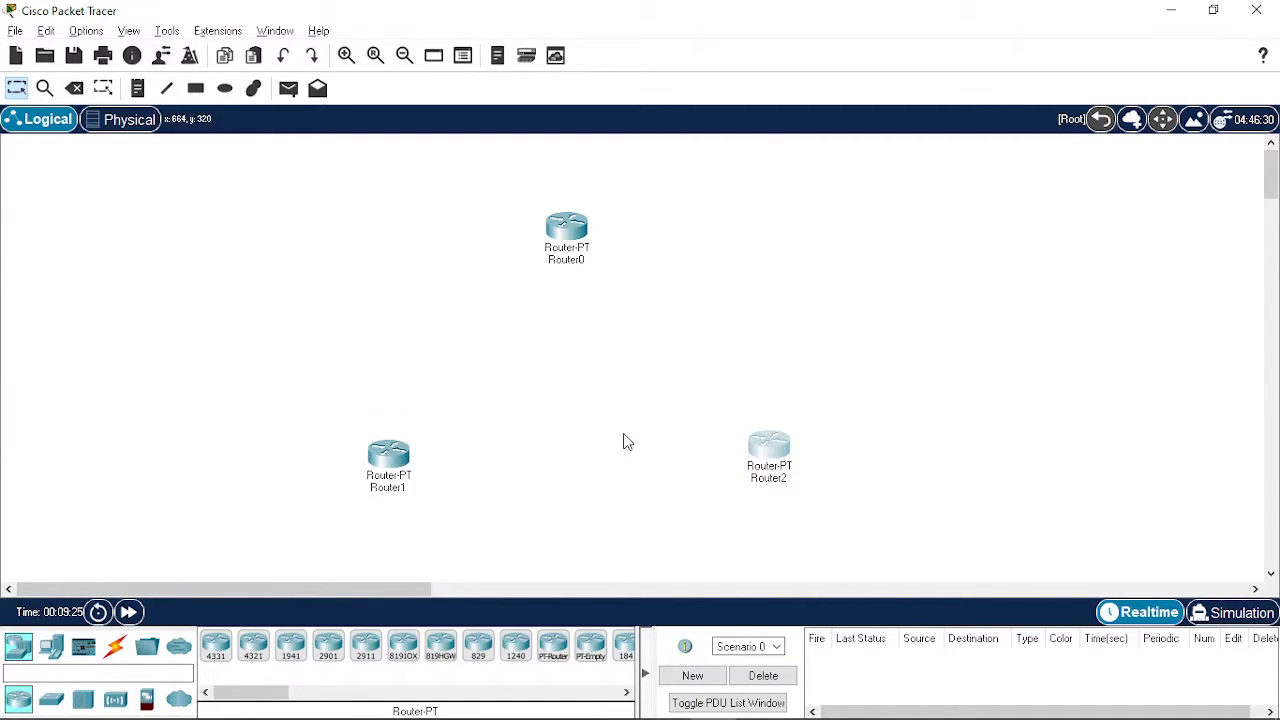
# Add a 2960 switch beside each router: on the outer side of both lower routers and left of Router0
pyautogui.click(52, 700)
pyautogui.click(212, 652)
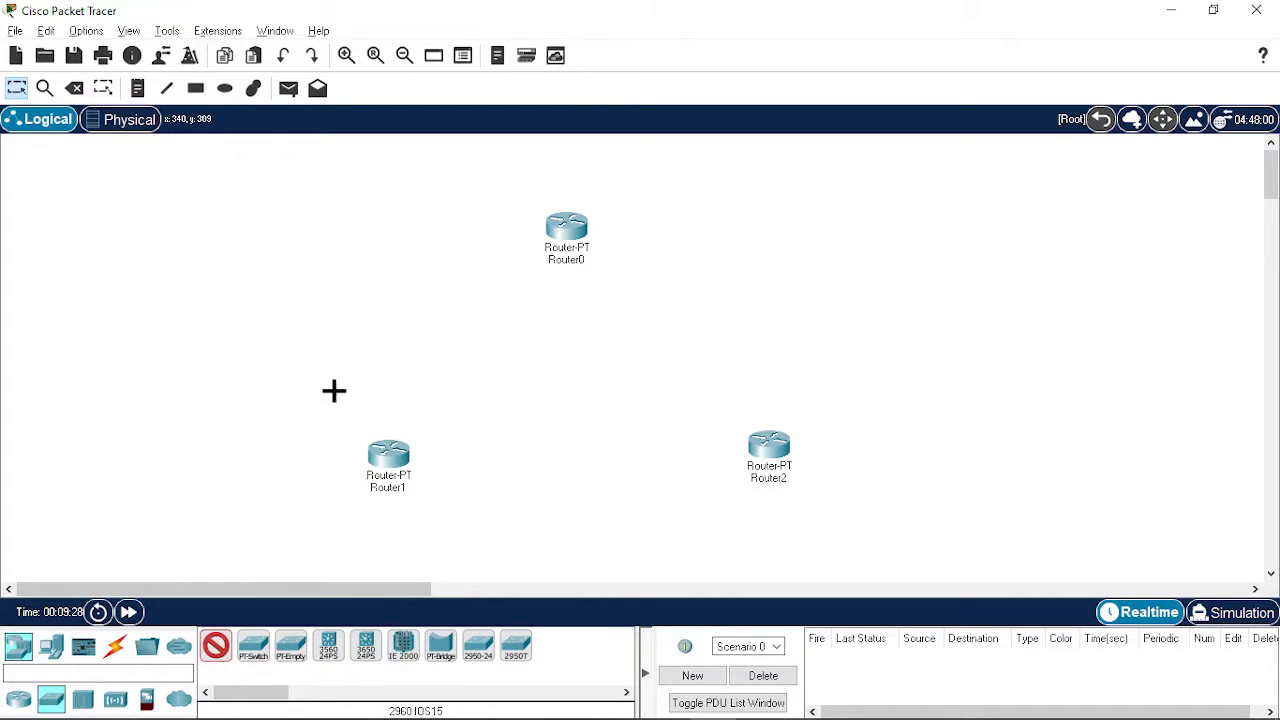
pyautogui.click(399, 240)
pyautogui.click(216, 648)
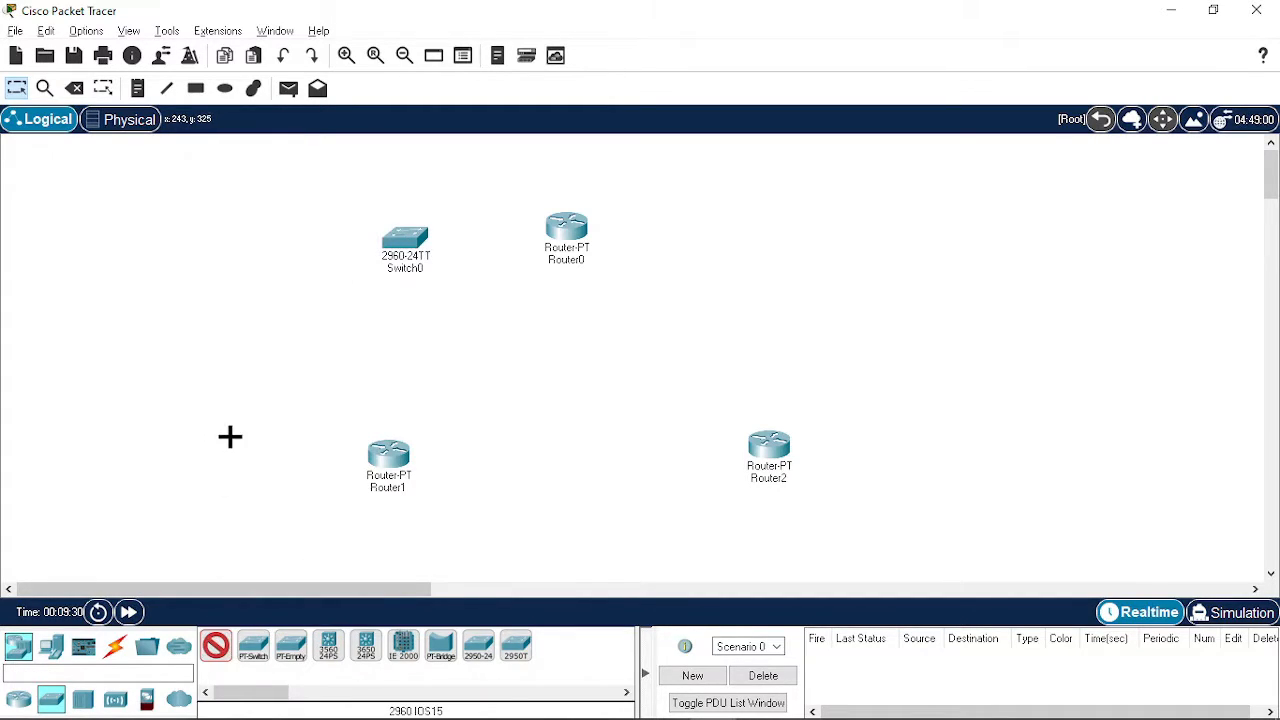
pyautogui.click(222, 476)
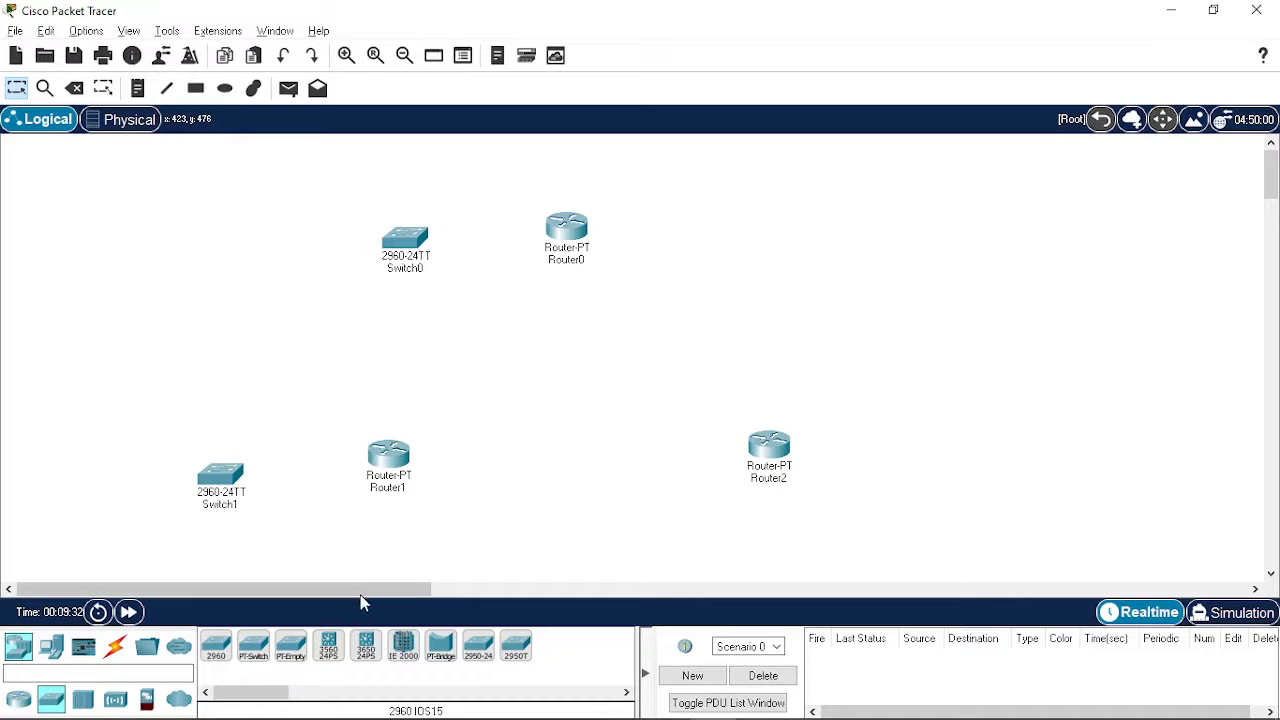
pyautogui.click(216, 648)
pyautogui.click(934, 450)
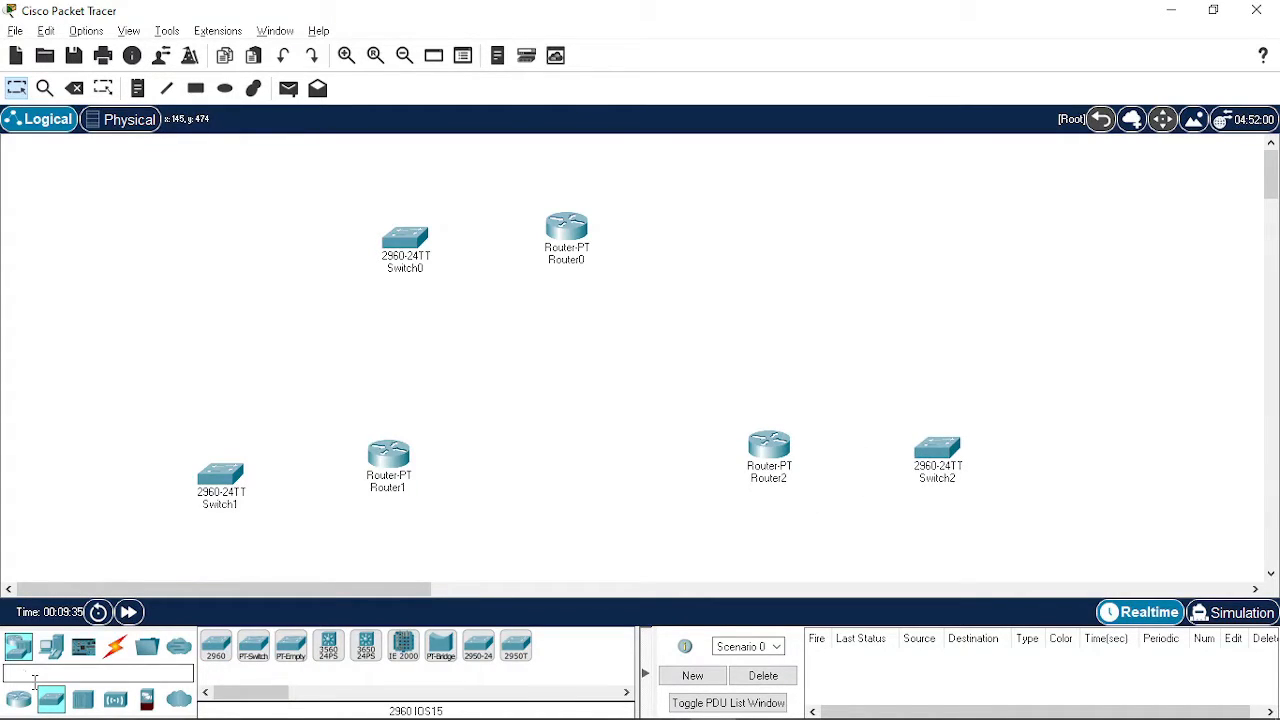
# Add three PCs, one on the outer side of each of the three switches
pyautogui.click(52, 660)
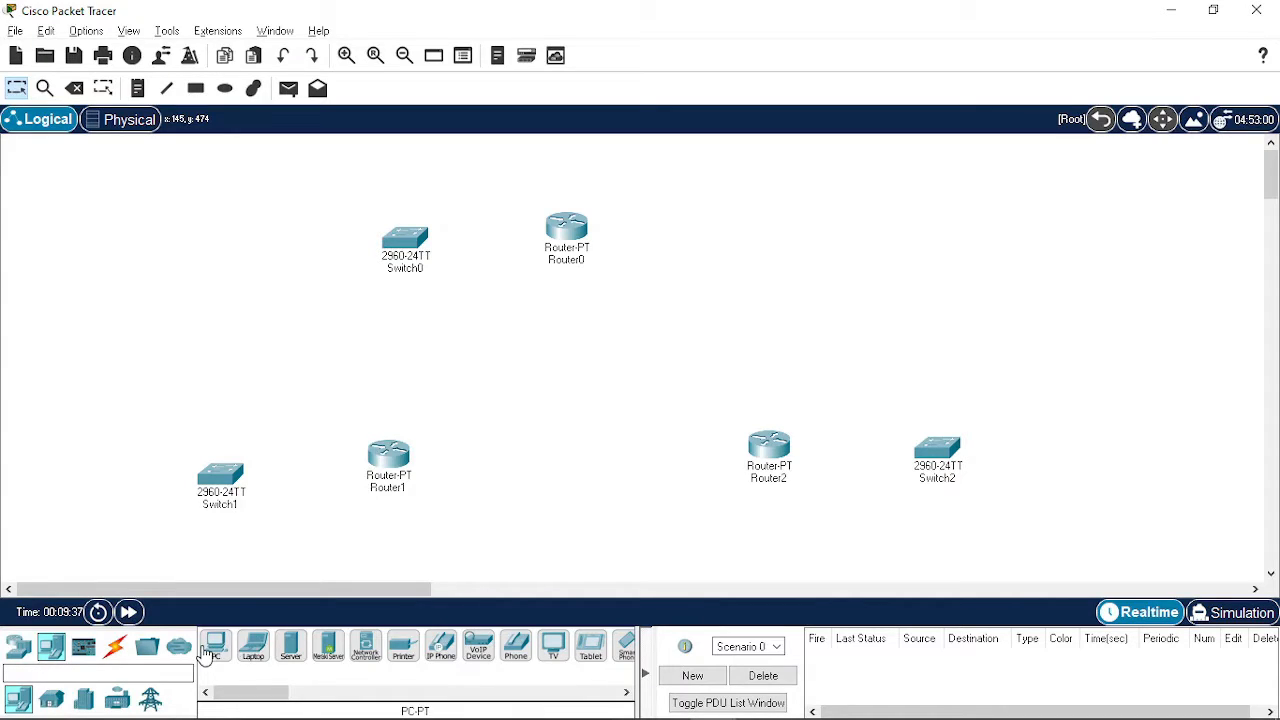
pyautogui.click(216, 648)
pyautogui.click(84, 490)
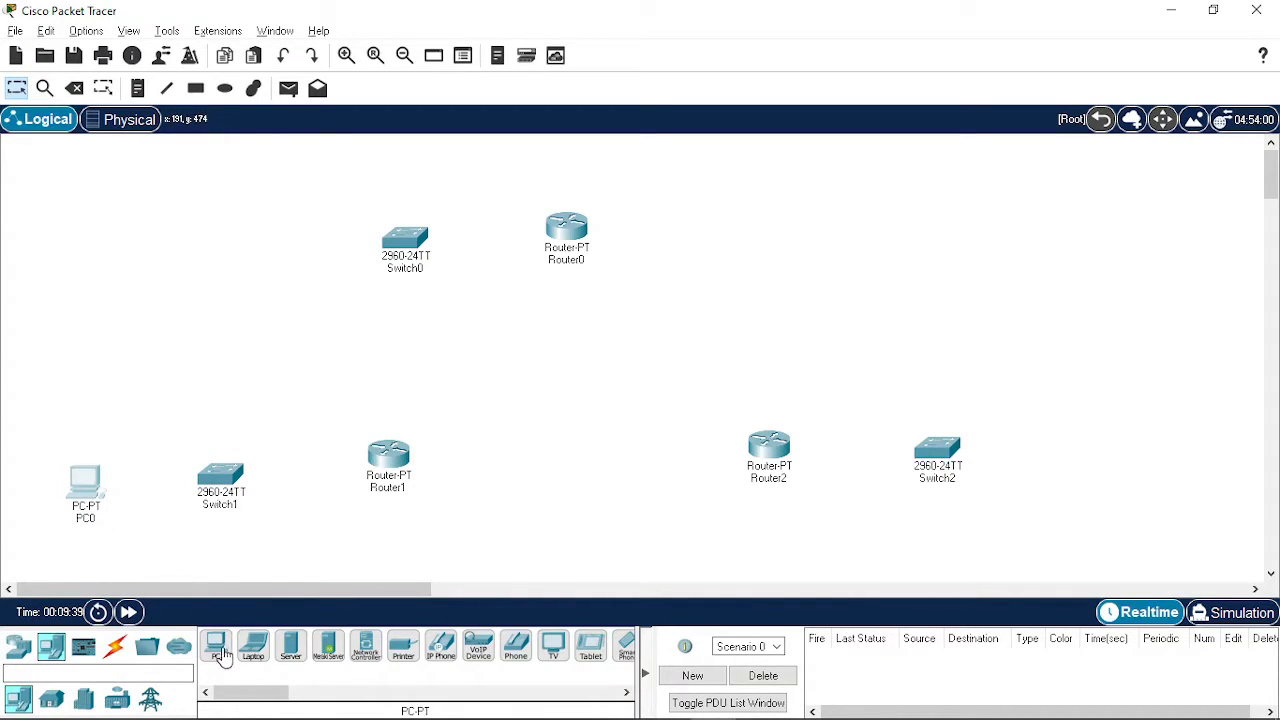
pyautogui.click(216, 648)
pyautogui.click(238, 250)
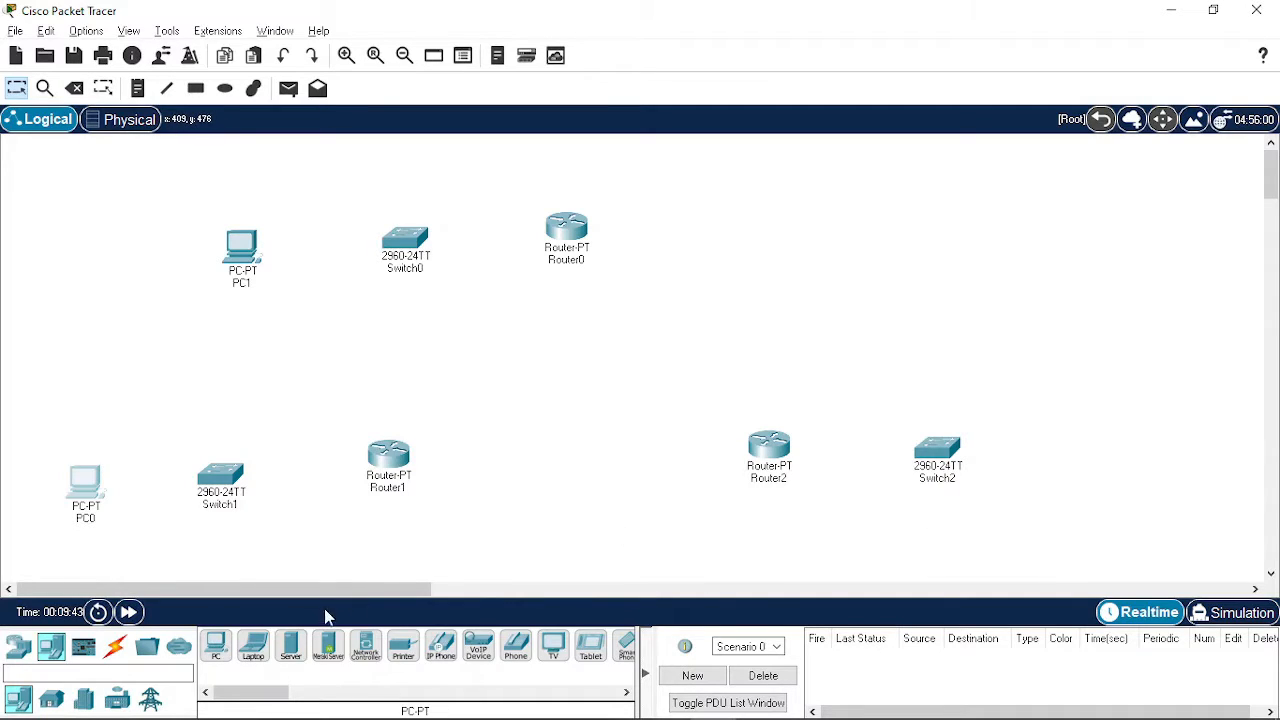
pyautogui.click(215, 645)
pyautogui.click(1080, 452)
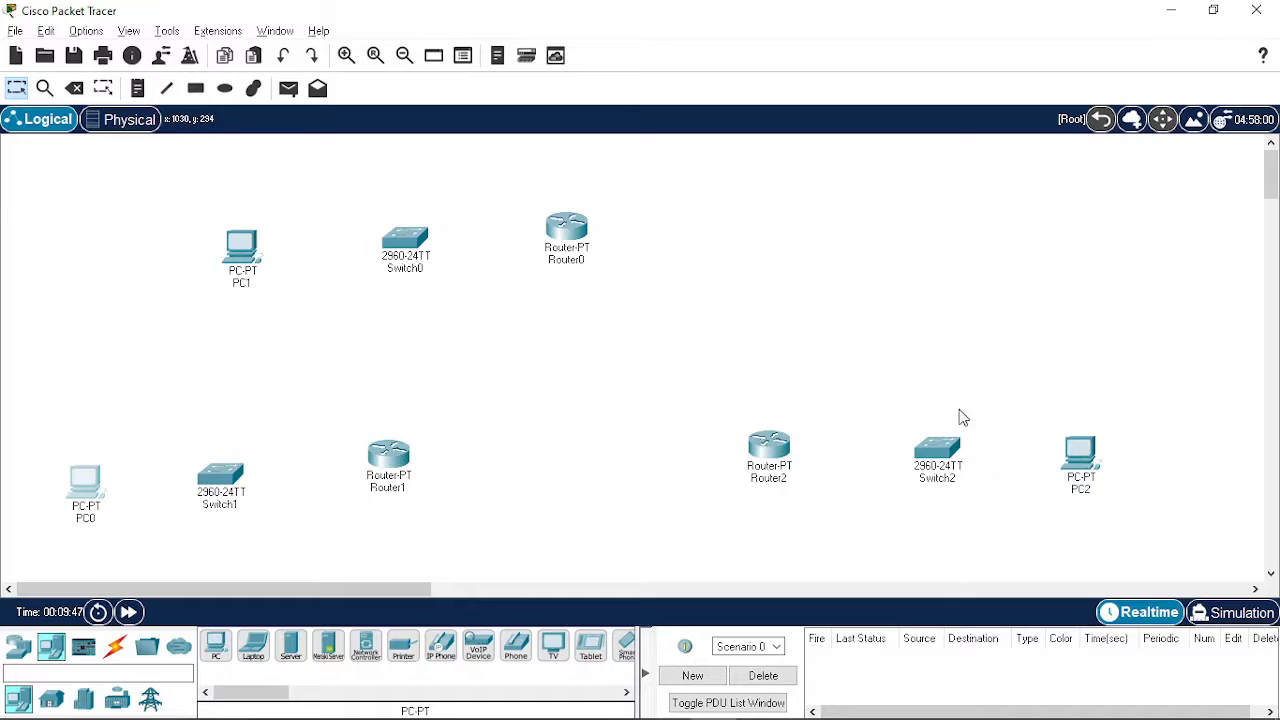
# Cable Router1 to Switch1 and Switch1 to PC0 using the automatically chosen connection type
pyautogui.click(115, 646)
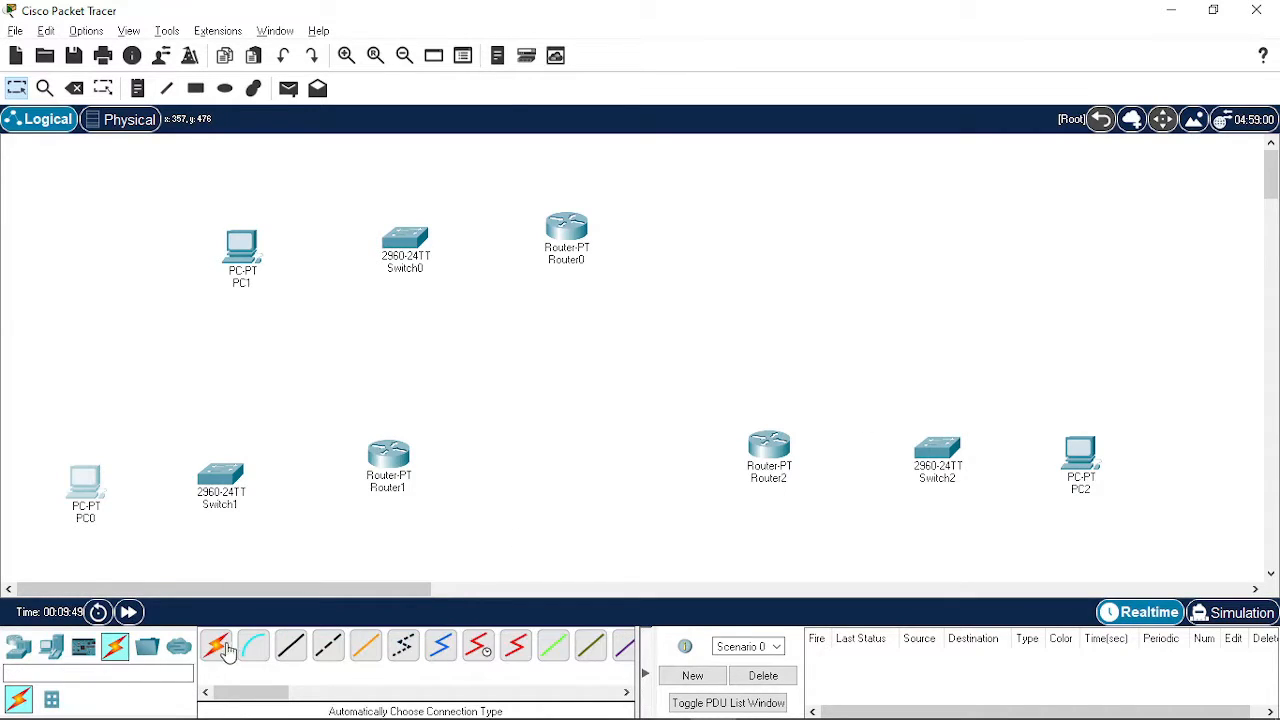
pyautogui.click(226, 648)
pyautogui.click(397, 461)
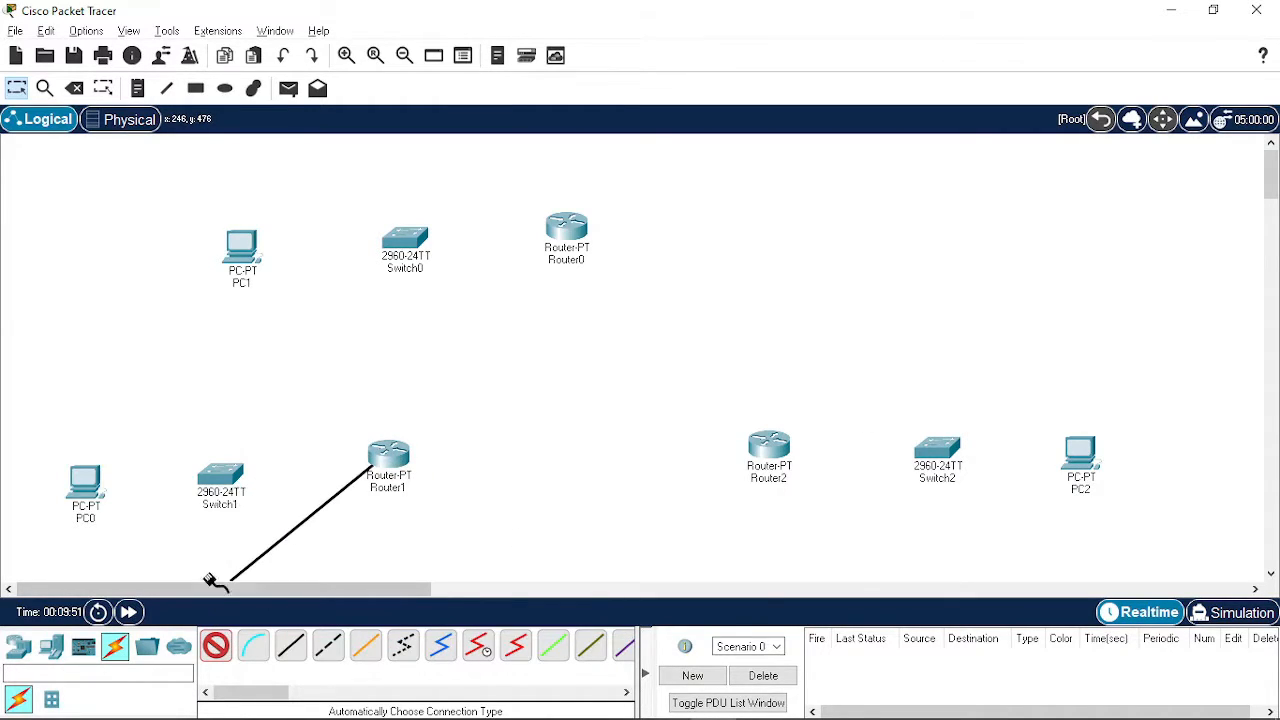
pyautogui.click(216, 478)
pyautogui.click(215, 645)
pyautogui.click(218, 474)
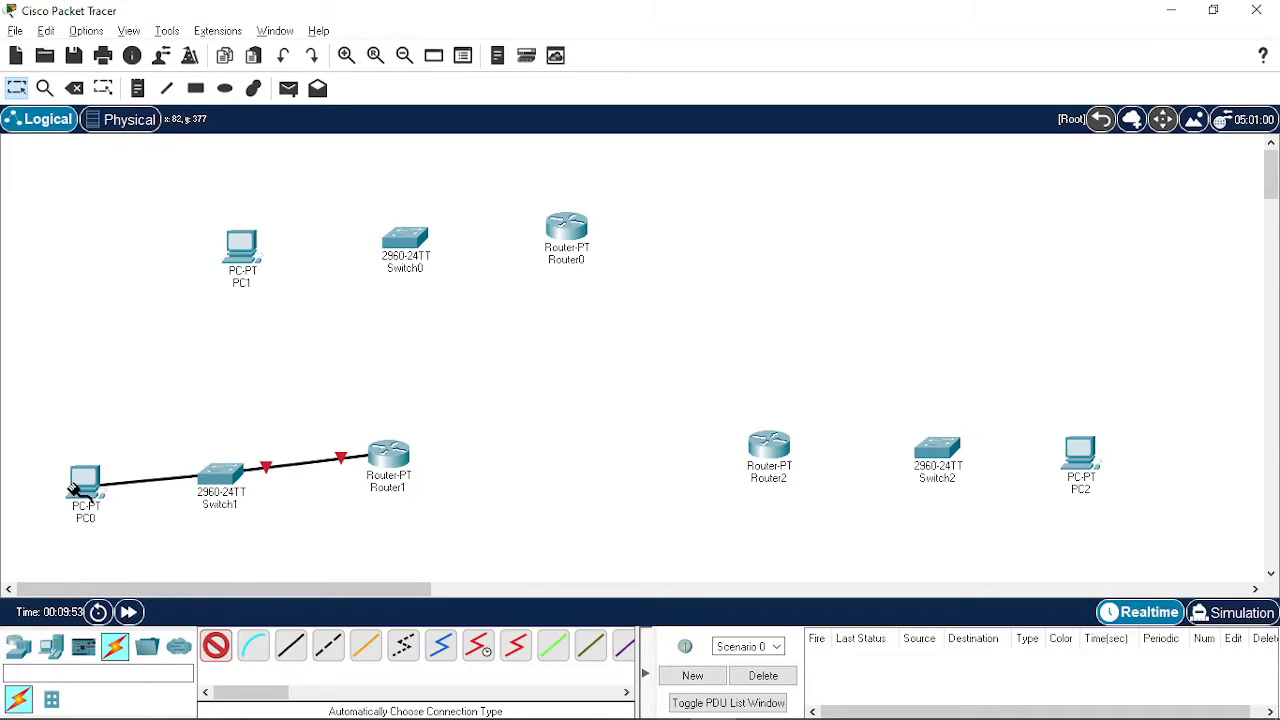
pyautogui.click(76, 484)
# Cable Router0 to Switch0 and Switch0 to PC1 using the automatically chosen connection type
pyautogui.click(215, 645)
pyautogui.click(560, 234)
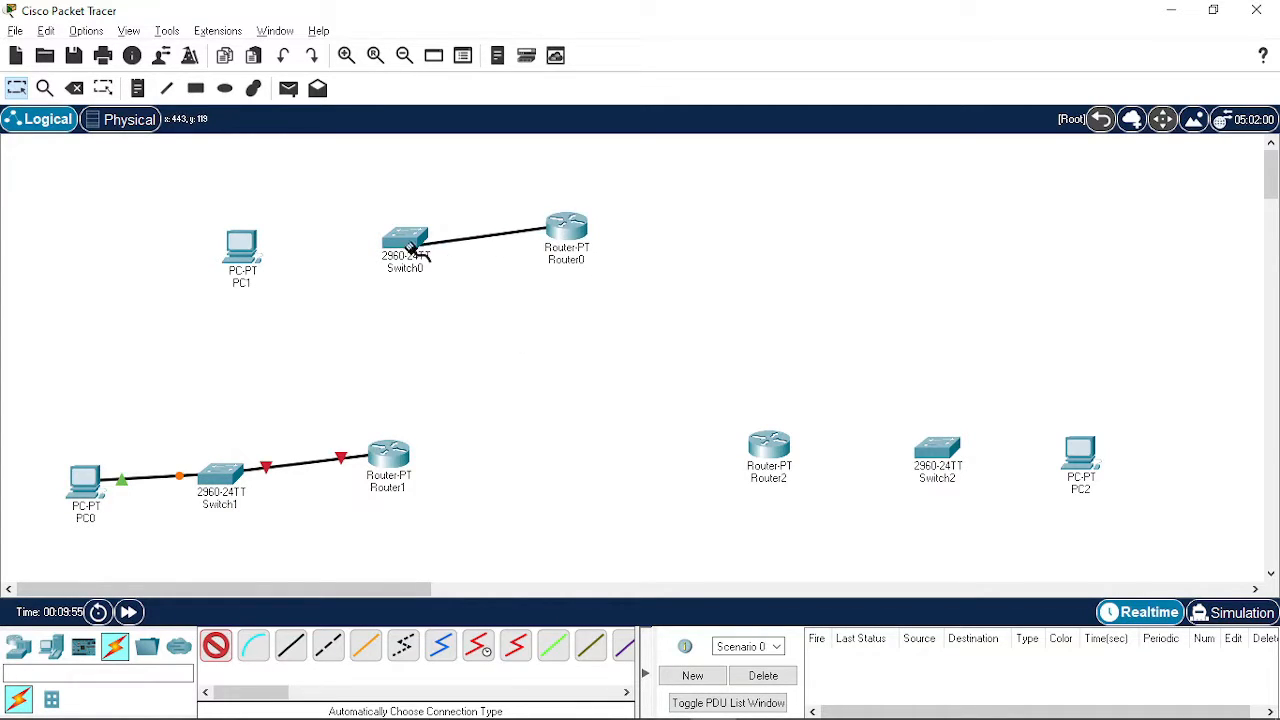
pyautogui.click(408, 247)
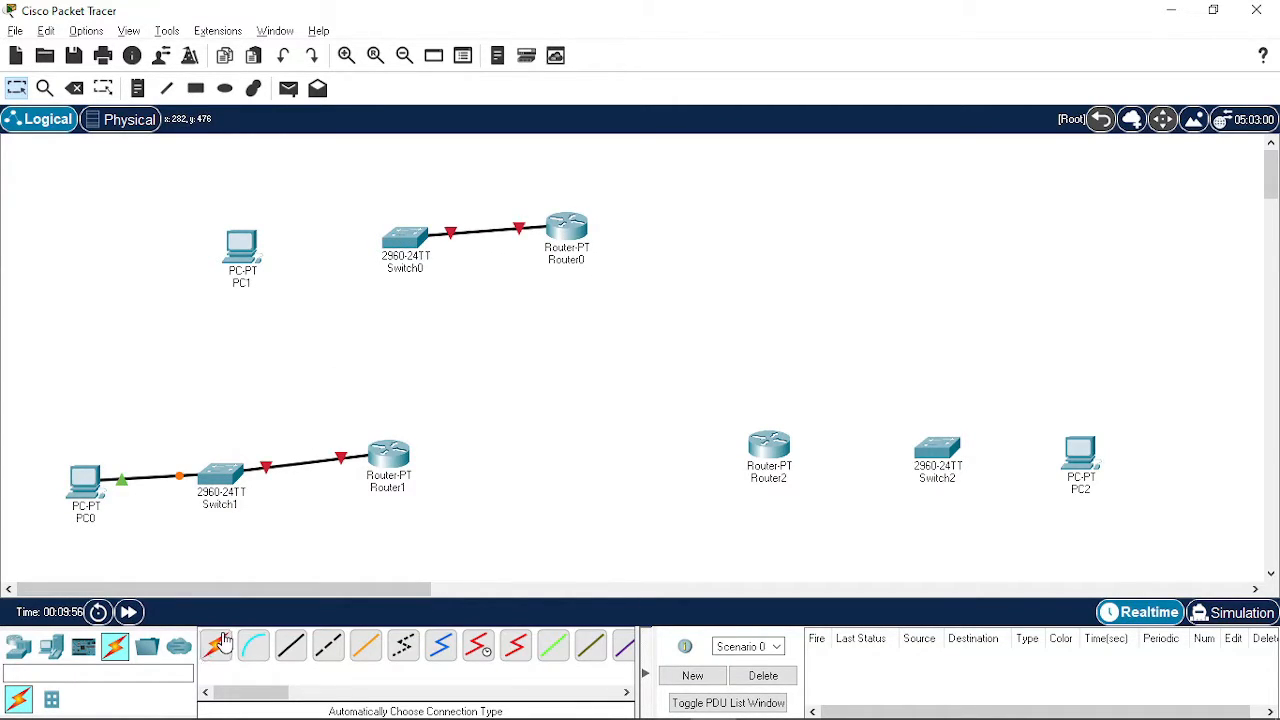
pyautogui.click(215, 645)
pyautogui.click(405, 240)
pyautogui.click(236, 248)
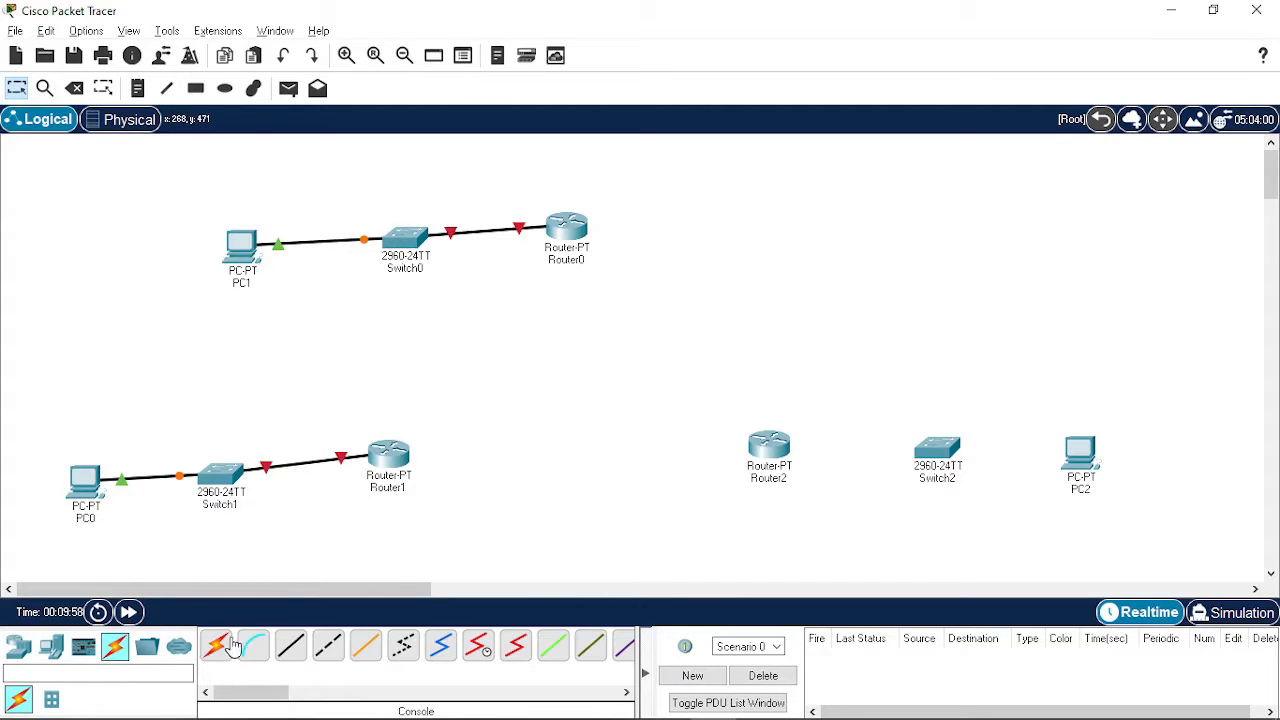
# Cable Router2 to Switch2 and Switch2 to PC2 using the automatically chosen connection type
pyautogui.click(218, 645)
pyautogui.click(768, 447)
pyautogui.click(936, 448)
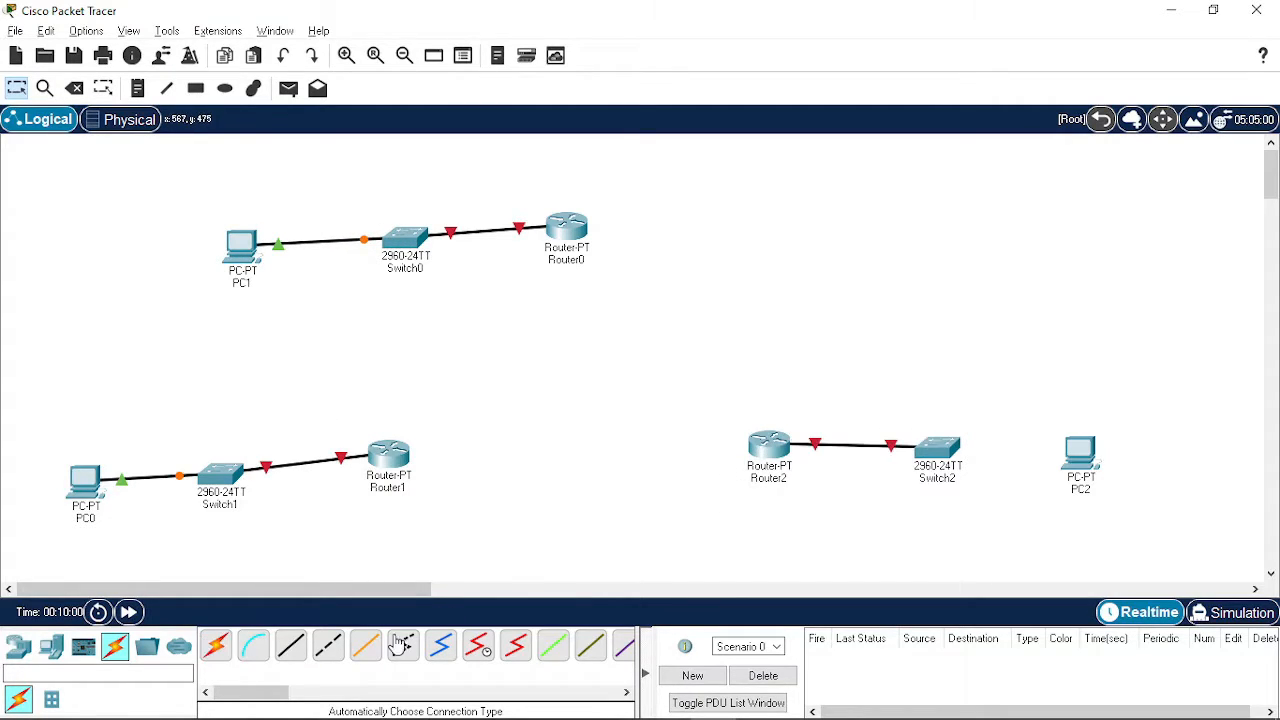
pyautogui.click(215, 645)
pyautogui.click(940, 450)
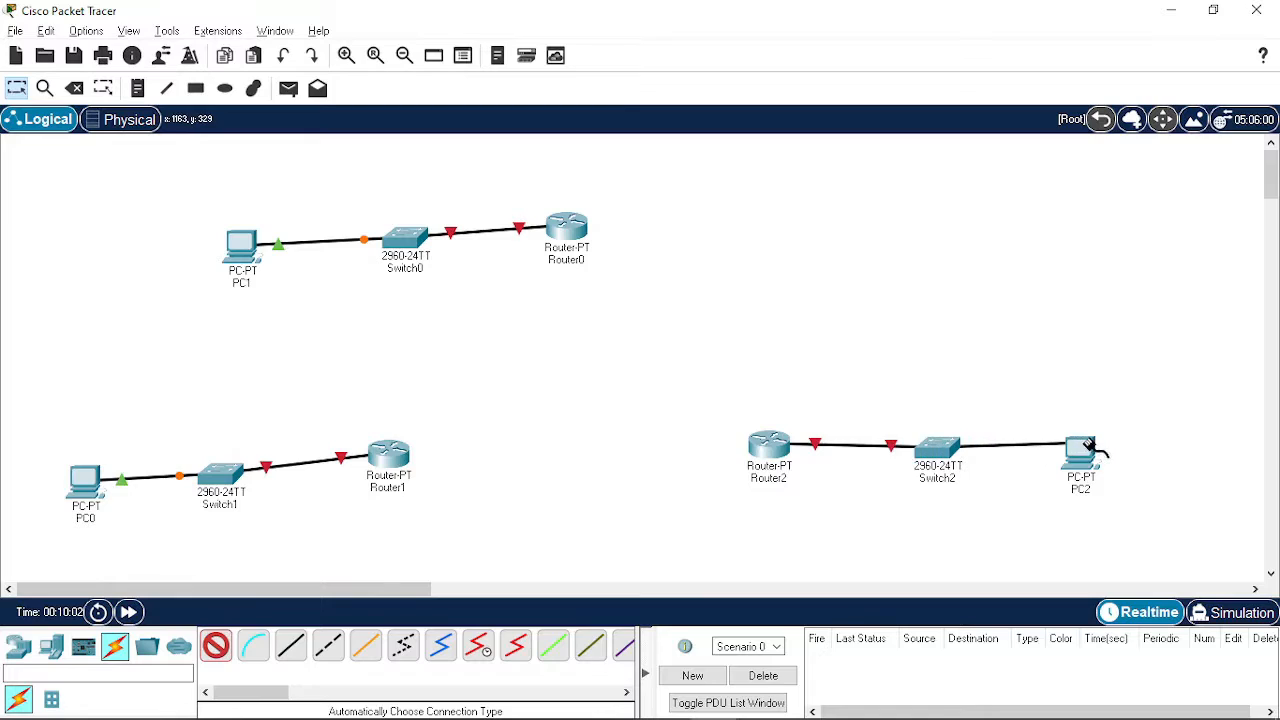
pyautogui.click(1088, 448)
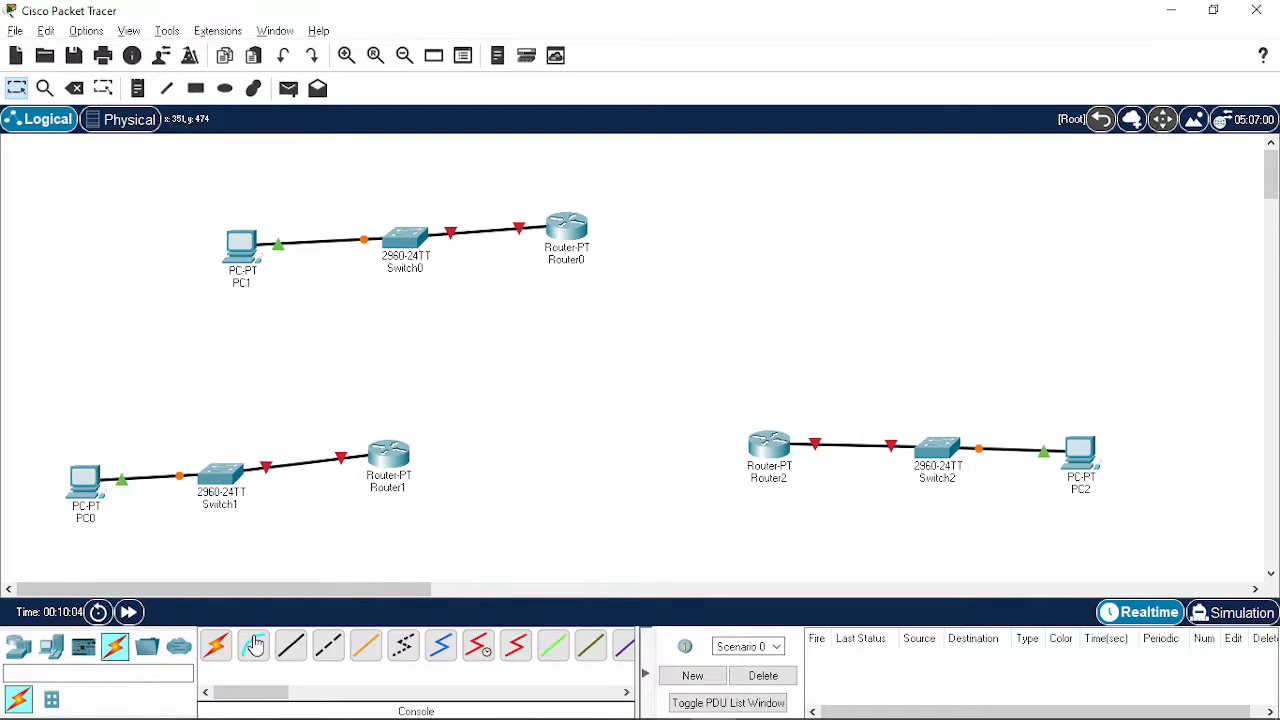
# Link Router0, Router1 and Router2 to one another in a triangle using automatically chosen connections
pyautogui.click(215, 645)
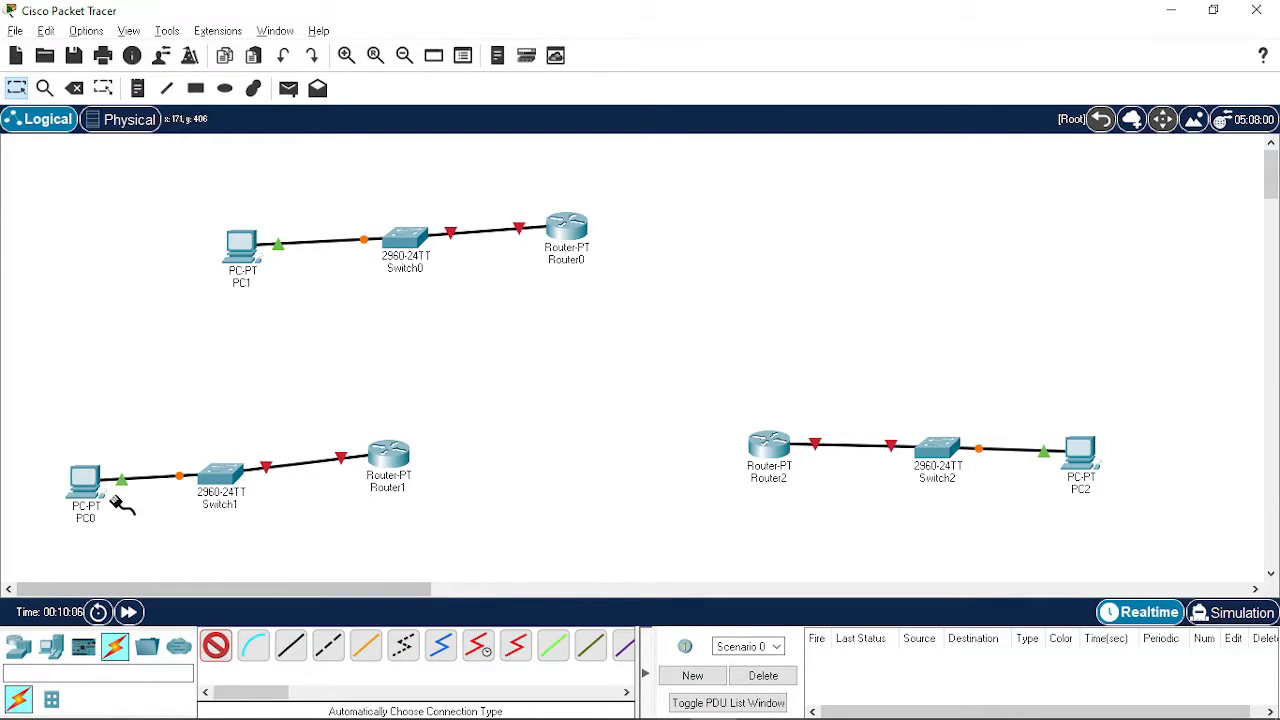
pyautogui.click(566, 236)
pyautogui.click(388, 447)
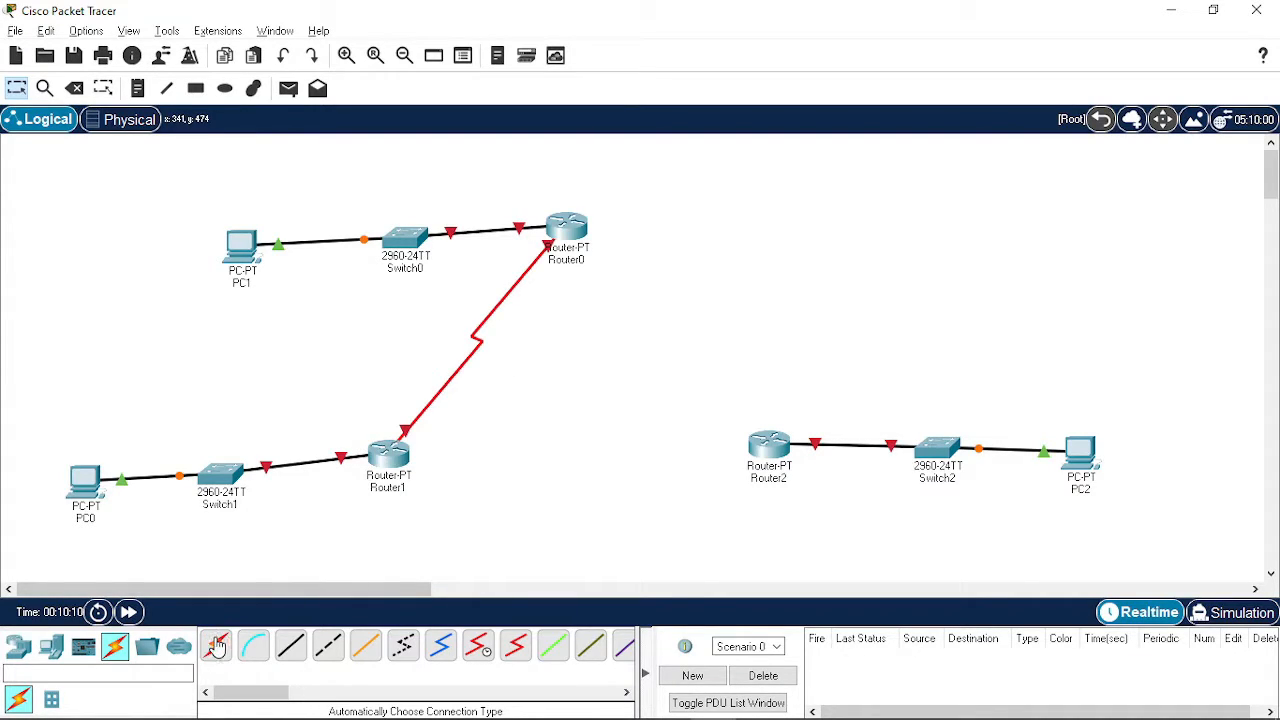
pyautogui.click(390, 455)
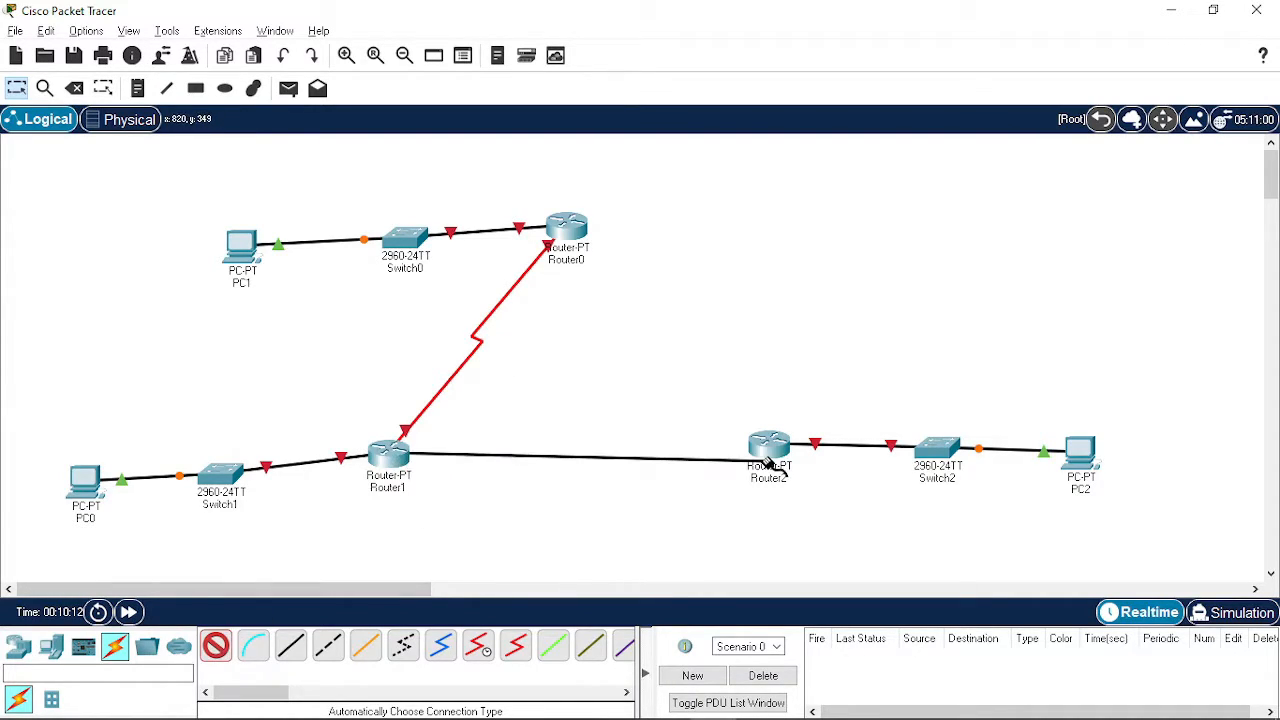
pyautogui.click(766, 448)
pyautogui.click(291, 647)
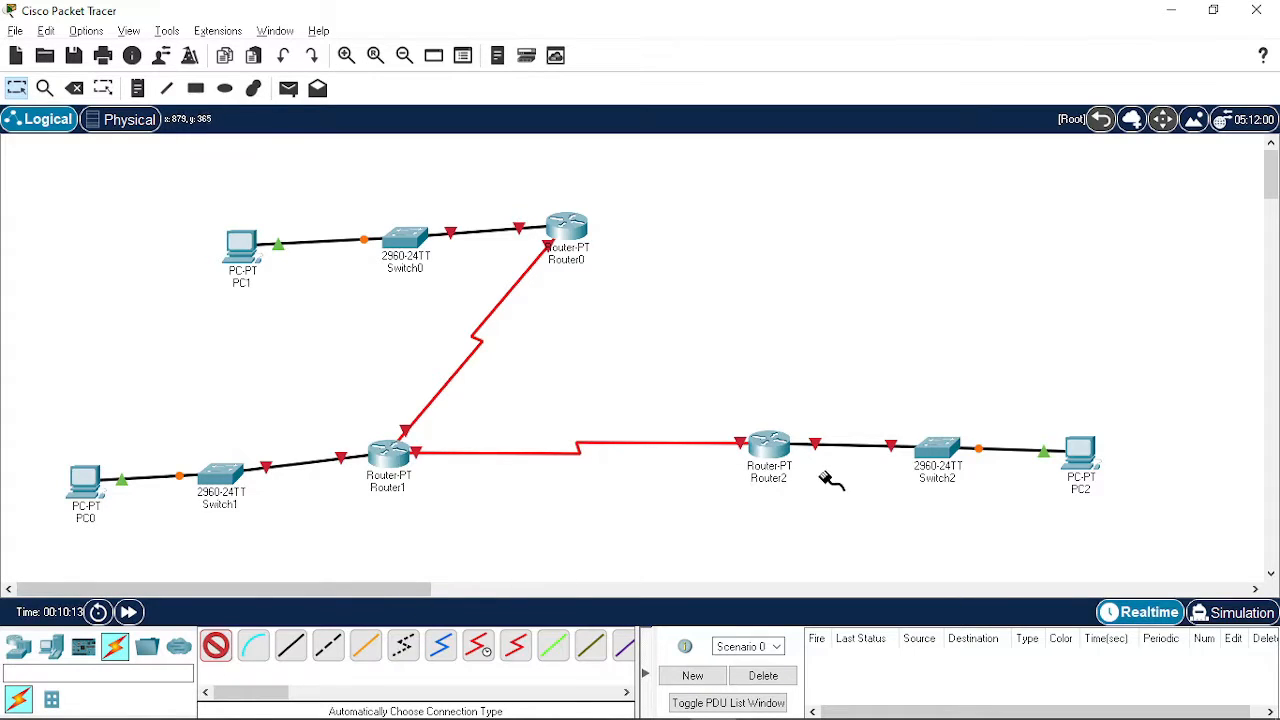
pyautogui.click(769, 445)
pyautogui.click(566, 240)
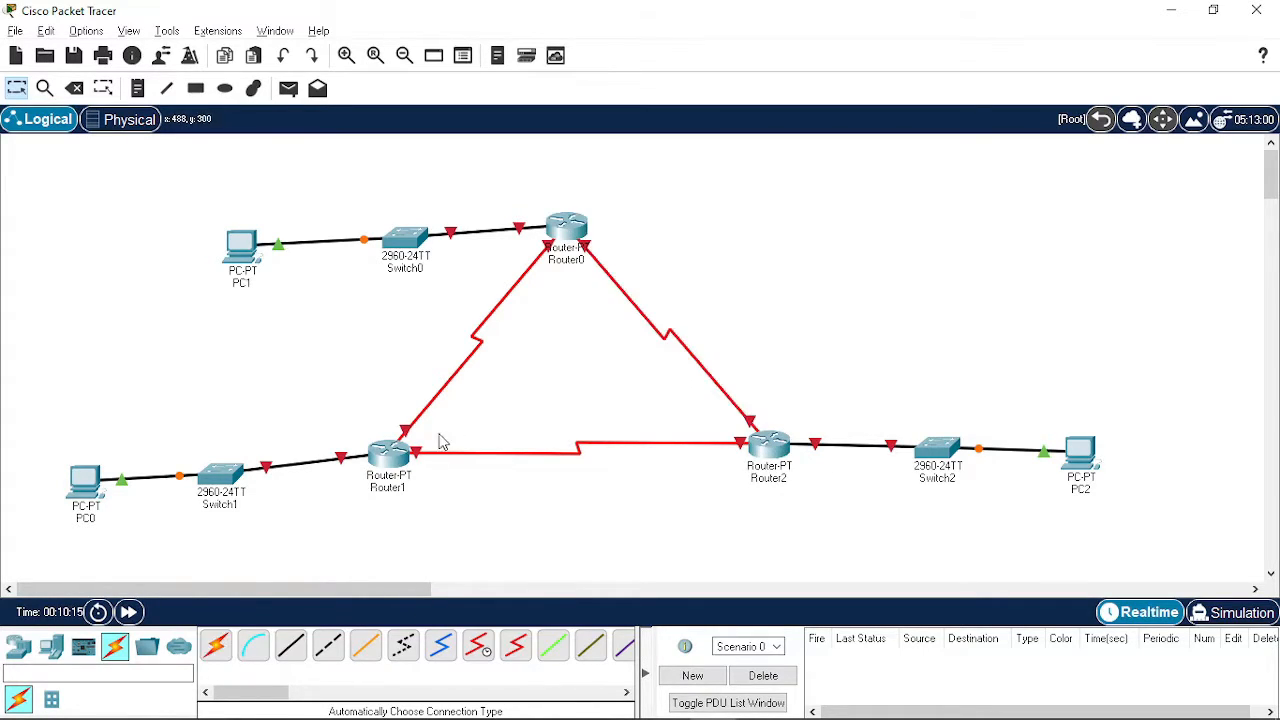
# Move PC1 and Switch0 up so they line up horizontally with Router0
pyautogui.moveTo(243, 219); pyautogui.dragTo(410, 252)
pyautogui.moveTo(396, 248); pyautogui.dragTo(400, 228)
pyautogui.click(403, 240)
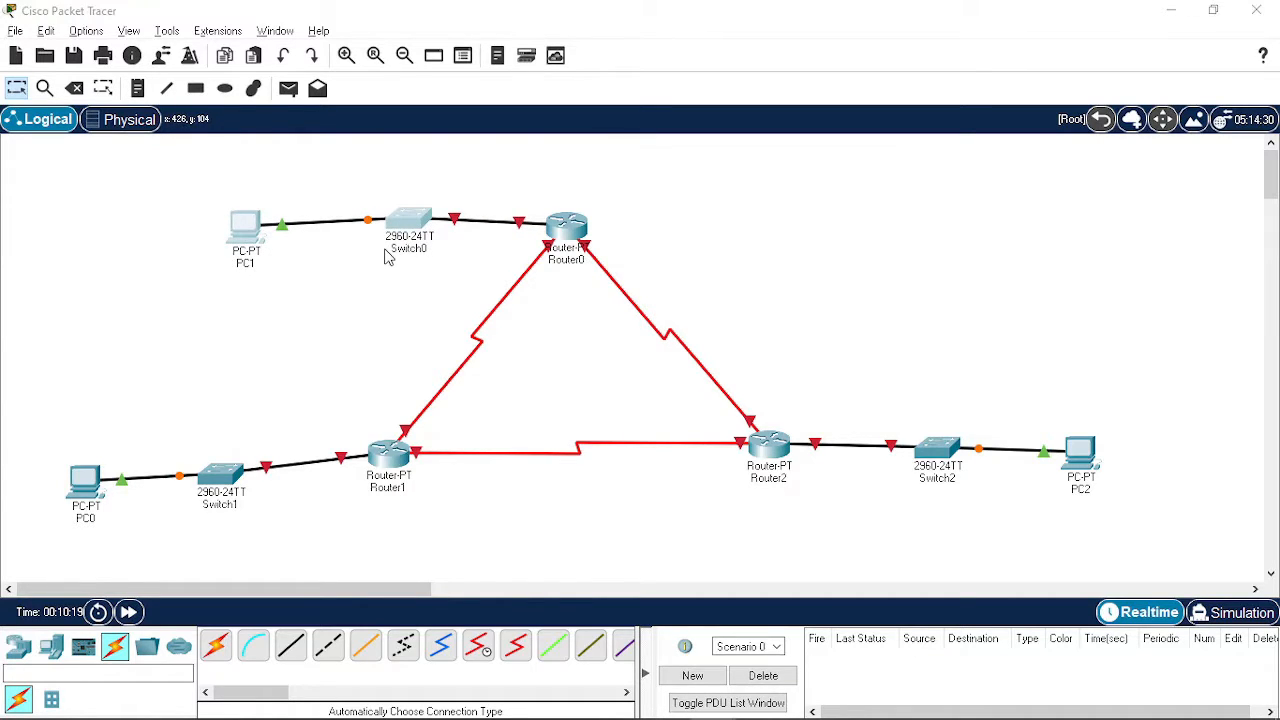
pyautogui.click(289, 309)
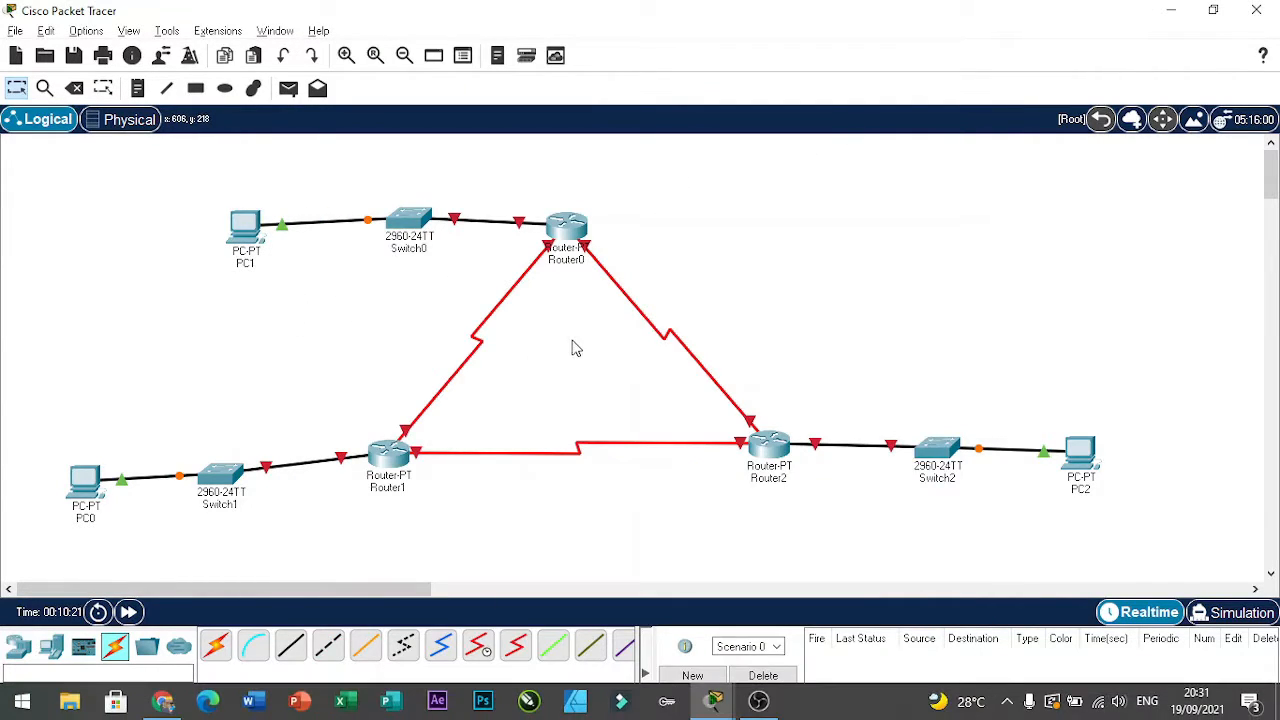
pyautogui.hotkey('alt', 'Tab')
pyautogui.click(945, 42)
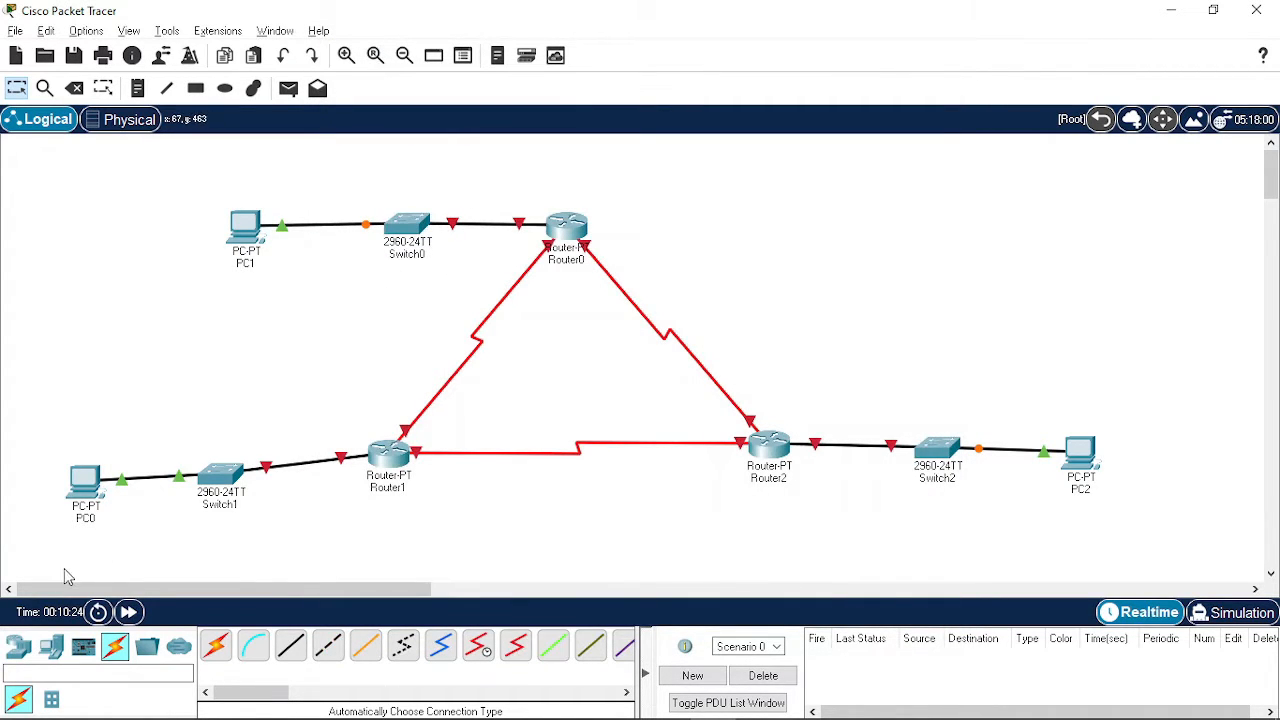
# Move PC0 and Switch1 up level with Router1, and fine-tune PC2's position in line with Switch2
pyautogui.moveTo(60, 464); pyautogui.dragTo(214, 453)
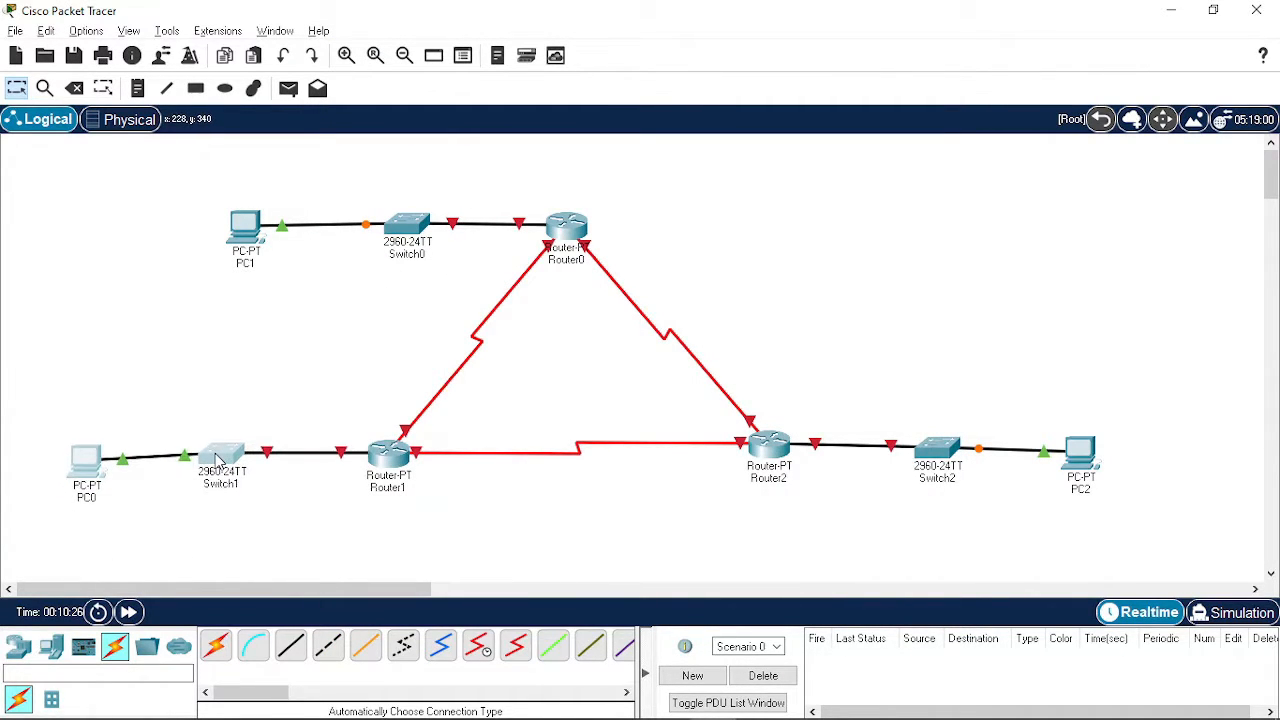
pyautogui.click(157, 421)
pyautogui.moveTo(83, 459); pyautogui.dragTo(86, 451)
pyautogui.click(197, 410)
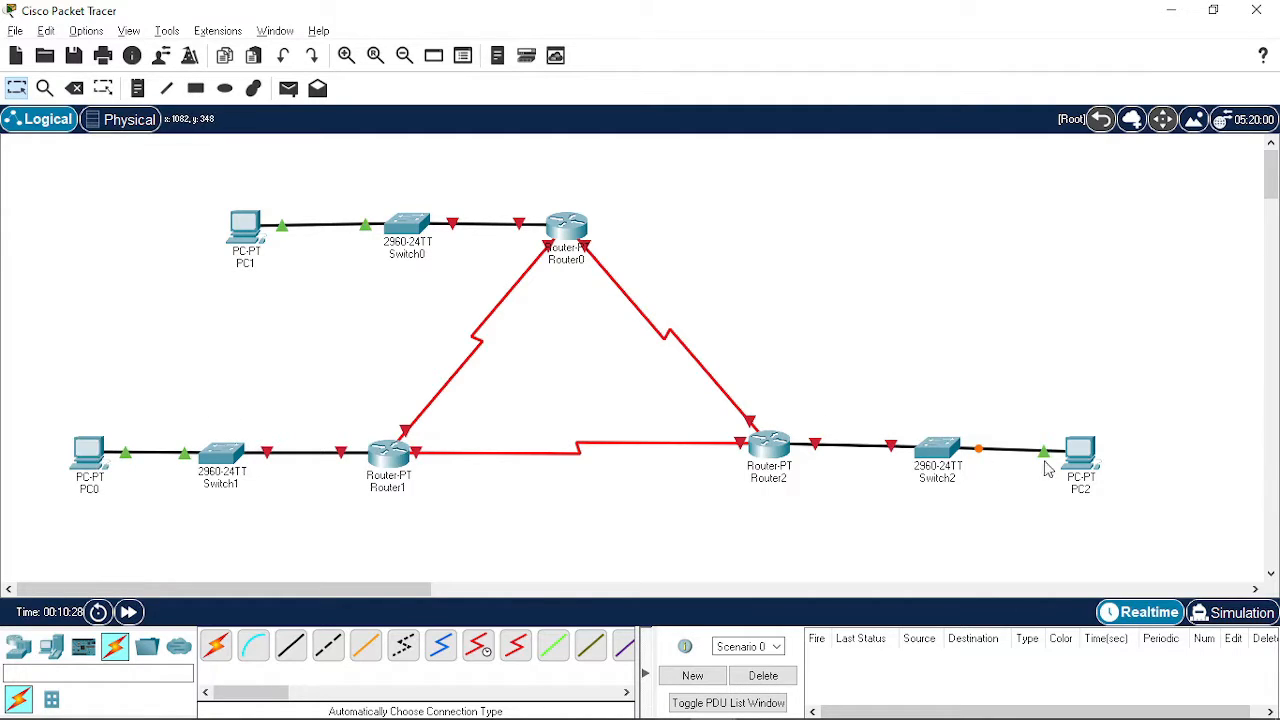
pyautogui.click(1073, 457)
pyautogui.moveTo(1071, 451); pyautogui.dragTo(1072, 449)
pyautogui.click(934, 383)
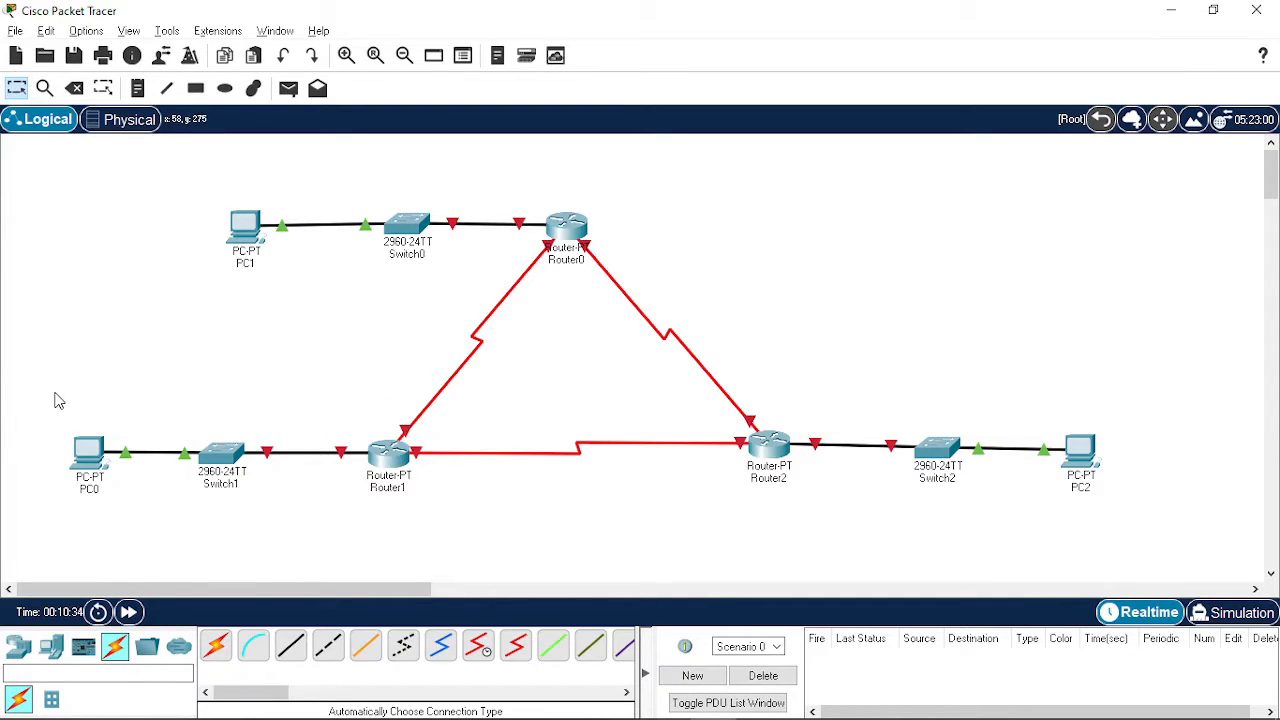
# Move the entire lower row of PCs, switches and routers slightly down as one group
pyautogui.moveTo(53, 391); pyautogui.dragTo(1112, 492)
pyautogui.moveTo(772, 448); pyautogui.dragTo(778, 468)
pyautogui.click(770, 347)
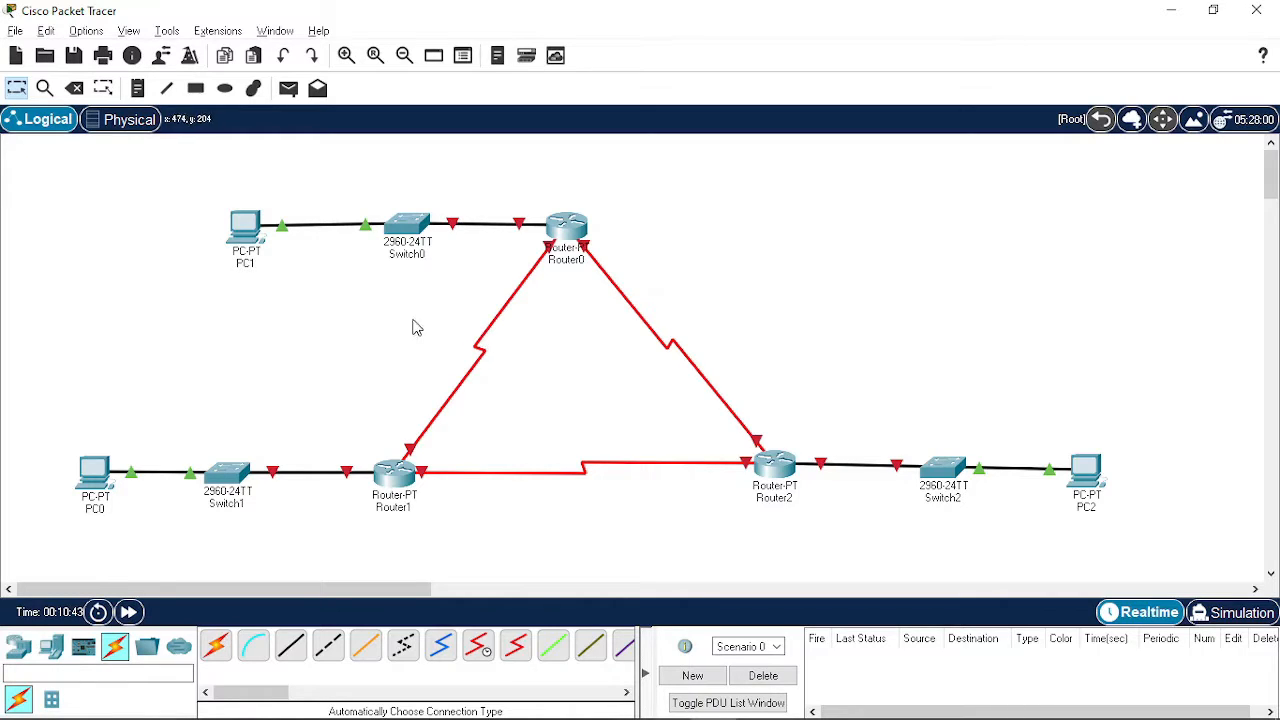
# Add a 10.10.10.0/30 note beside the Router0–Router1 link and a 20.20.20.0/30 note beside the Router0–Router2 link
pyautogui.click(137, 88)
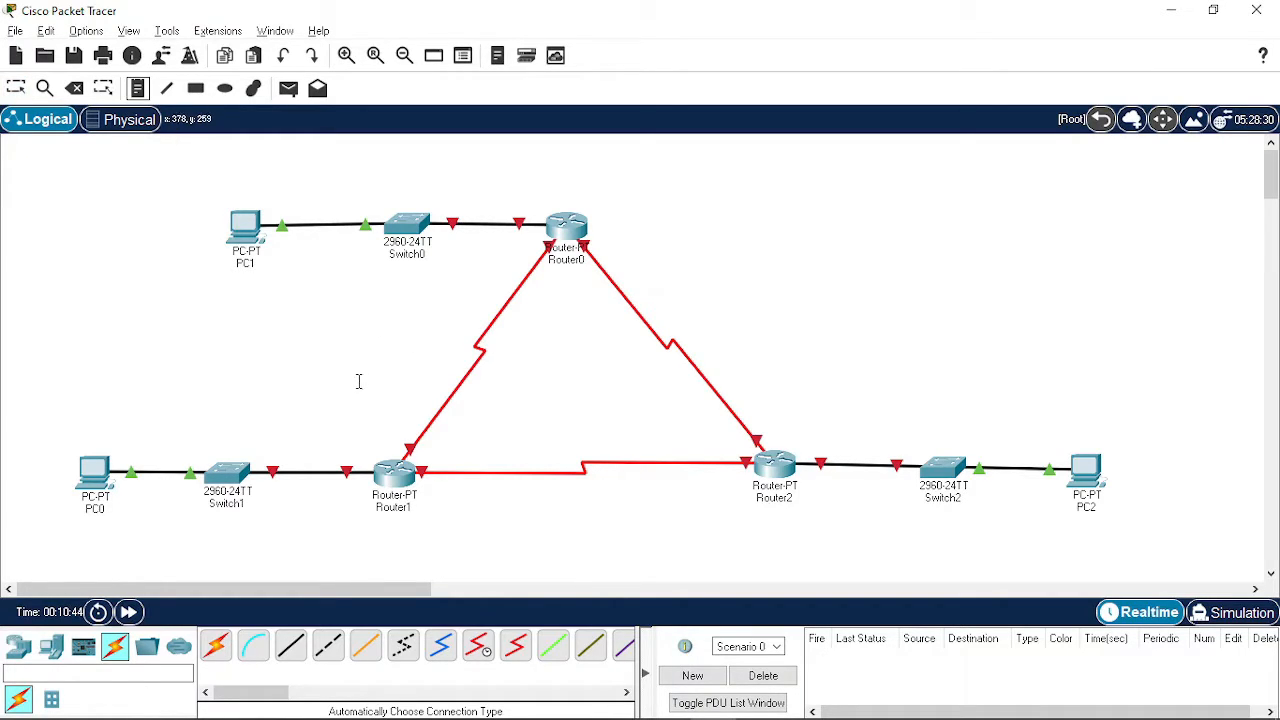
pyautogui.click(290, 340)
pyautogui.write('10.10.10.0/30')
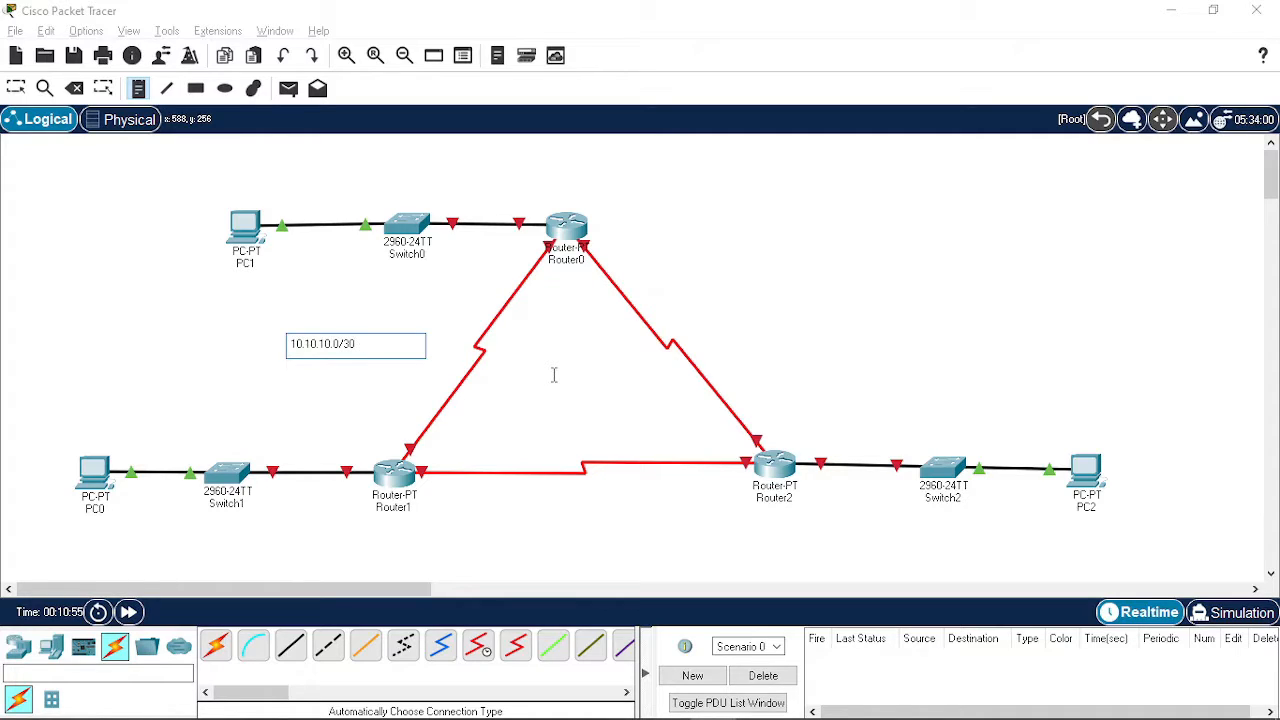
pyautogui.click(741, 341)
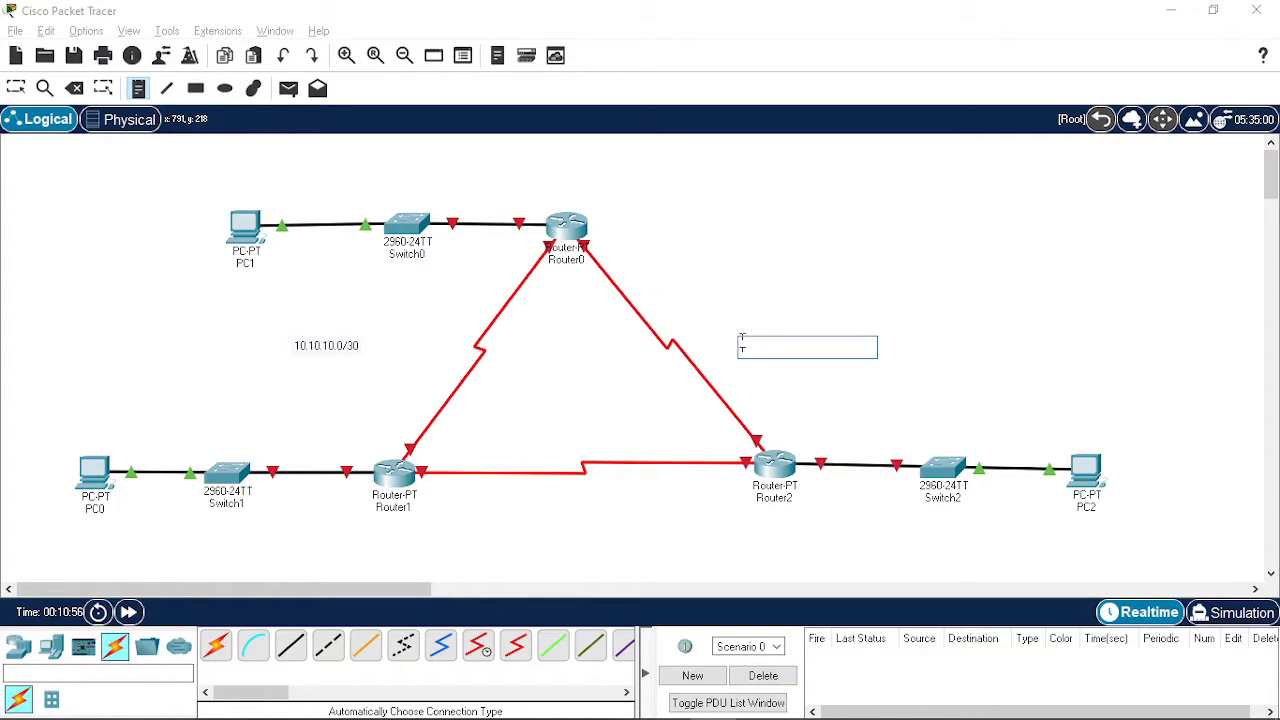
pyautogui.write('20.20.20.0/30')
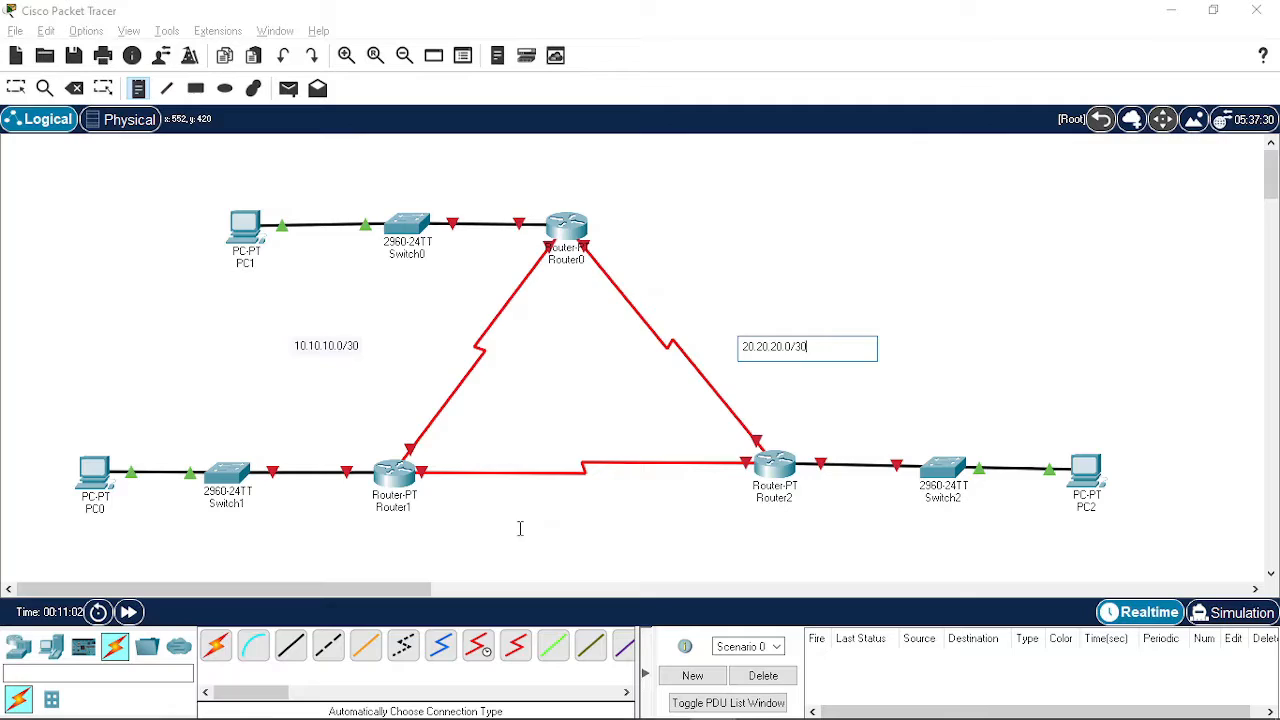
# Add a 30.30.30.0/30 note below the link between Router1 and Router2
pyautogui.click(535, 525)
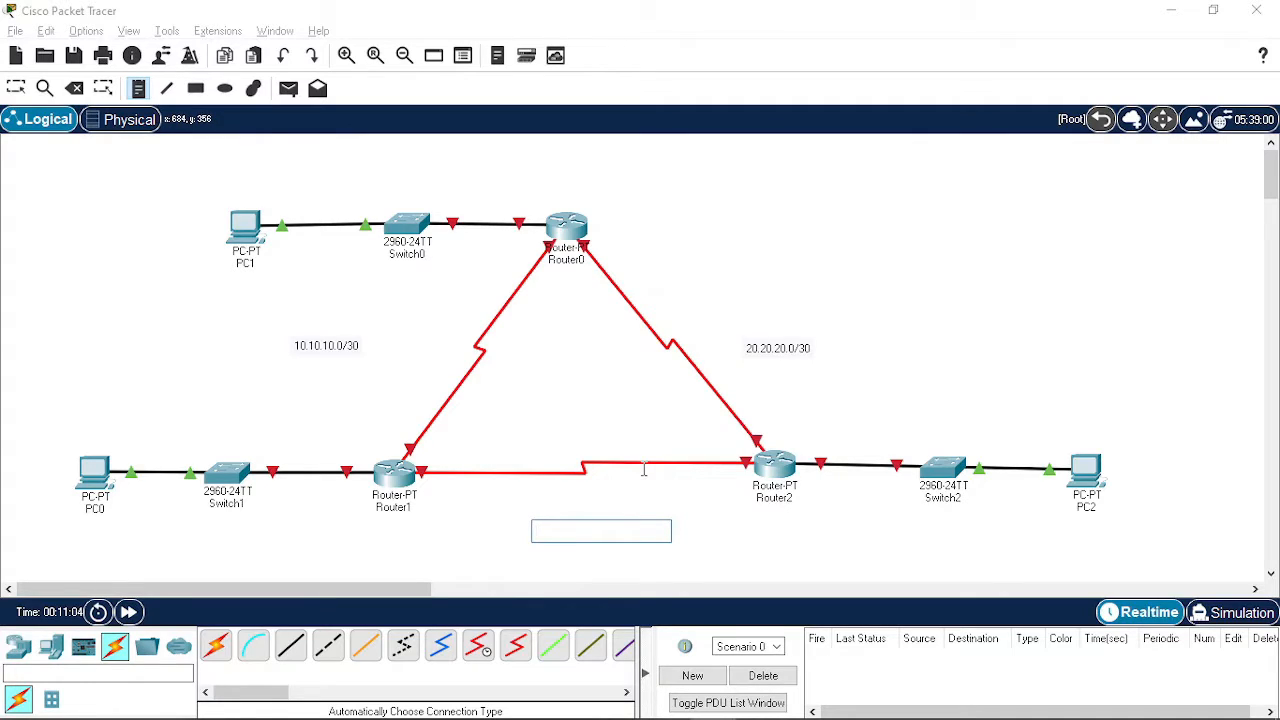
pyautogui.write('30.30.30.')
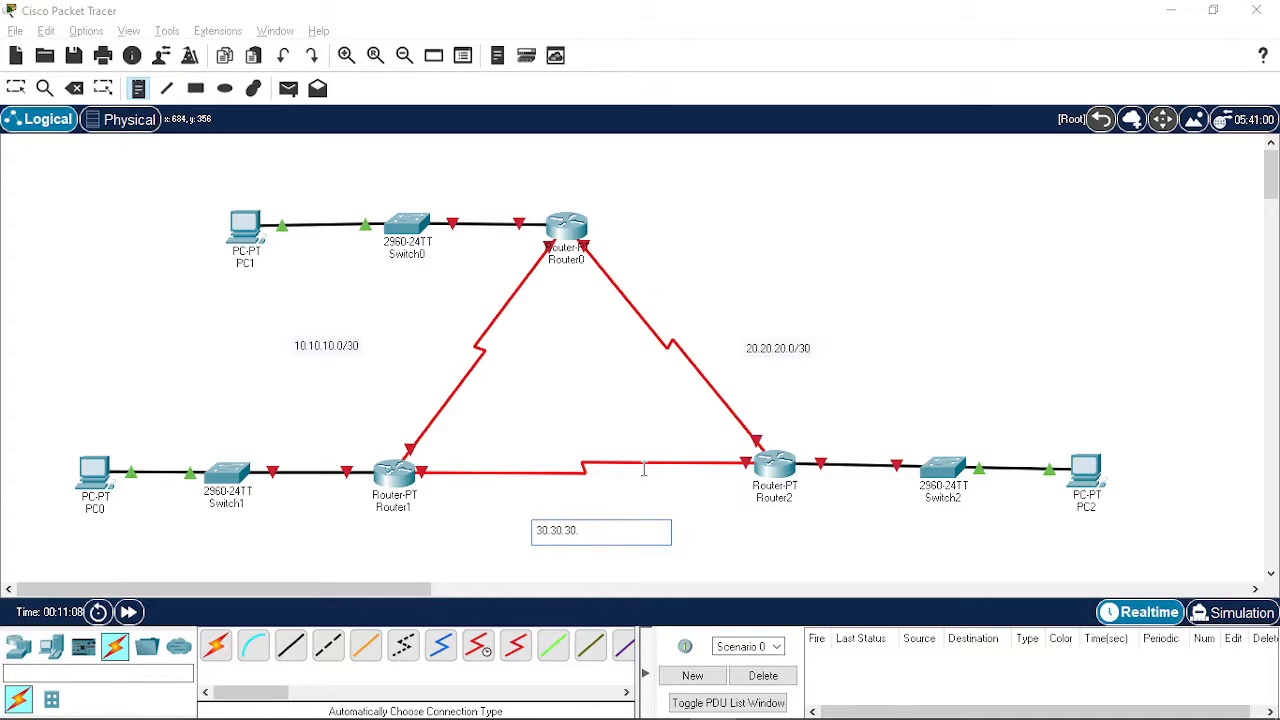
pyautogui.write('0/30')
# Move the 10.10.10.0/30 note closer to the Router0–Router1 link
pyautogui.click(260, 190)
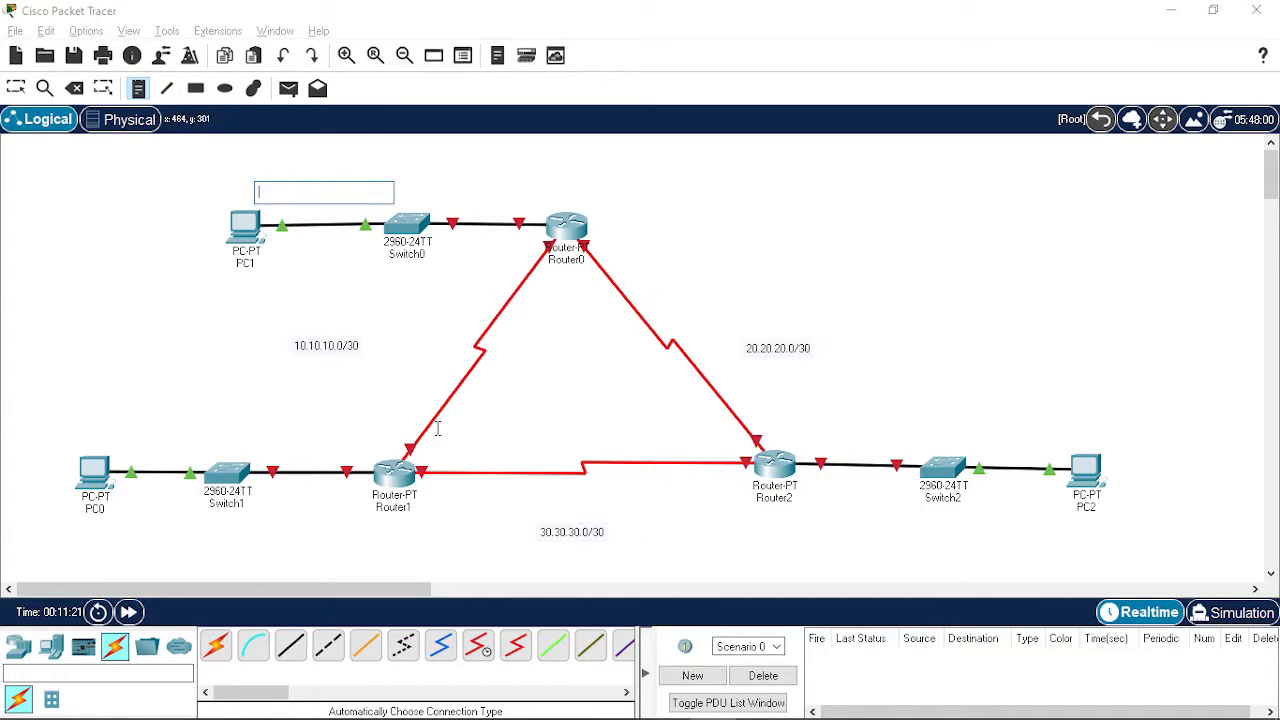
pyautogui.click(16, 89)
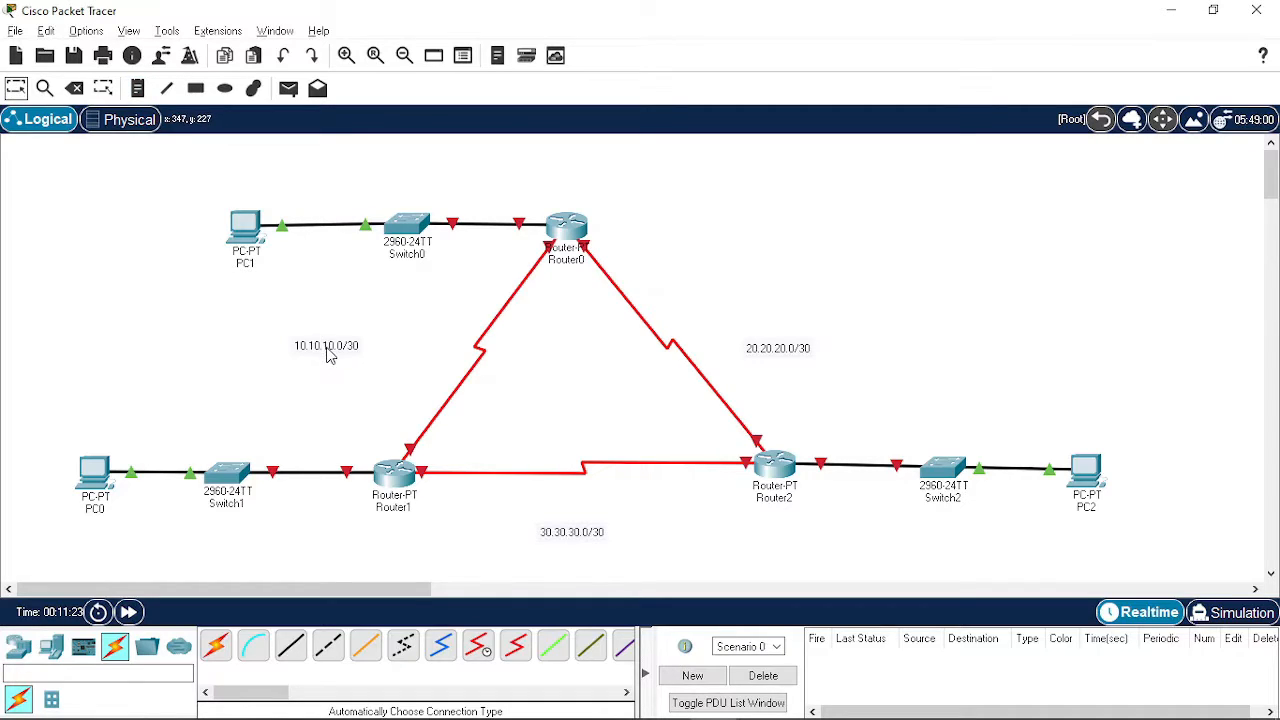
pyautogui.moveTo(322, 352); pyautogui.dragTo(388, 354)
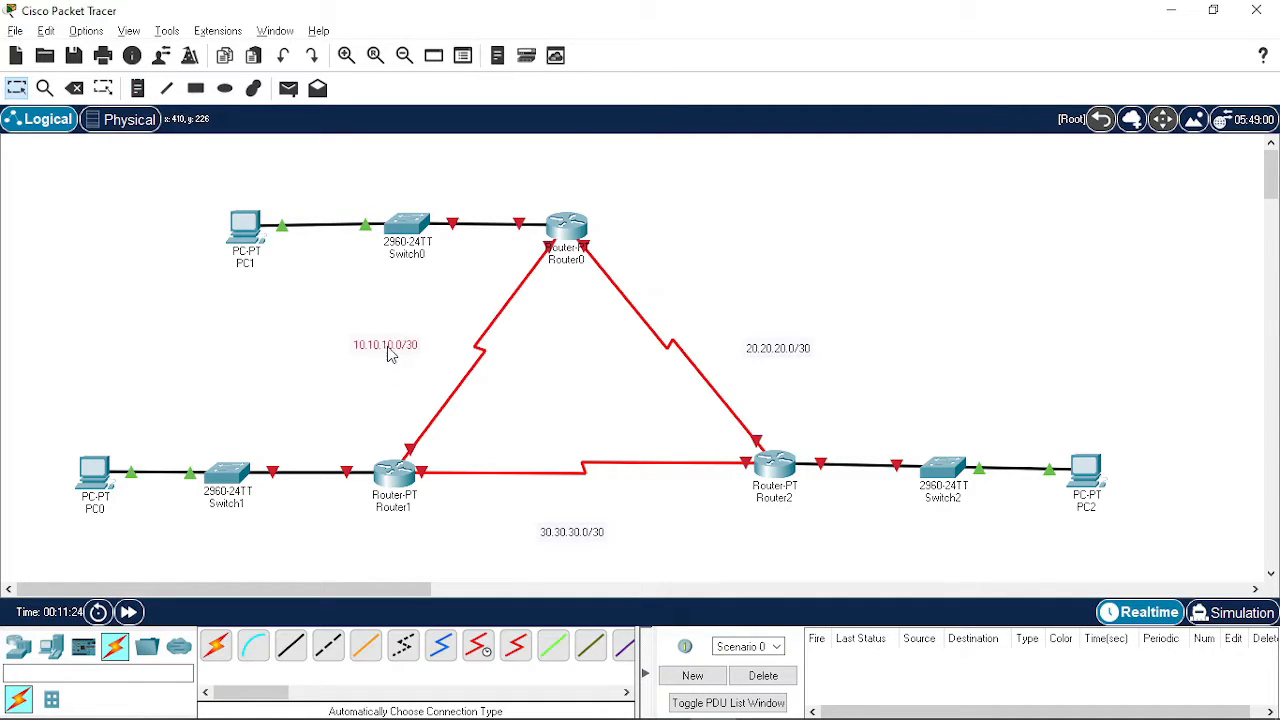
pyautogui.click(137, 88)
pyautogui.click(284, 181)
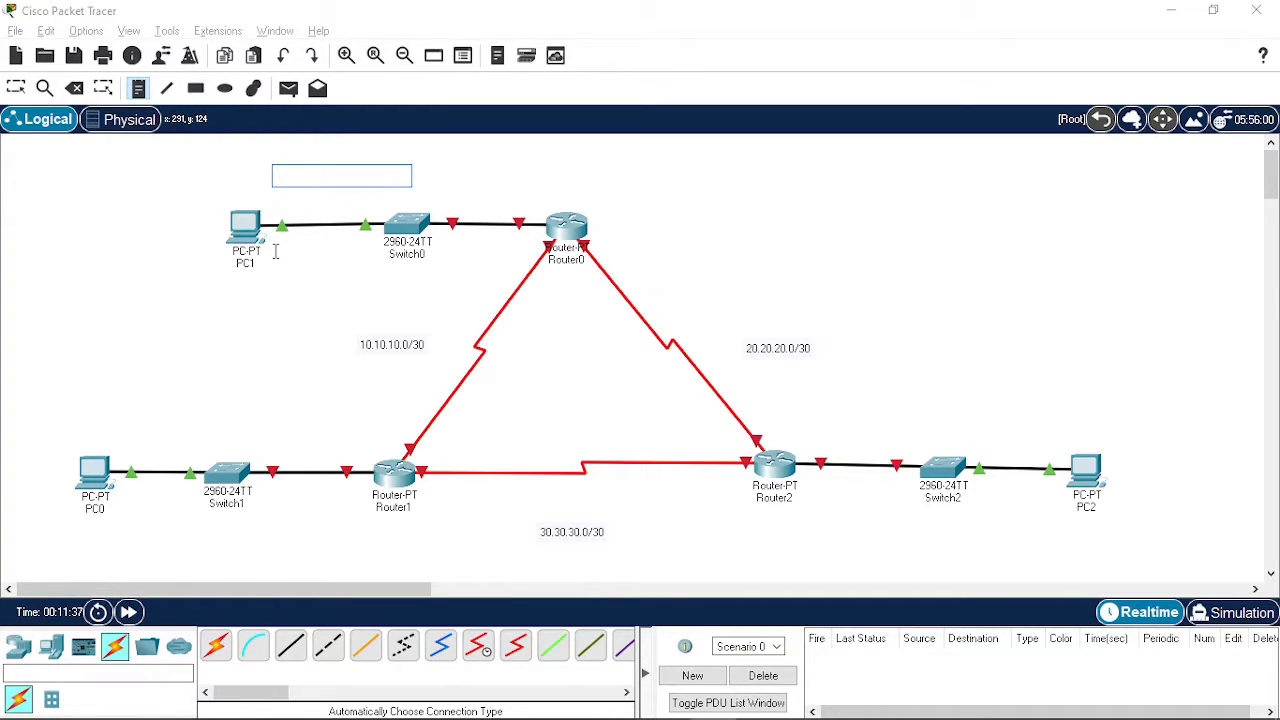
pyautogui.click(16, 88)
pyautogui.moveTo(240, 240)
pyautogui.mouseDown()
pyautogui.moveTo(211, 255)
pyautogui.moveTo(222, 247)
pyautogui.mouseUp()
pyautogui.press('Delete')
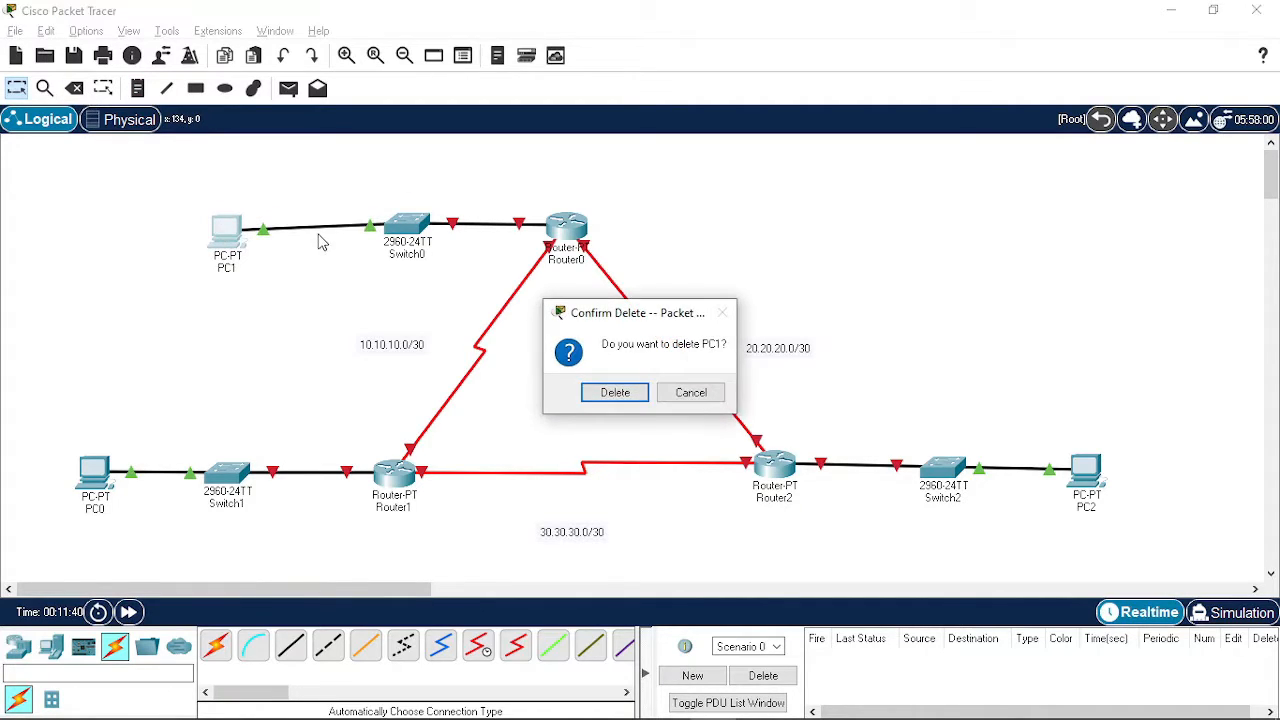
pyautogui.click(712, 395)
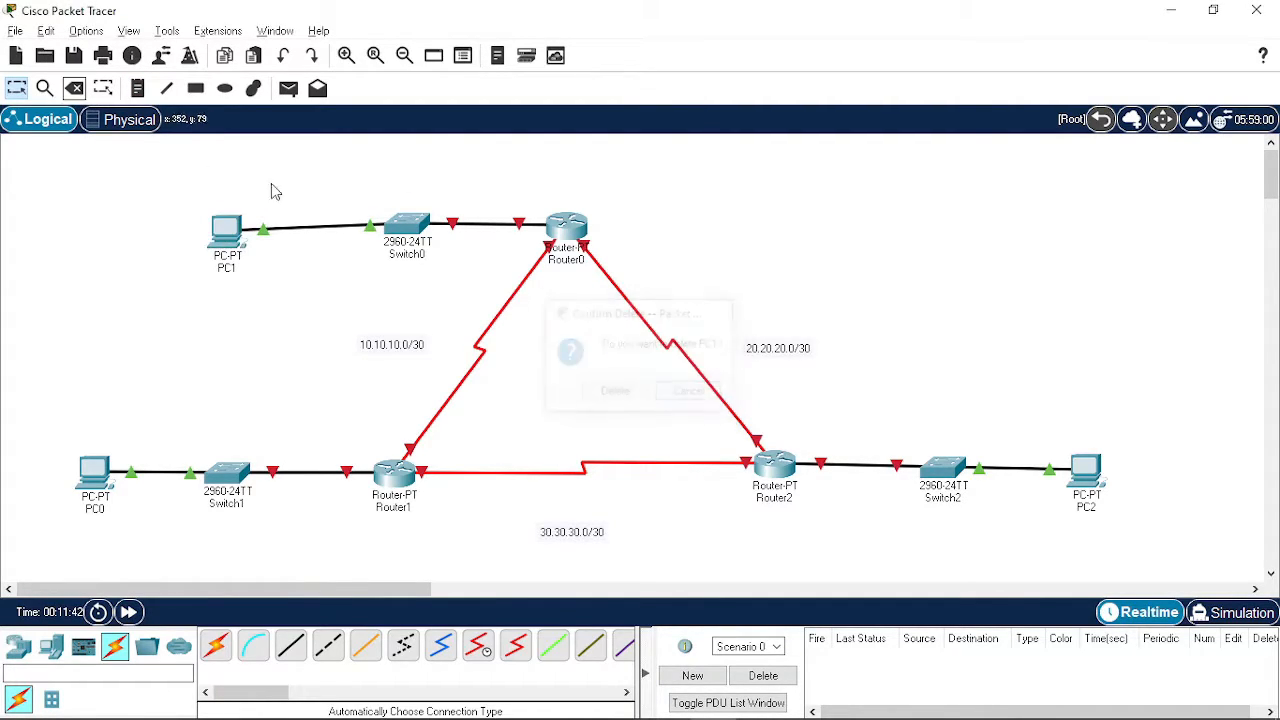
# Delete the PC1–Switch0 and PC0–Switch1 links
pyautogui.press('Delete')
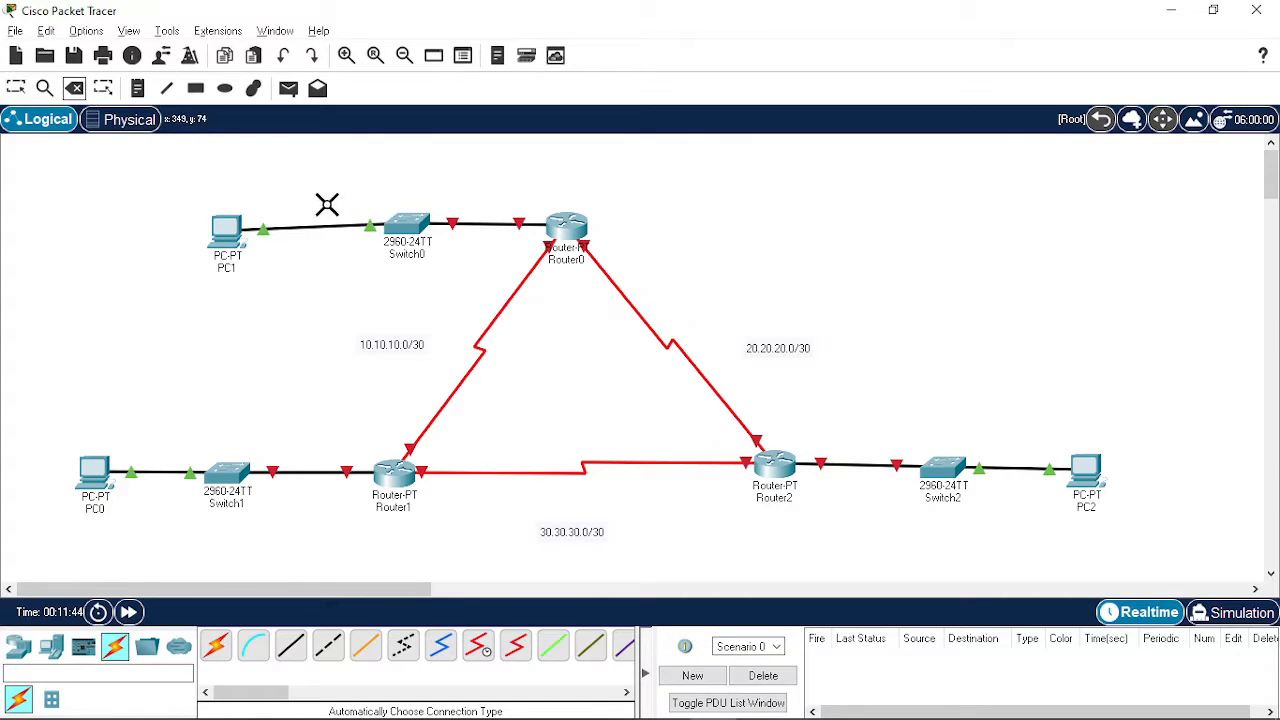
pyautogui.click(335, 223)
pyautogui.click(175, 472)
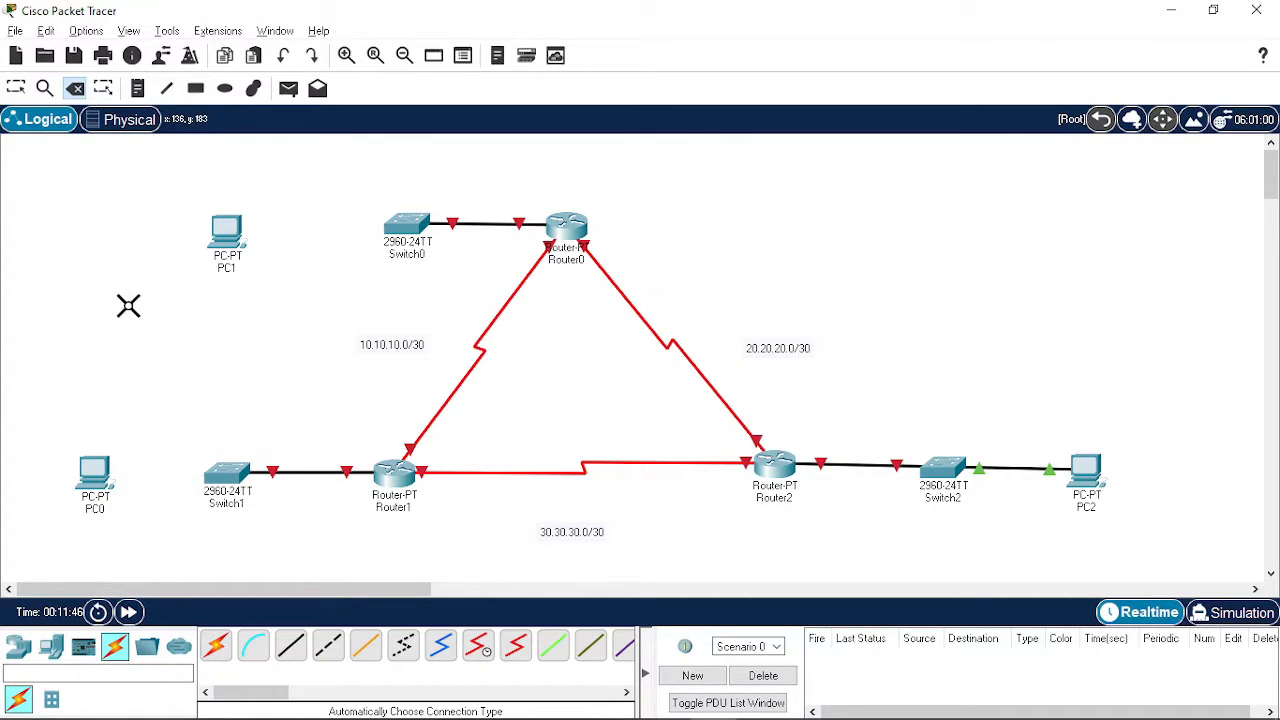
# Swap the positions of PC0 and PC1 so PC0 sits beside Switch0 and PC1 beside Switch1
pyautogui.click(16, 88)
pyautogui.moveTo(238, 240); pyautogui.dragTo(204, 285)
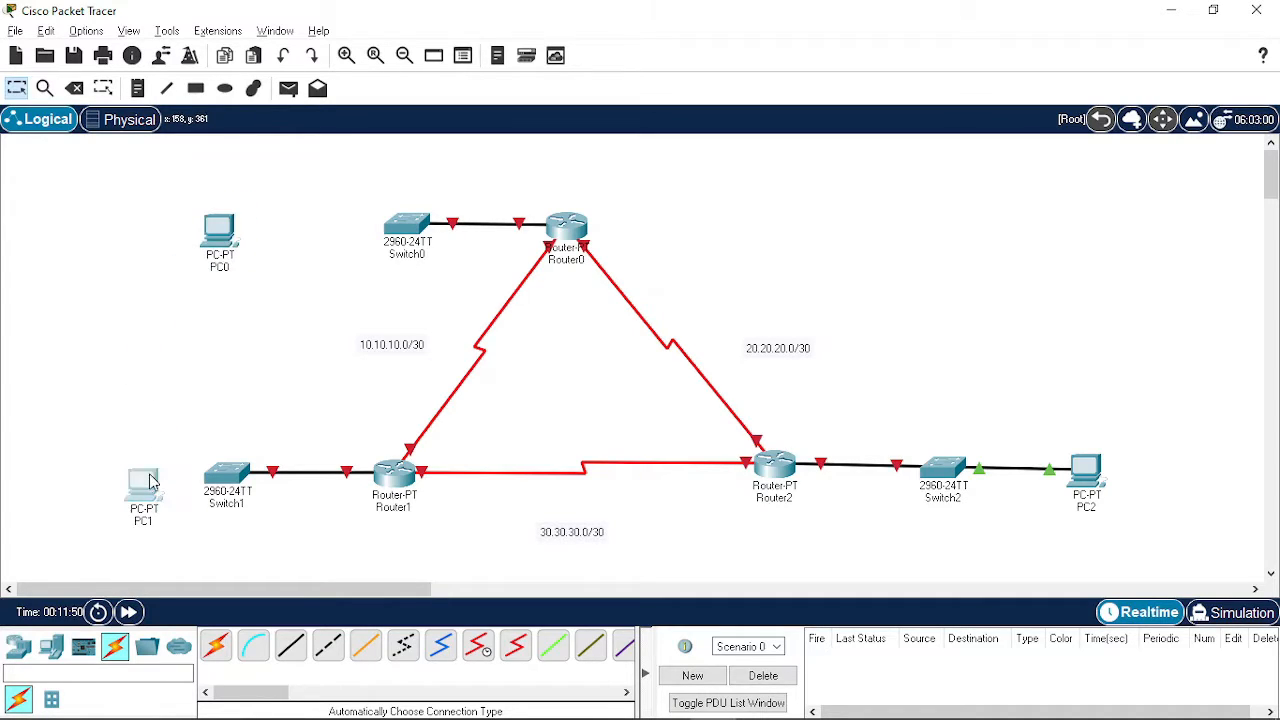
pyautogui.moveTo(150, 482); pyautogui.dragTo(97, 474)
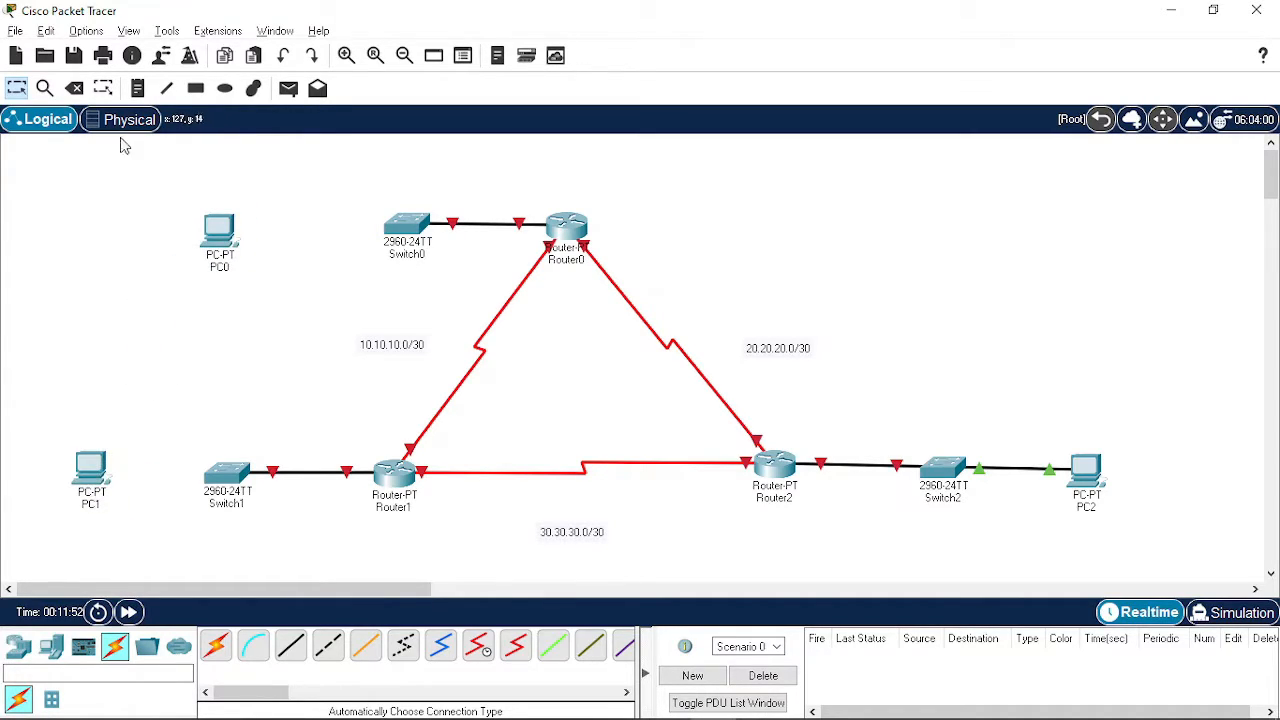
# Link Switch0 to PC0 and Switch1 to PC1 with automatically chosen connections, keeping PC0 level with Switch0
pyautogui.click(218, 646)
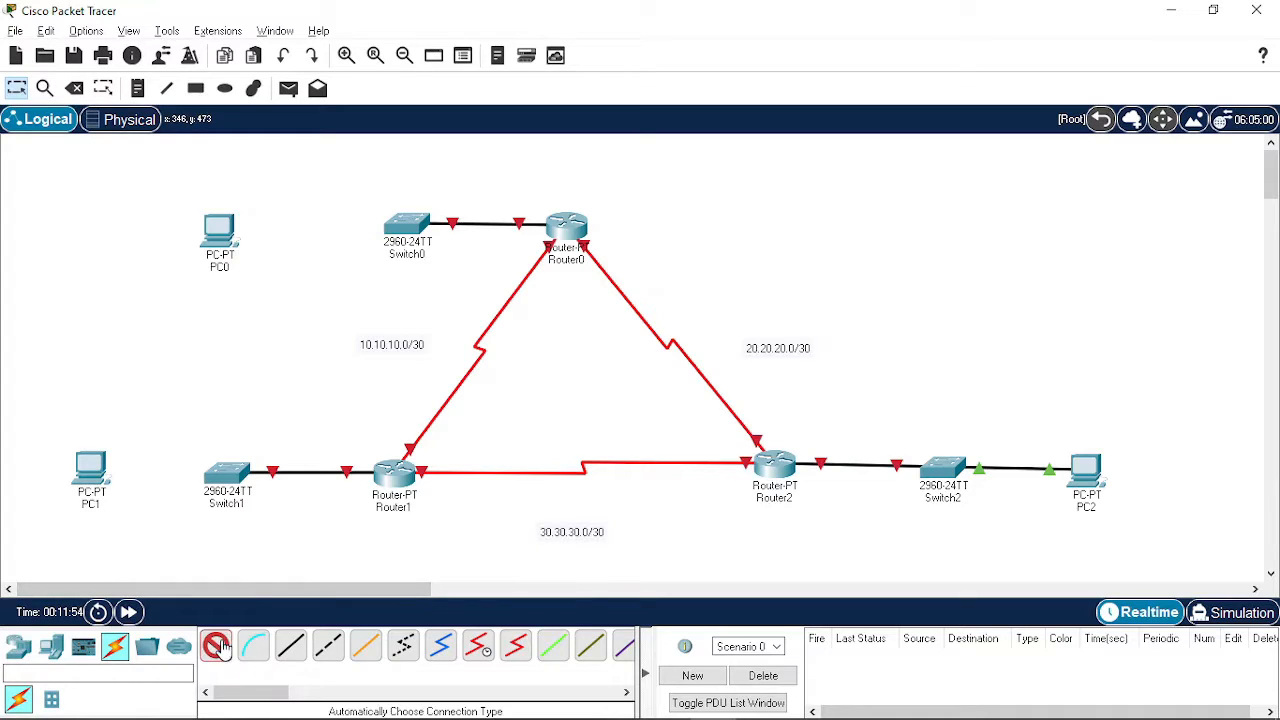
pyautogui.click(418, 232)
pyautogui.click(216, 235)
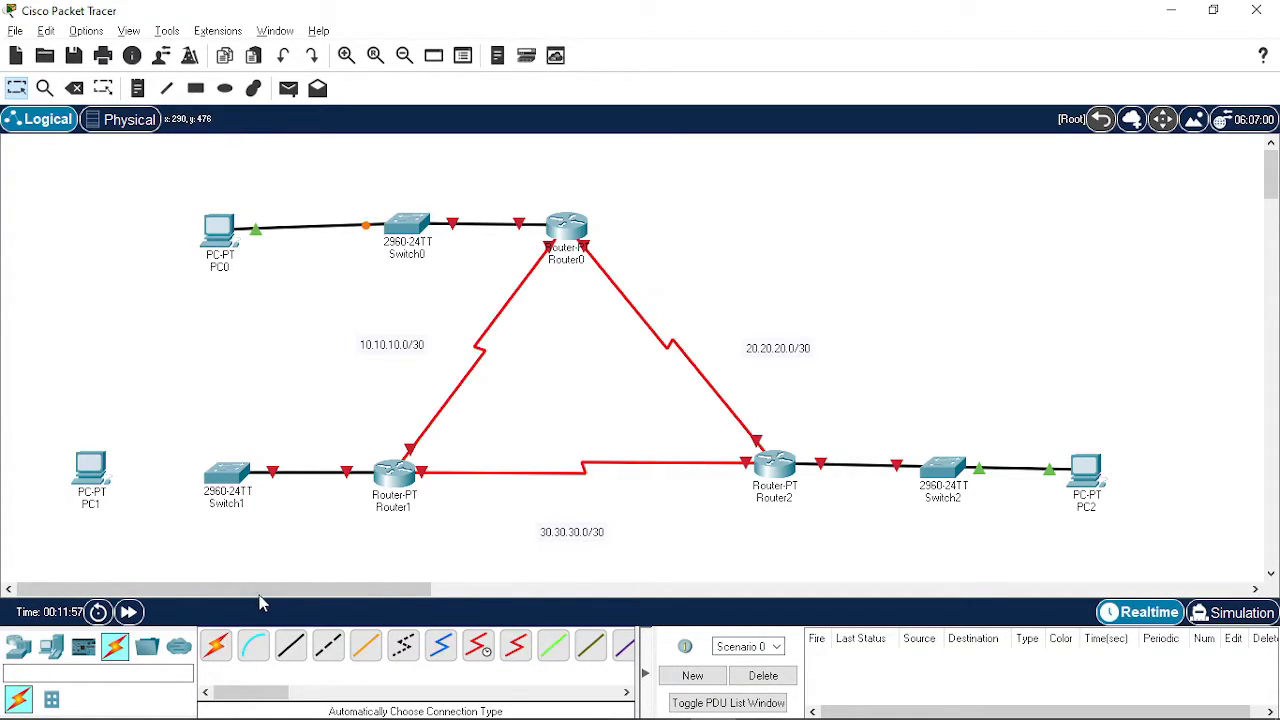
pyautogui.click(218, 646)
pyautogui.click(226, 476)
pyautogui.click(74, 482)
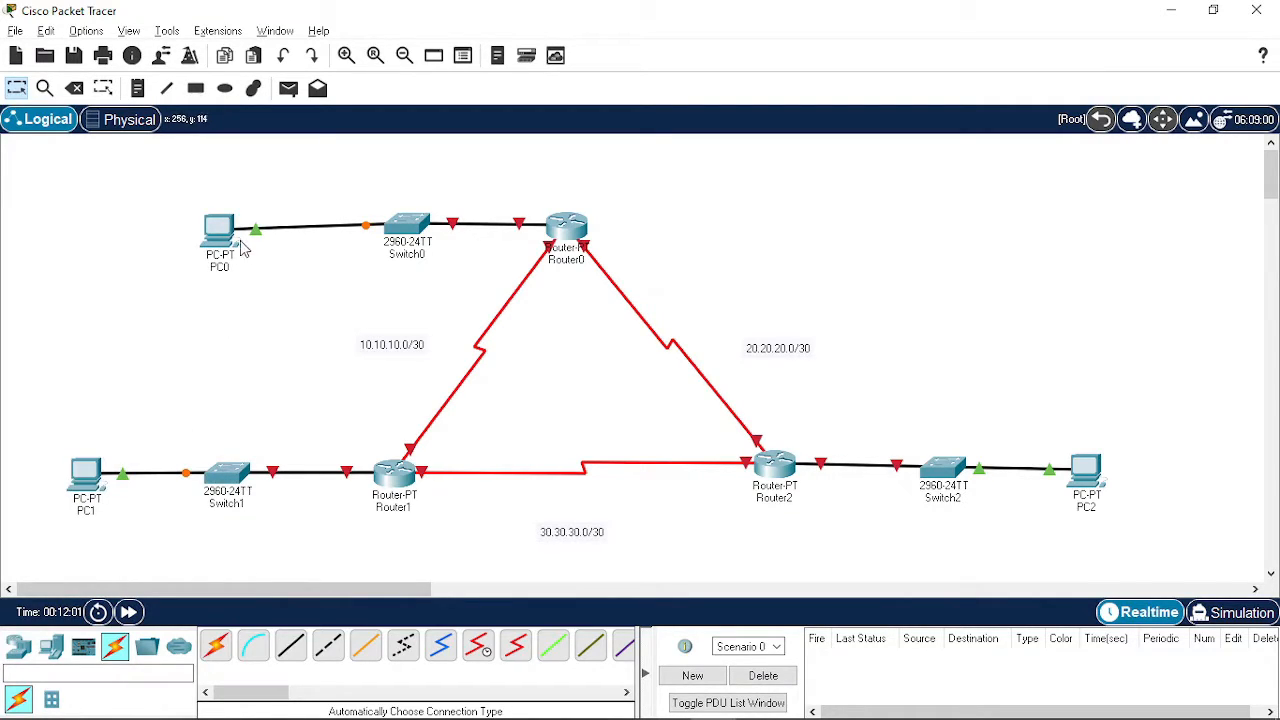
pyautogui.moveTo(240, 248); pyautogui.dragTo(248, 243)
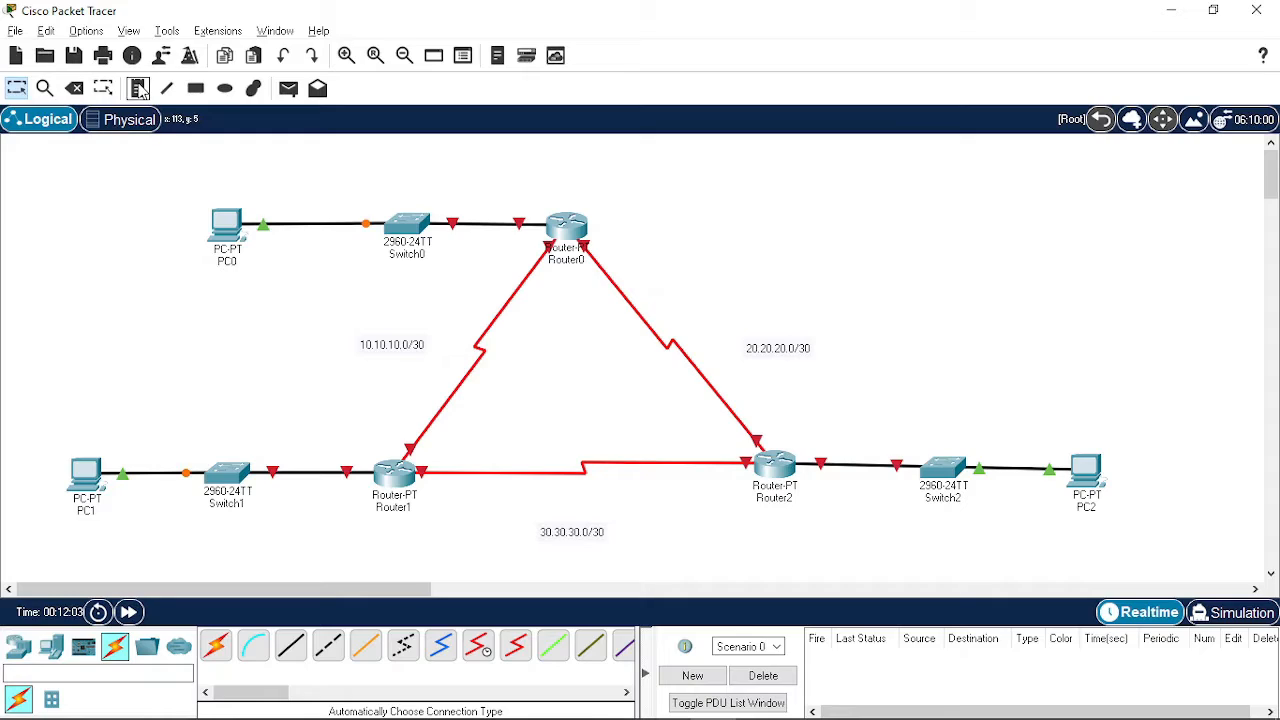
# Add a 192.168.10.0/24 note above the link between PC0 and Switch0
pyautogui.click(140, 90)
pyautogui.click(262, 178)
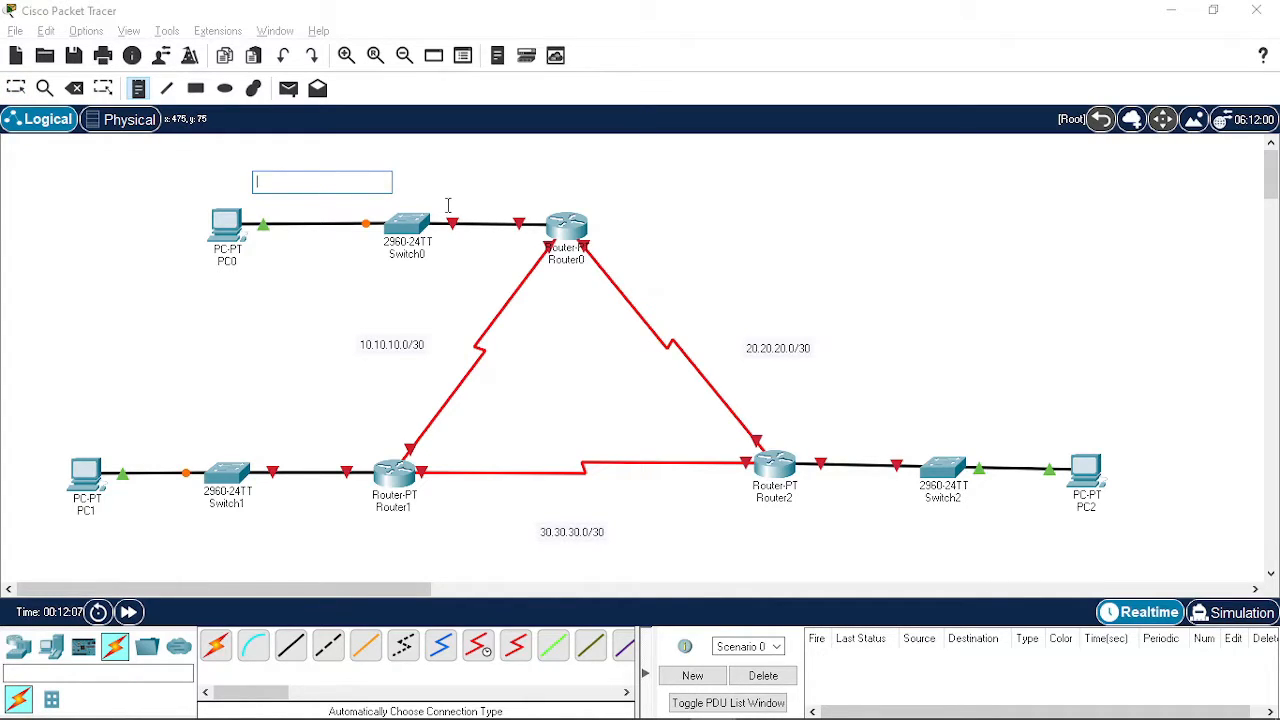
pyautogui.write('192.168')
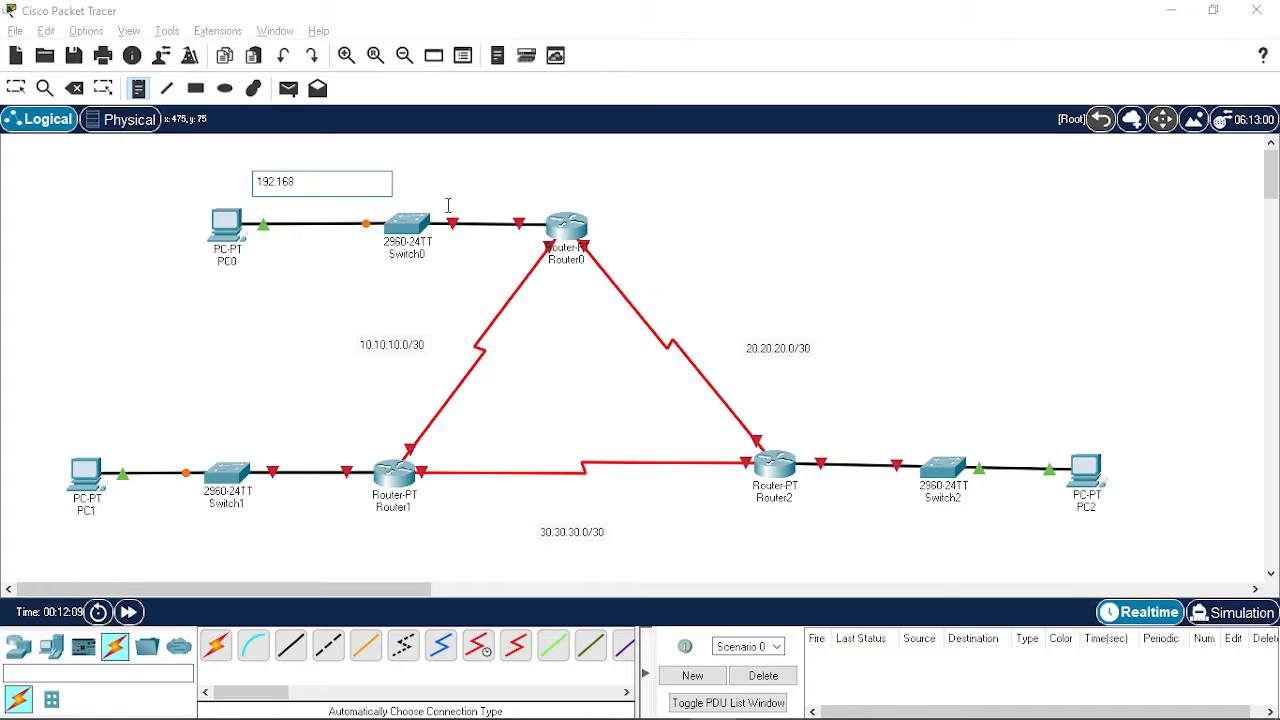
pyautogui.write('.10.0/24')
# Add a 192.268.20.0/24 note above PC2 and a 192.168.30.0/24 note below PC1
pyautogui.click(1083, 416)
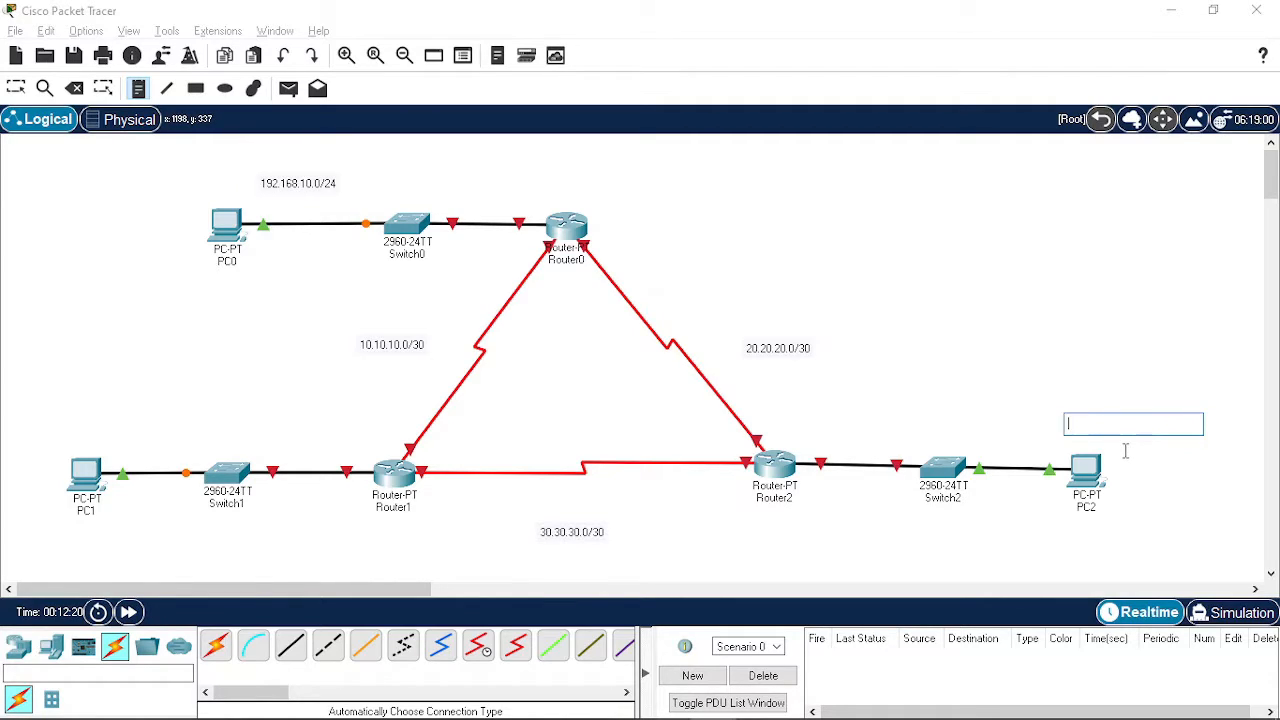
pyautogui.write('192.26')
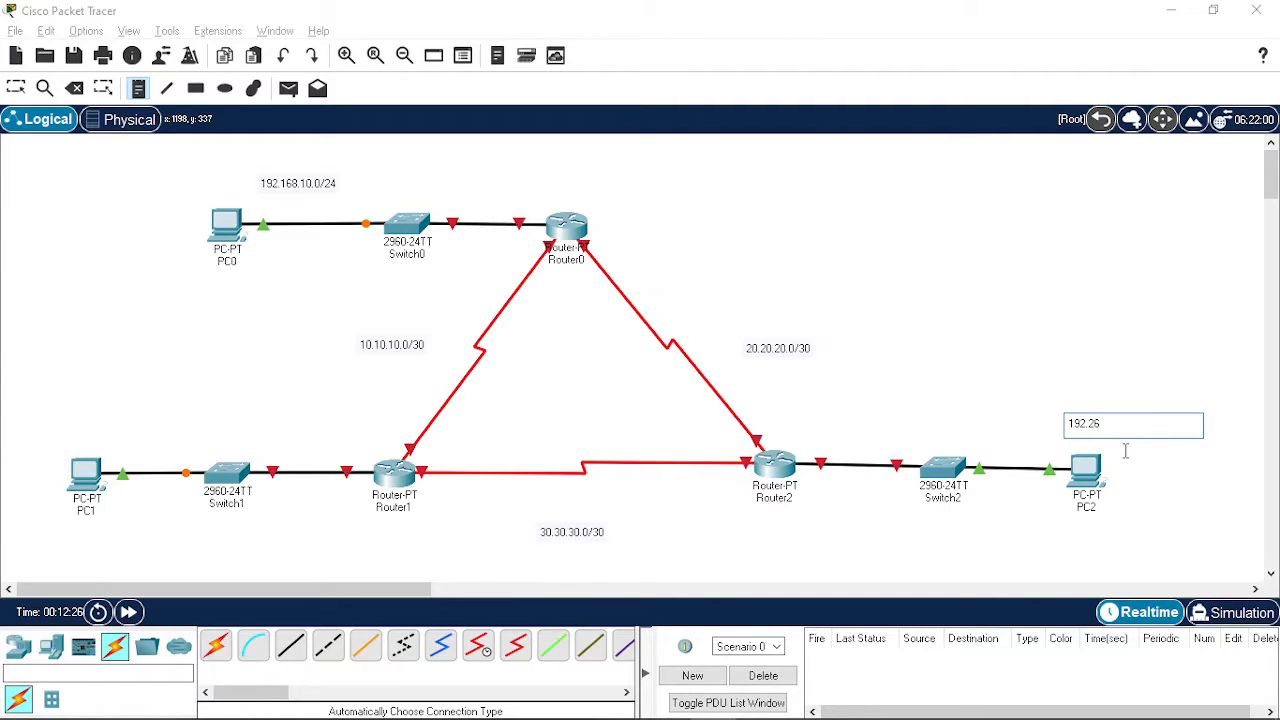
pyautogui.write('8.20.0/24')
pyautogui.click(158, 536)
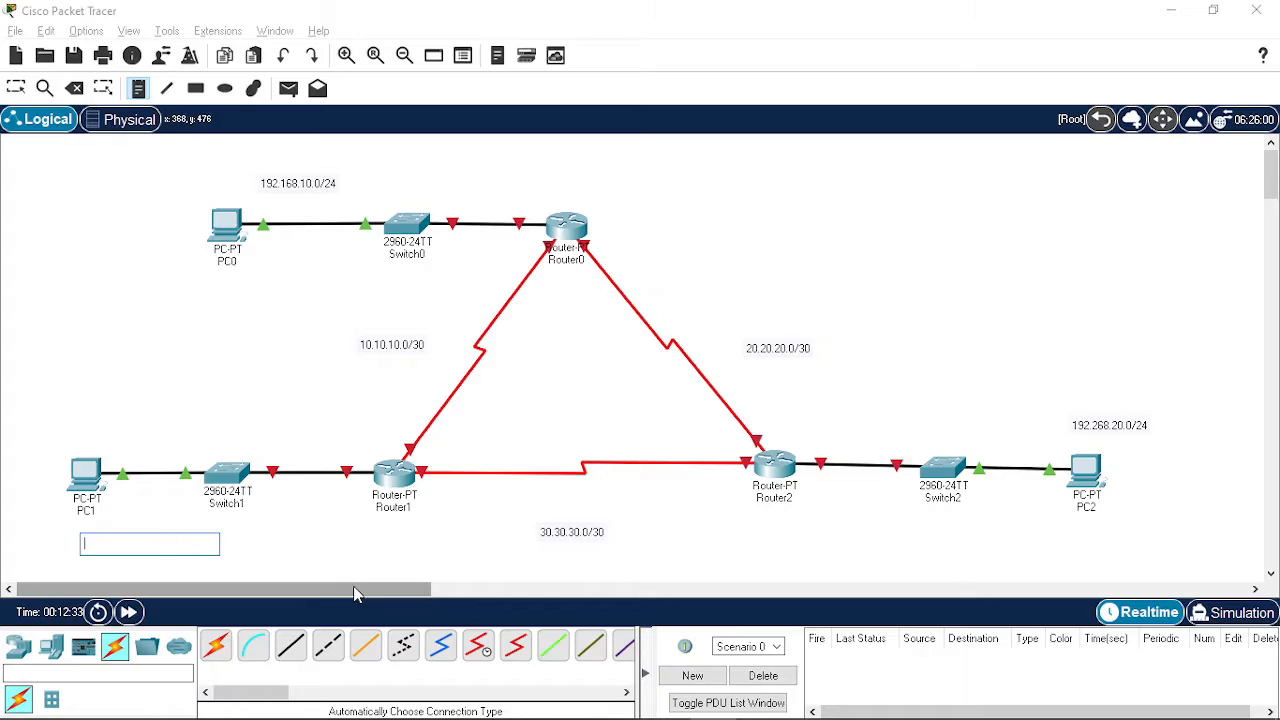
pyautogui.write('192.168.30.0/24')
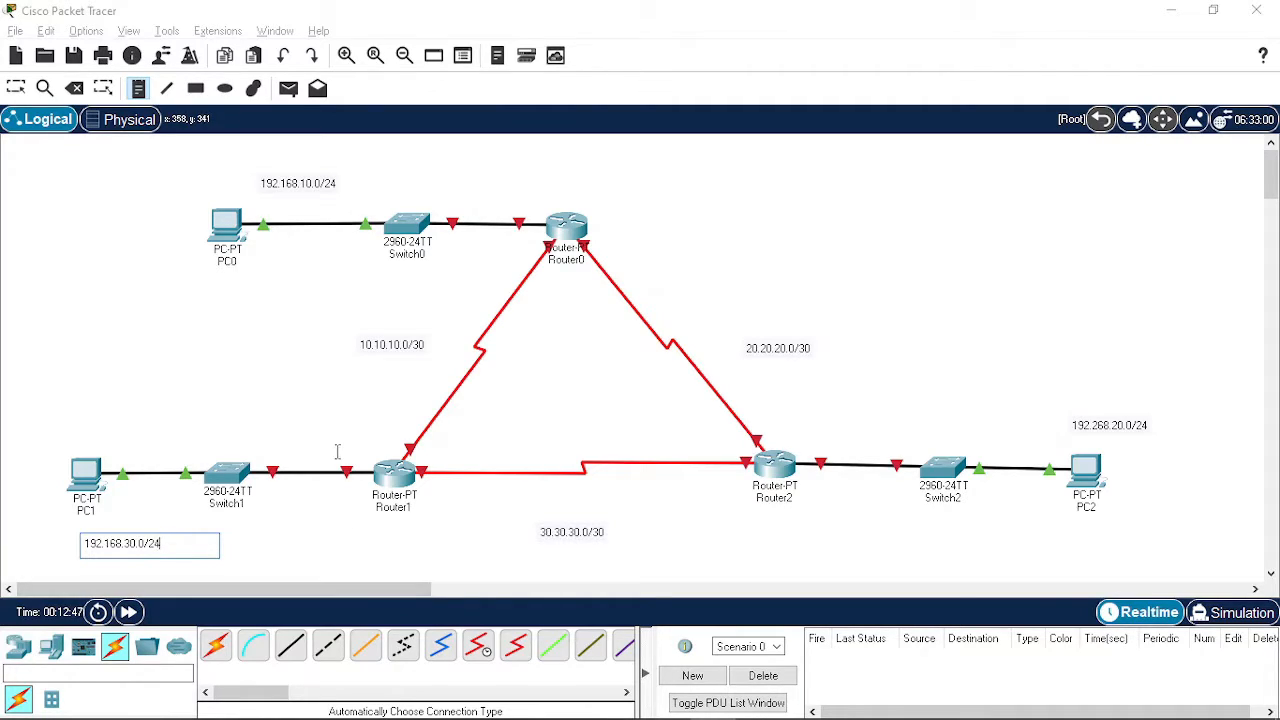
pyautogui.press('Escape')
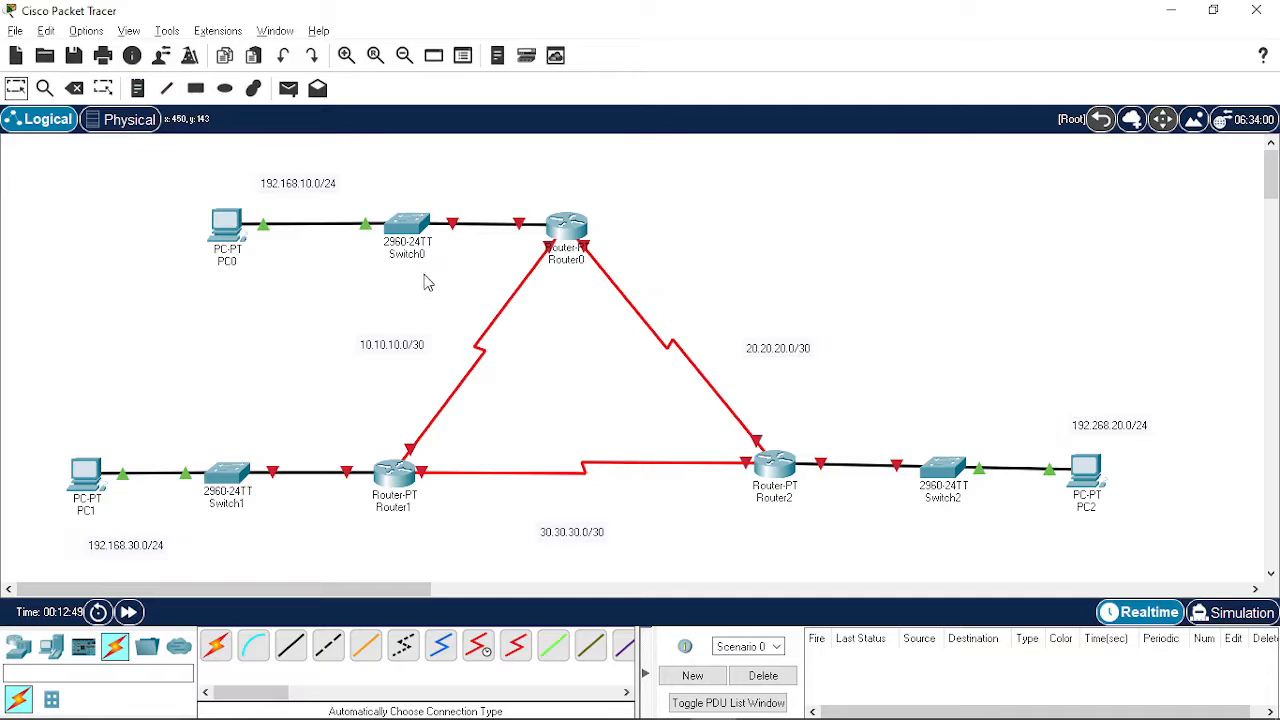
# Move the 20.20.20.0/30 note closer to the Router0–Router2 link
pyautogui.moveTo(737, 300); pyautogui.dragTo(762, 343)
pyautogui.click(738, 296)
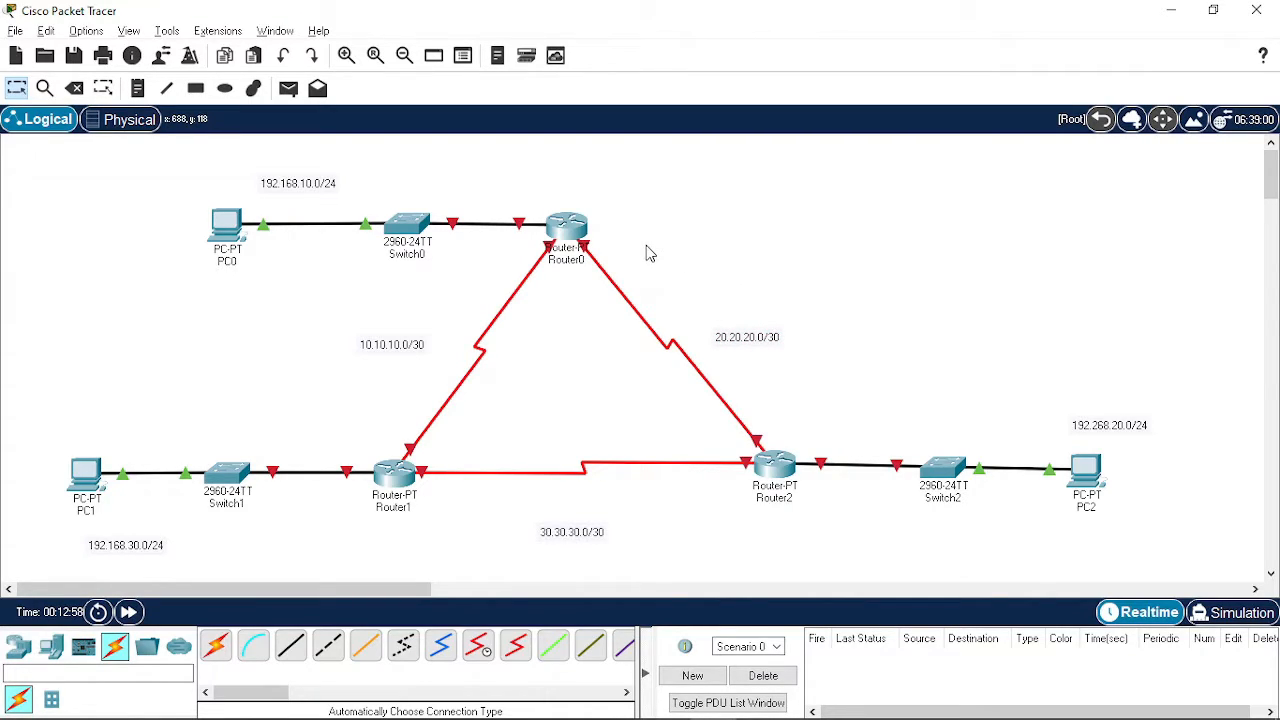
pyautogui.click(137, 88)
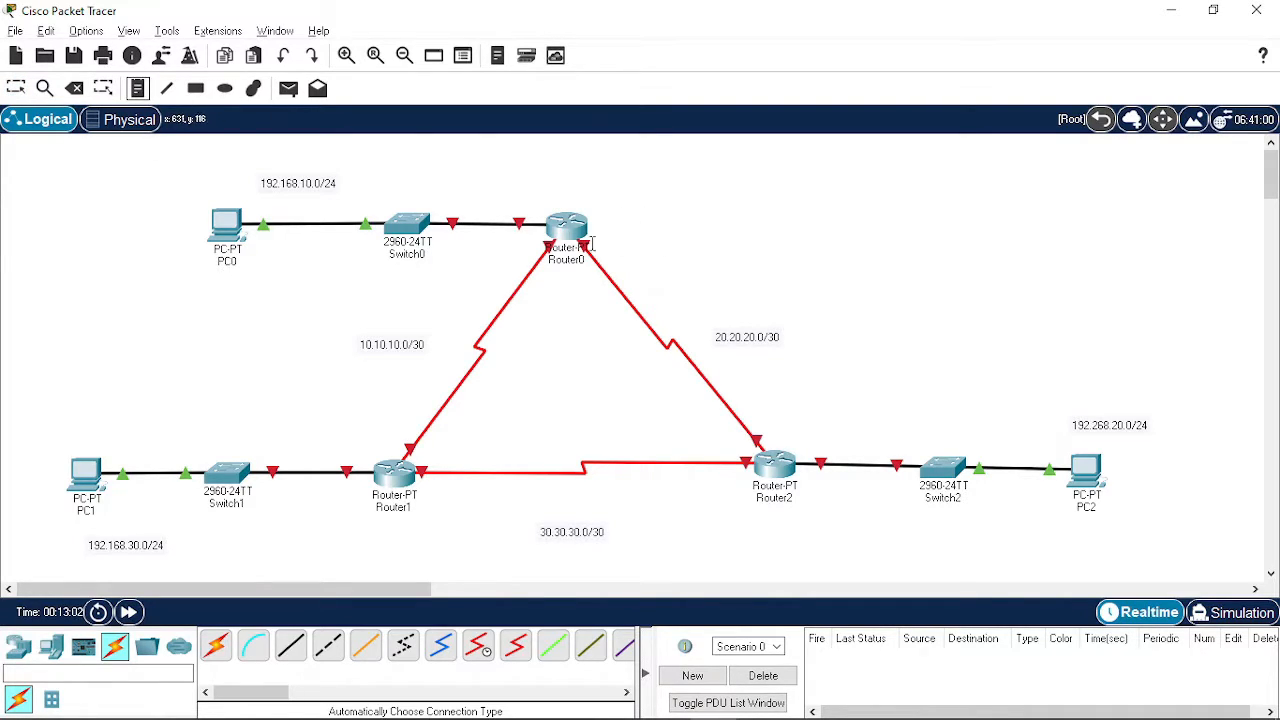
pyautogui.click(20, 91)
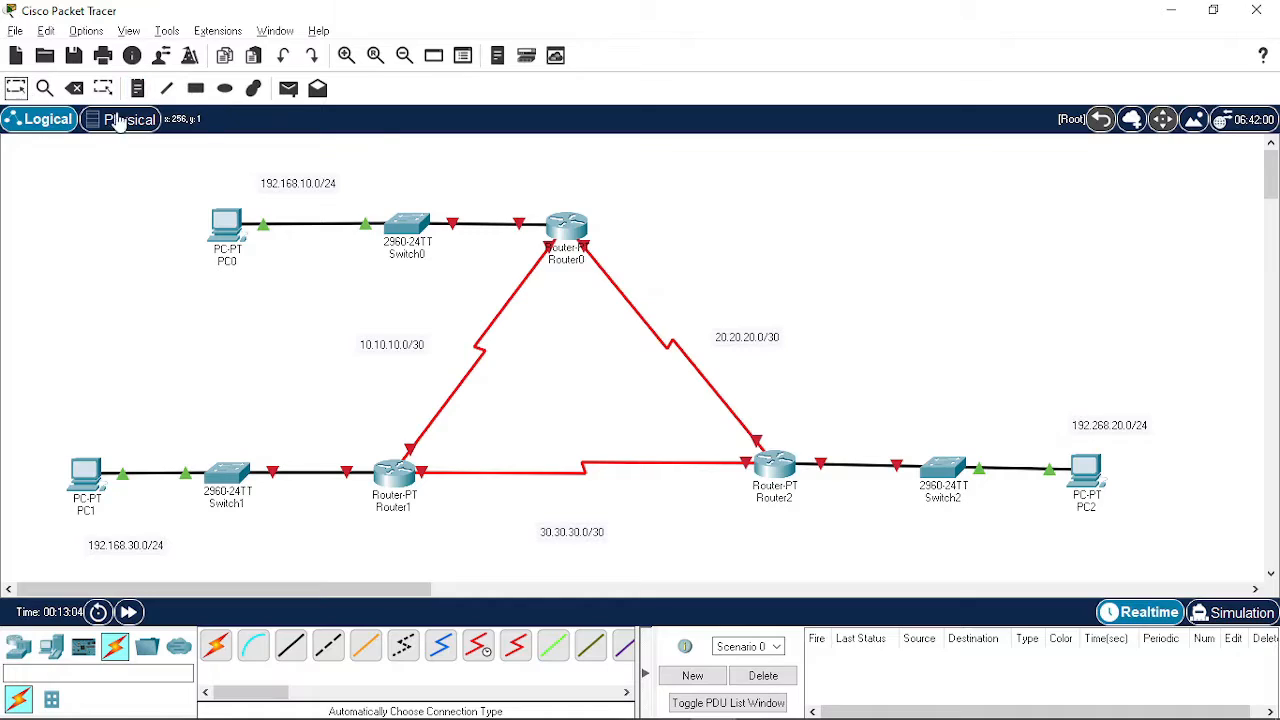
# Rename Router0 as Indosat
pyautogui.click(566, 268)
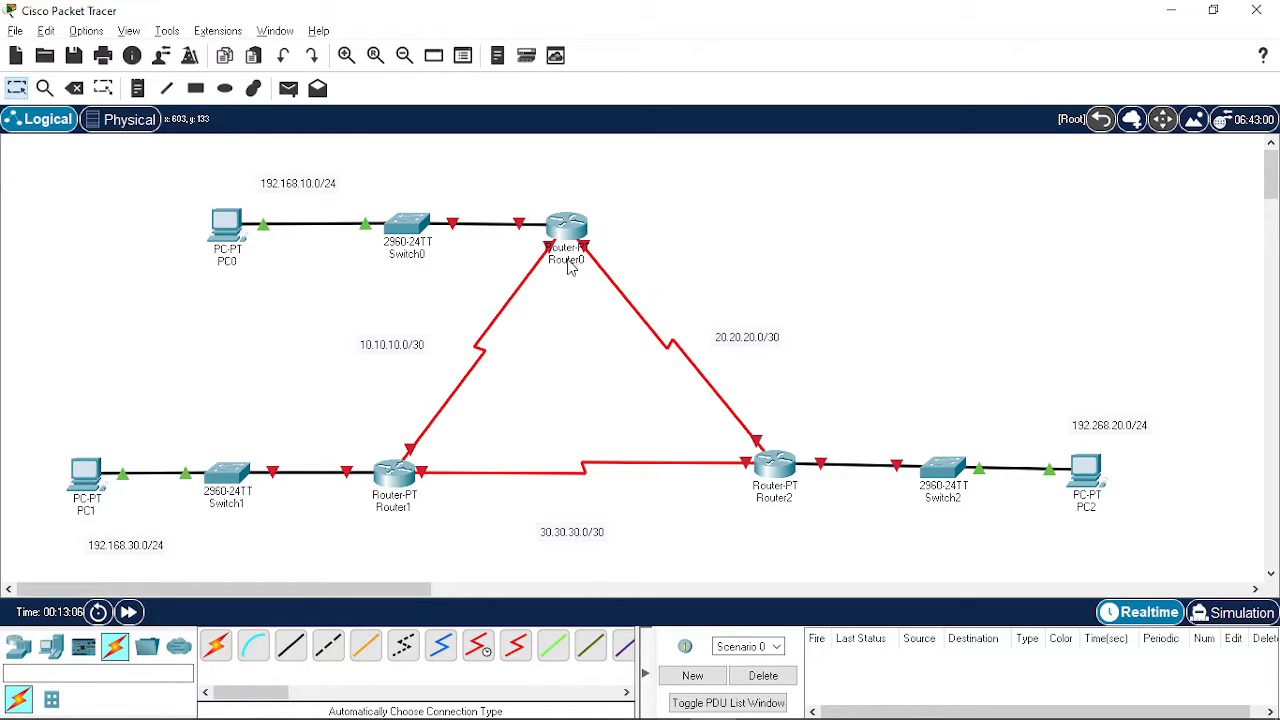
pyautogui.click(570, 266)
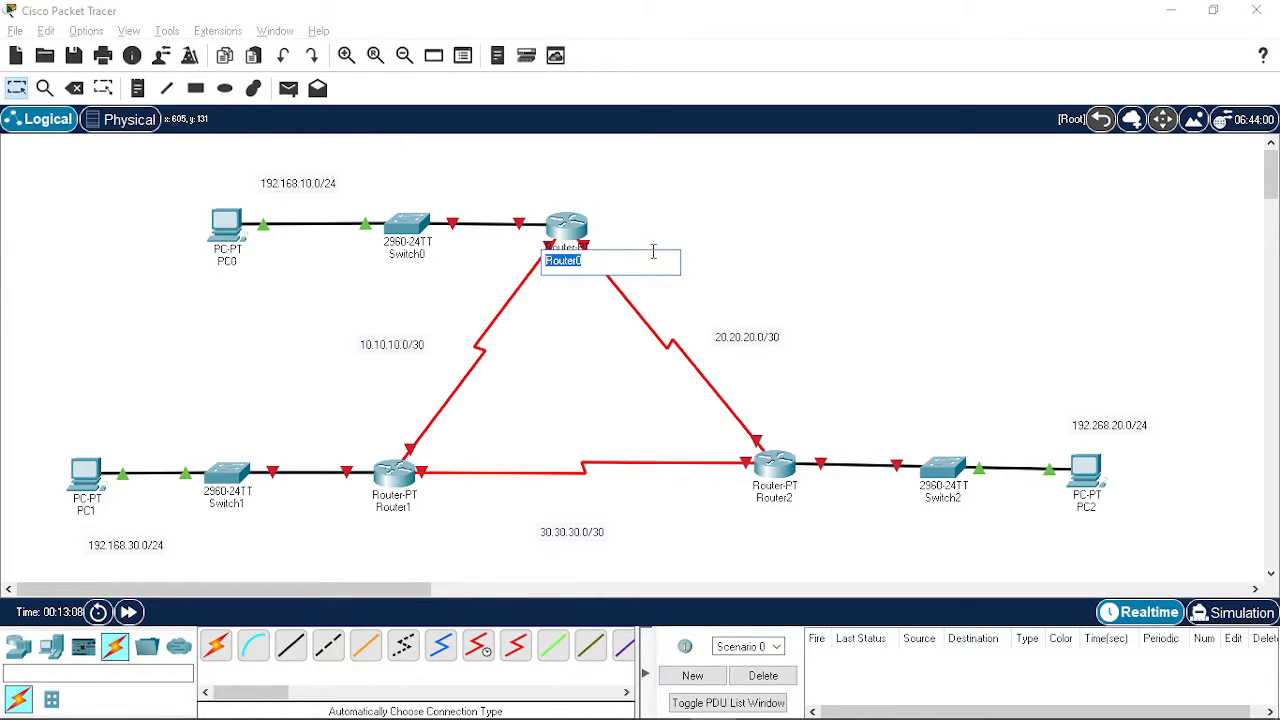
pyautogui.press('BackSpace')
pyautogui.write('Indosat')
# Rename Router1 as Telkomsel
pyautogui.click(389, 508)
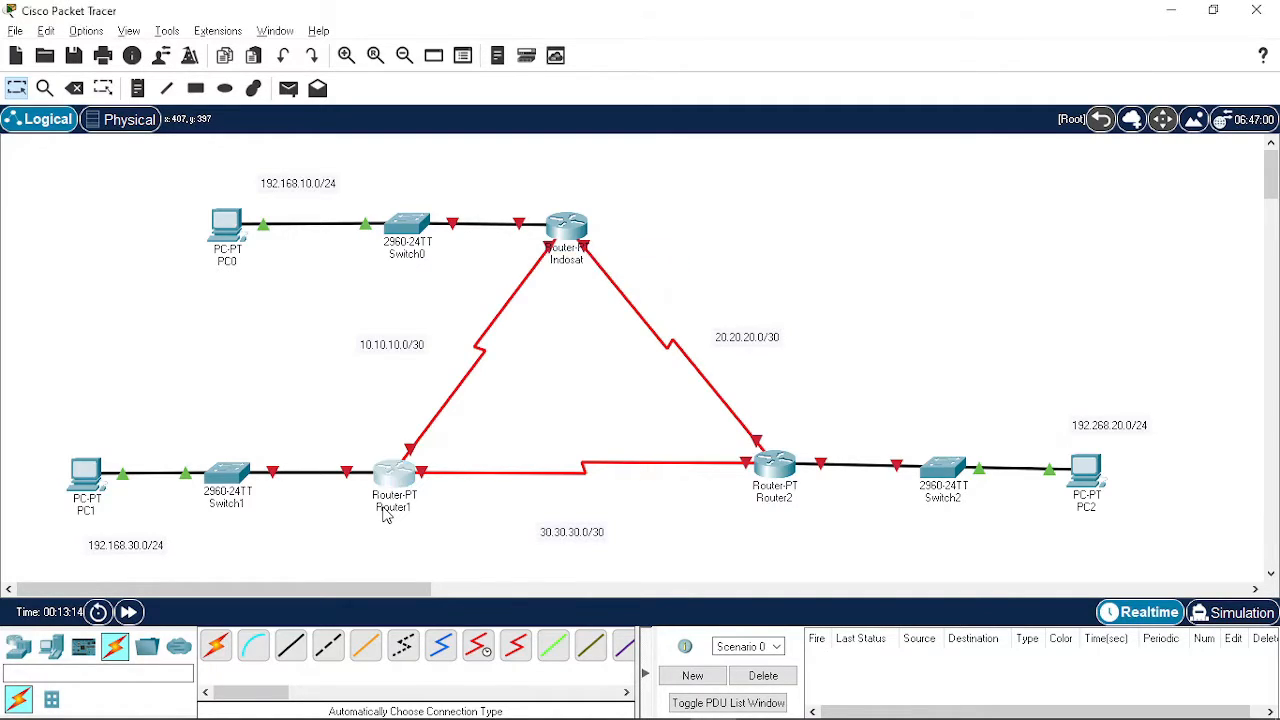
pyautogui.click(390, 508)
pyautogui.write('Telkomsel')
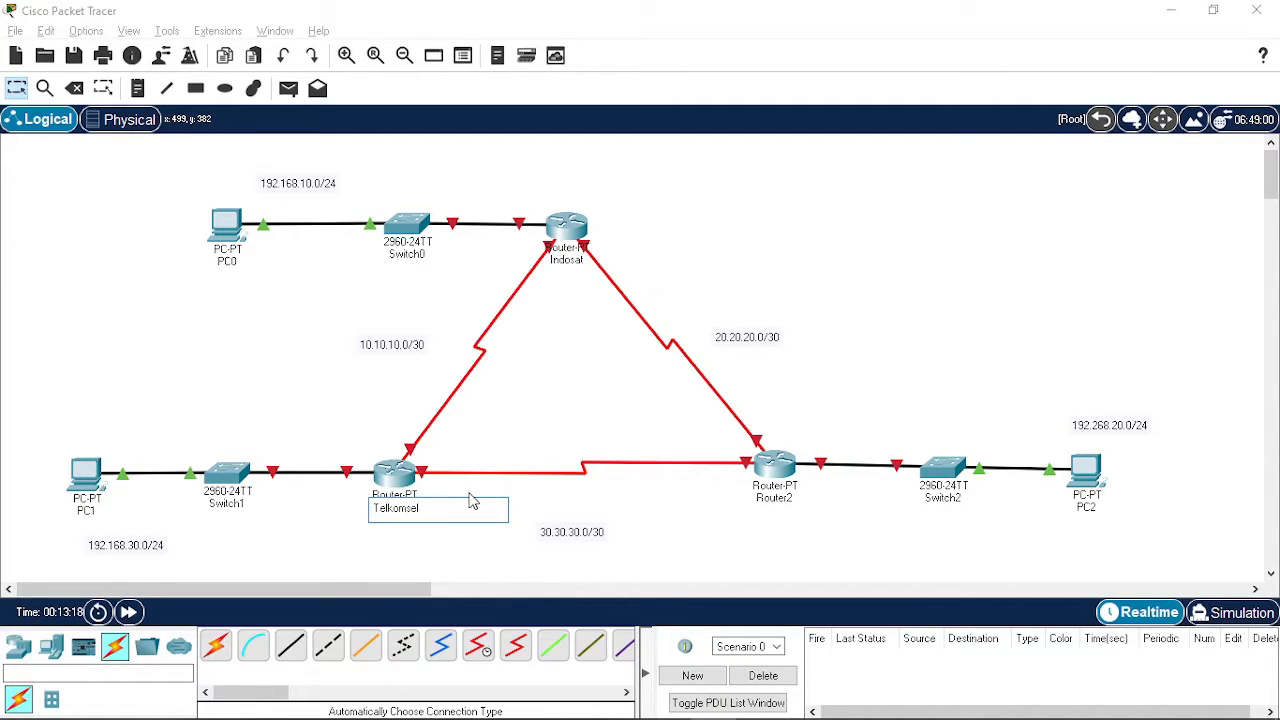
# Rename Router2 as XL
pyautogui.click(765, 498)
pyautogui.click(778, 498)
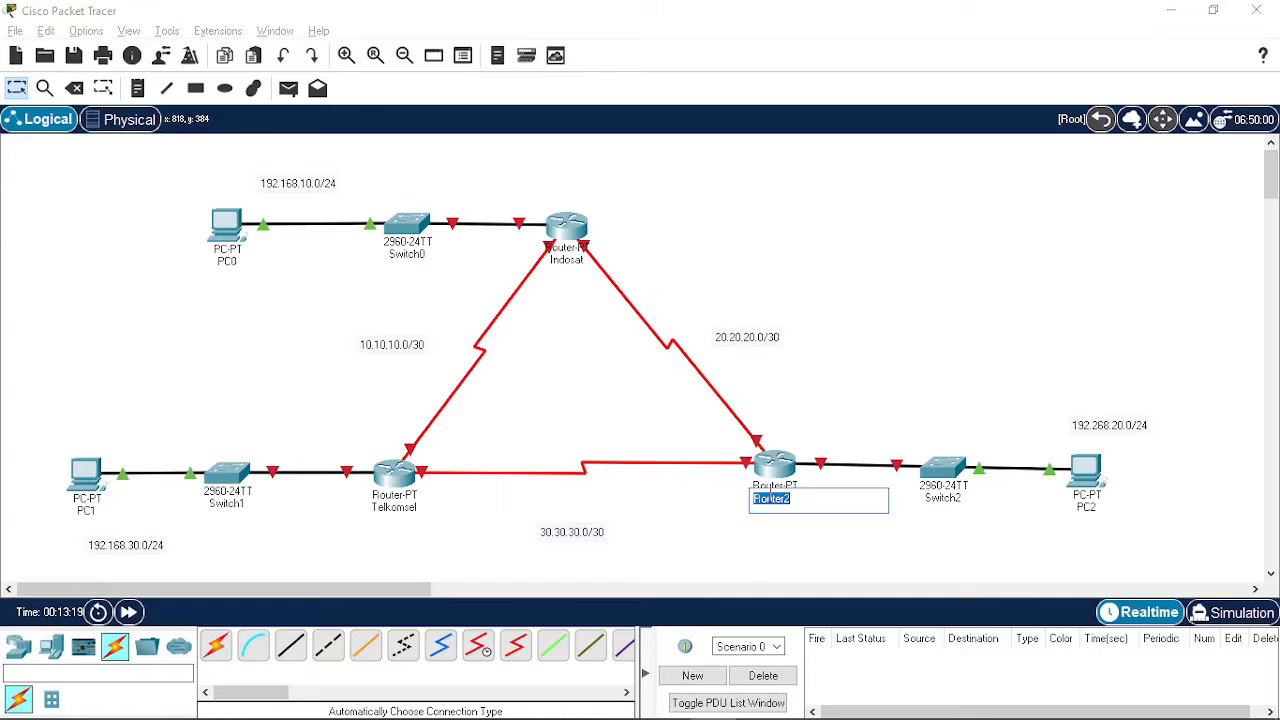
pyautogui.write('XL')
pyautogui.click(837, 369)
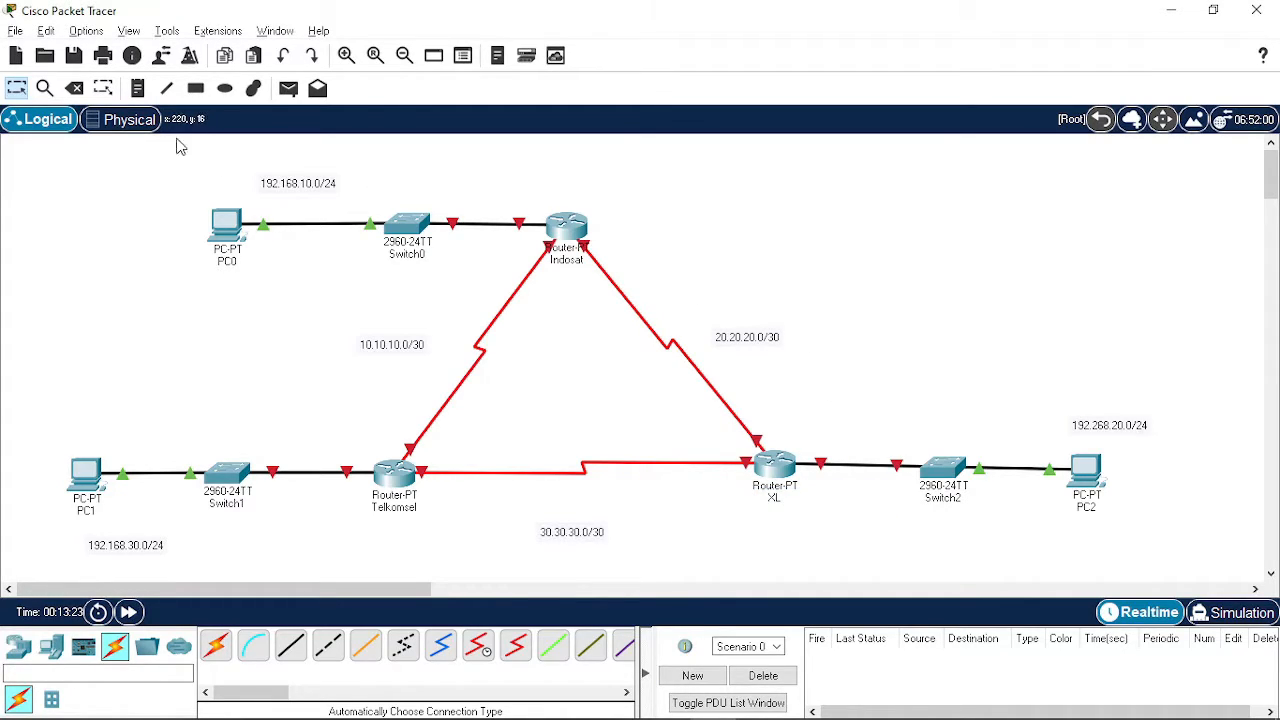
# Add the notes 100 beside the Indosat router, 200 below the XL router and 300 below the Telkomsel router
pyautogui.click(138, 88)
pyautogui.click(619, 227)
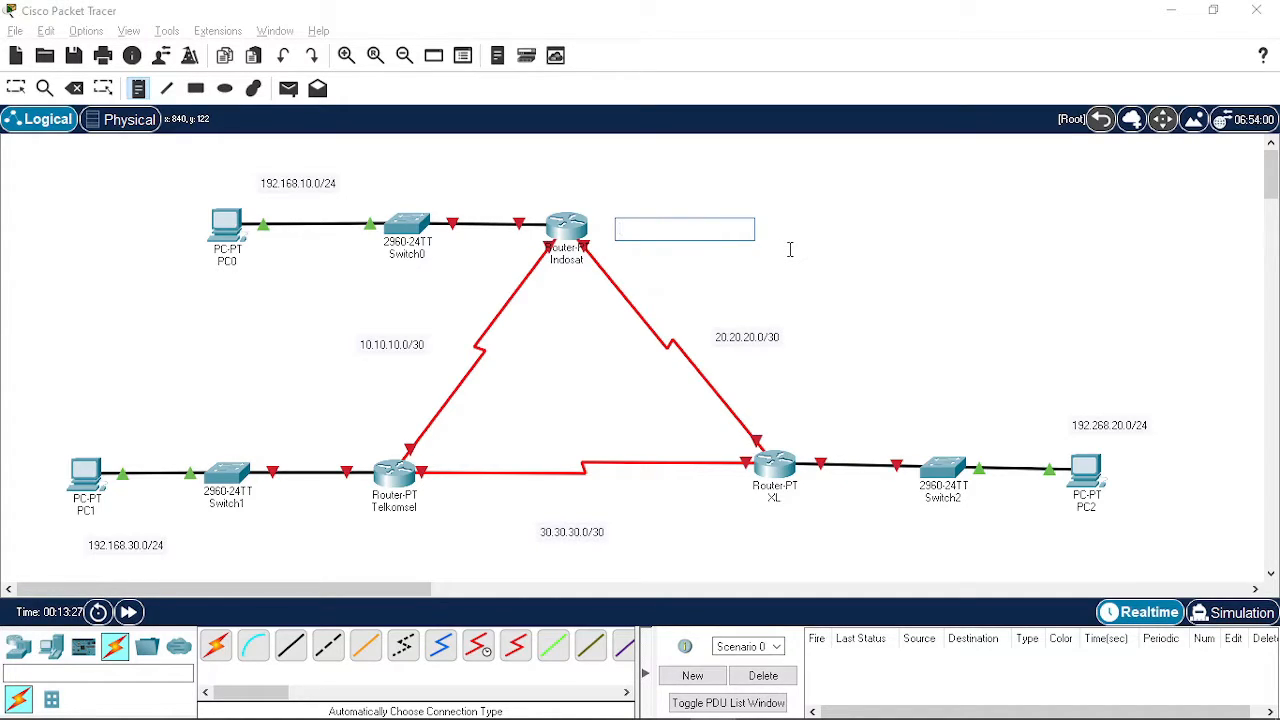
pyautogui.write('10.')
pyautogui.write('00')
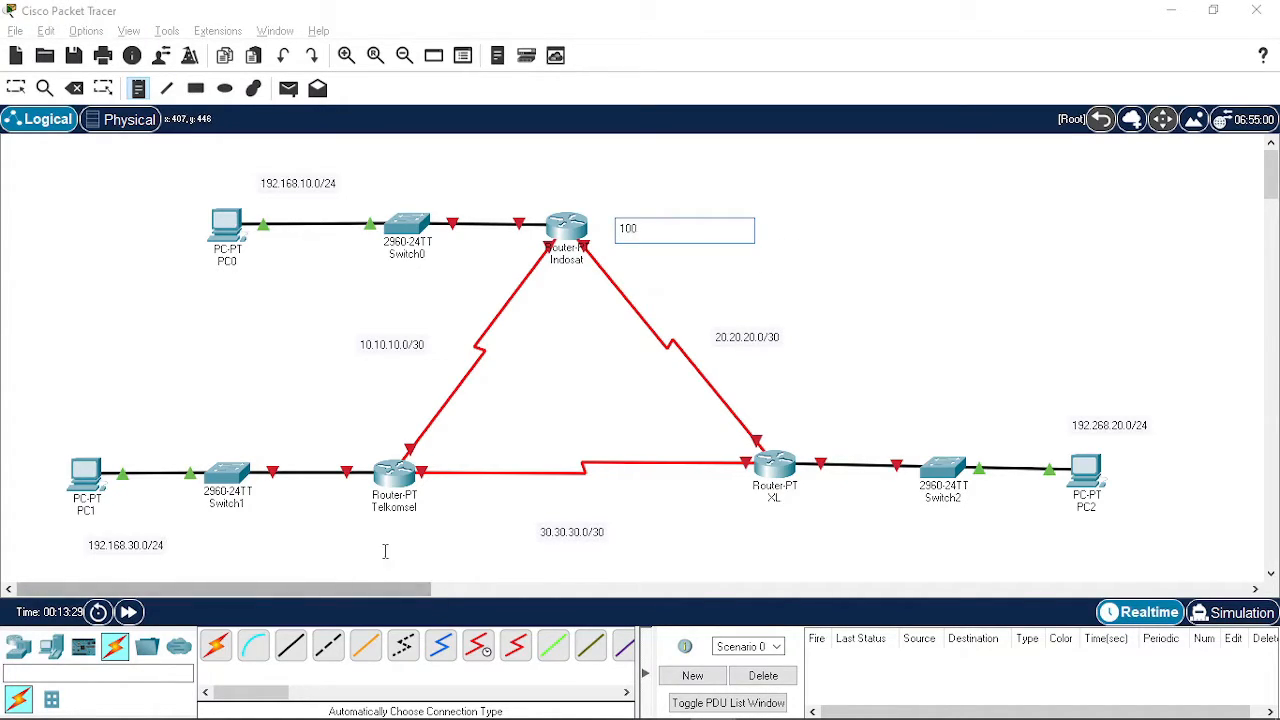
pyautogui.click(783, 537)
pyautogui.write('200')
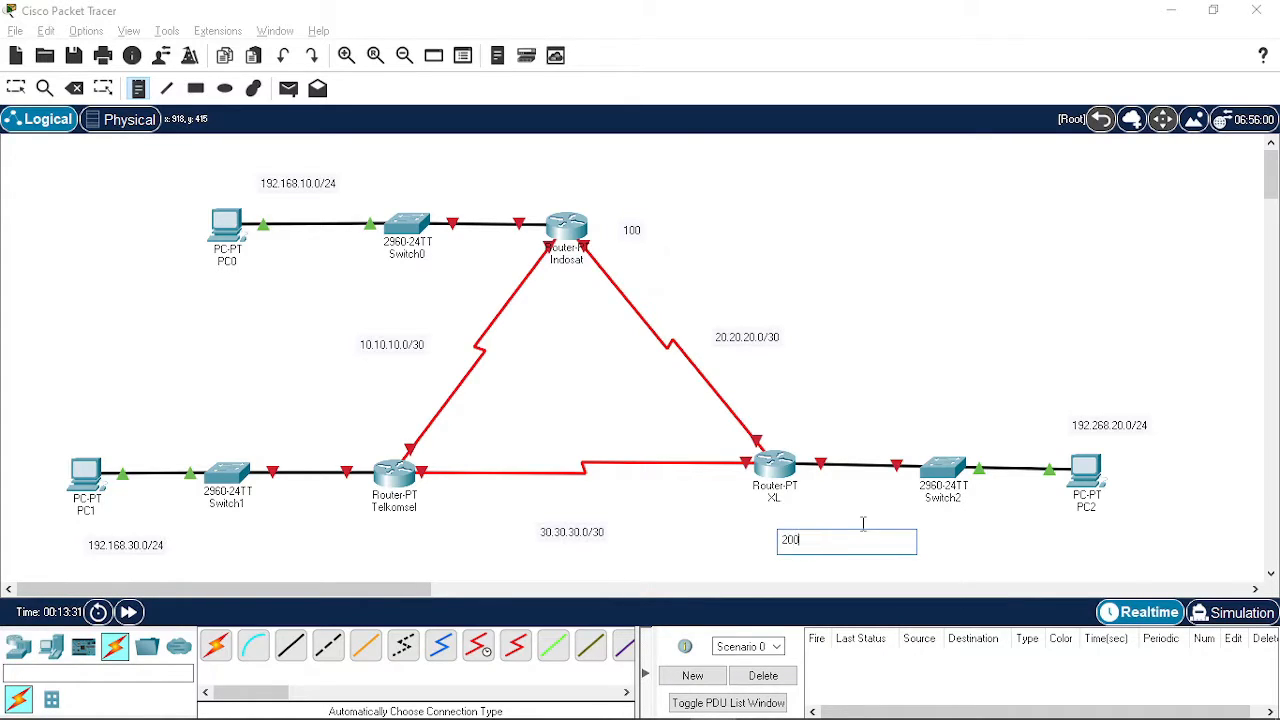
pyautogui.click(376, 546)
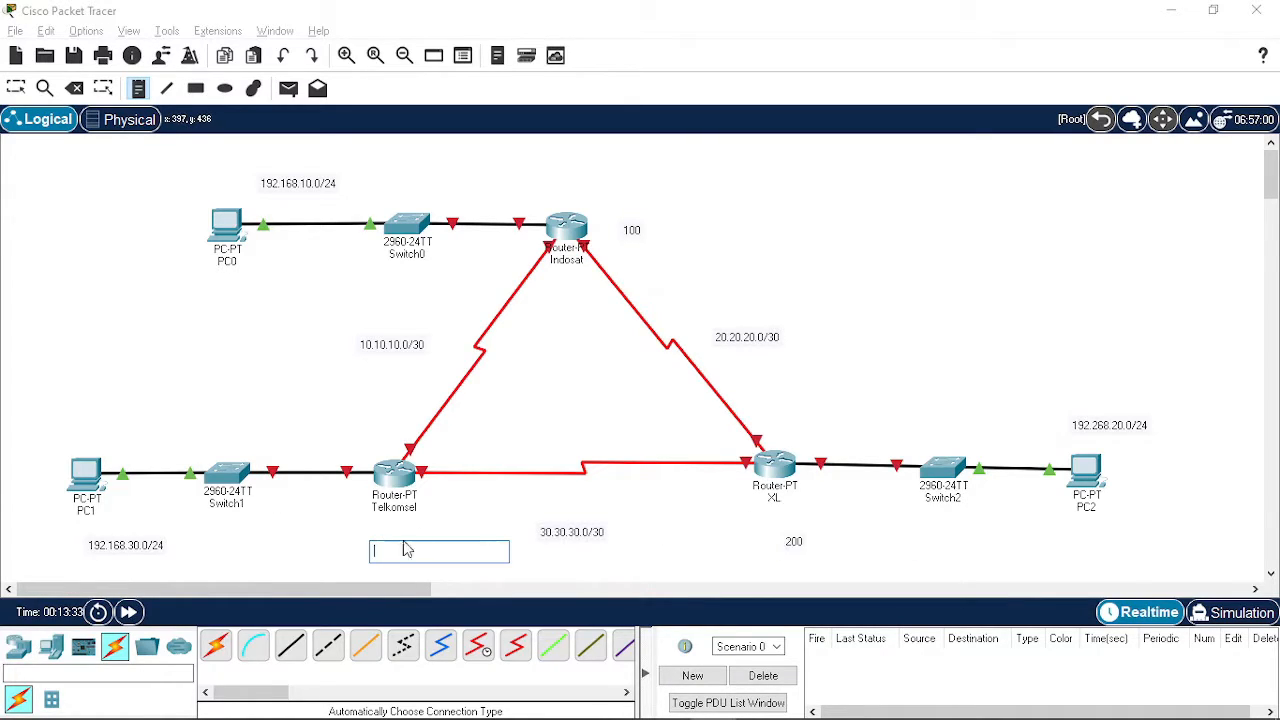
pyautogui.write('300')
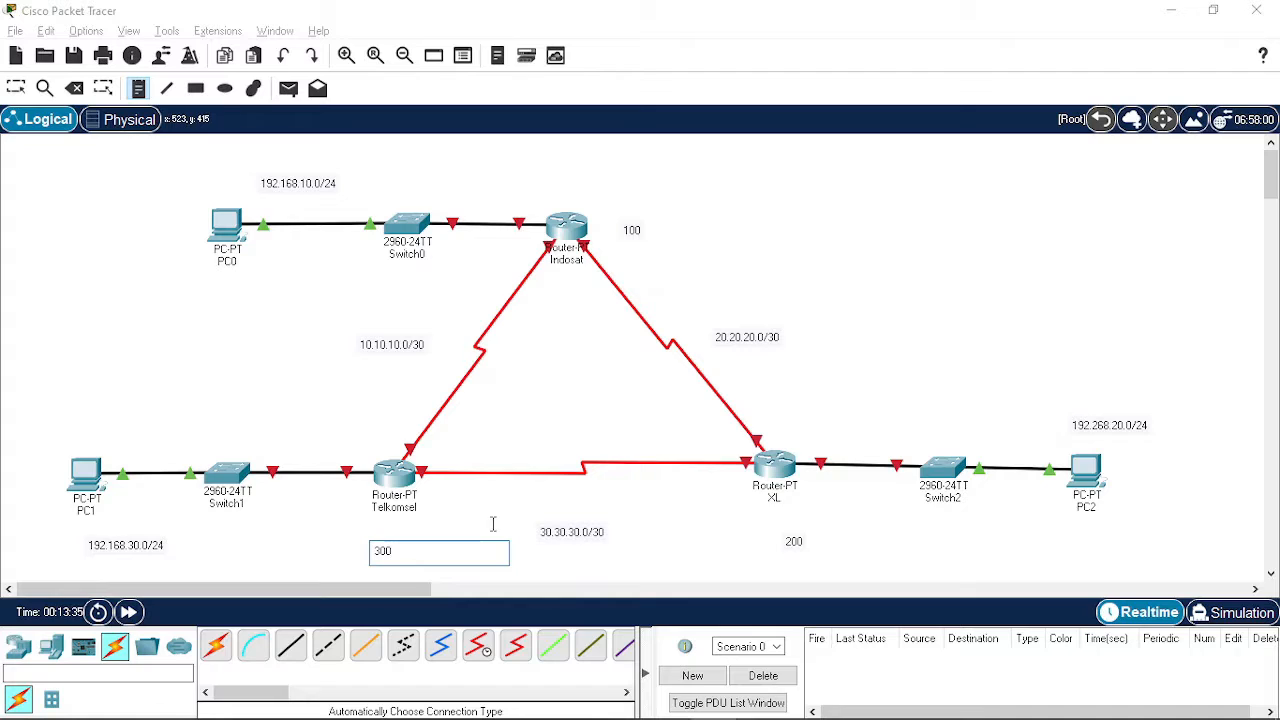
pyautogui.click(17, 89)
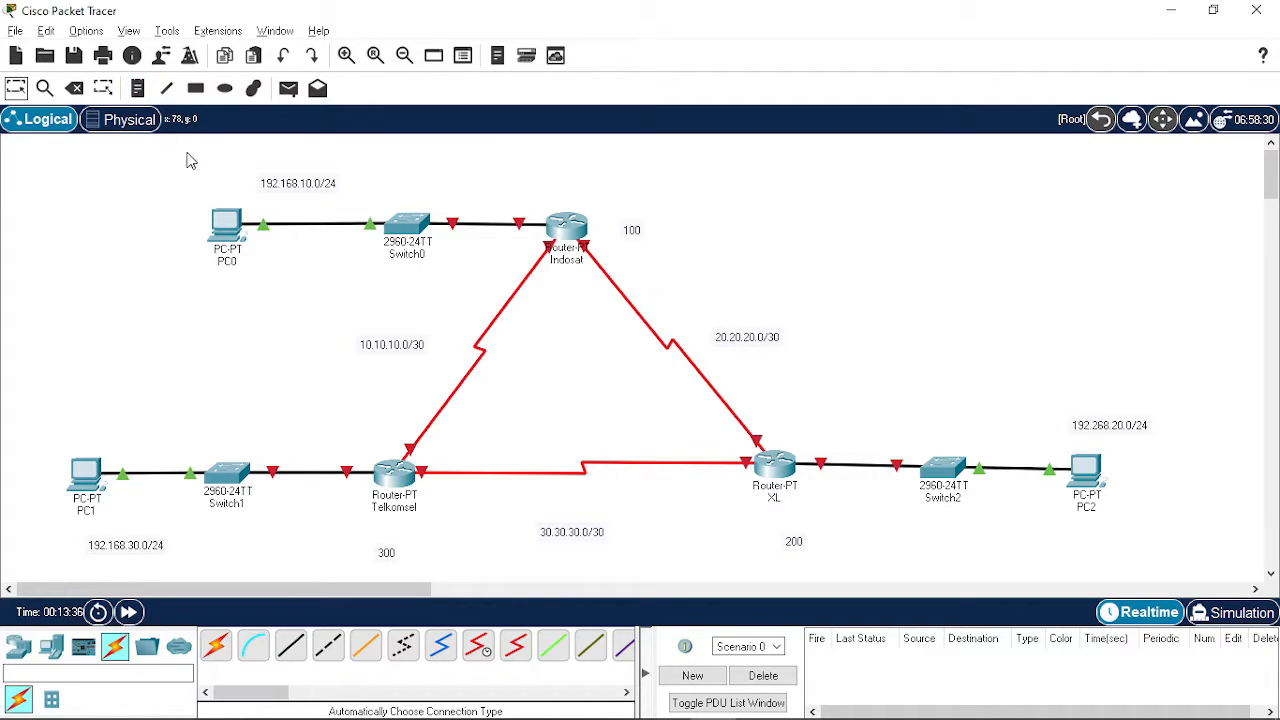
# Give PC0 the static IPv4 address 192.168.10.2 with subnet mask 255.255.255.0
pyautogui.click(228, 230)
pyautogui.click(455, 80)
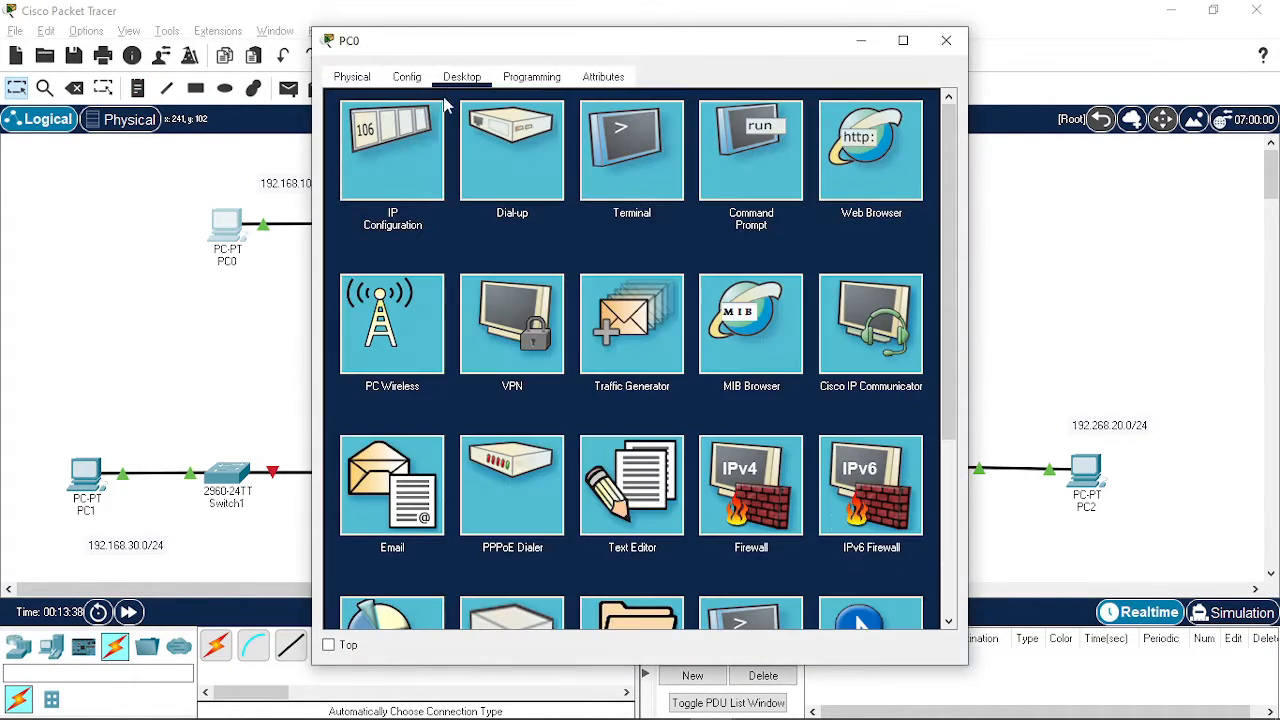
pyautogui.click(438, 112)
pyautogui.click(575, 205)
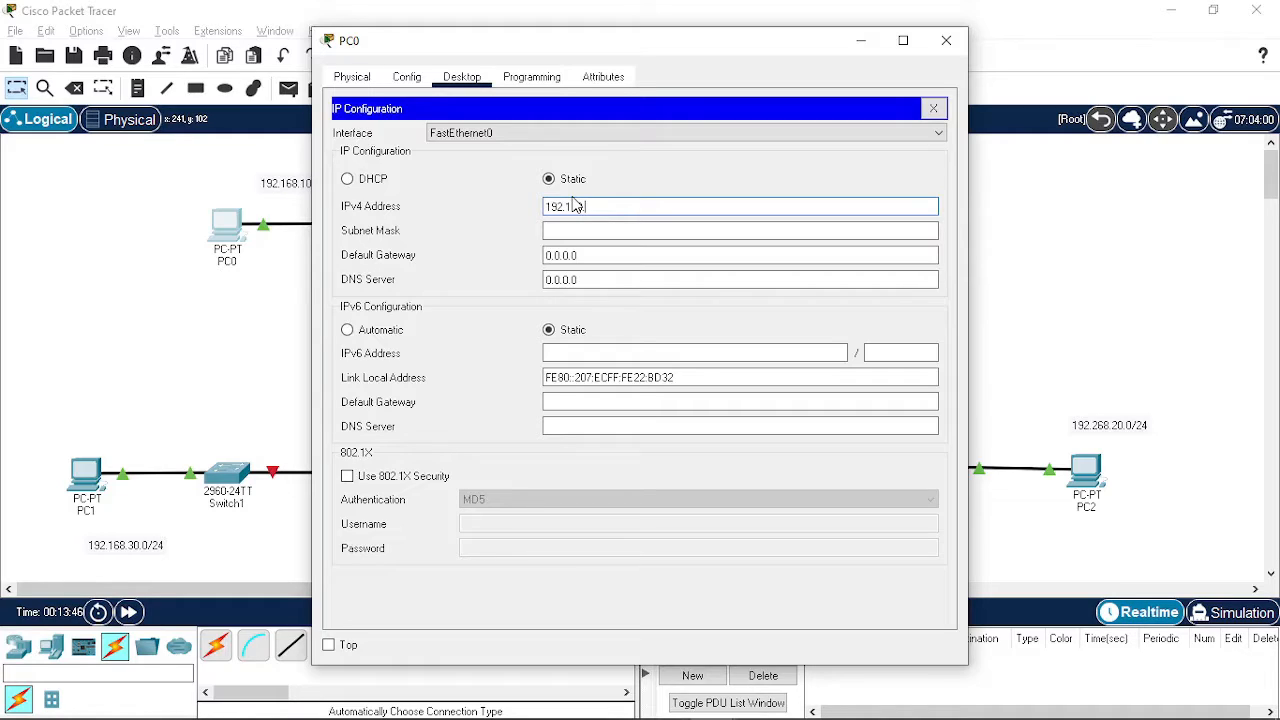
pyautogui.write('192.168.10.2')
pyautogui.doubleClick(573, 203)
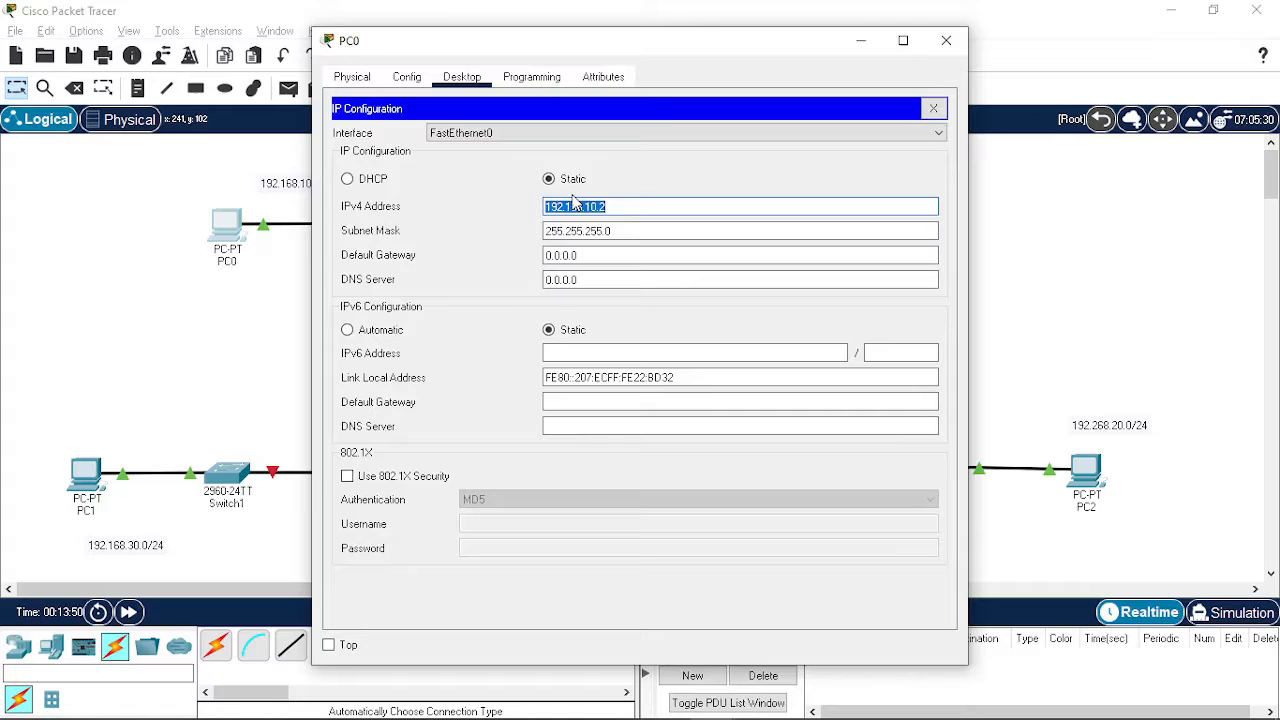
# Set PC0's default gateway to 192.168.10.1 and close its configuration window
pyautogui.click(603, 257)
pyautogui.doubleClick(603, 257)
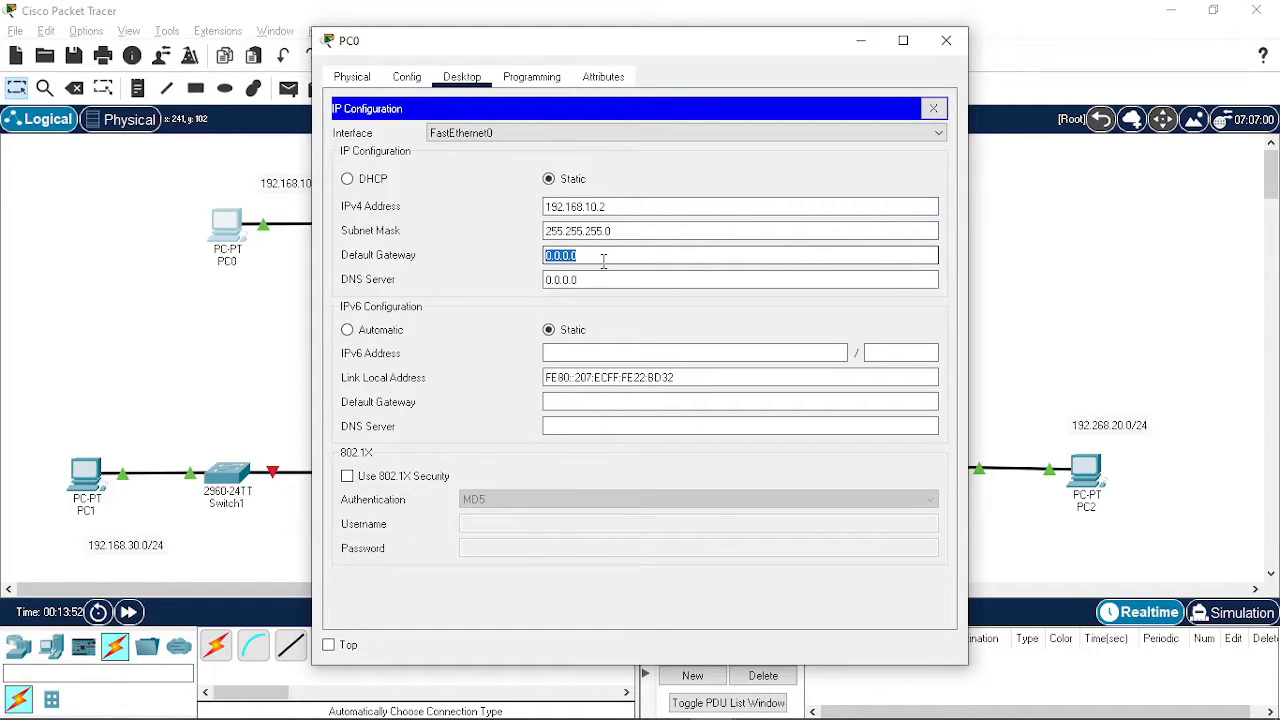
pyautogui.write('192.168.10.3')
pyautogui.press('BackSpace')
pyautogui.write('1')
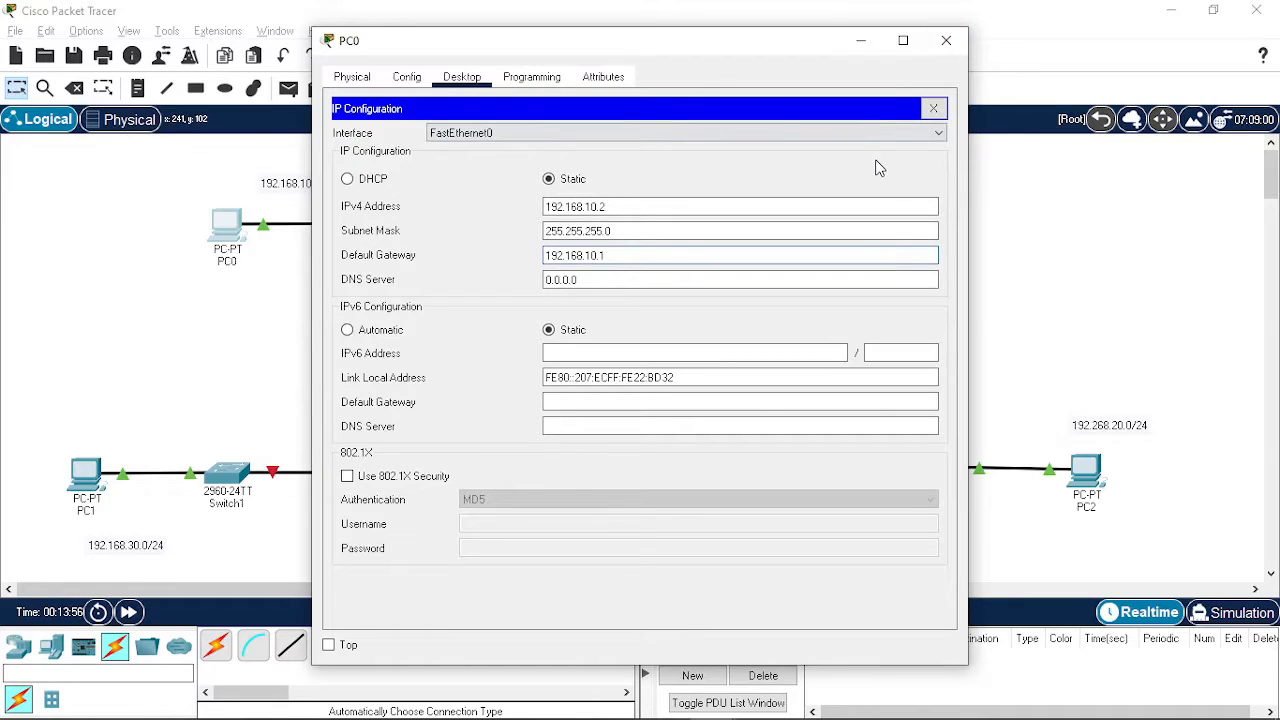
pyautogui.click(946, 40)
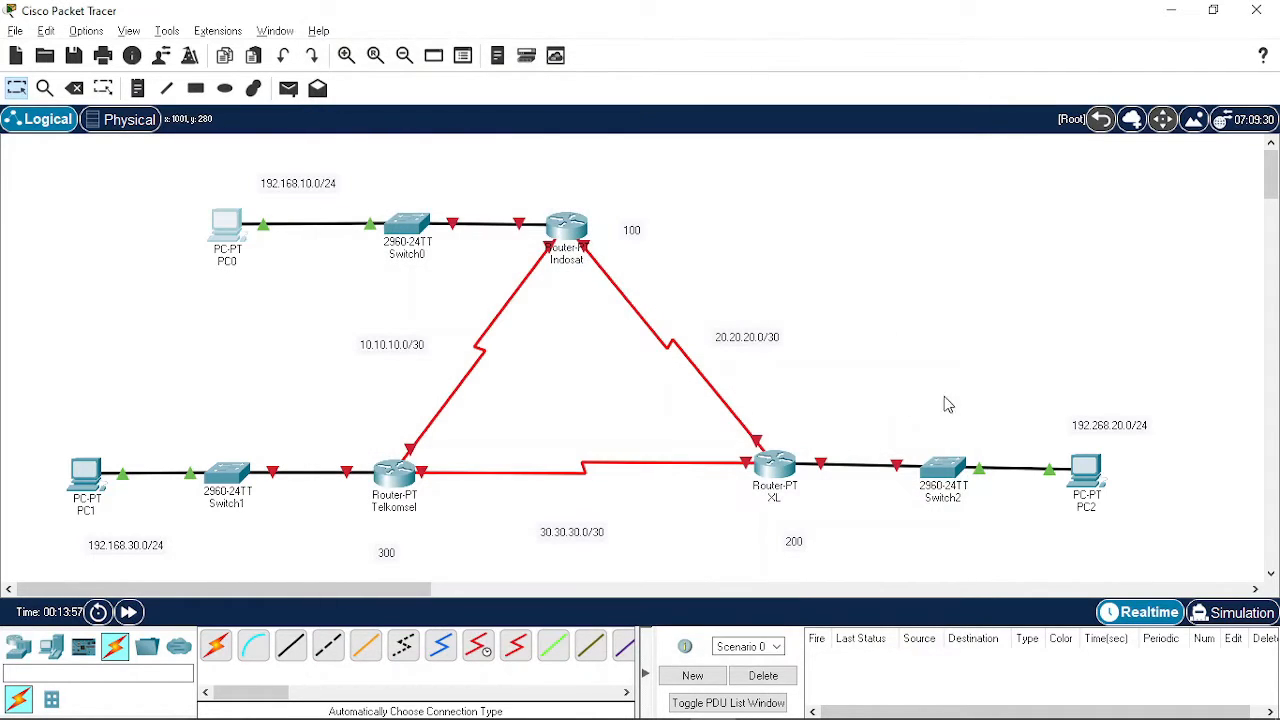
# Give PC2 the static IPv4 address 192.168.20.2 with subnet mask 255.255.255.0
pyautogui.click(1082, 470)
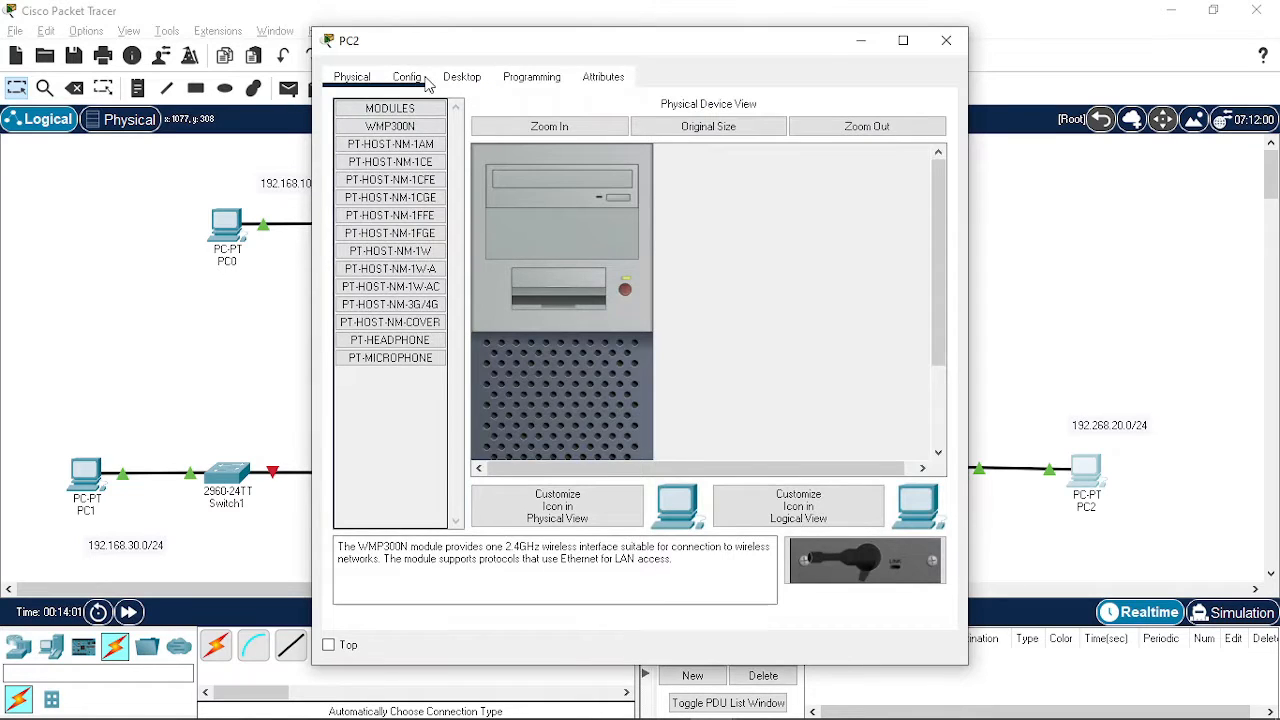
pyautogui.click(462, 79)
pyautogui.click(416, 203)
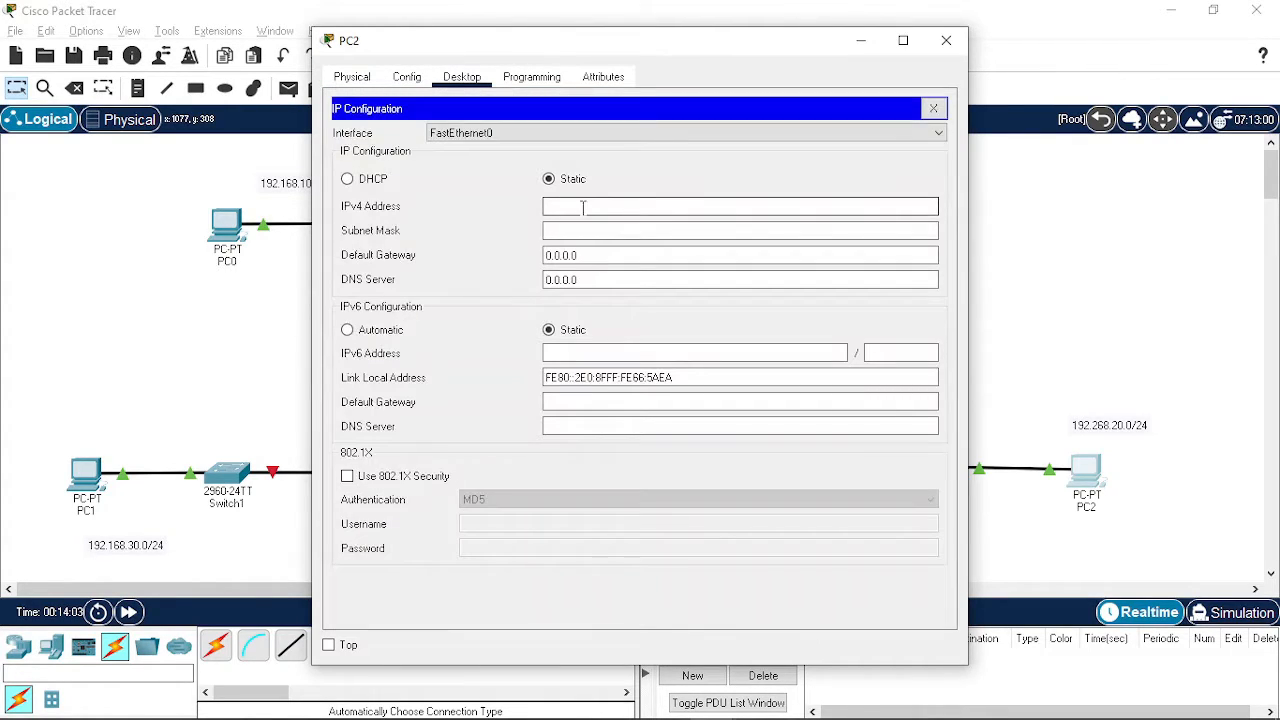
pyautogui.click(615, 203)
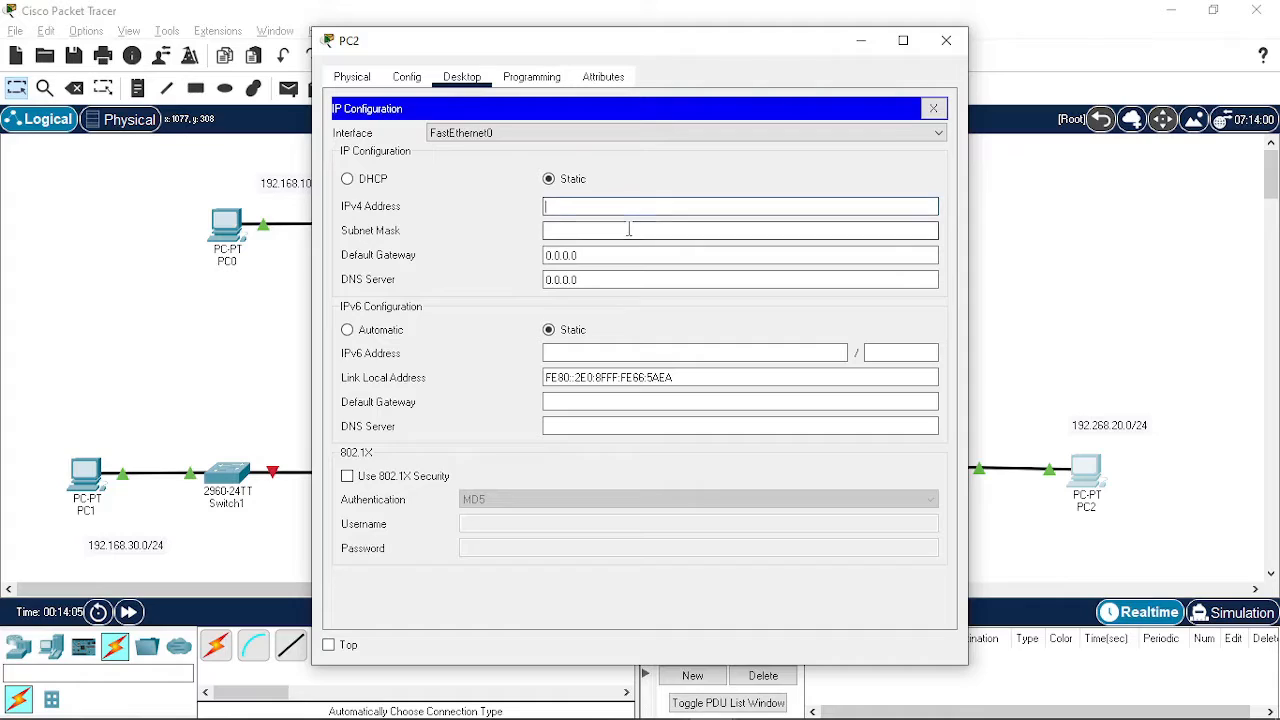
pyautogui.write('192.1')
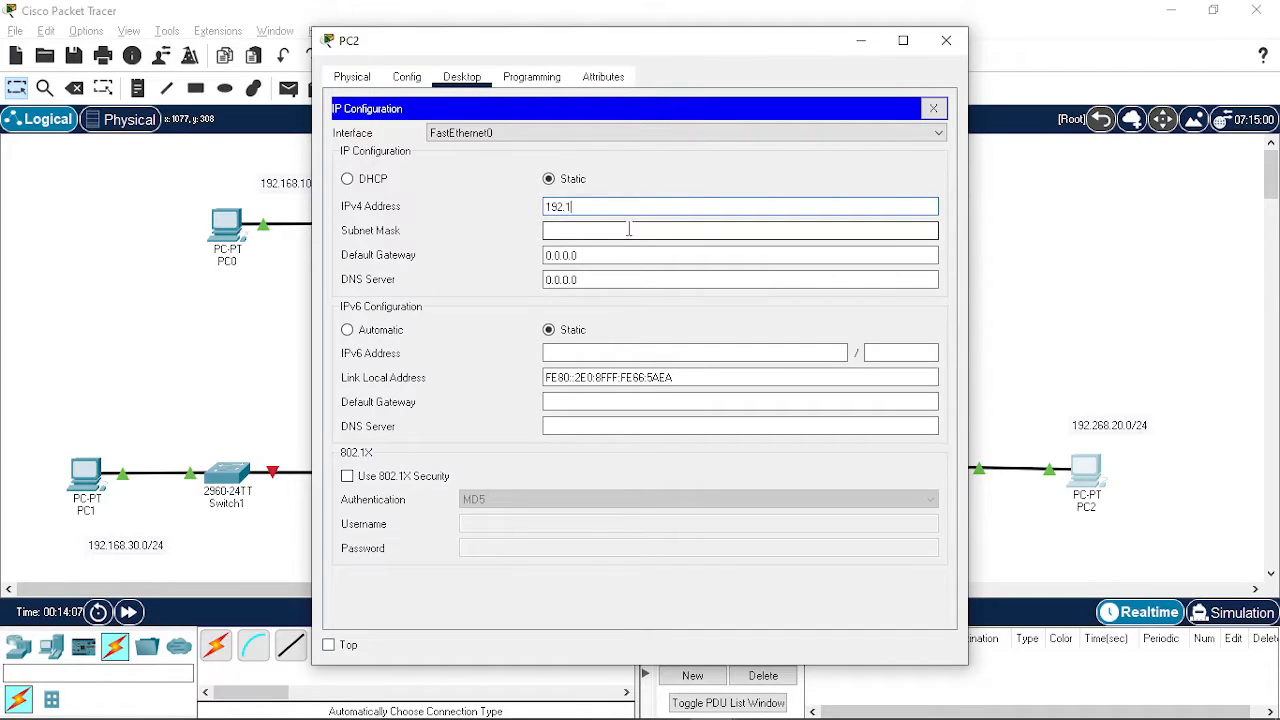
pyautogui.write('68.20.2')
pyautogui.press('Tab')
pyautogui.press('Tab')
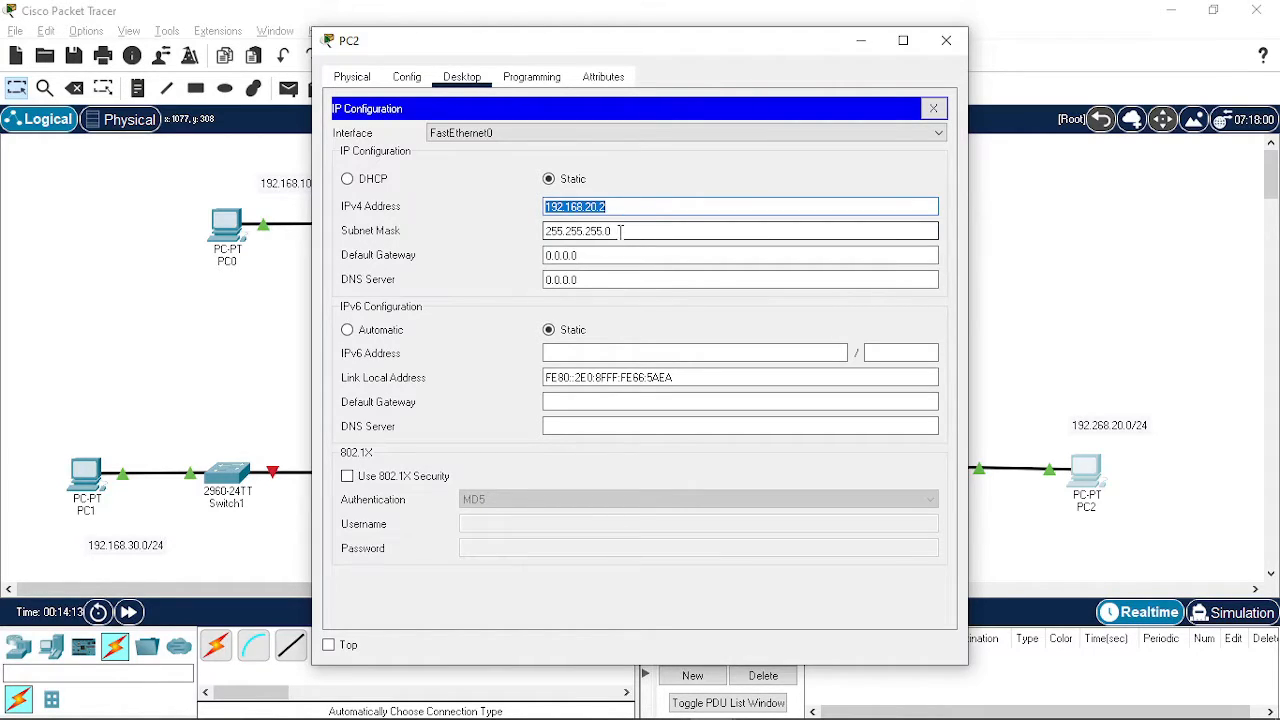
# Set PC2's default gateway to 192.168.20.1 and close its configuration window
pyautogui.click(607, 256)
pyautogui.doubleClick(609, 256)
pyautogui.write('192.168.20.2')
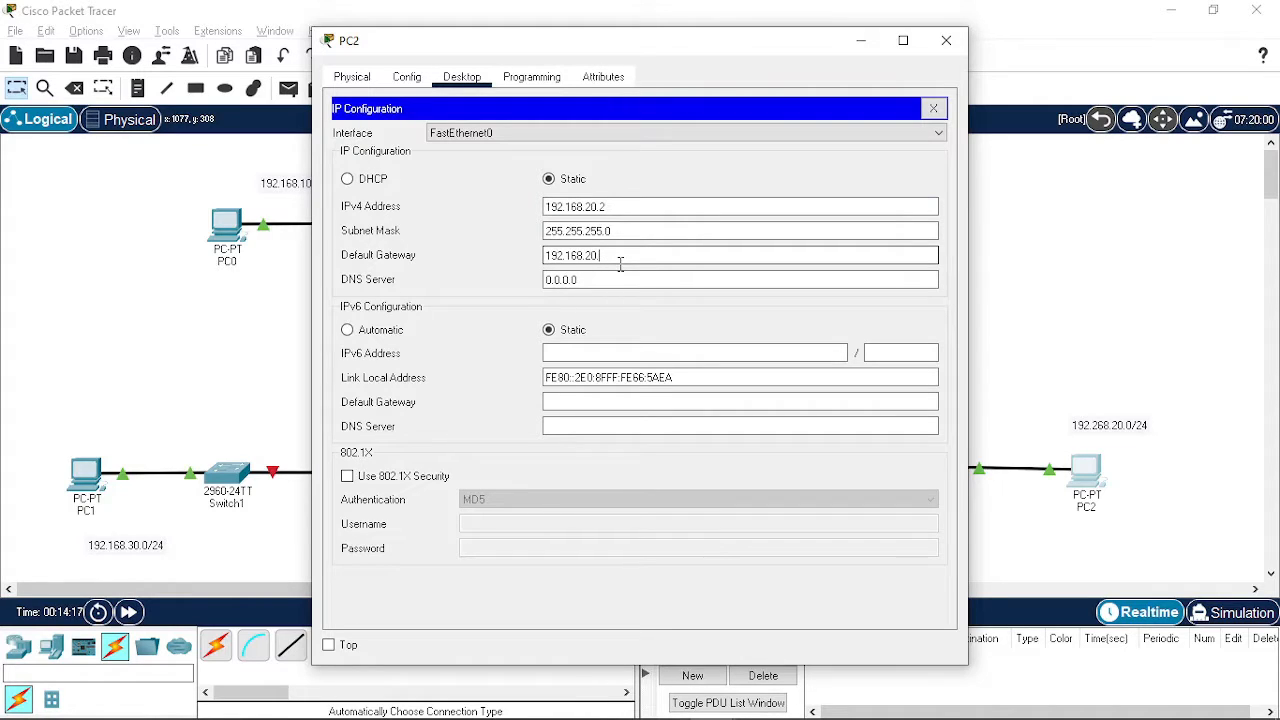
pyautogui.write('.1')
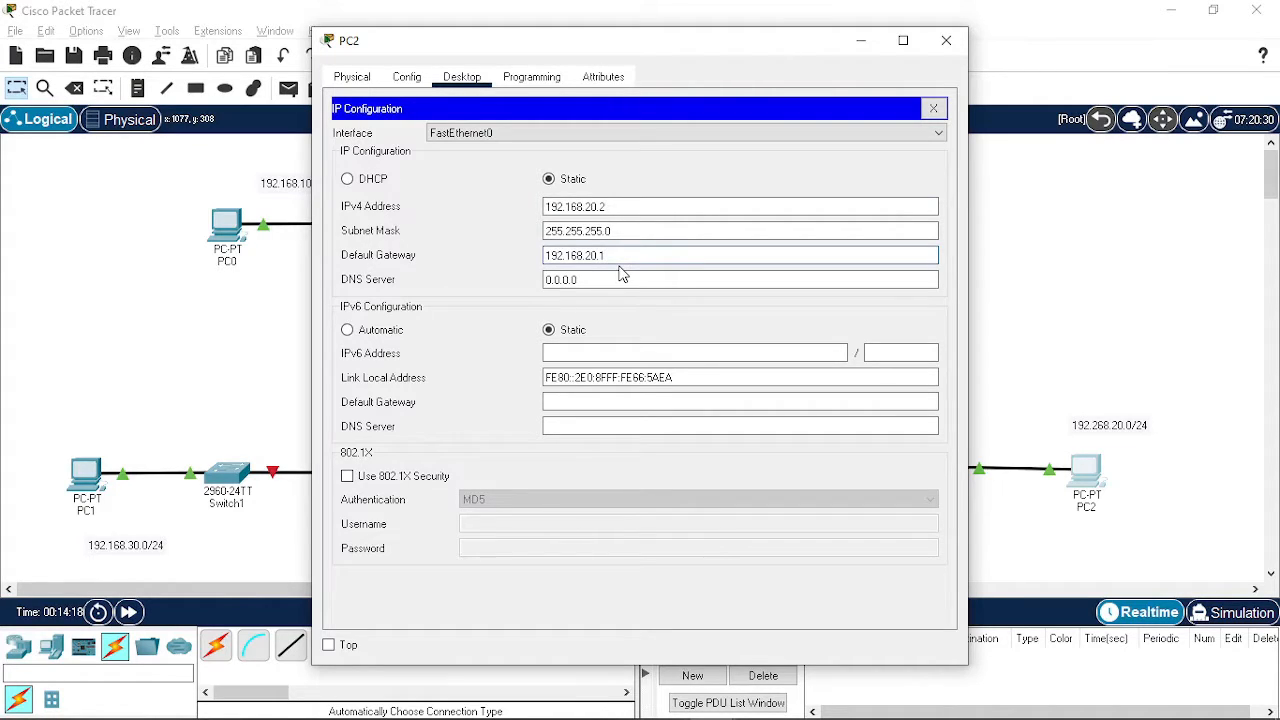
pyautogui.click(946, 40)
# Give PC1 the static IPv4 address 192.168.30.2 with subnet mask 255.255.255.0
pyautogui.click(101, 476)
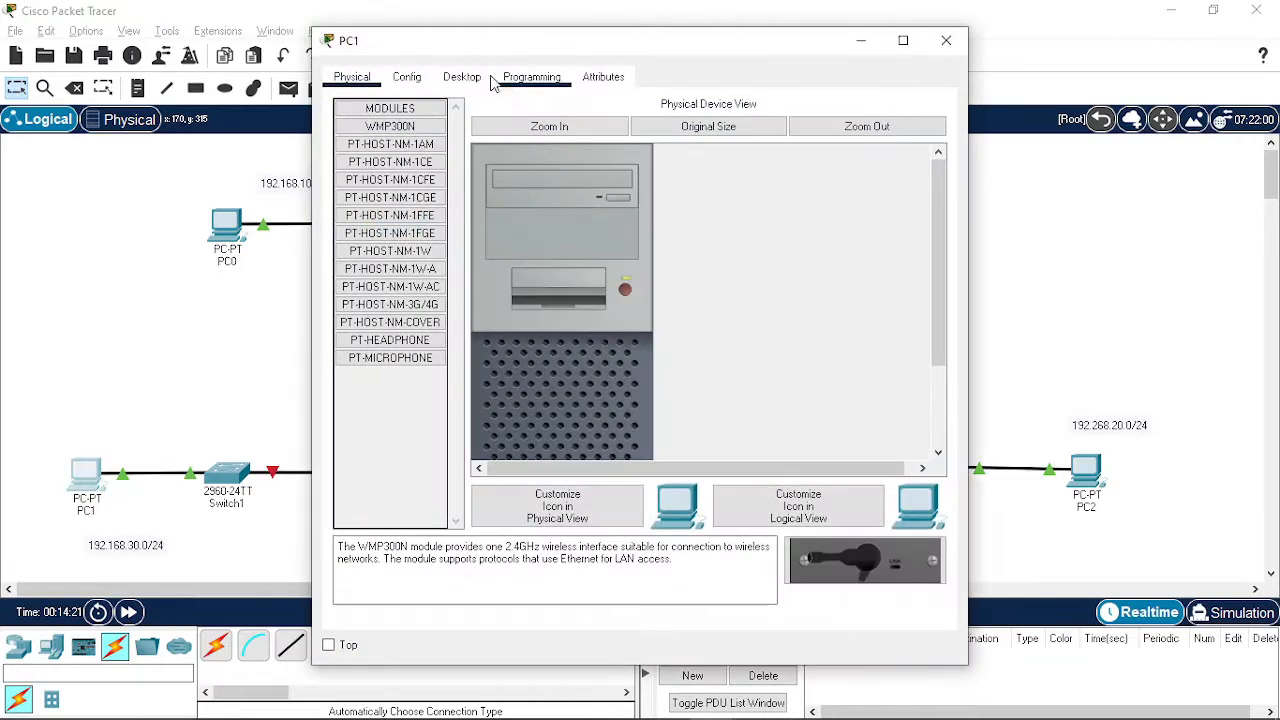
pyautogui.click(462, 77)
pyautogui.click(408, 187)
pyautogui.click(588, 204)
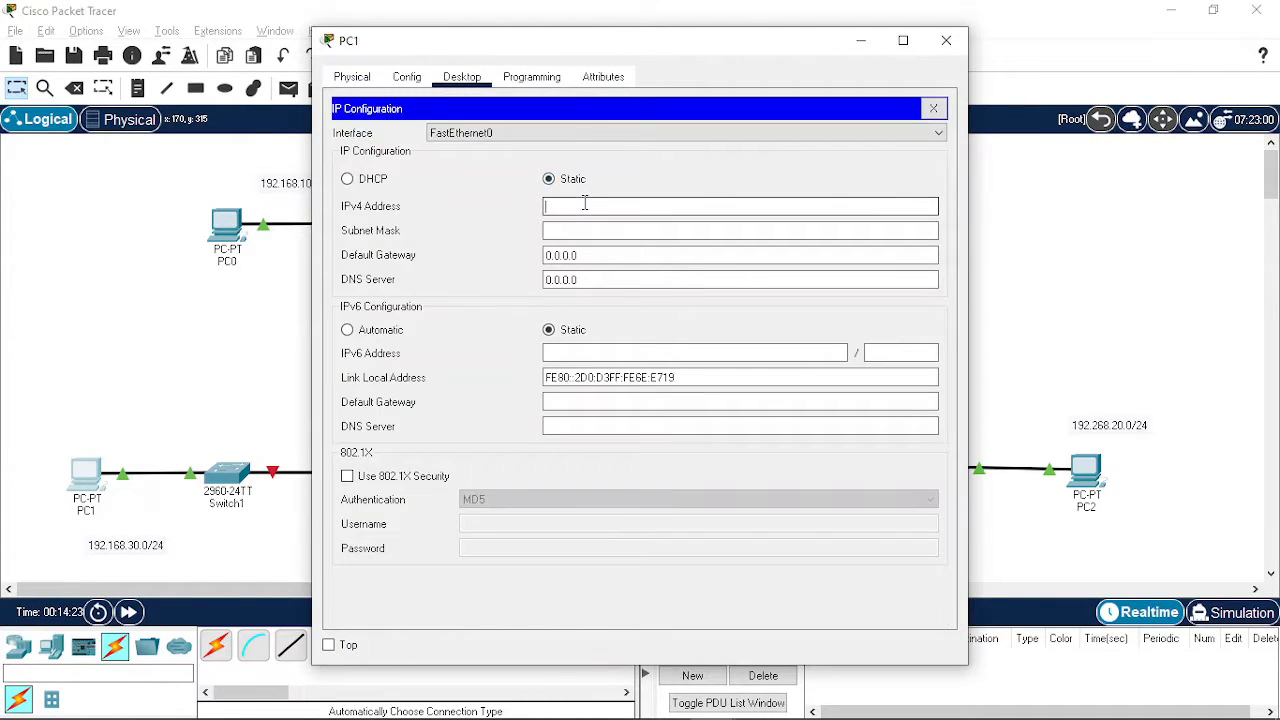
pyautogui.write('192.1')
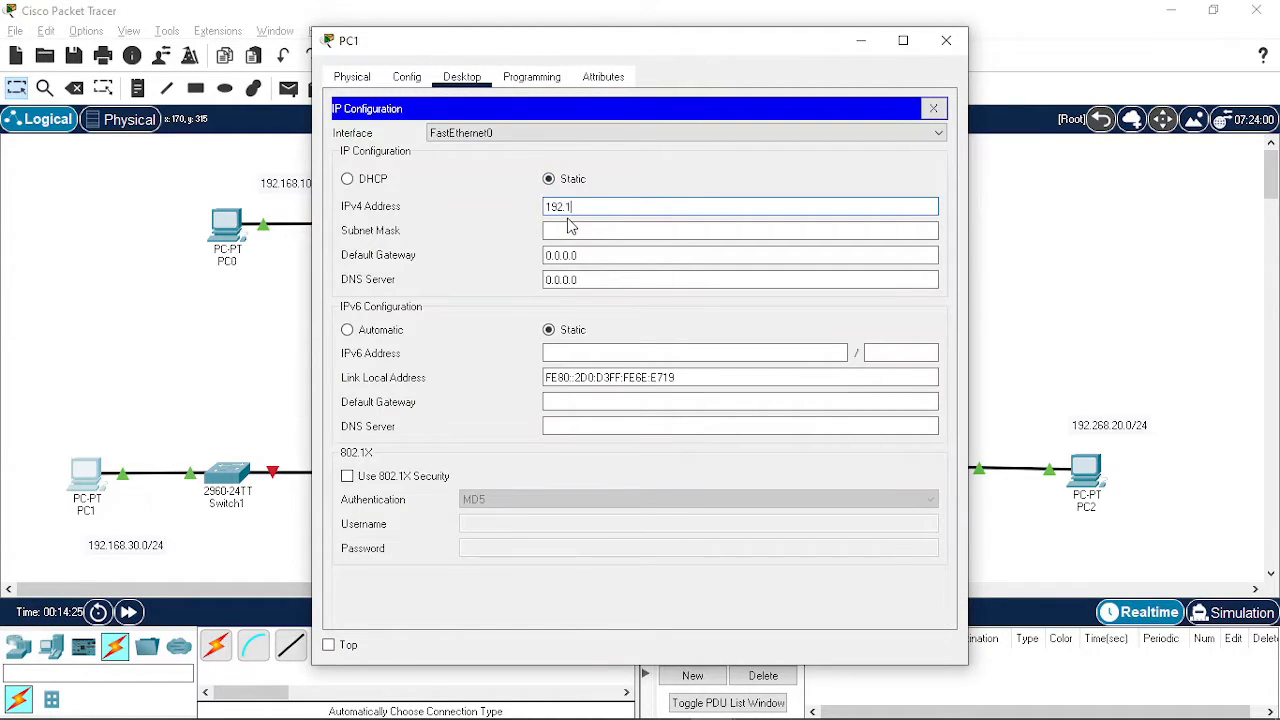
pyautogui.write('68.3')
pyautogui.press('Return')
pyautogui.hotkey('ctrl', 'a')
pyautogui.press('Tab')
# Set PC1's default gateway to 192.168.30.1 and close its configuration window
pyautogui.press('Tab')
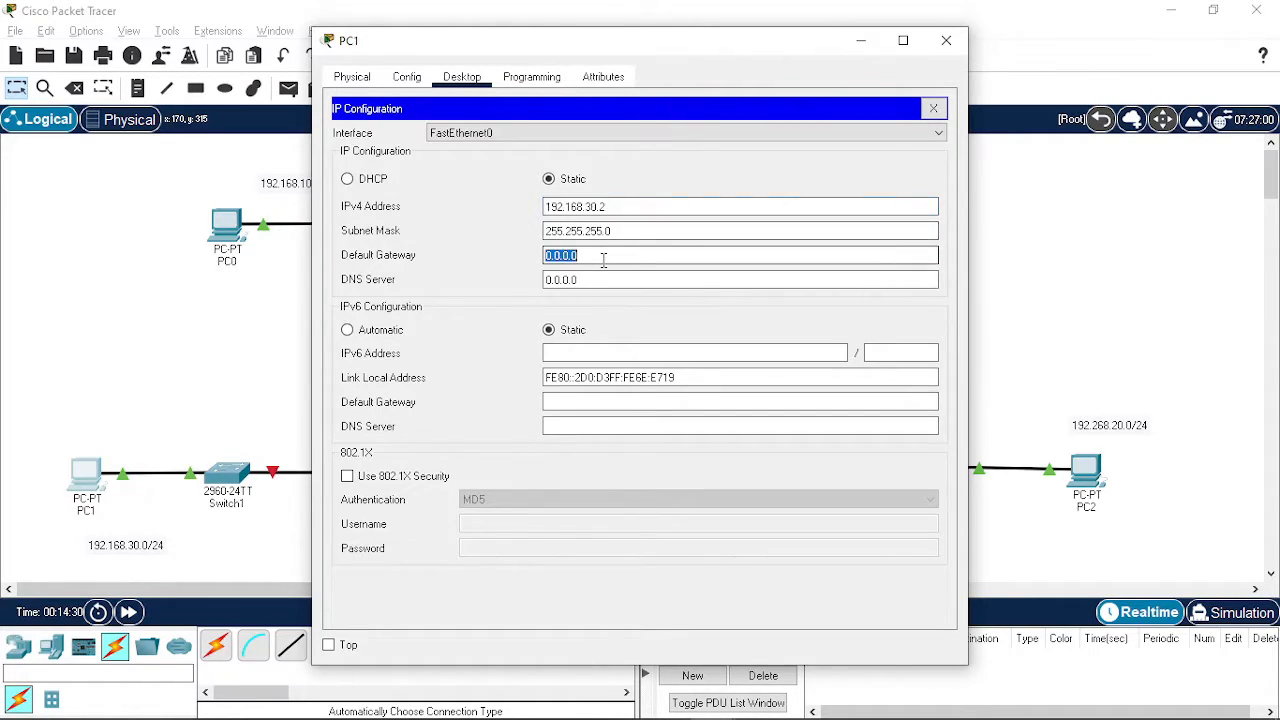
pyautogui.write('192.168.30.1')
pyautogui.click(946, 40)
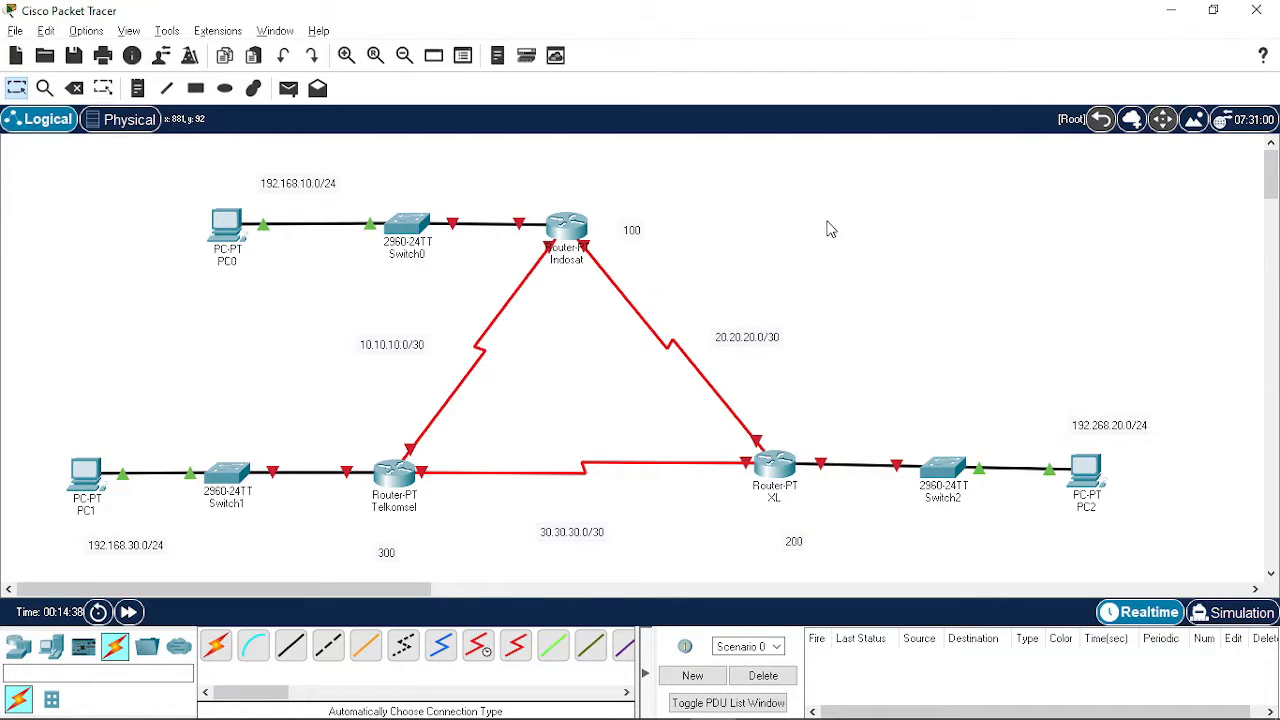
# Decline the initial configuration dialog in the Indosat router's command line and enter global configuration mode with en and conf t
pyautogui.moveTo(562, 240)
pyautogui.click(565, 236)
pyautogui.click(450, 77)
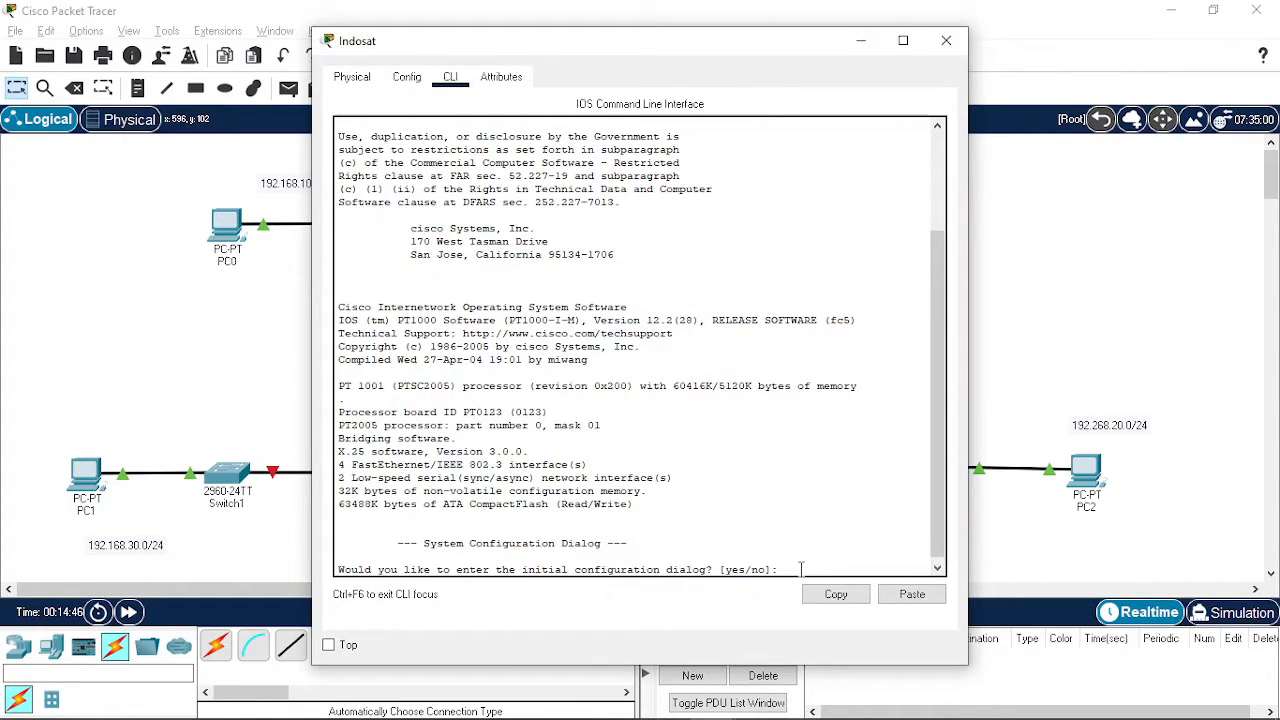
pyautogui.write('n')
pyautogui.press('Return')
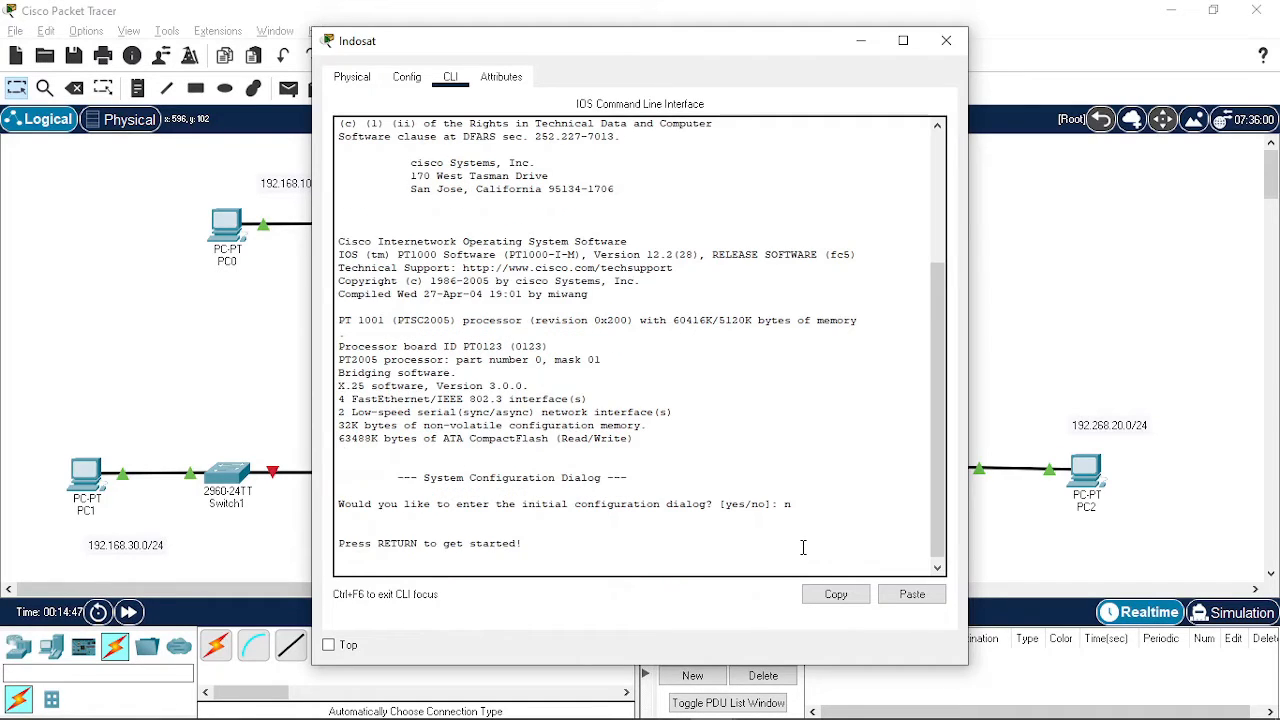
pyautogui.press('Return')
pyautogui.write('en')
pyautogui.press('Return')
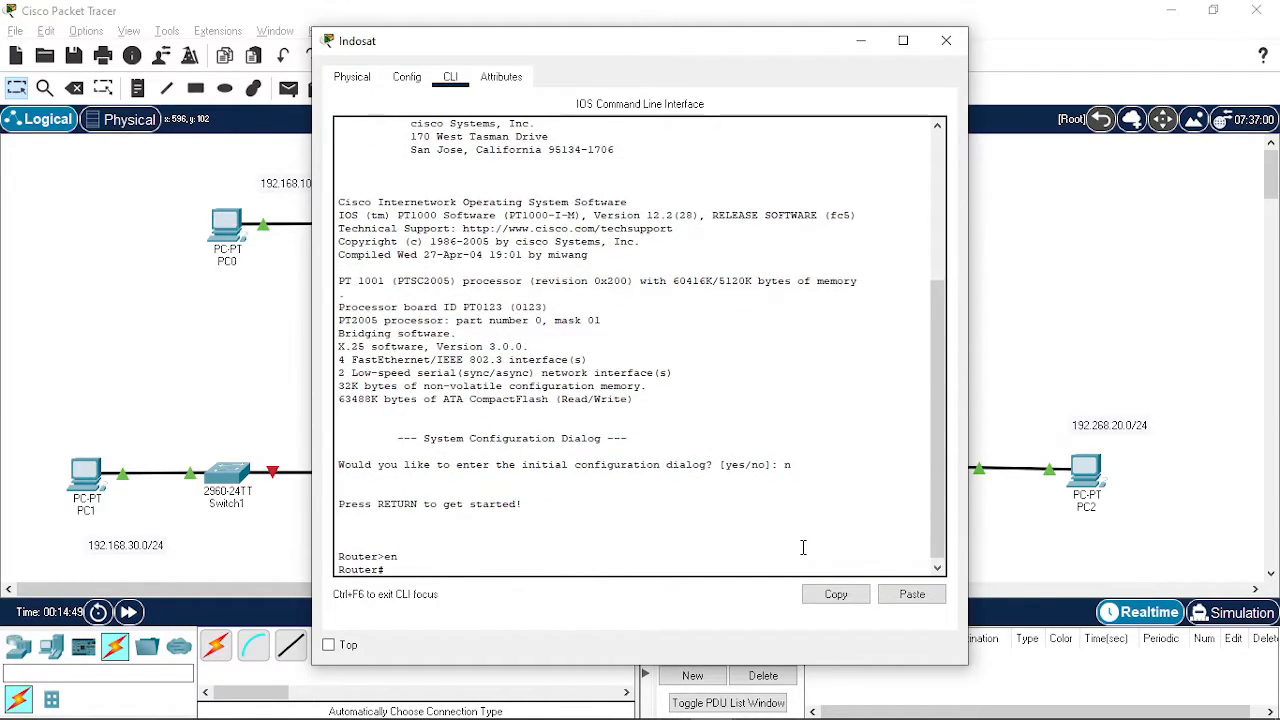
pyautogui.write('conf t')
pyautogui.press('Return')
# Assign IP address 192.168.10.1 with mask 255.255.255.0 to the Indosat router's interface fa0/0
pyautogui.write('in')
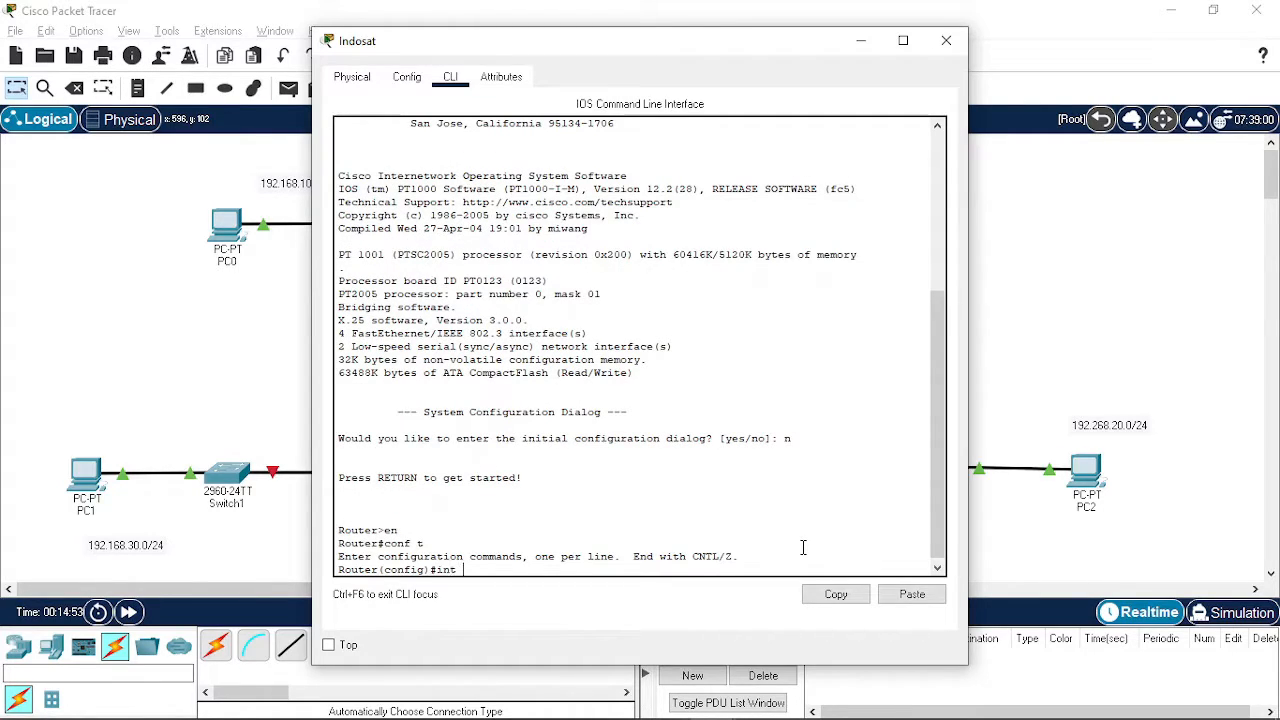
pyautogui.write('t ')
pyautogui.write('fa0')
pyautogui.write('.0')
pyautogui.press('BackSpace')
pyautogui.press('BackSpace')
pyautogui.write('/0')
pyautogui.press('Return')
pyautogui.write('ip')
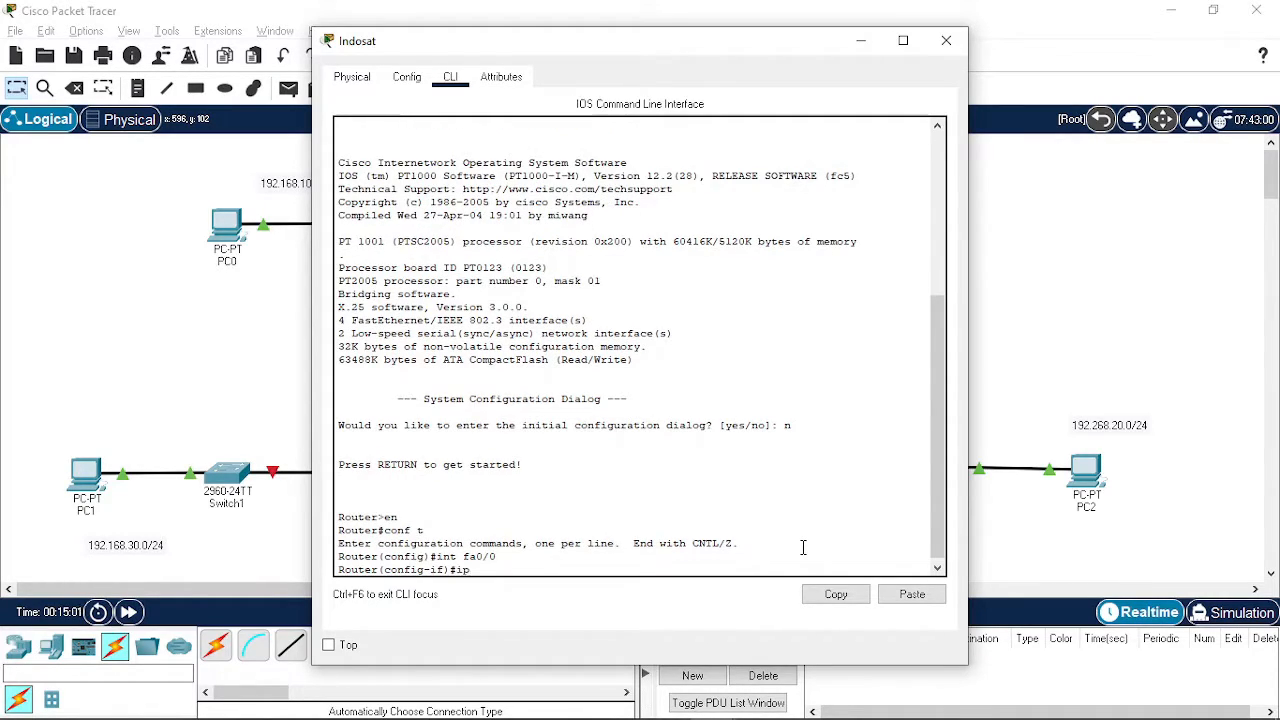
pyautogui.write(' address')
pyautogui.write('19')
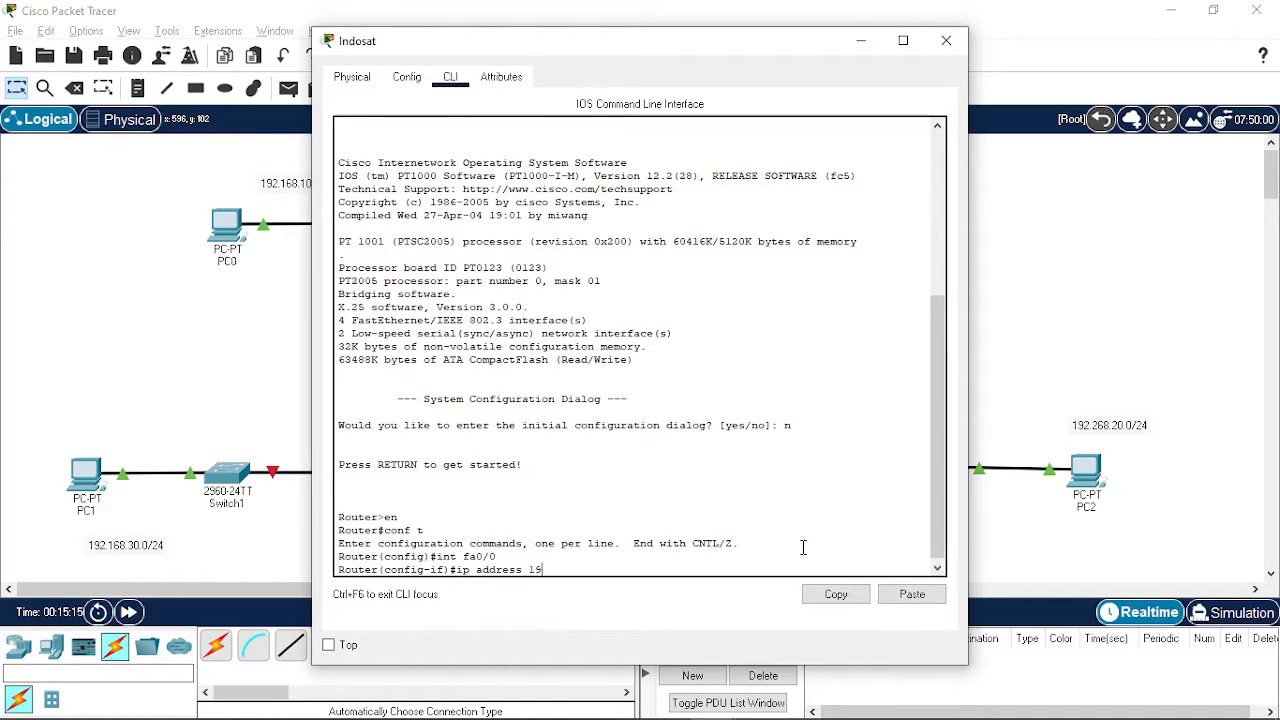
pyautogui.write('2.168.10.1')
pyautogui.write('255.255.255.0')
pyautogui.press('Return')
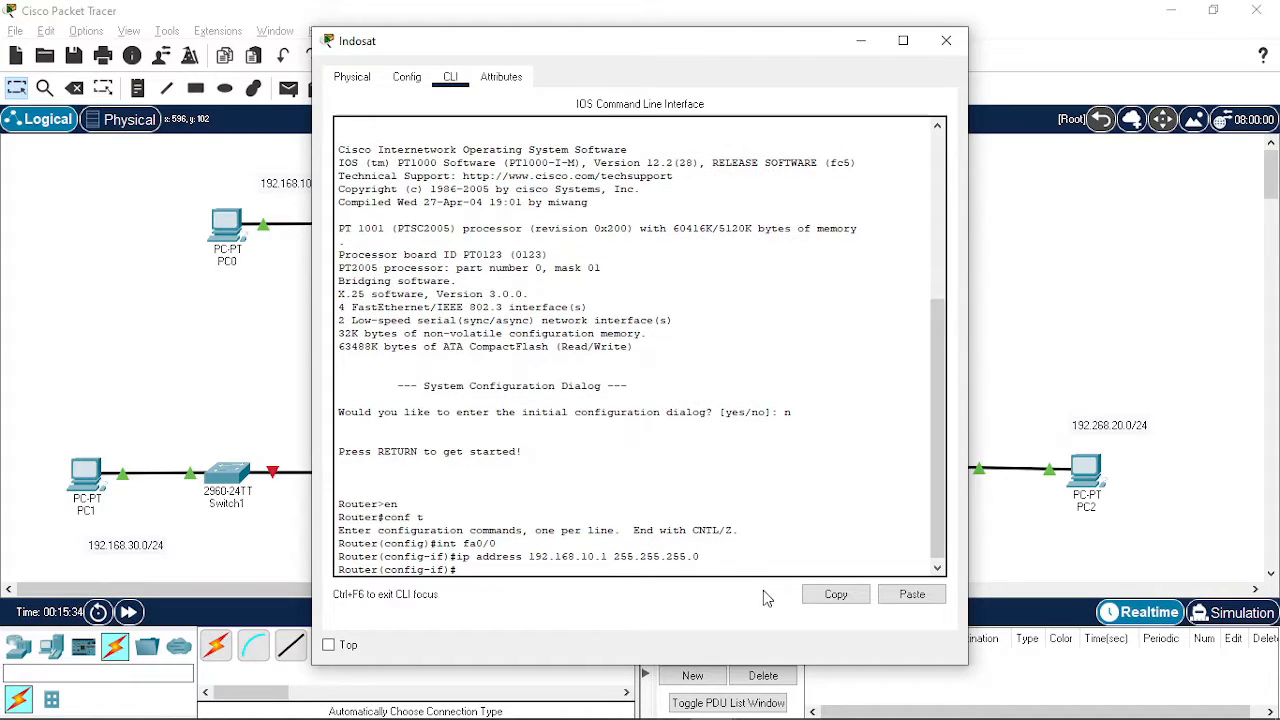
# Enable interface fa0/0 with no shutdown and return to global configuration mode
pyautogui.write('no shutdown')
pyautogui.press('Return')
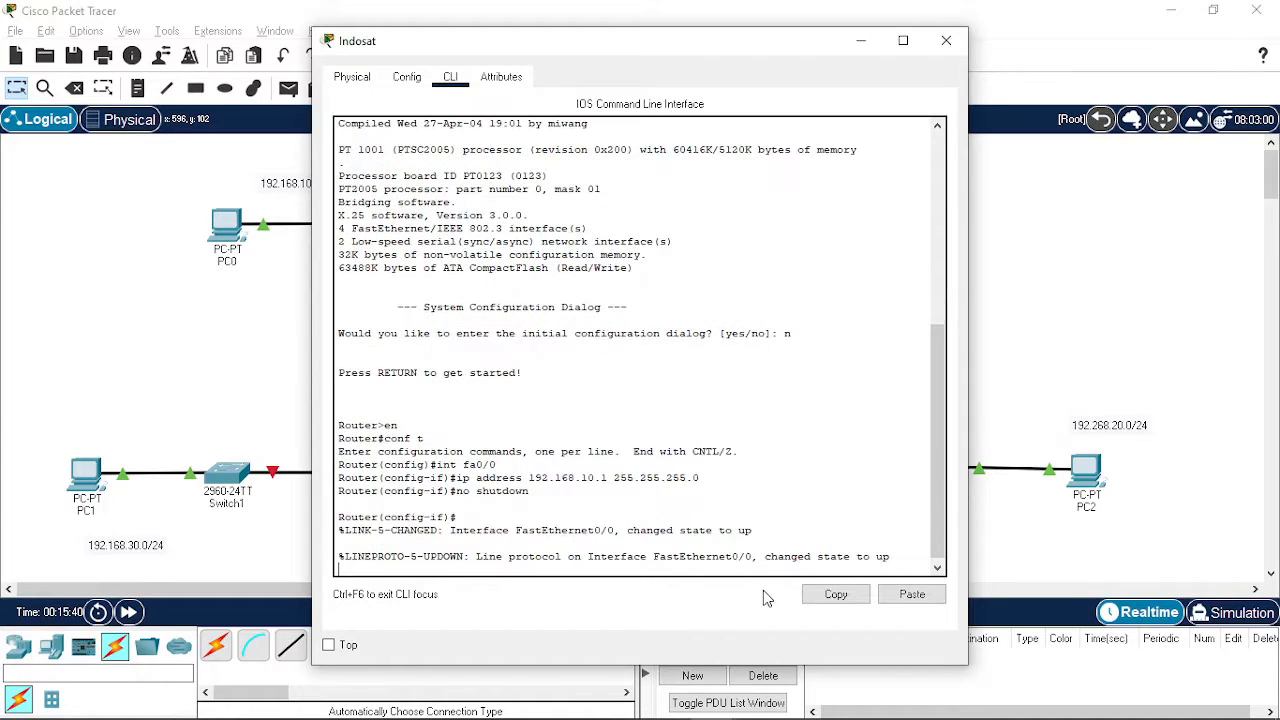
pyautogui.write('er(config-if)#ex')
pyautogui.press('Return')
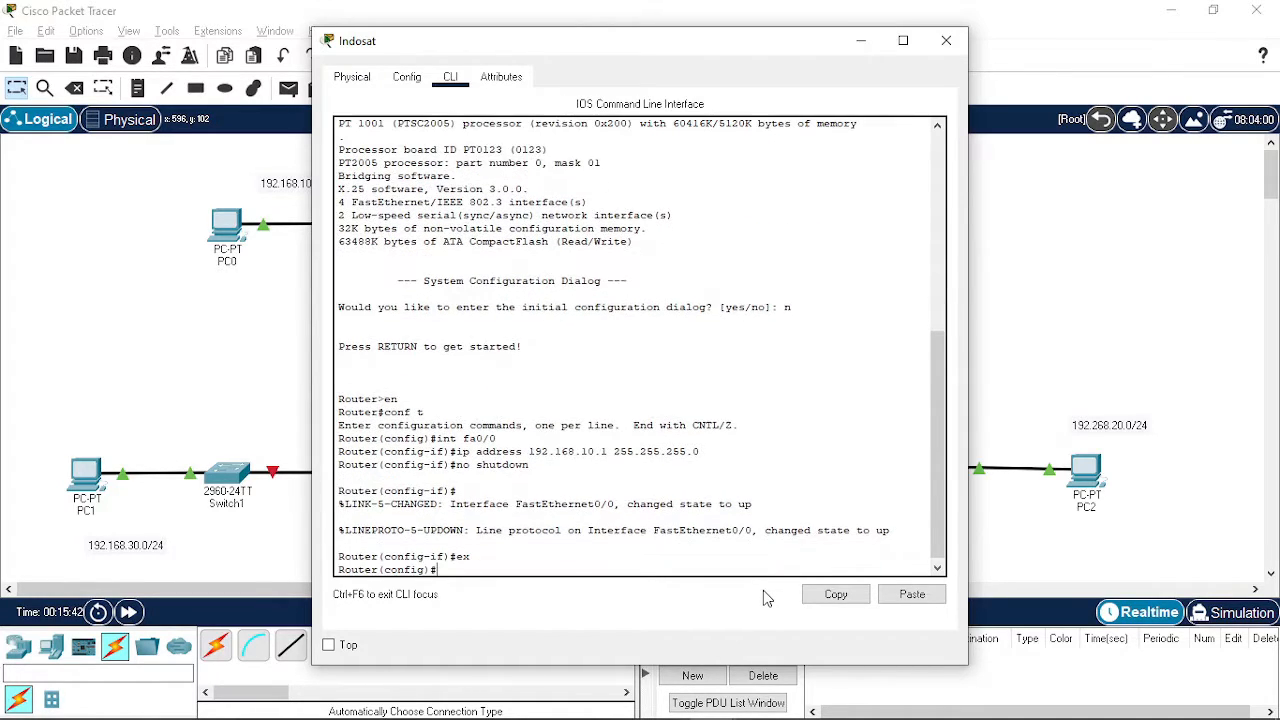
# Assign IP address 10.10.10.1 with mask 255.255.255.252 to the Indosat router's serial interface s2/0
pyautogui.write('int s2/0')
pyautogui.press('Return')
pyautogui.write('ip a')
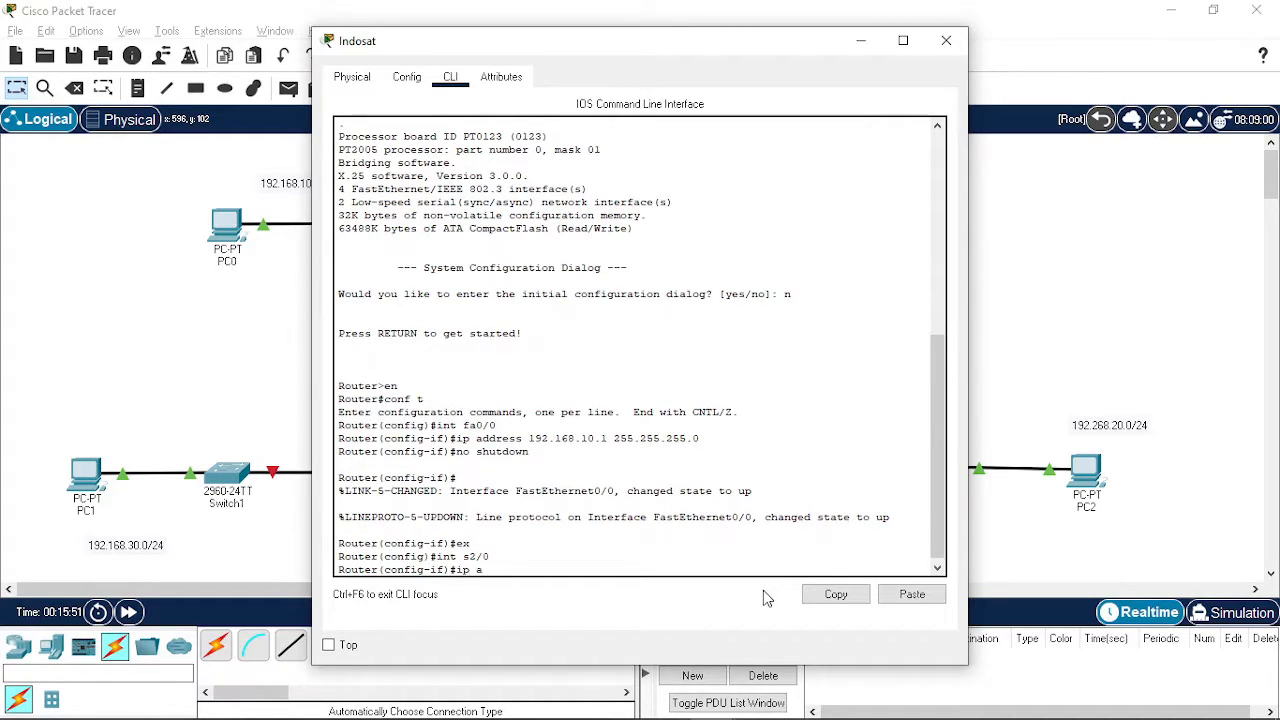
pyautogui.write('ddress')
pyautogui.moveTo(644, 53); pyautogui.dragTo(575, 467)
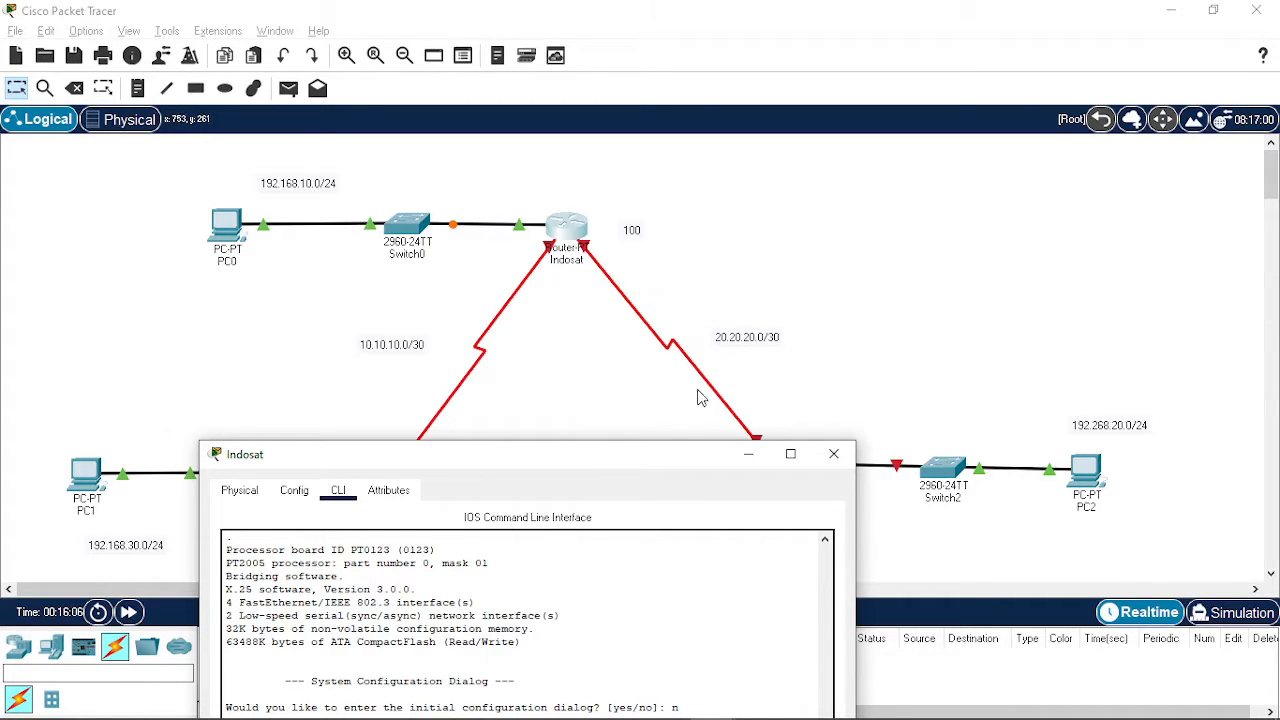
pyautogui.moveTo(652, 460); pyautogui.dragTo(657, 91)
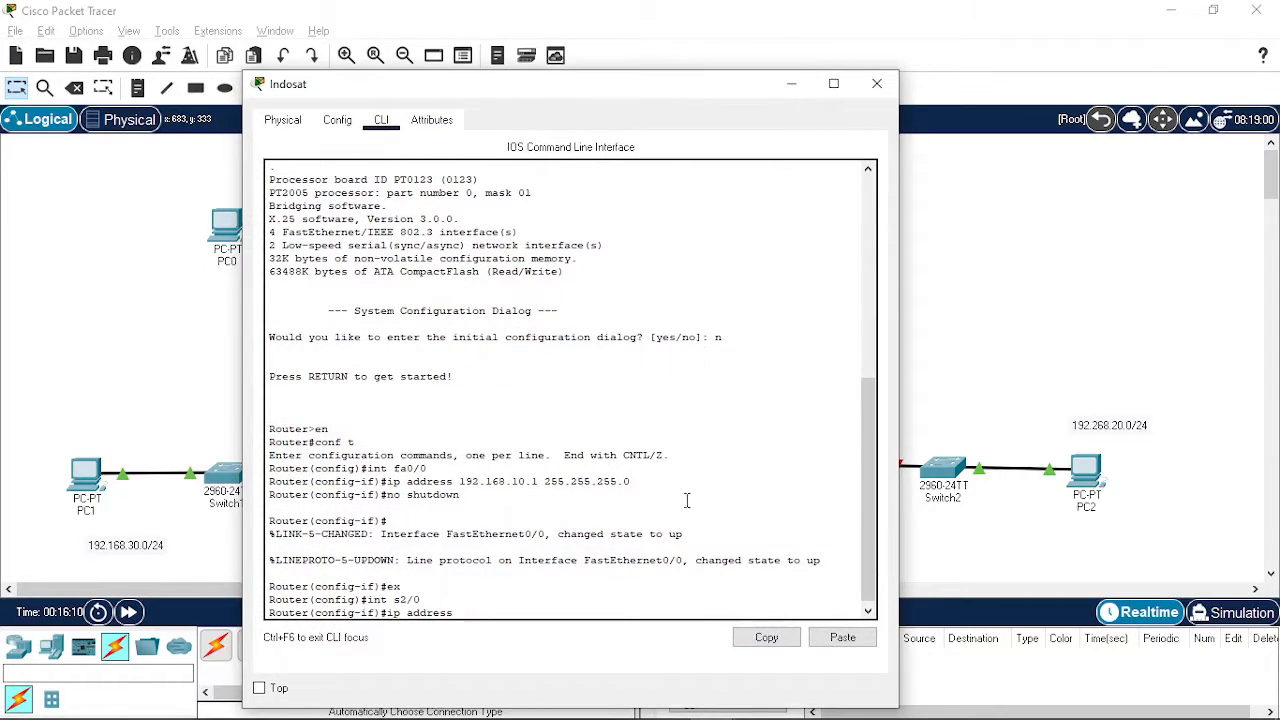
pyautogui.write('10.10.10.1 255.255.255')
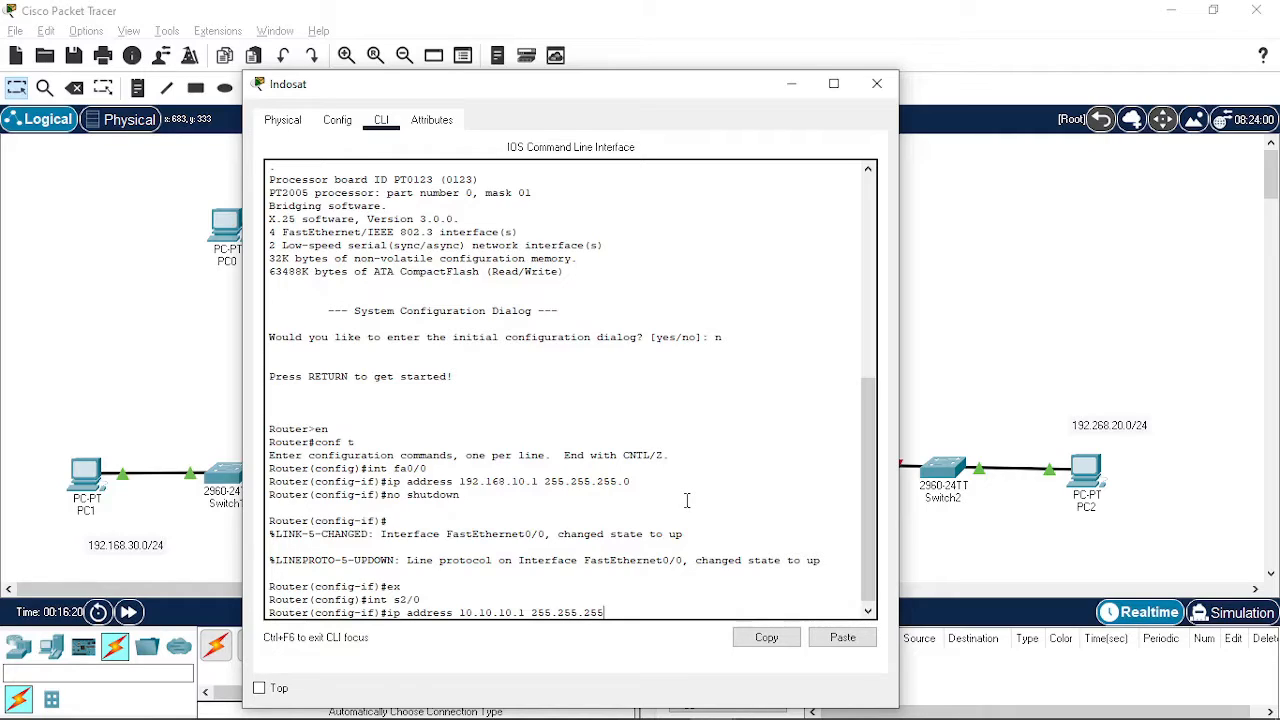
pyautogui.write('.252')
pyautogui.press('Return')
# Enable the Indosat router's interface s2/0 with no shutdown and return to global configuration mode
pyautogui.write('no sh')
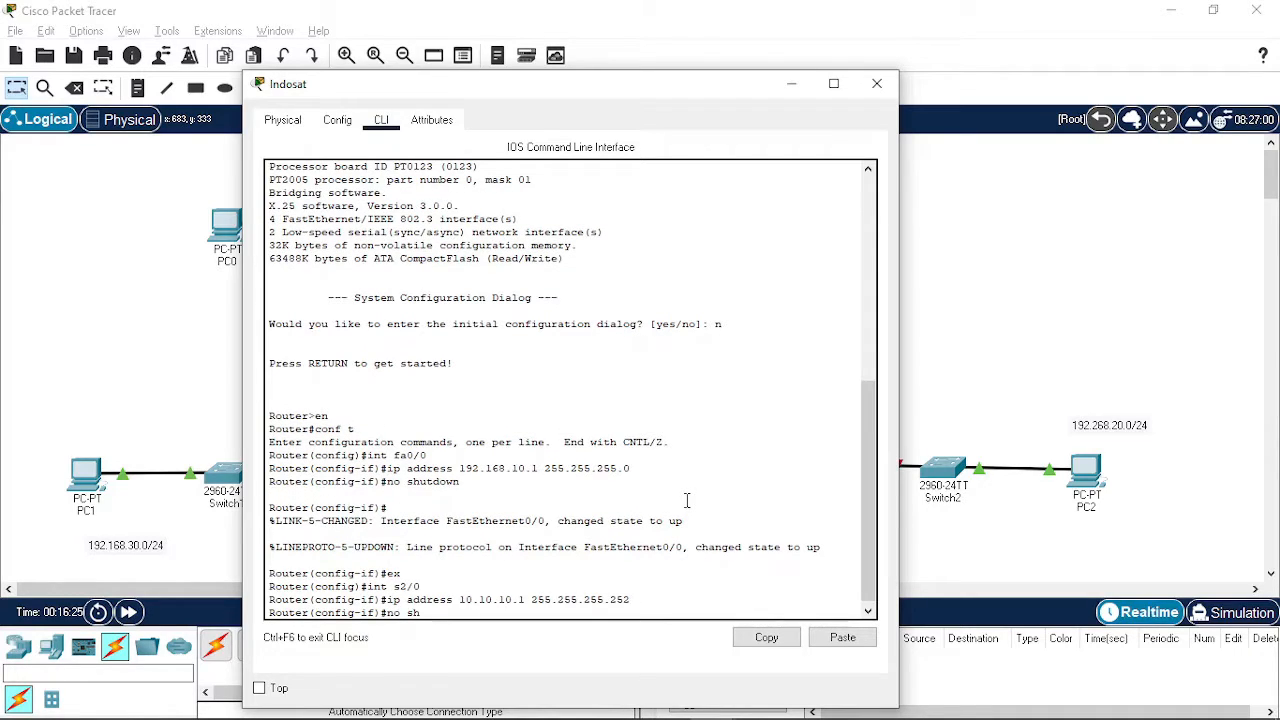
pyautogui.write('utdownn')
pyautogui.press('Return')
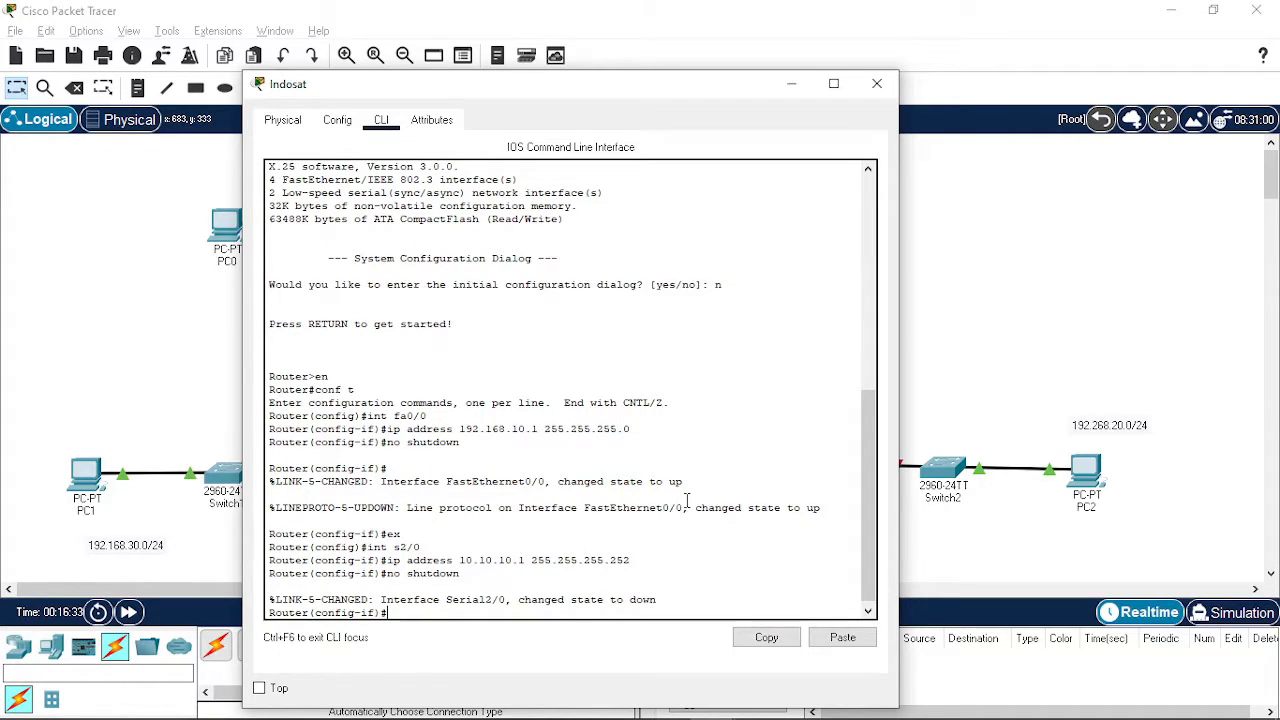
pyautogui.write('ex')
pyautogui.press('Return')
# Assign IP address 20.20.20.1 with mask 255.255.255.252 to the Indosat router's serial interface s3/0
pyautogui.write('ig)#i')
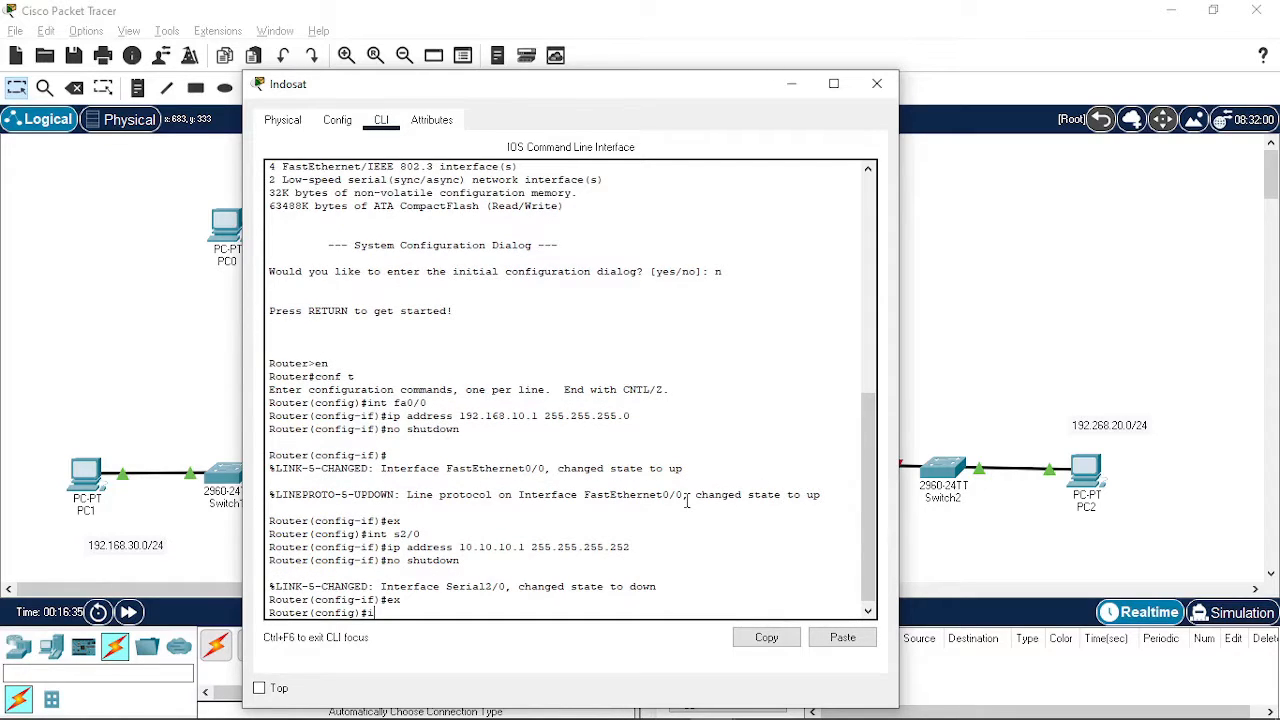
pyautogui.write('nt s3/0')
pyautogui.press('Return')
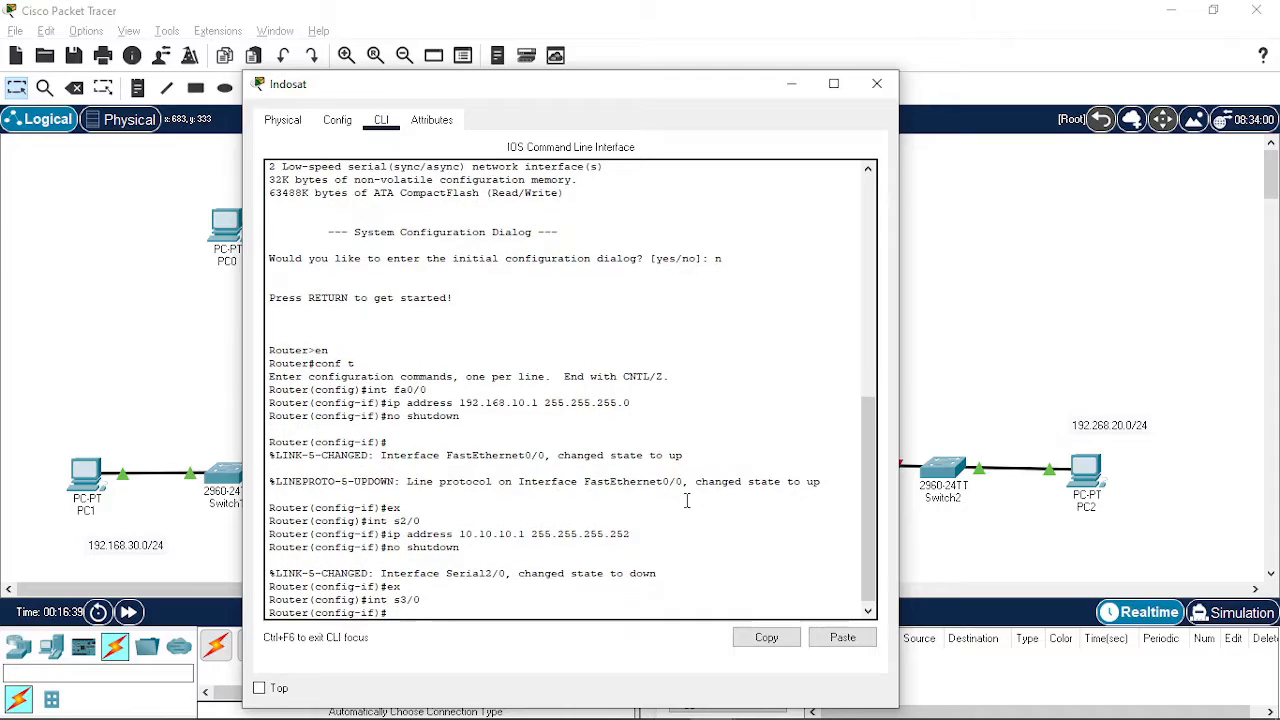
pyautogui.write('ip address 20.20.')
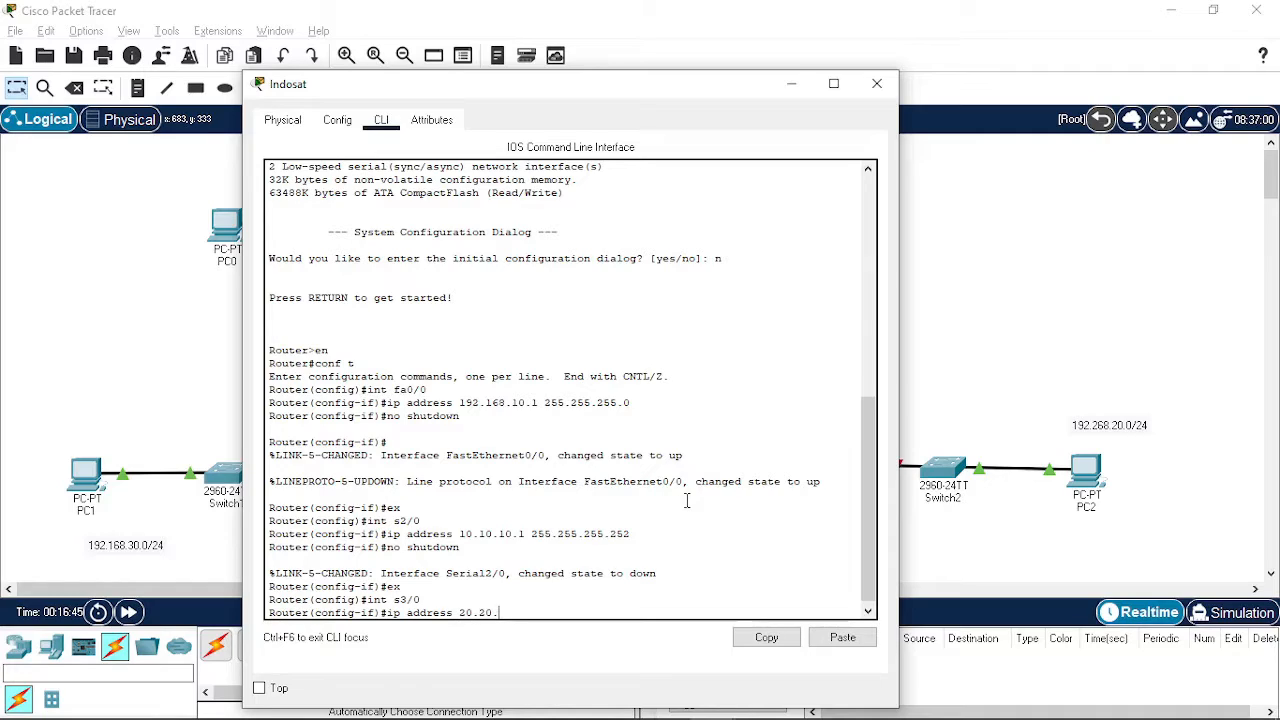
pyautogui.write('20.1 255.255.255.')
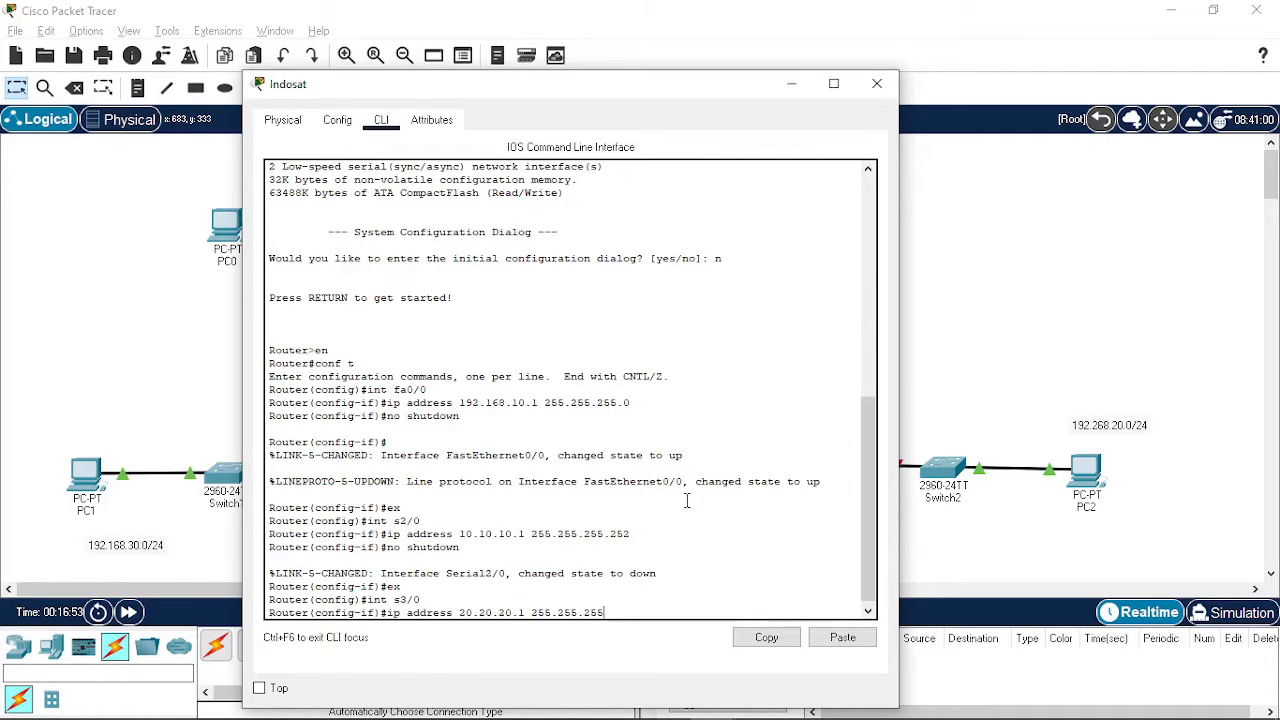
pyautogui.write('252')
pyautogui.press('Return')
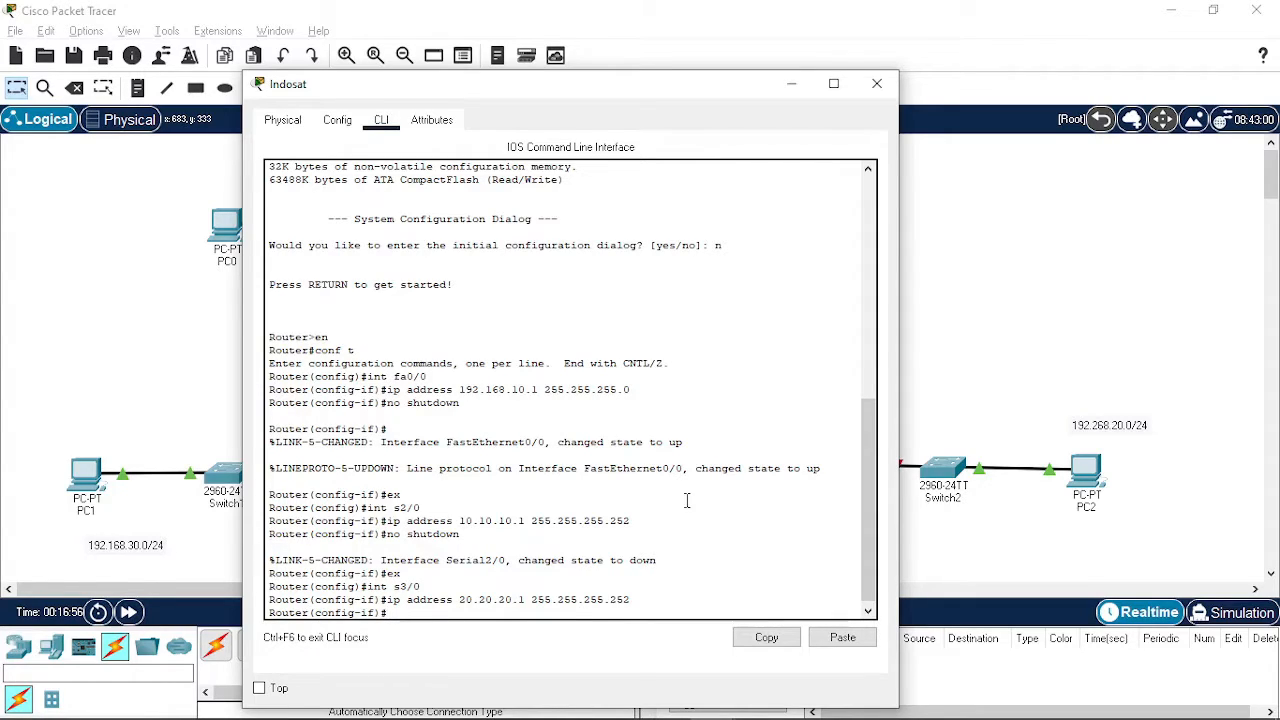
# Enable interface s3/0 with no shutdown, exit interface configuration, and close the Indosat router's window
pyautogui.write('no shutdown')
pyautogui.press('Return')
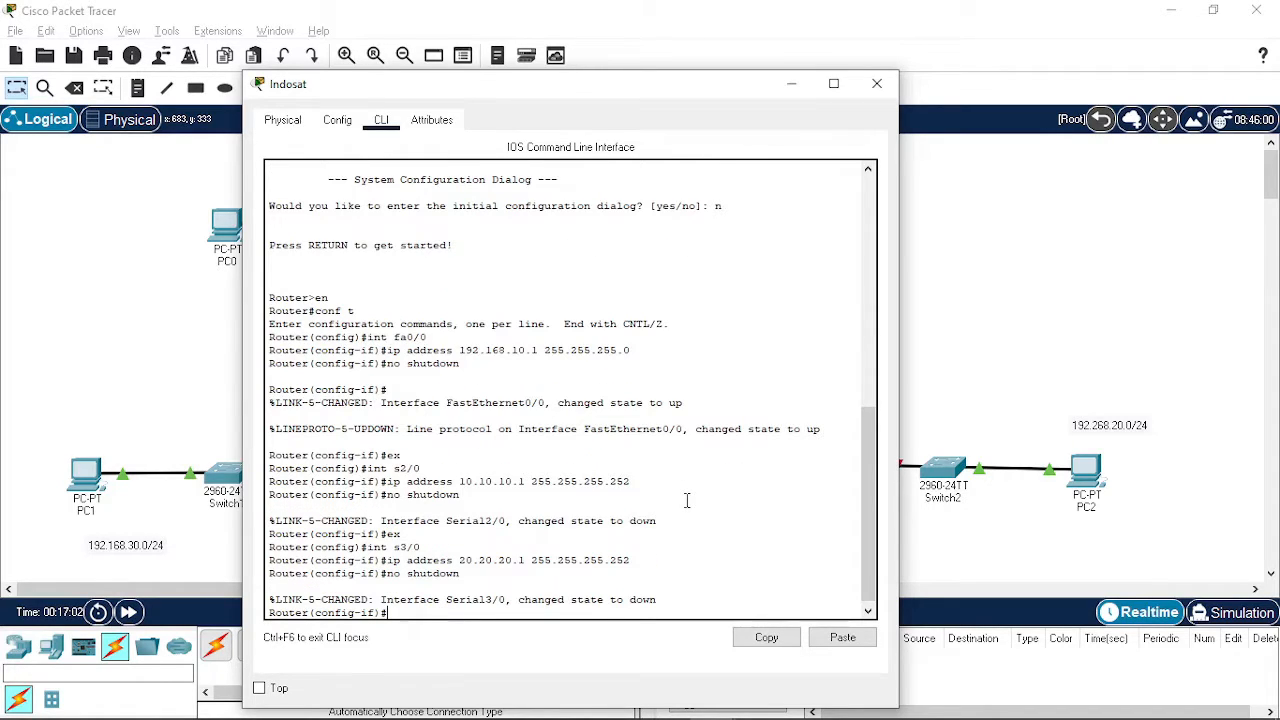
pyautogui.write('ex')
pyautogui.press('Return')
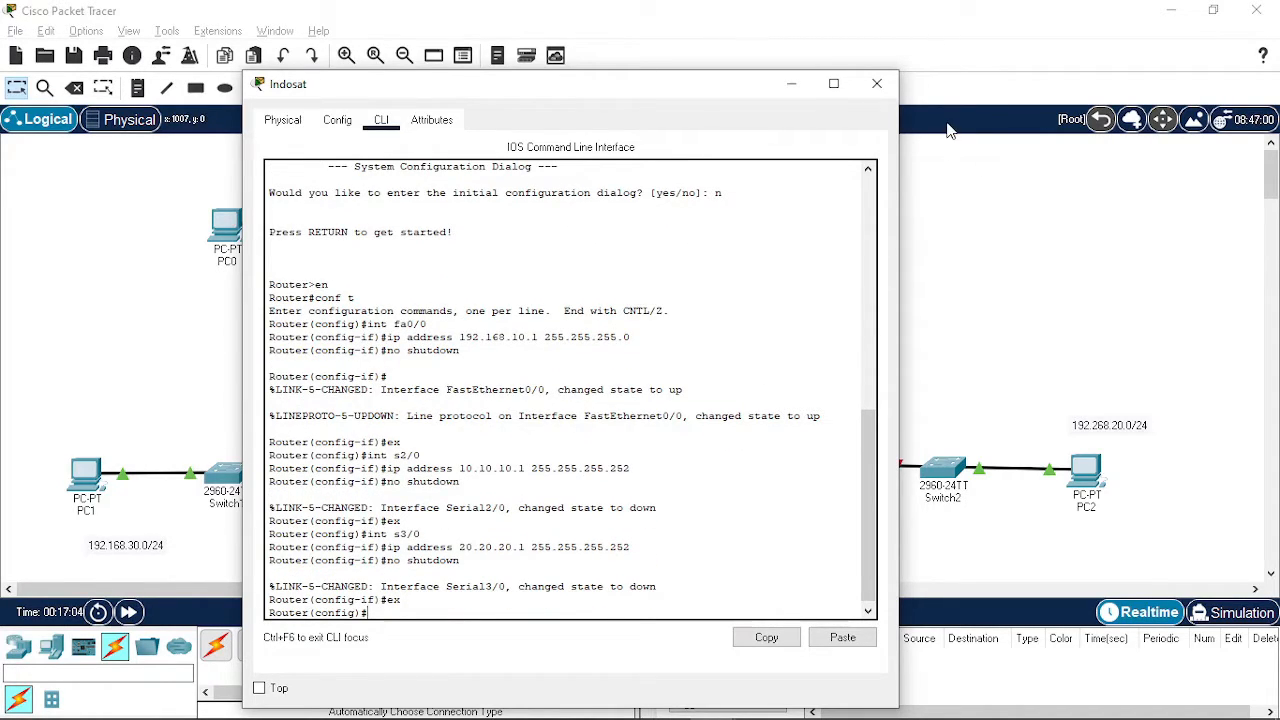
pyautogui.click(877, 84)
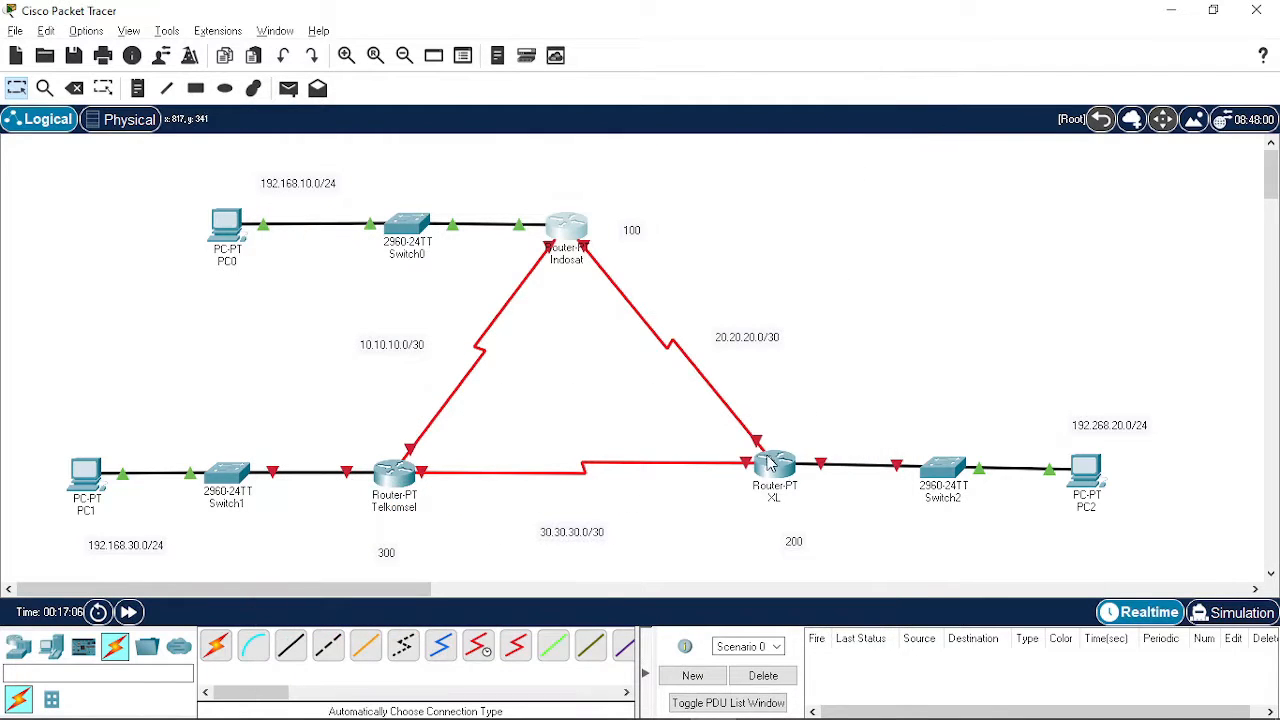
# Open the XL router's command line, decline the initial configuration dialog and enter global configuration mode with en and conf t
pyautogui.click(785, 478)
pyautogui.click(450, 76)
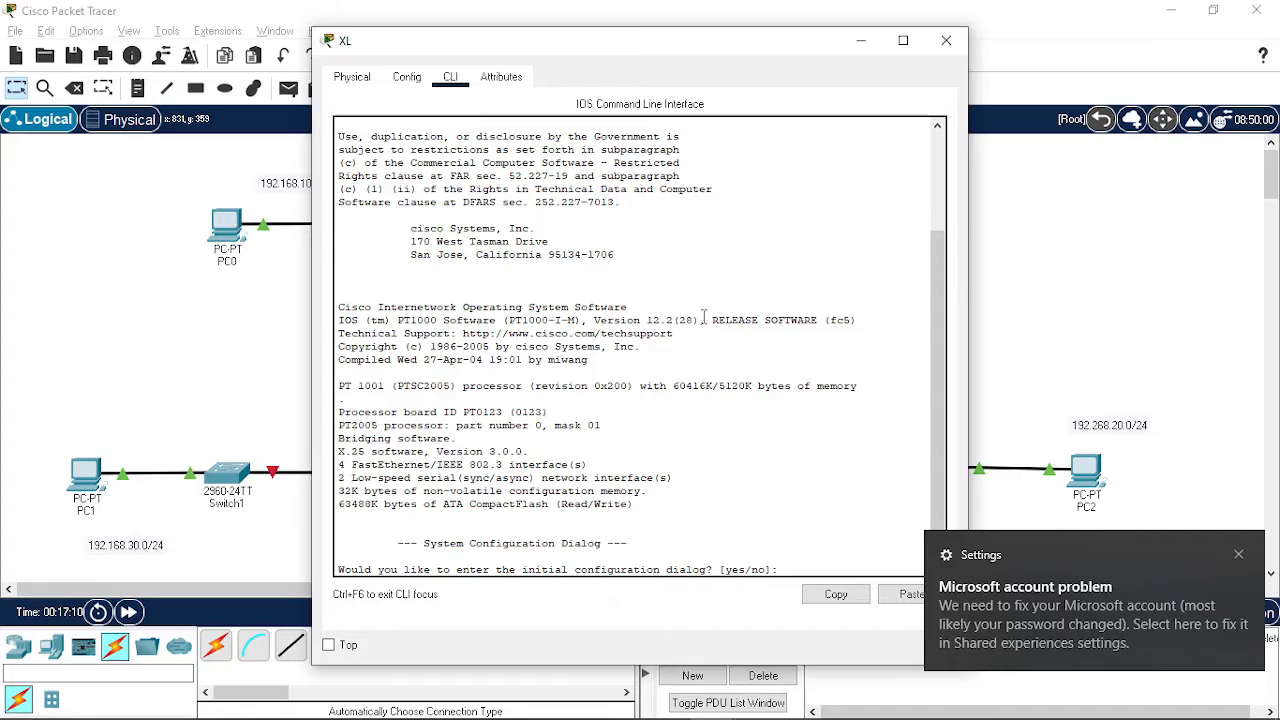
pyautogui.click(1239, 555)
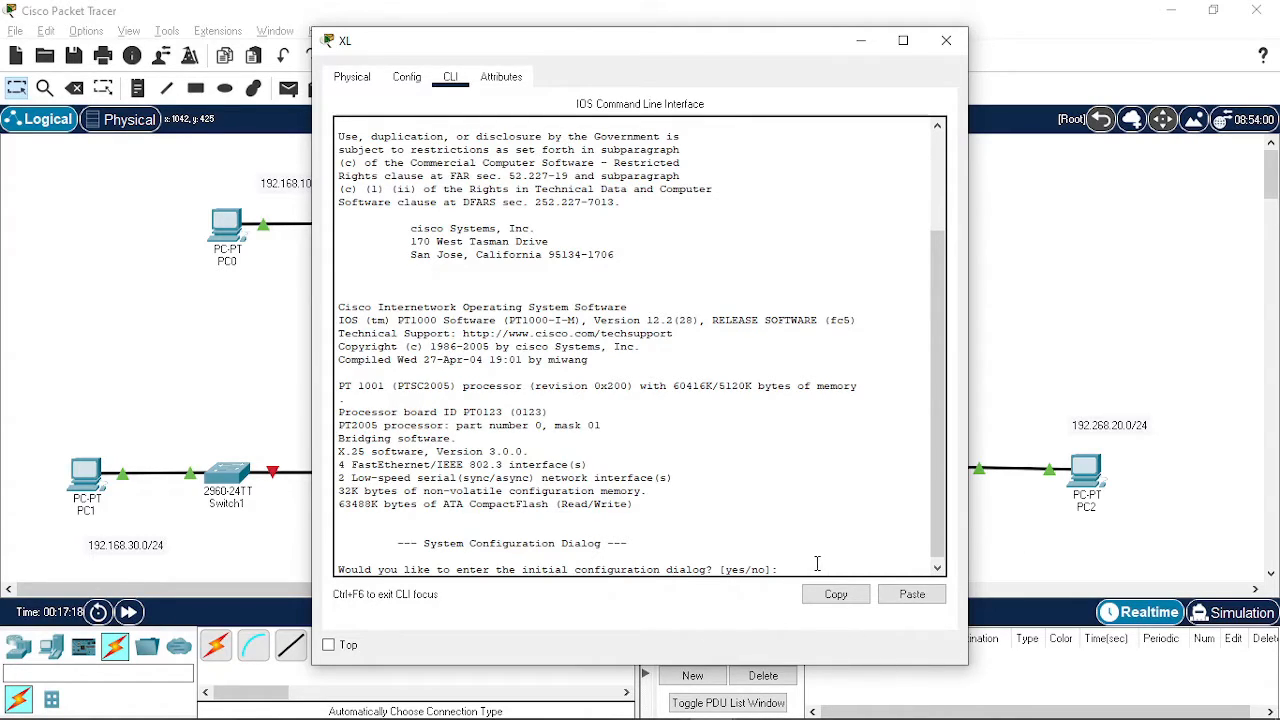
pyautogui.press('Return')
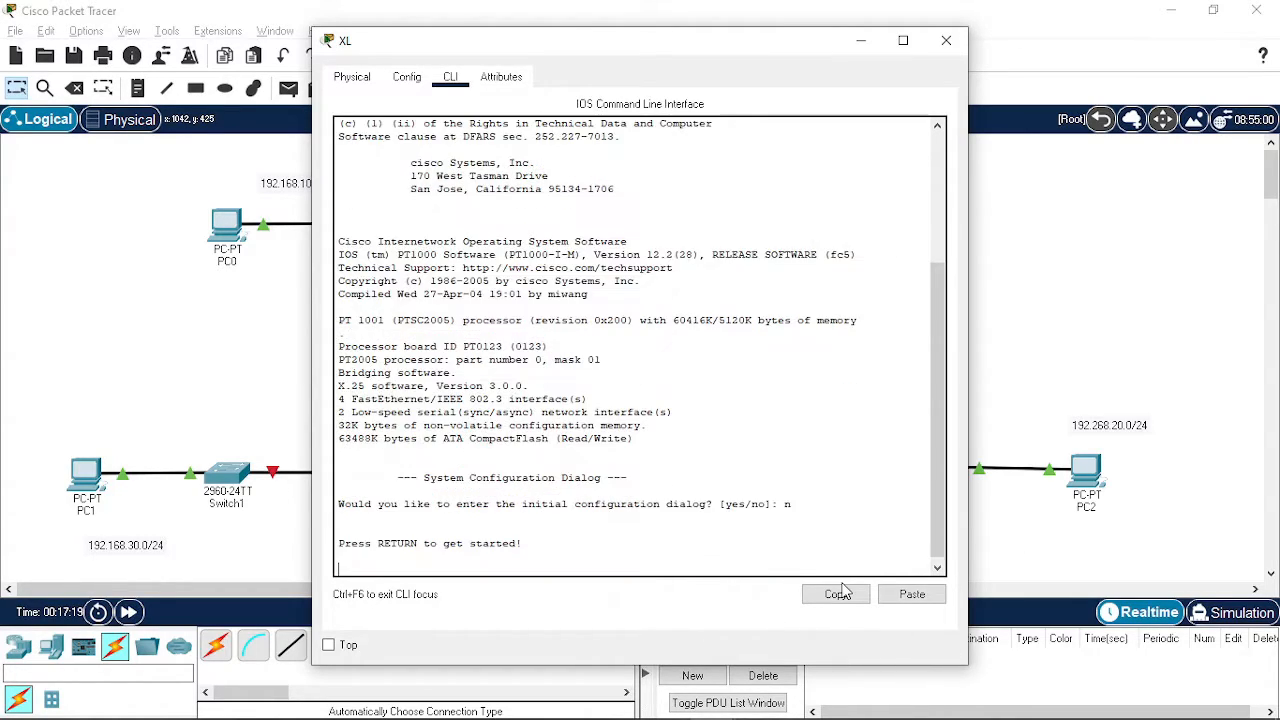
pyautogui.press('Return')
pyautogui.write('en')
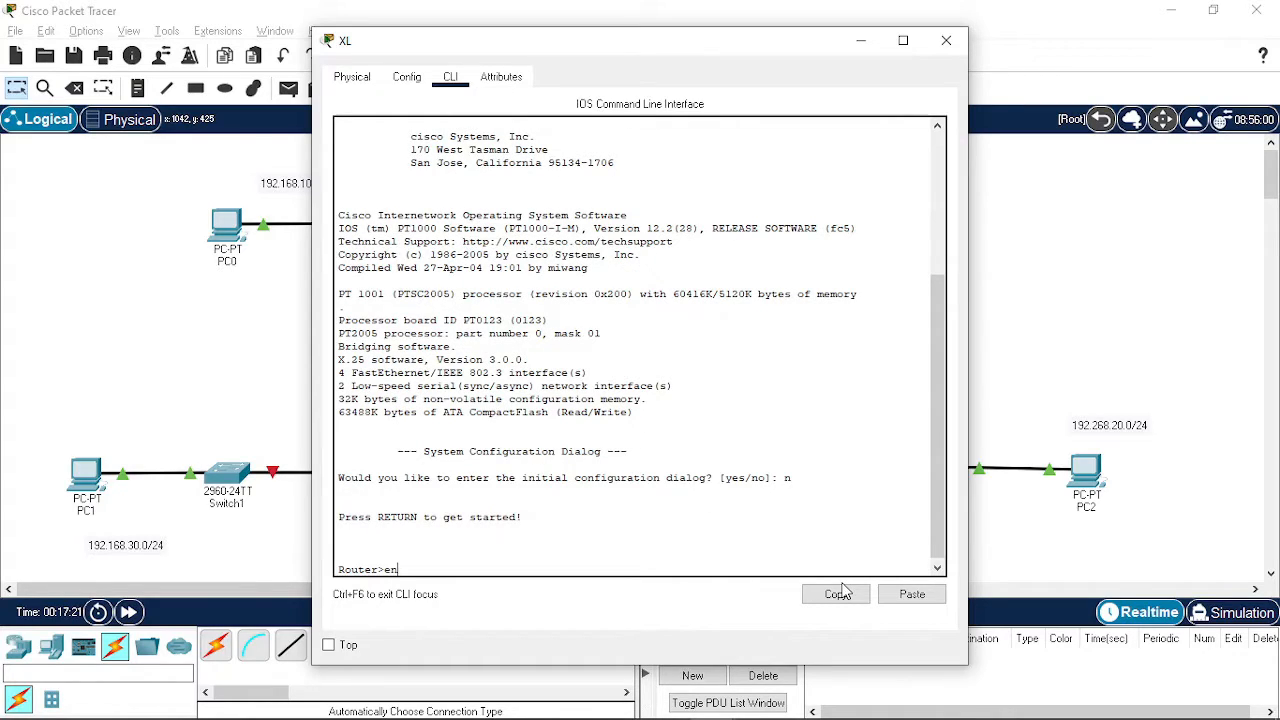
pyautogui.press('Return')
pyautogui.write('conf t')
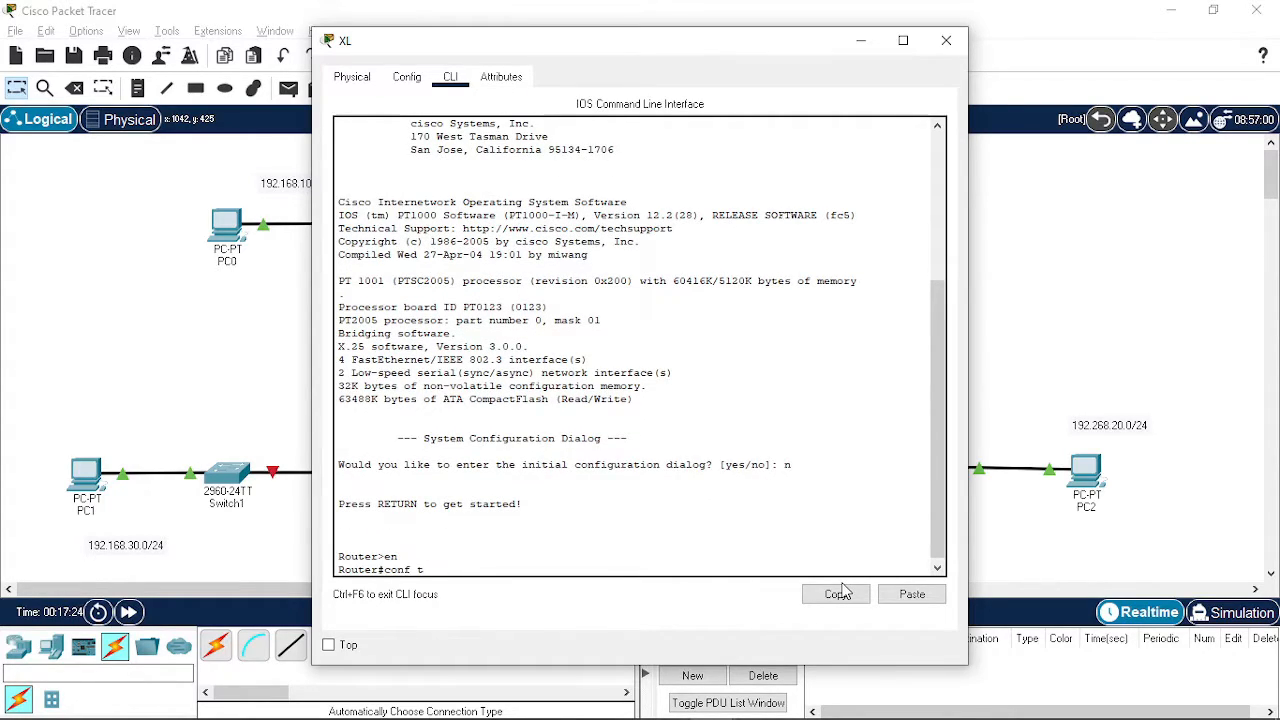
pyautogui.press('Return')
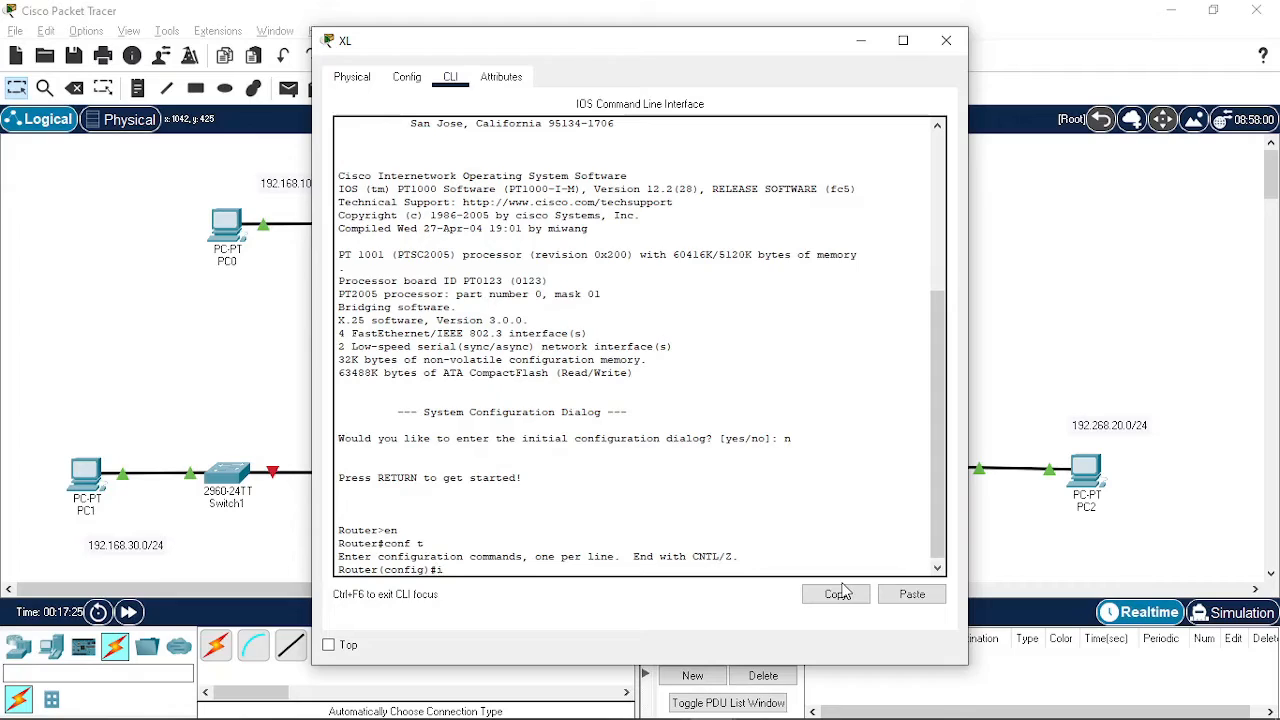
# Assign IP address 192.168.20.1 with mask 255.255.255.0 to the XL router's interface fa0/0
pyautogui.write('int fa0/0')
pyautogui.press('Return')
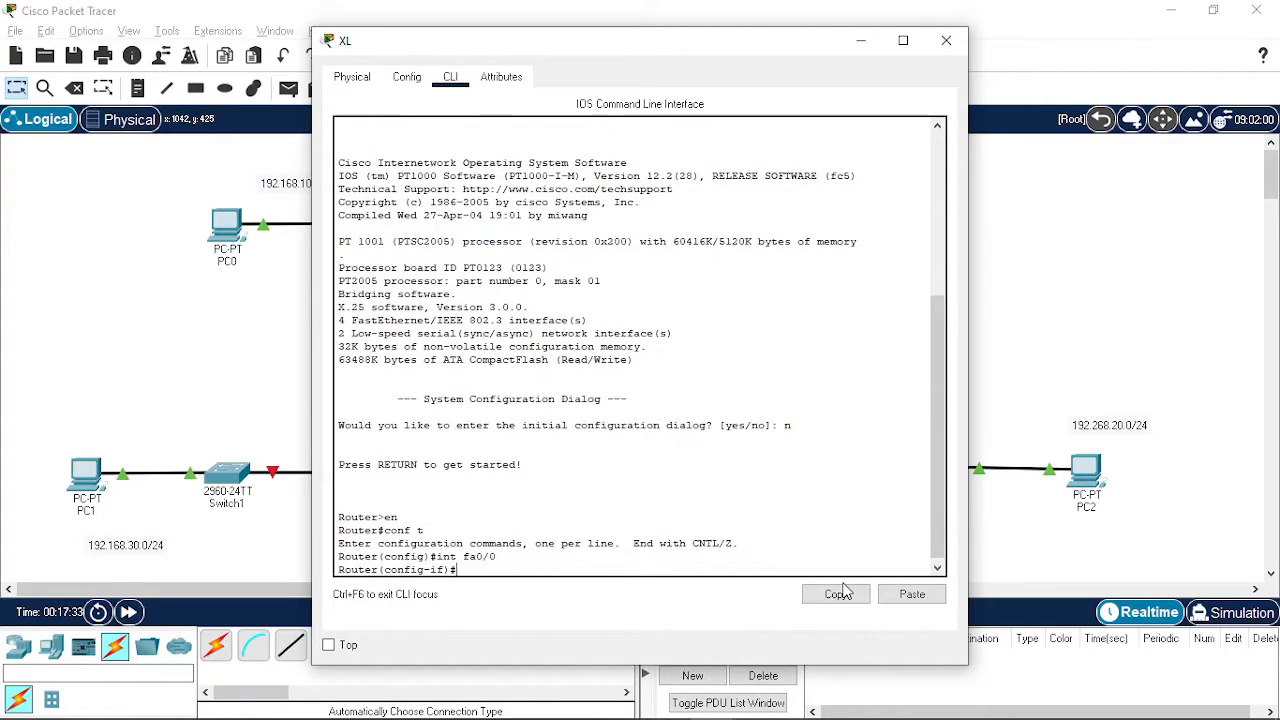
pyautogui.write('ip address 192.168.20.1')
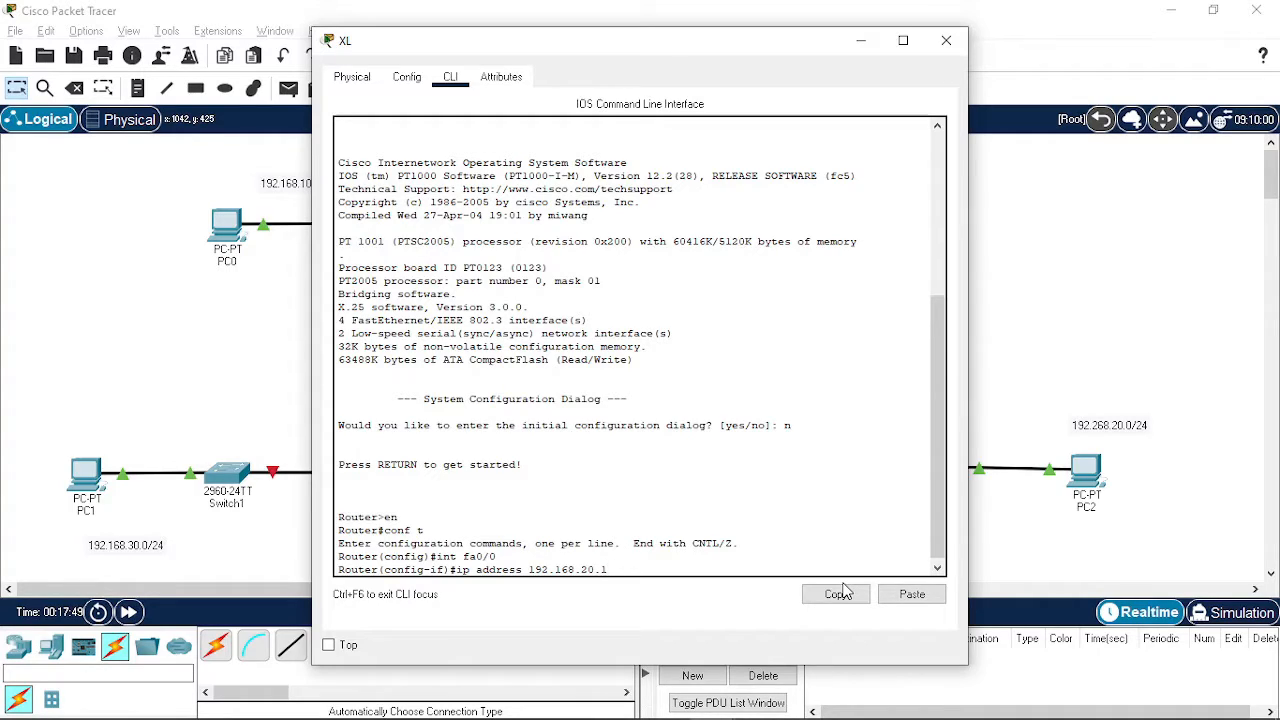
pyautogui.write('255.255.255.0')
pyautogui.press('Return')
# Enable the XL router's interface fa0/0 with no shutdown and return to global configuration mode
pyautogui.write('no s')
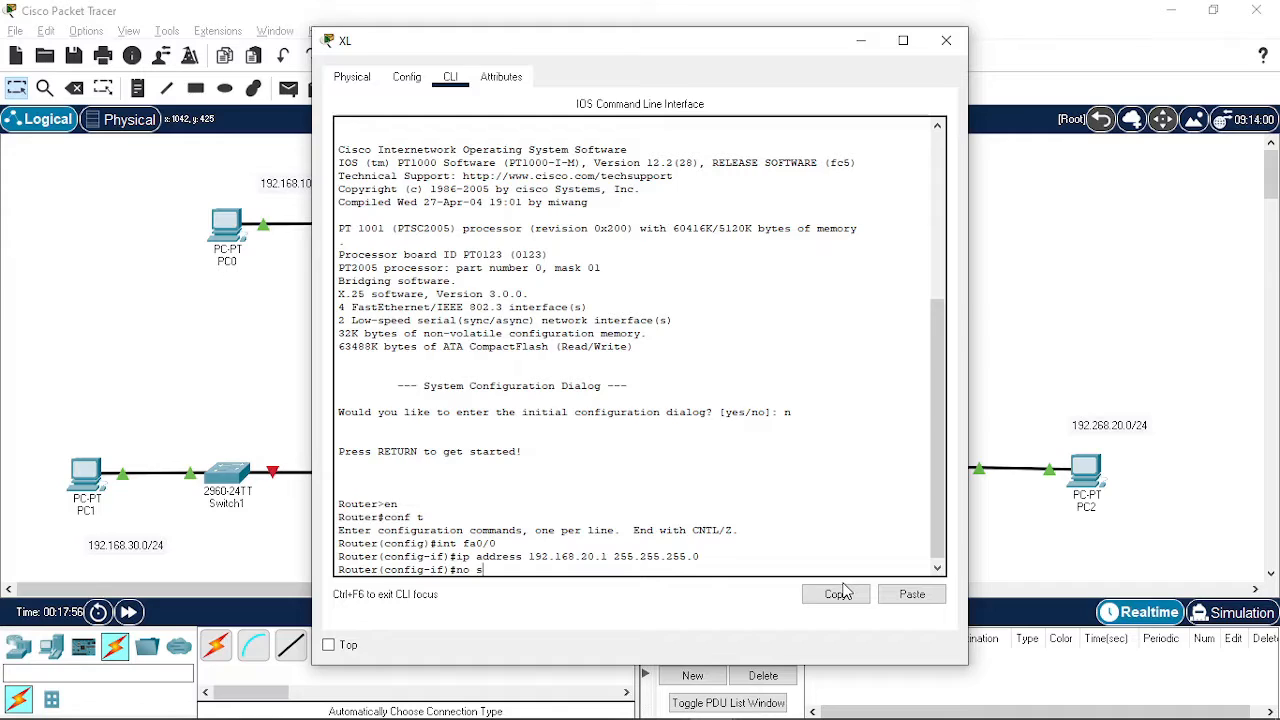
pyautogui.write('hutdown')
pyautogui.press('Return')
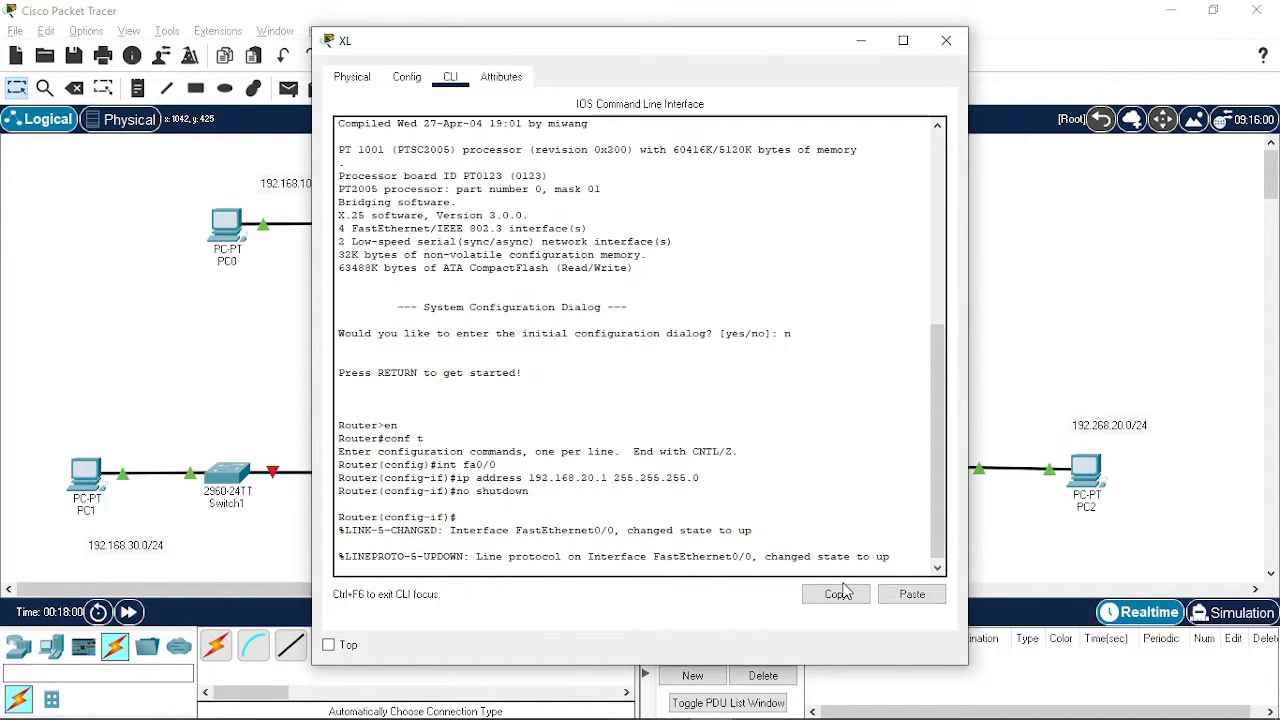
pyautogui.write('ex')
pyautogui.press('Return')
# Enter configuration of the XL router's interface s2/0 and begin its ip address command
pyautogui.write('int')
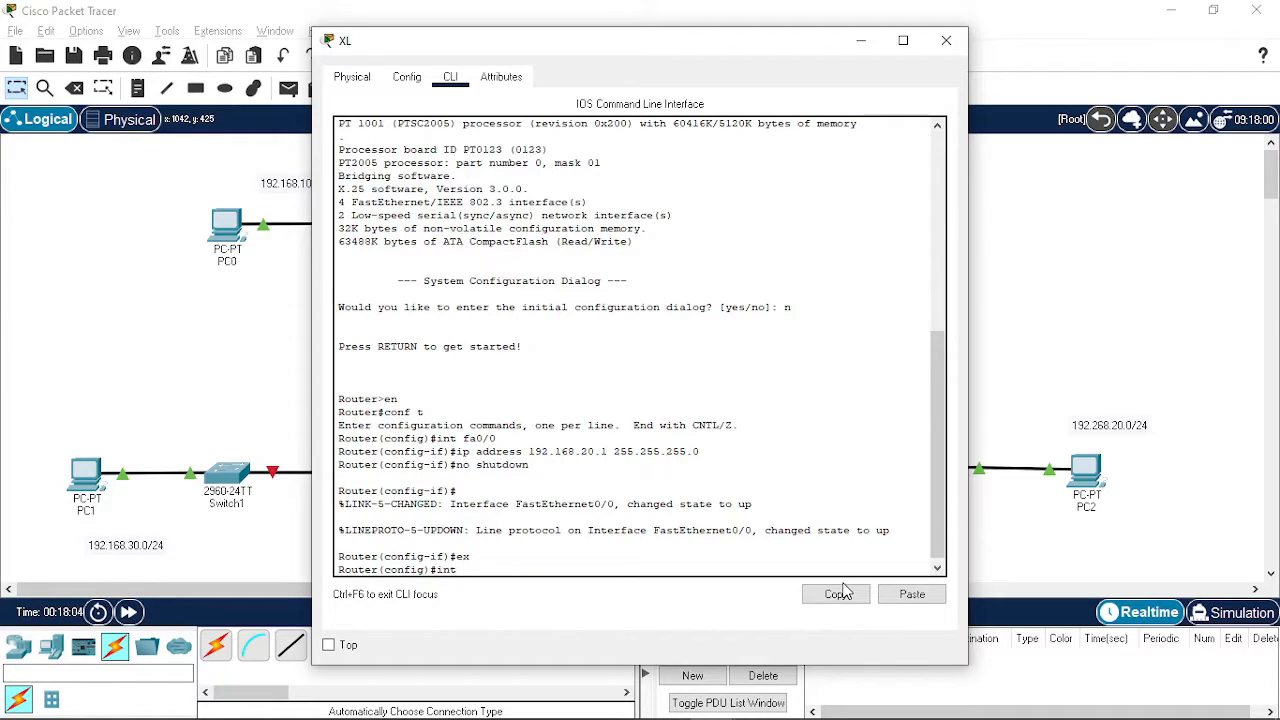
pyautogui.write(' s2/0')
pyautogui.press('Return')
pyautogui.write('ip ')
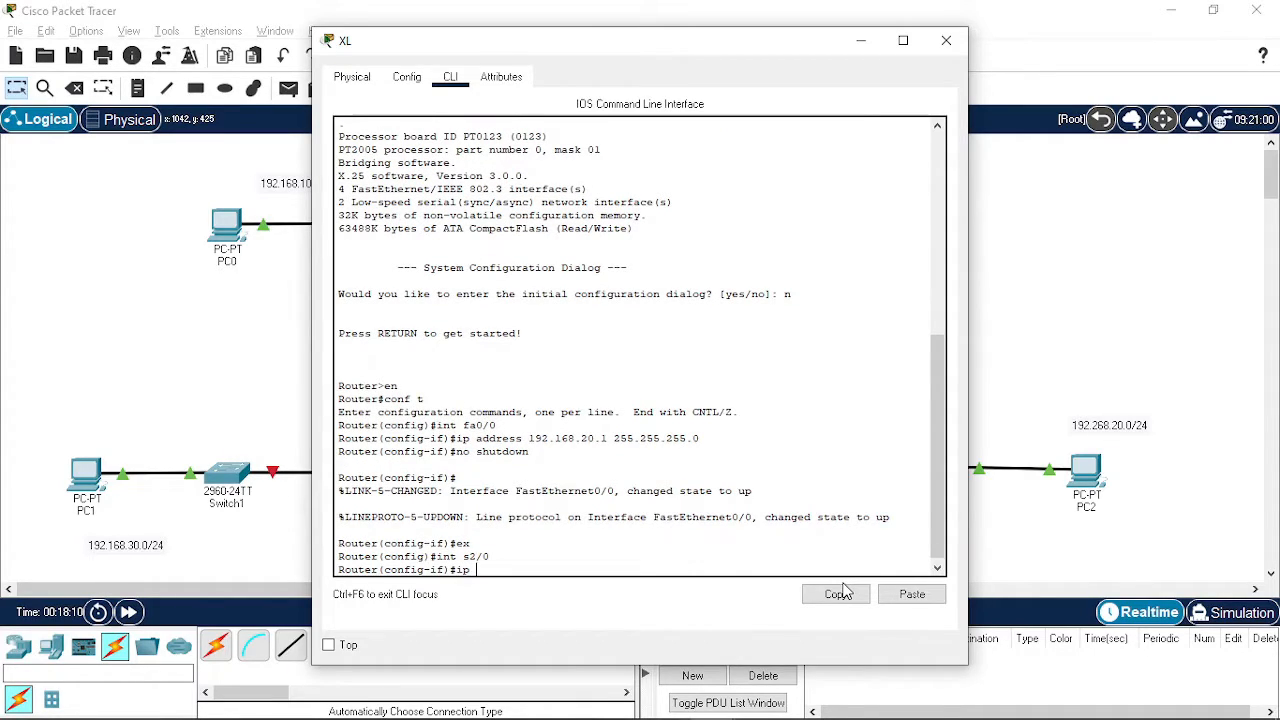
pyautogui.write('address')
# Check which XL port the Indosat serial link uses by detaching the cable end and reconnecting it to Serial3/0
pyautogui.moveTo(668, 50); pyautogui.dragTo(443, 569)
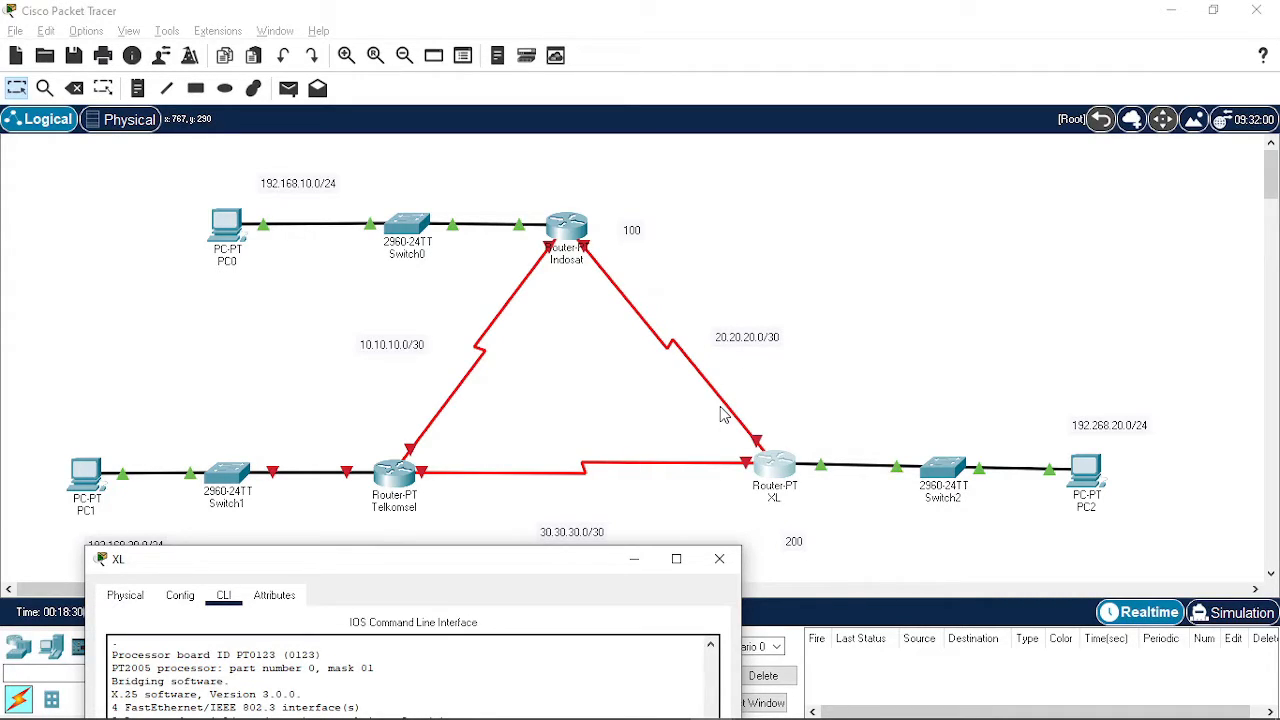
pyautogui.click(760, 448)
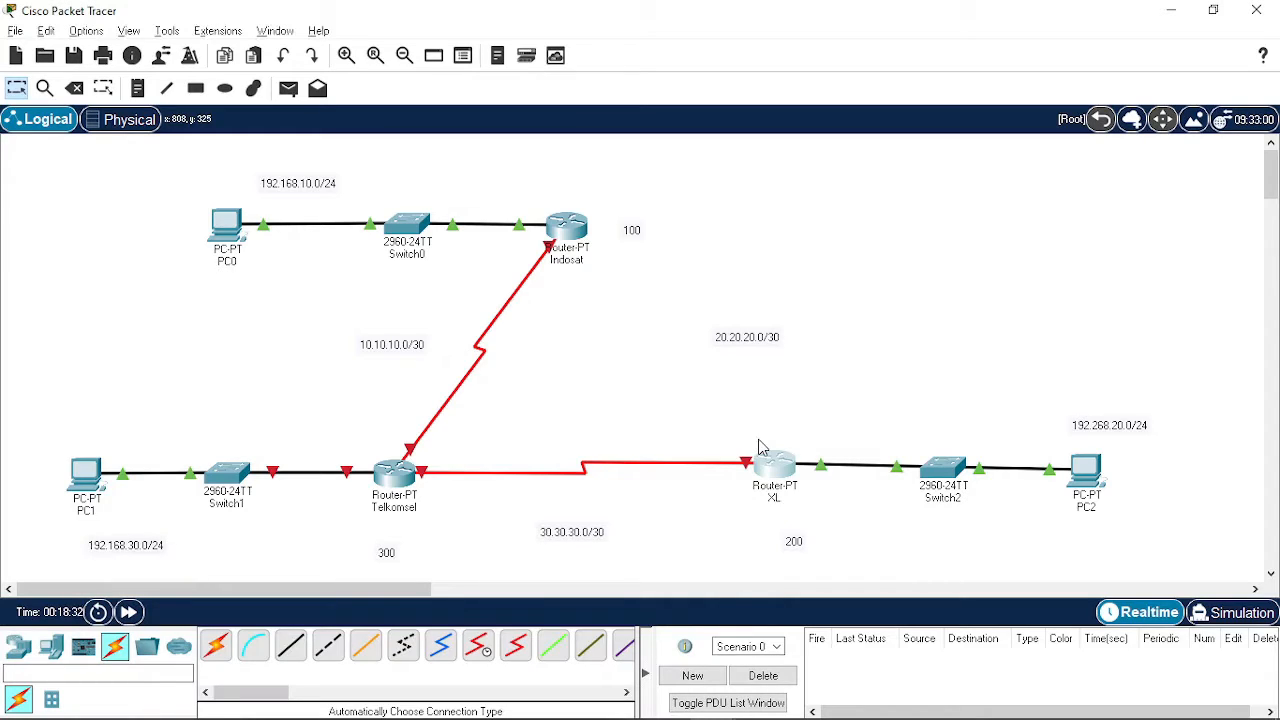
pyautogui.click(778, 474)
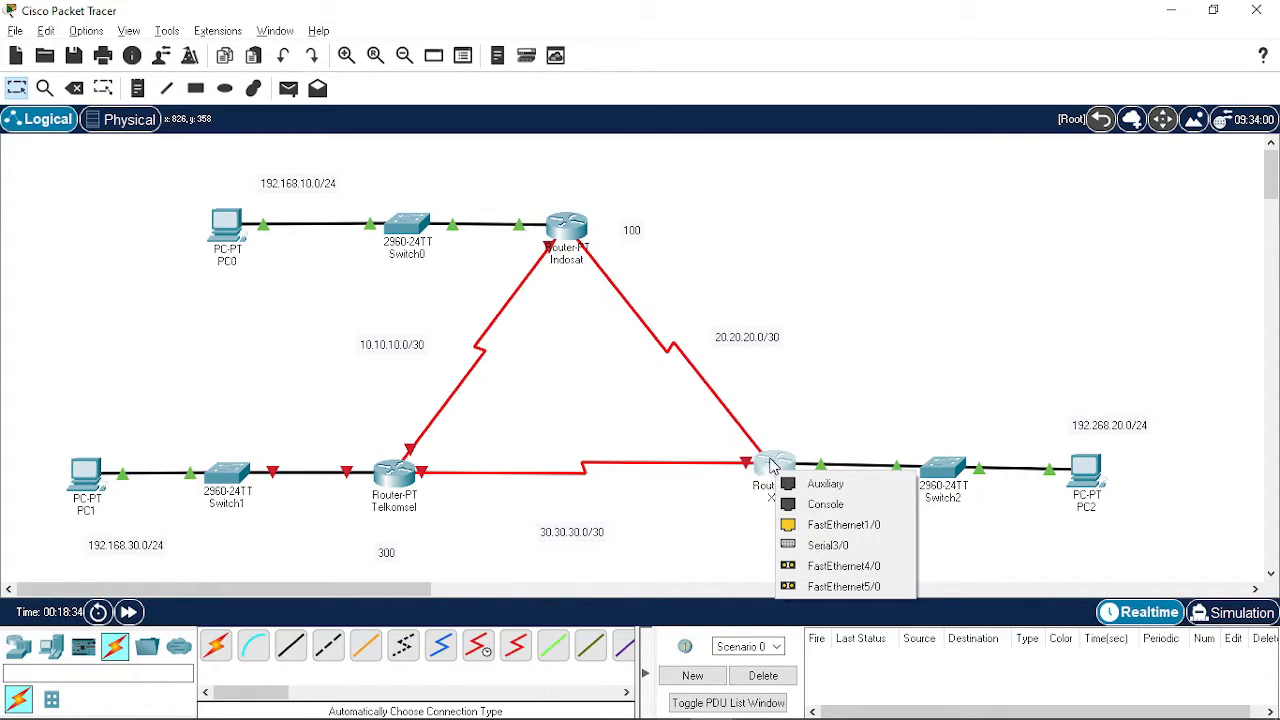
pyautogui.click(829, 546)
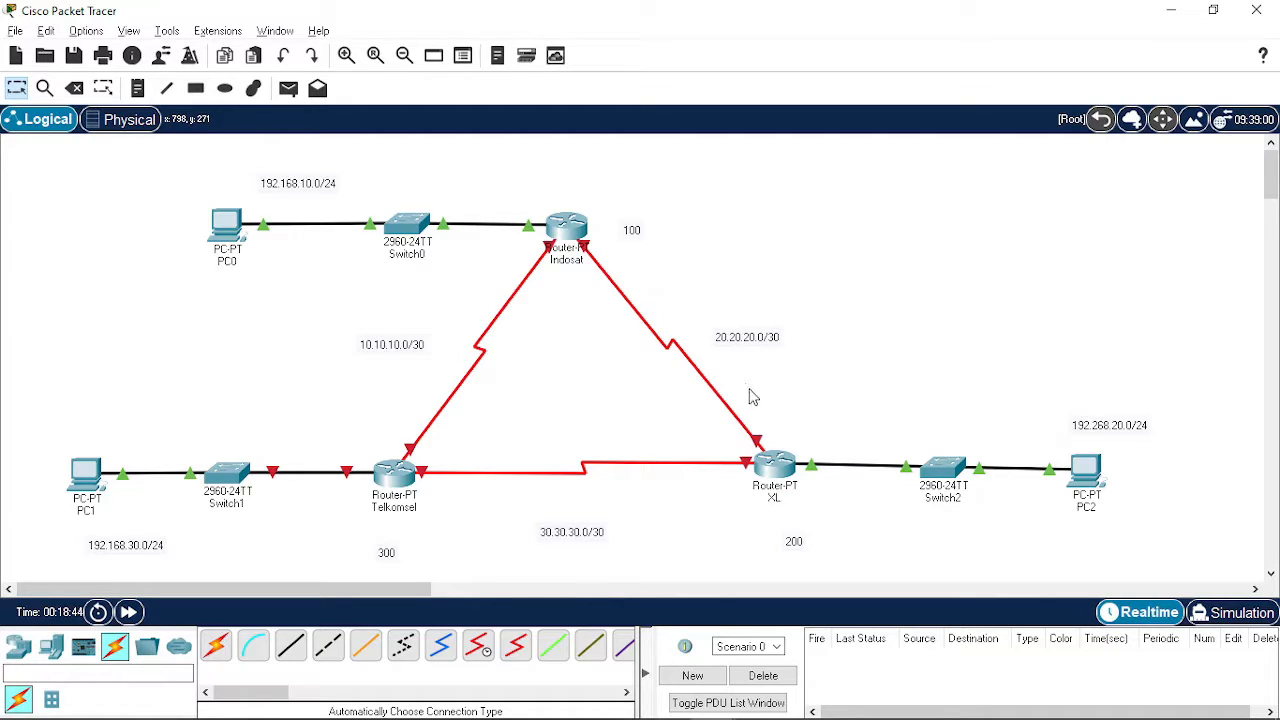
pyautogui.click(771, 466)
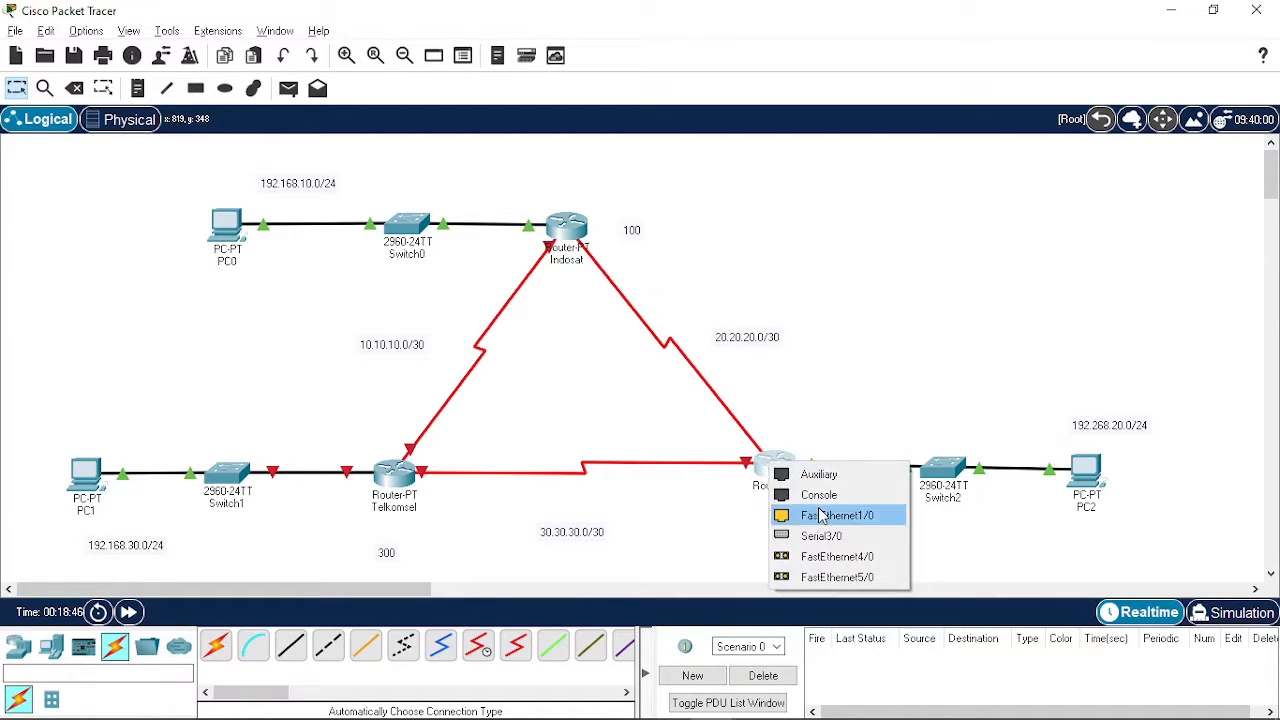
pyautogui.click(857, 543)
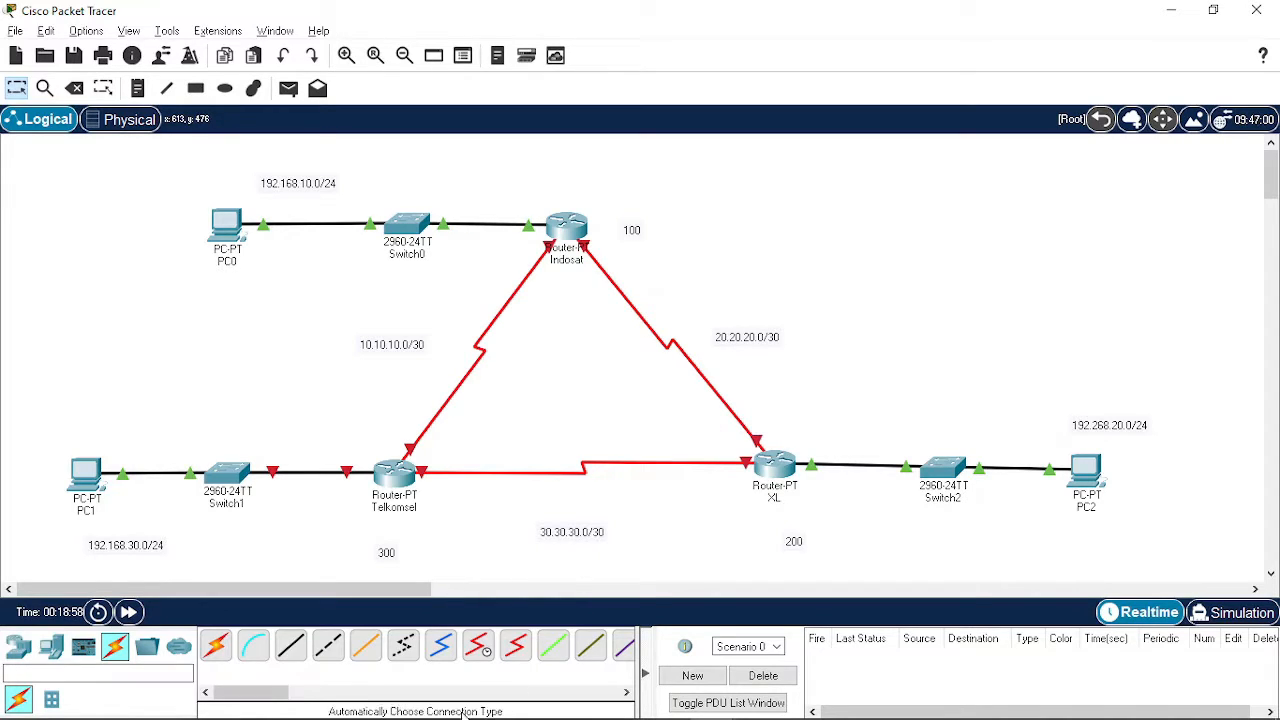
# Return to the XL router's CLI and assign IP address 30.30.30.1 with mask 255.255.255.252 to interface s2/0
pyautogui.hotkey('alt', 'Tab')
pyautogui.hotkey('alt', 'Tab')
pyautogui.hotkey('alt', 'Tab')
pyautogui.hotkey('alt', 'Tab')
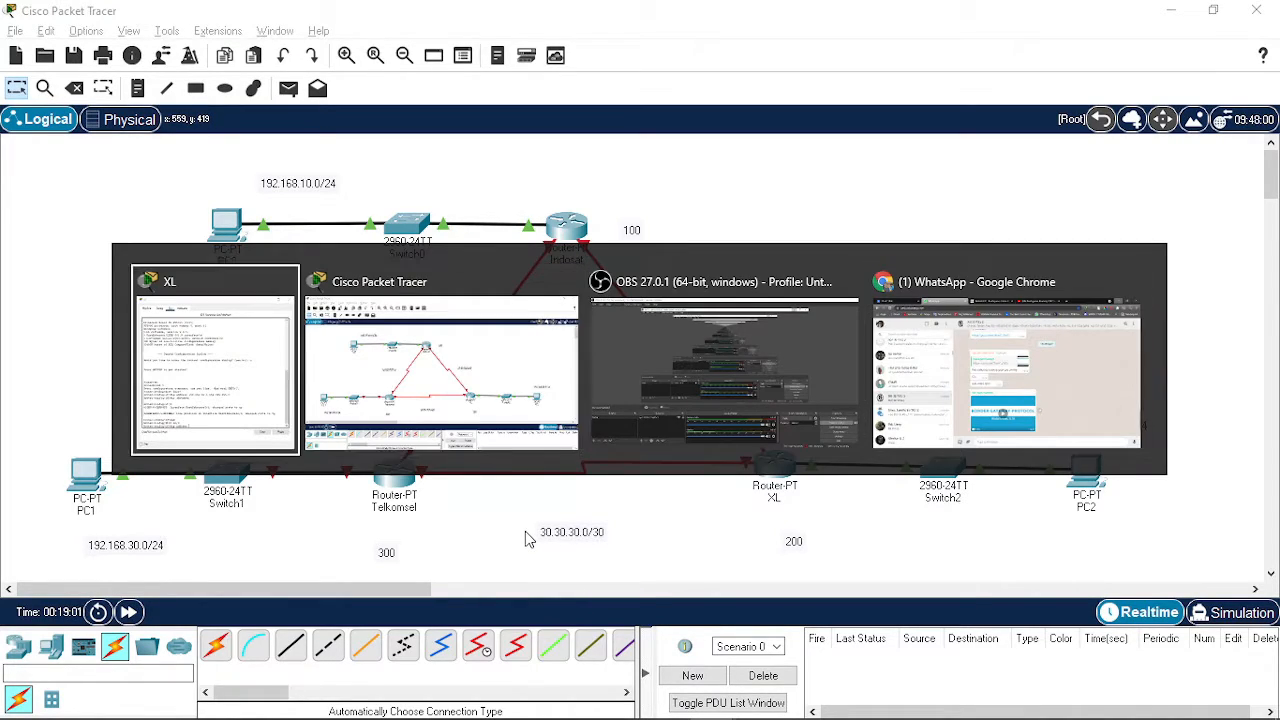
pyautogui.moveTo(526, 568); pyautogui.dragTo(632, 102)
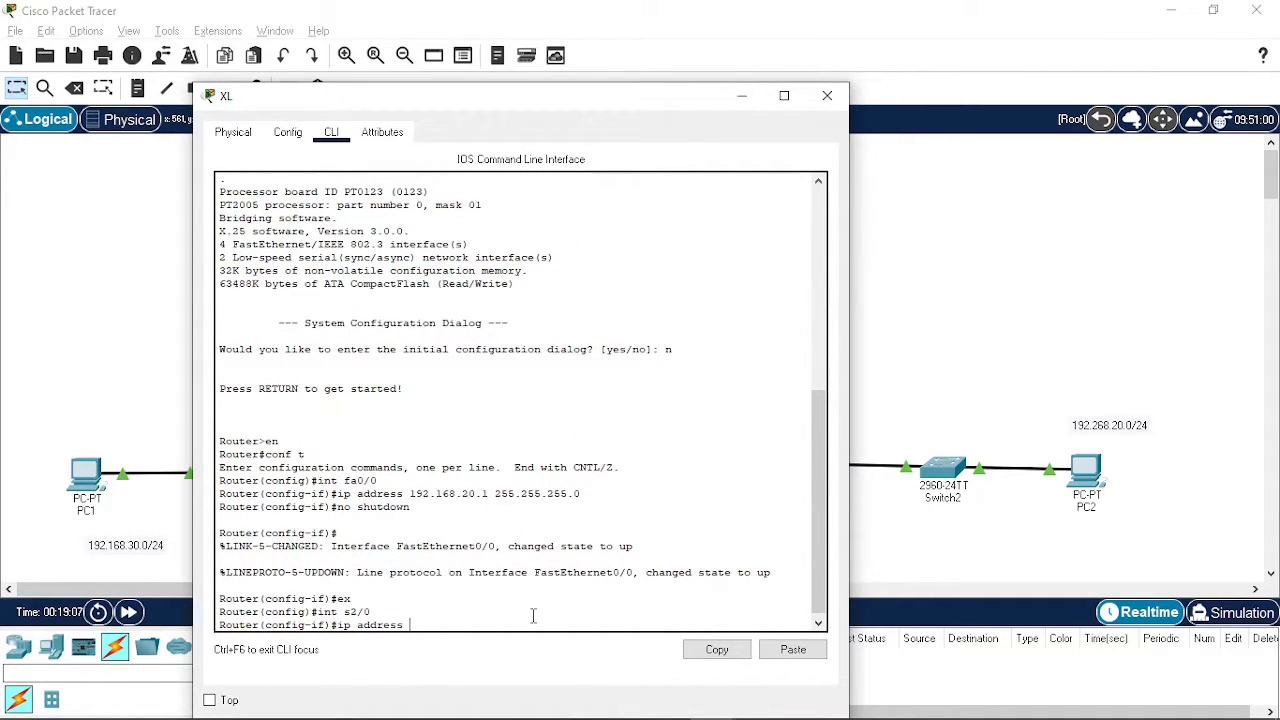
pyautogui.write('30.30.30.1 255.255.255.')
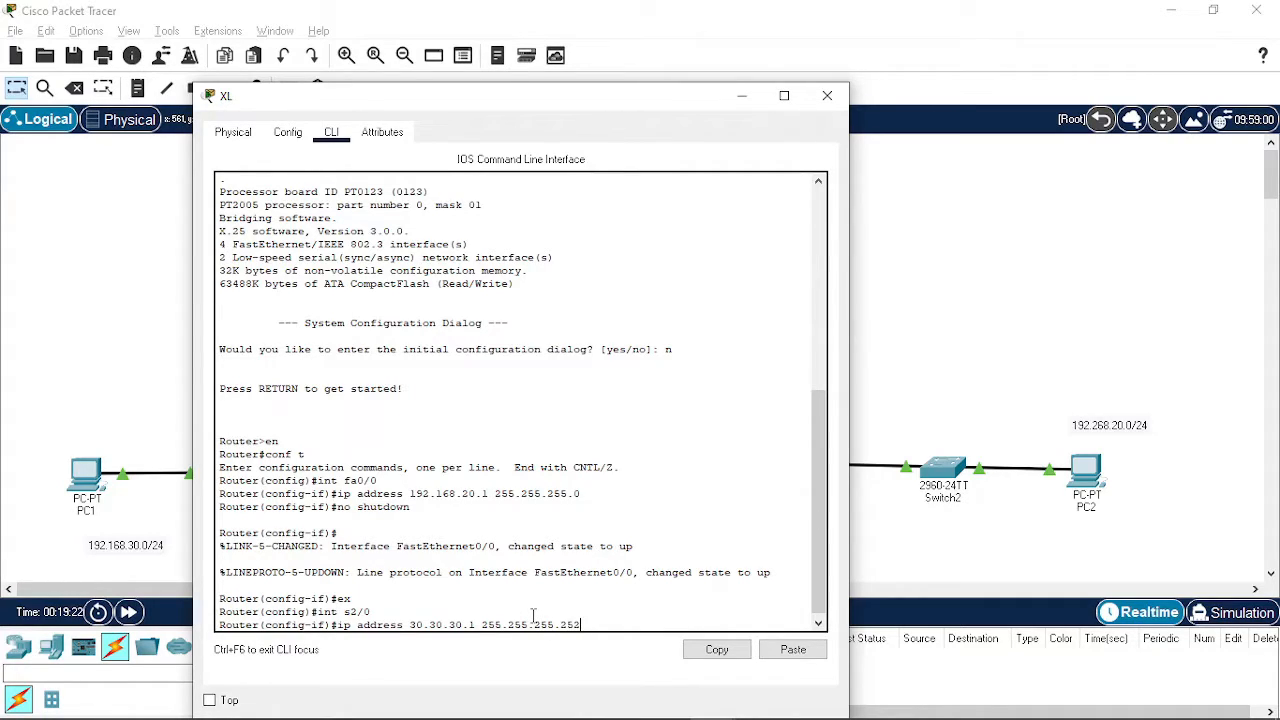
pyautogui.write('252')
pyautogui.press('Return')
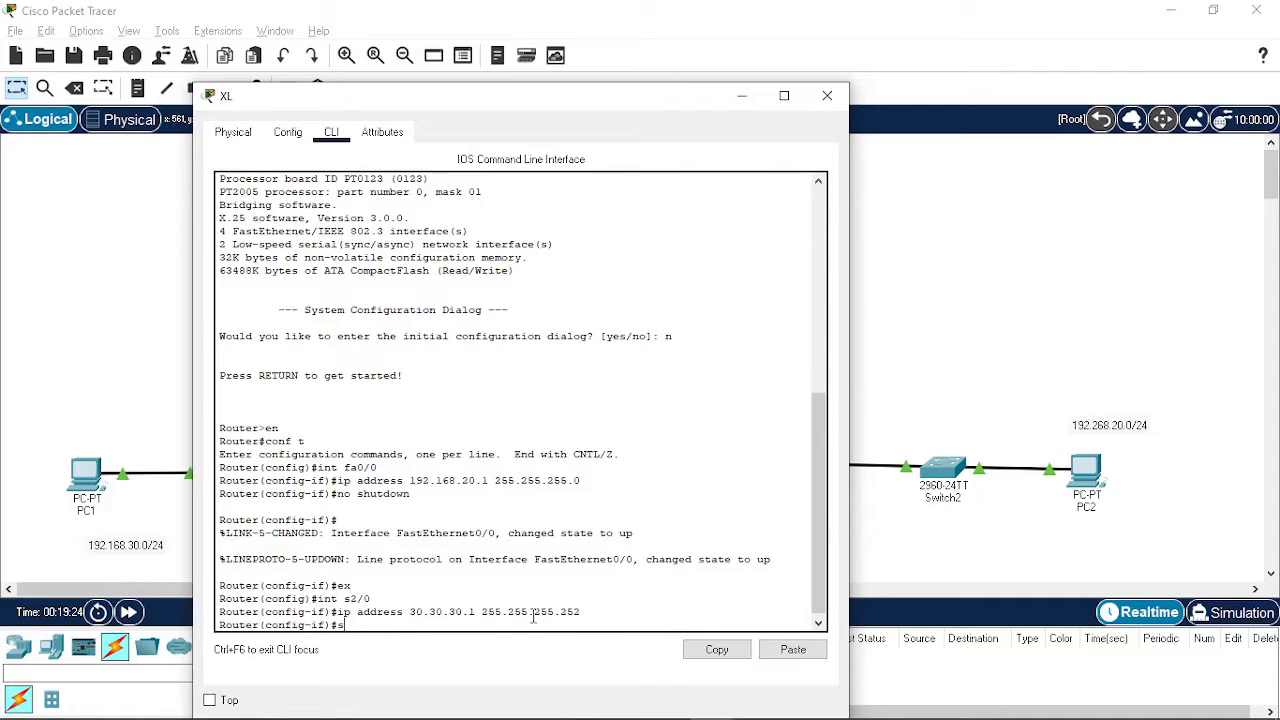
# Enable the XL router's interface s2/0 with no shutdown and return to global configuration mode
pyautogui.write('no shutdown')
pyautogui.press('Return')
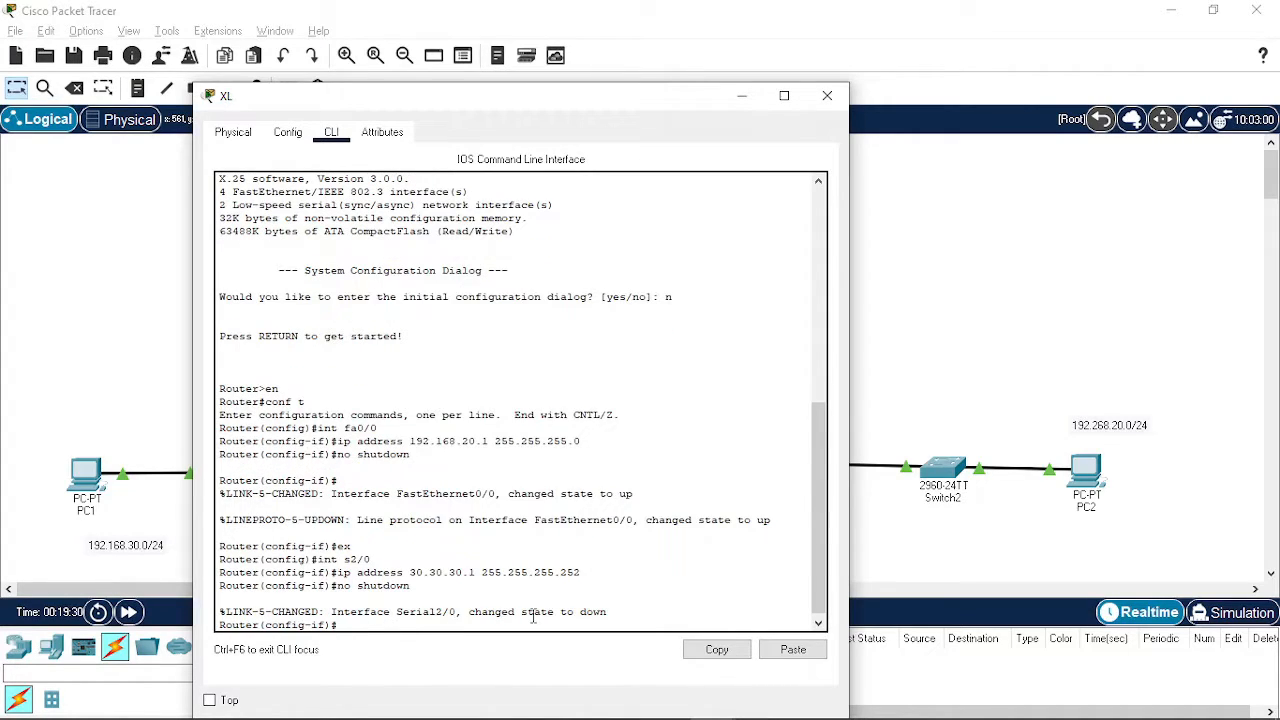
pyautogui.write('ex')
pyautogui.press('Return')
# Assign IP address 20.20.20.2 with mask 255.255.255.252 to the XL router's interface s3/0
pyautogui.write('in')
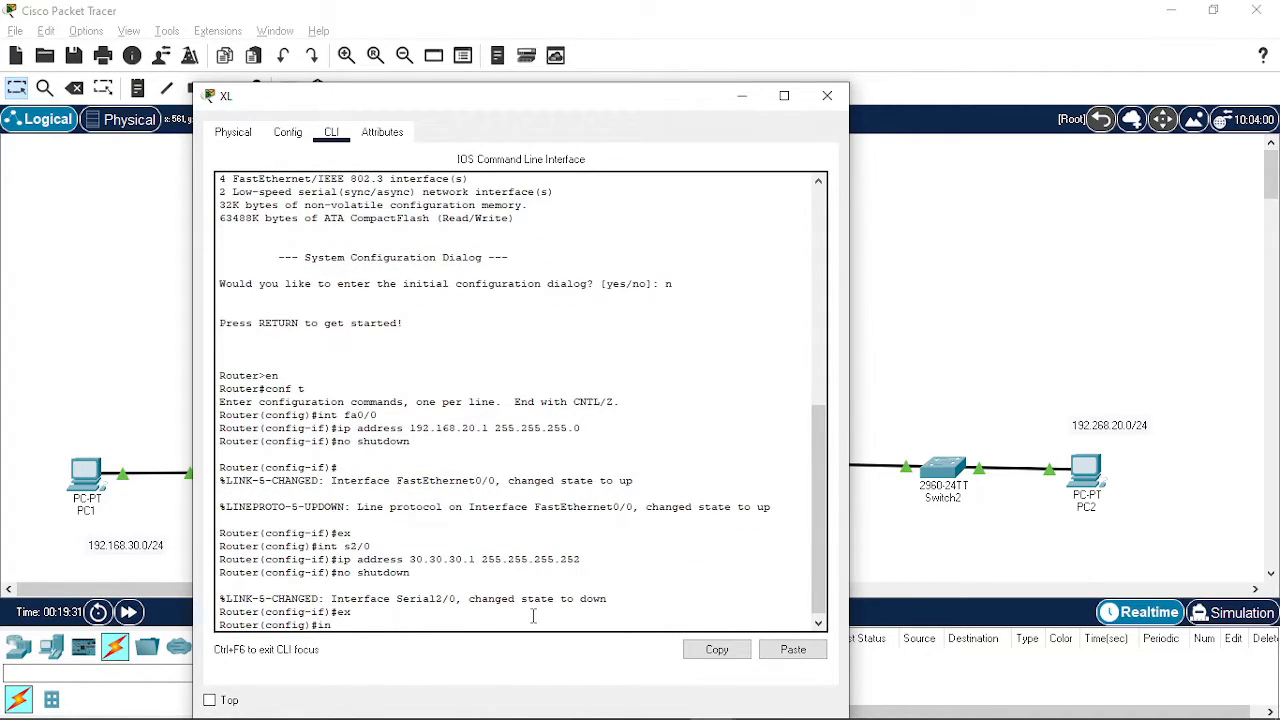
pyautogui.write('t s3/0')
pyautogui.press('Return')
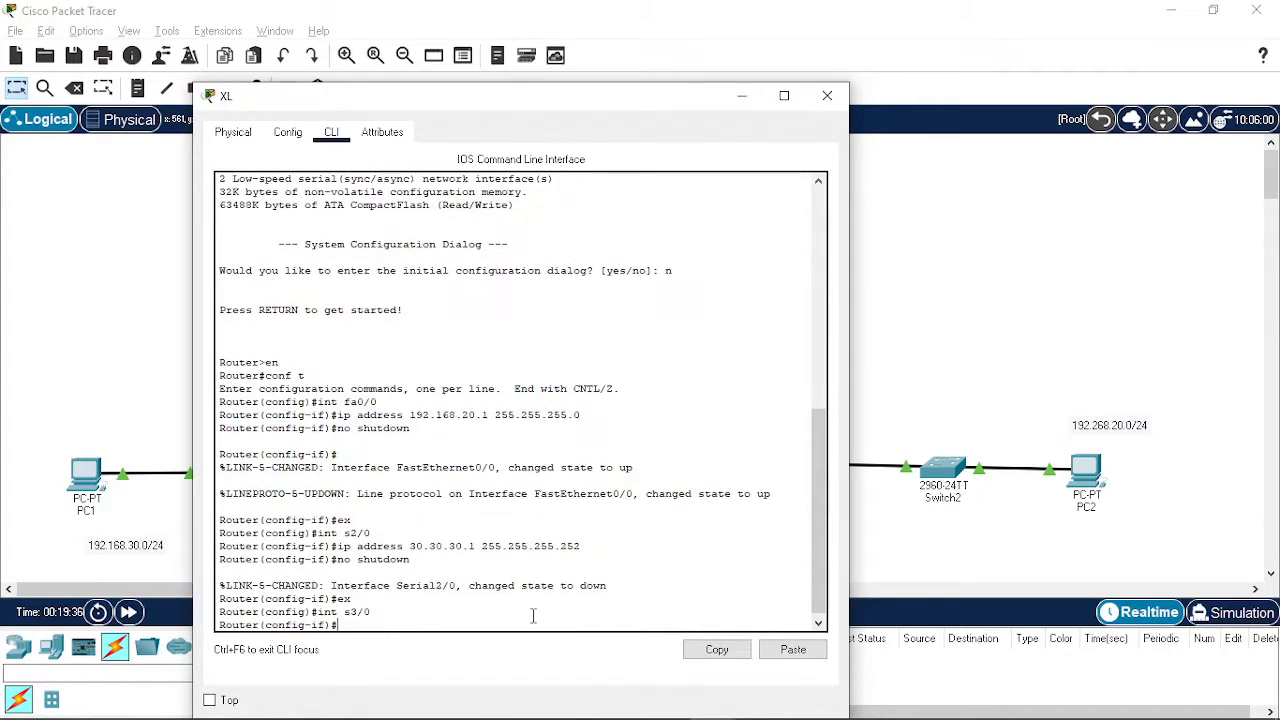
pyautogui.write('ip address 20.20.2')
pyautogui.press('BackSpace')
pyautogui.write('.20.')
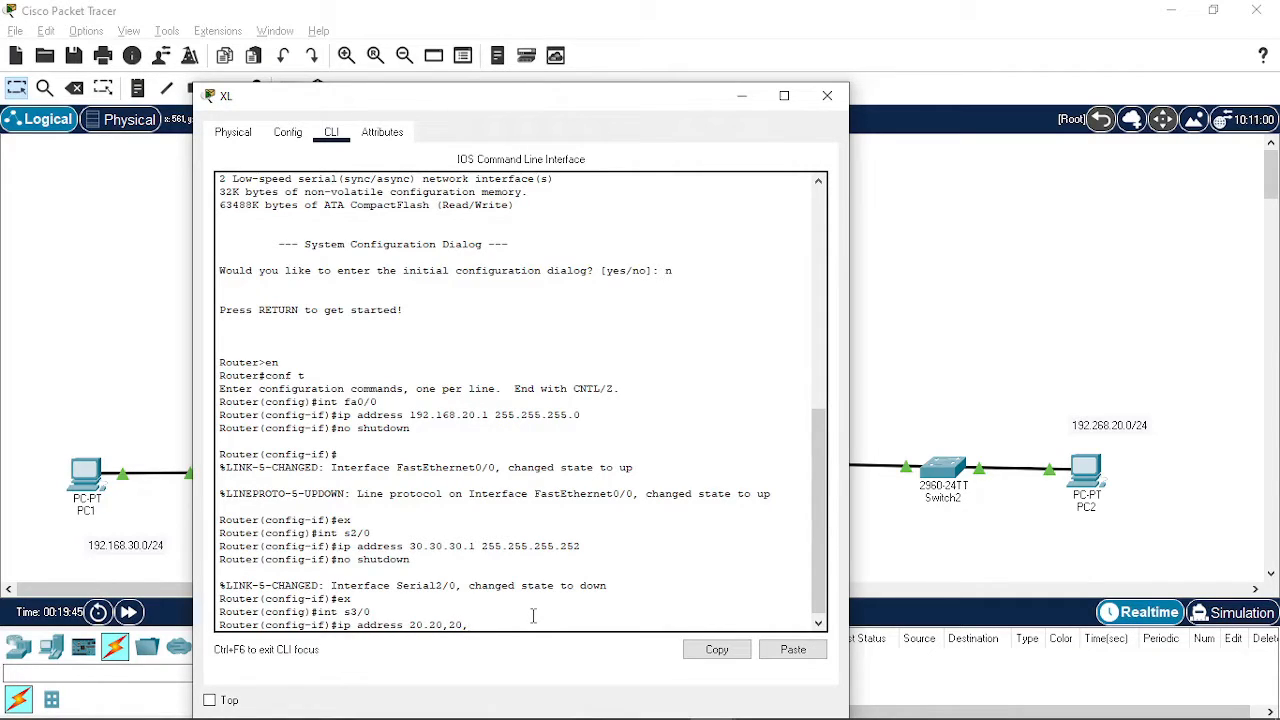
pyautogui.press('BackSpace')
pyautogui.press('BackSpace')
pyautogui.press('BackSpace')
pyautogui.press('BackSpace')
pyautogui.write('.20.2 255.255.255.252')
pyautogui.press('Return')
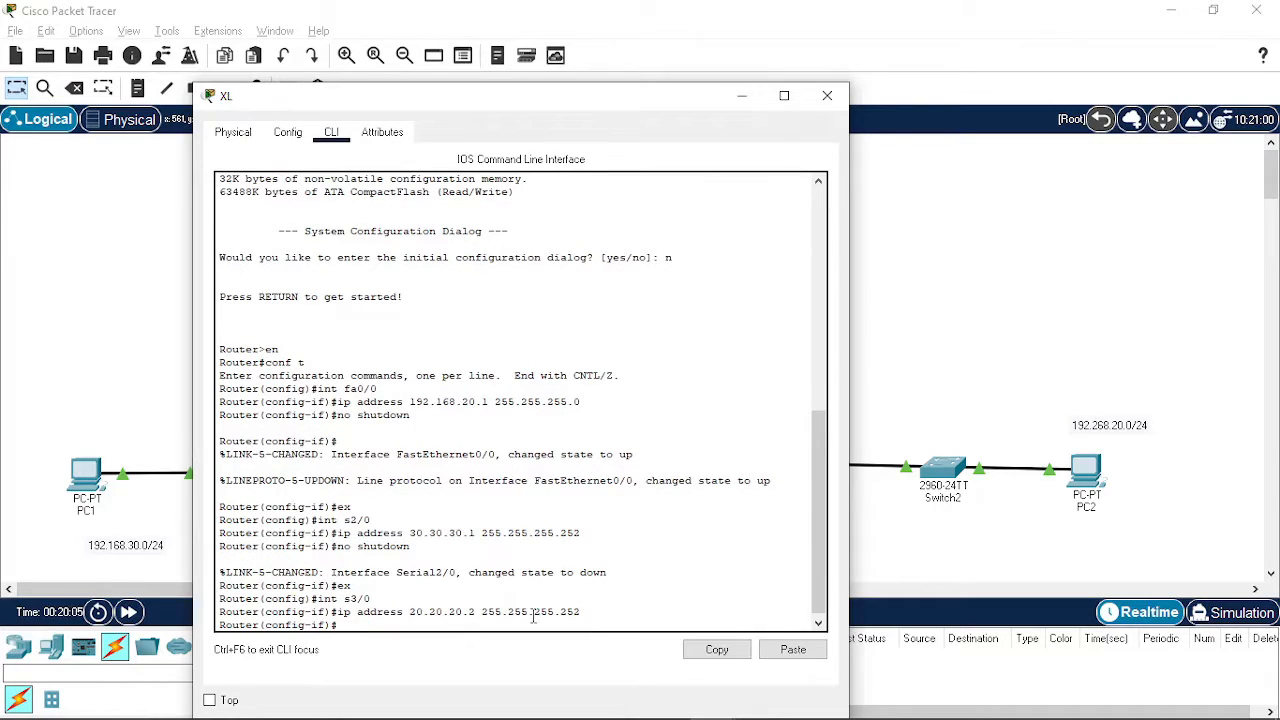
# Enable the XL router's interface s3/0 with no shutdown, exit to global configuration mode and close the router window
pyautogui.write('no shutdown')
pyautogui.press('Return')
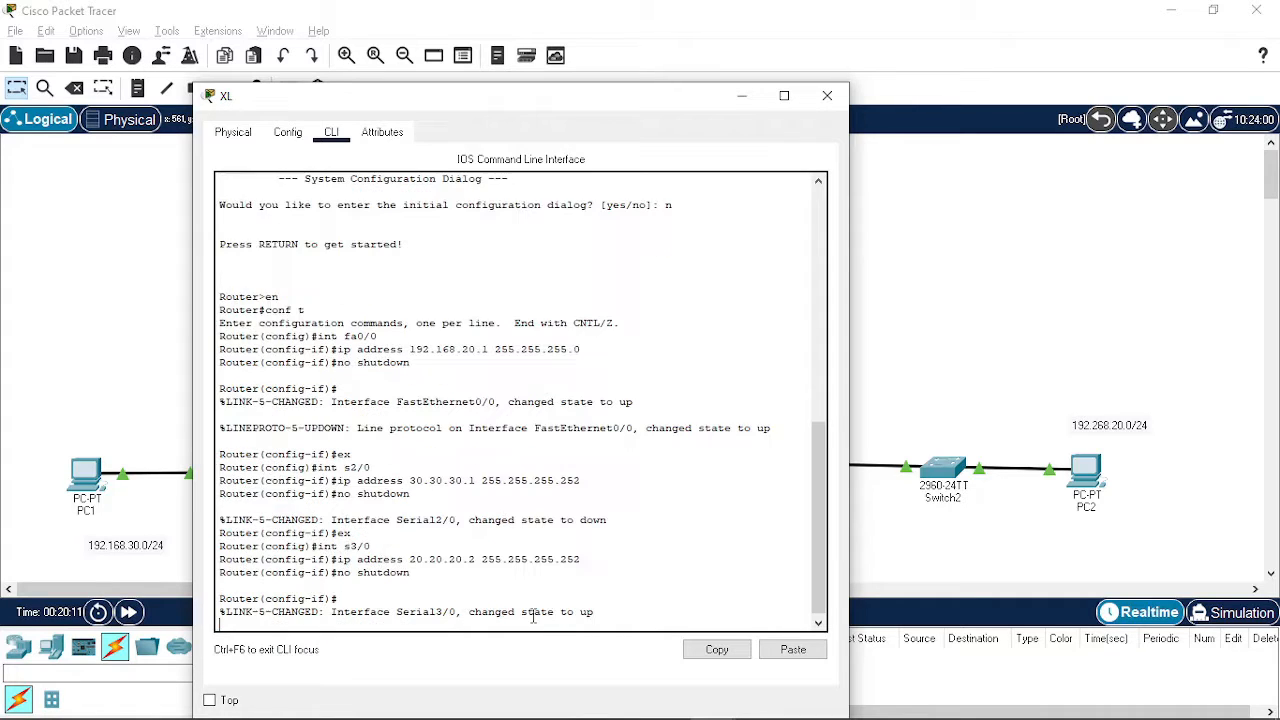
pyautogui.press('Return')
pyautogui.write('ex')
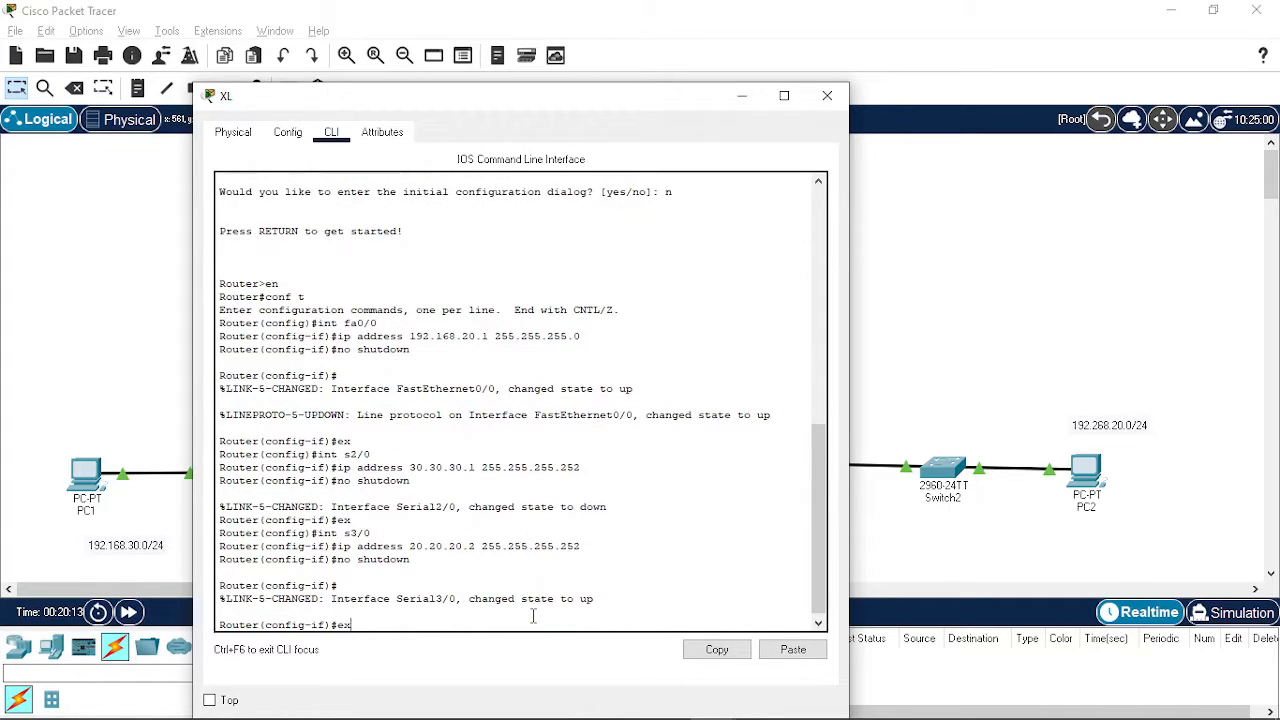
pyautogui.press('Return')
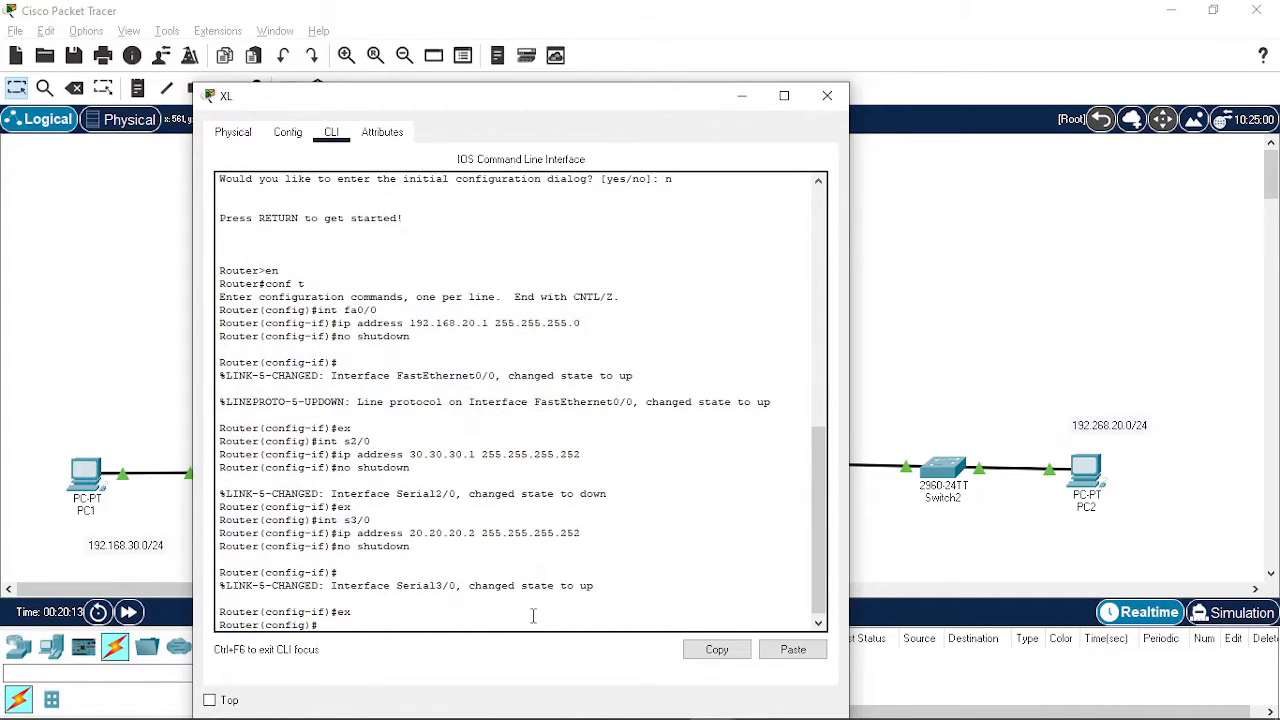
pyautogui.click(829, 94)
# Open the Telkomsel router's CLI, decline the initial configuration dialog and enter global configuration mode
pyautogui.click(405, 475)
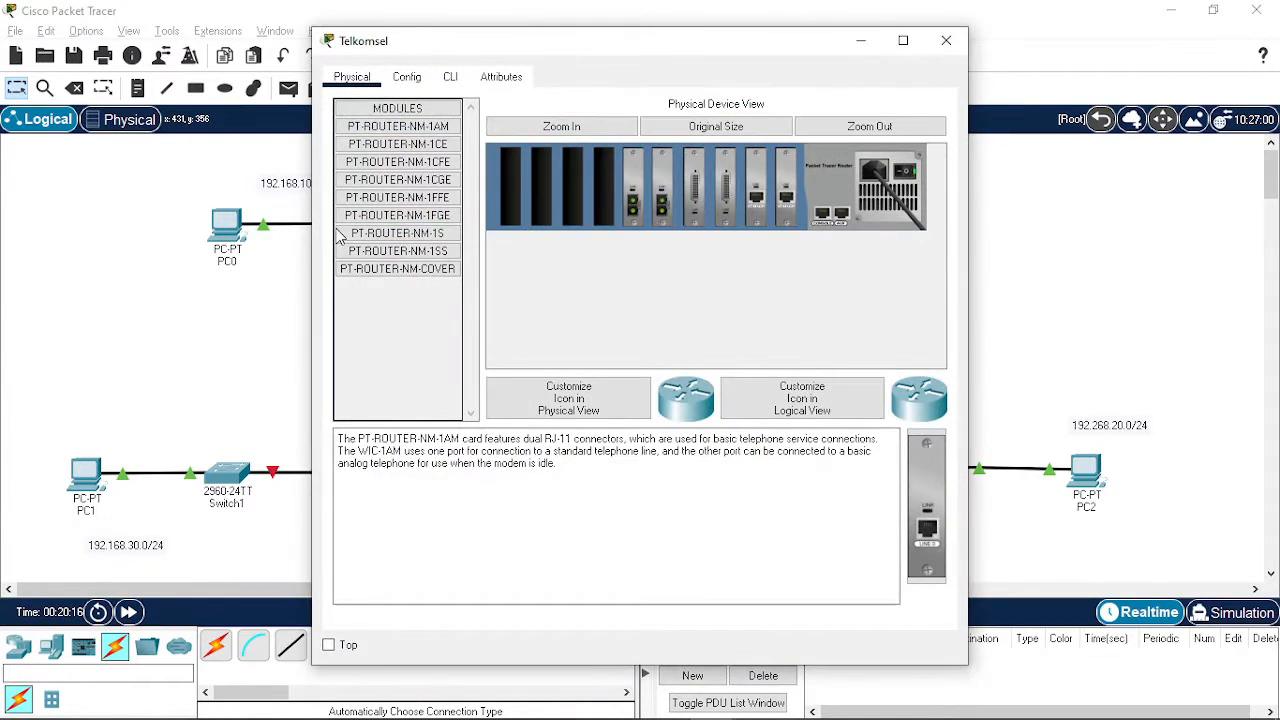
pyautogui.click(450, 77)
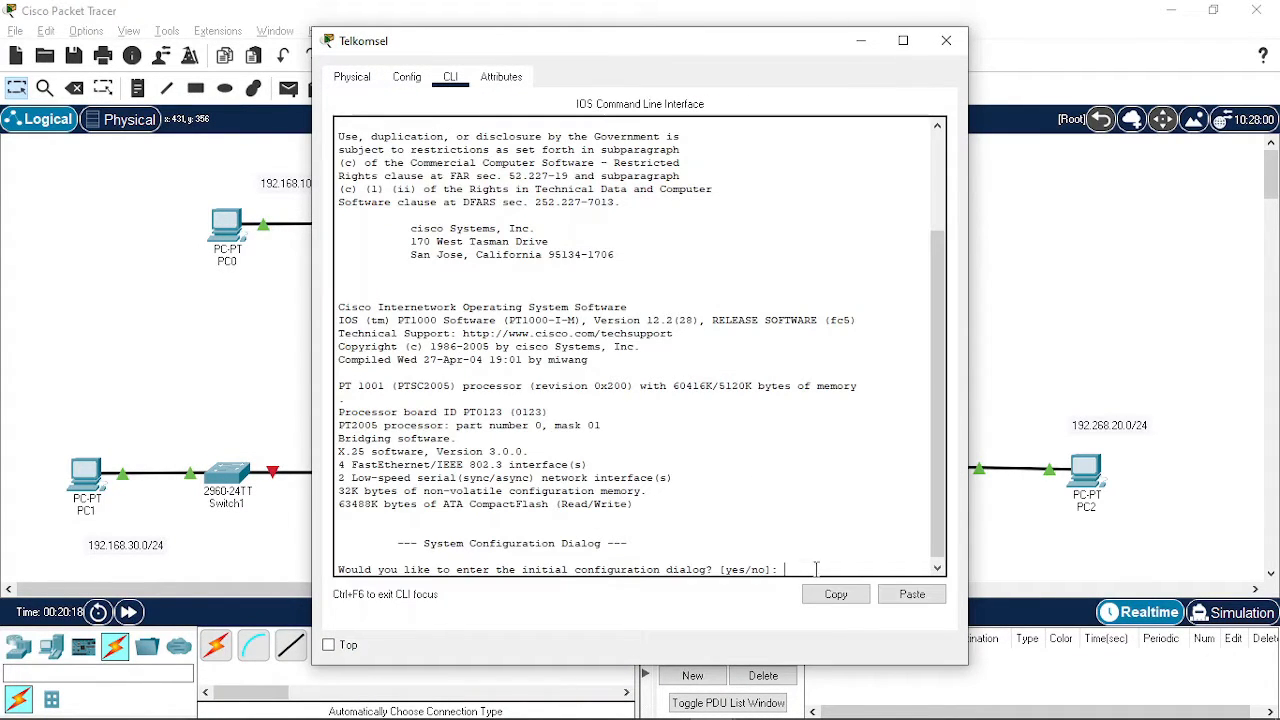
pyautogui.write('n')
pyautogui.press('Return')
pyautogui.press('Return')
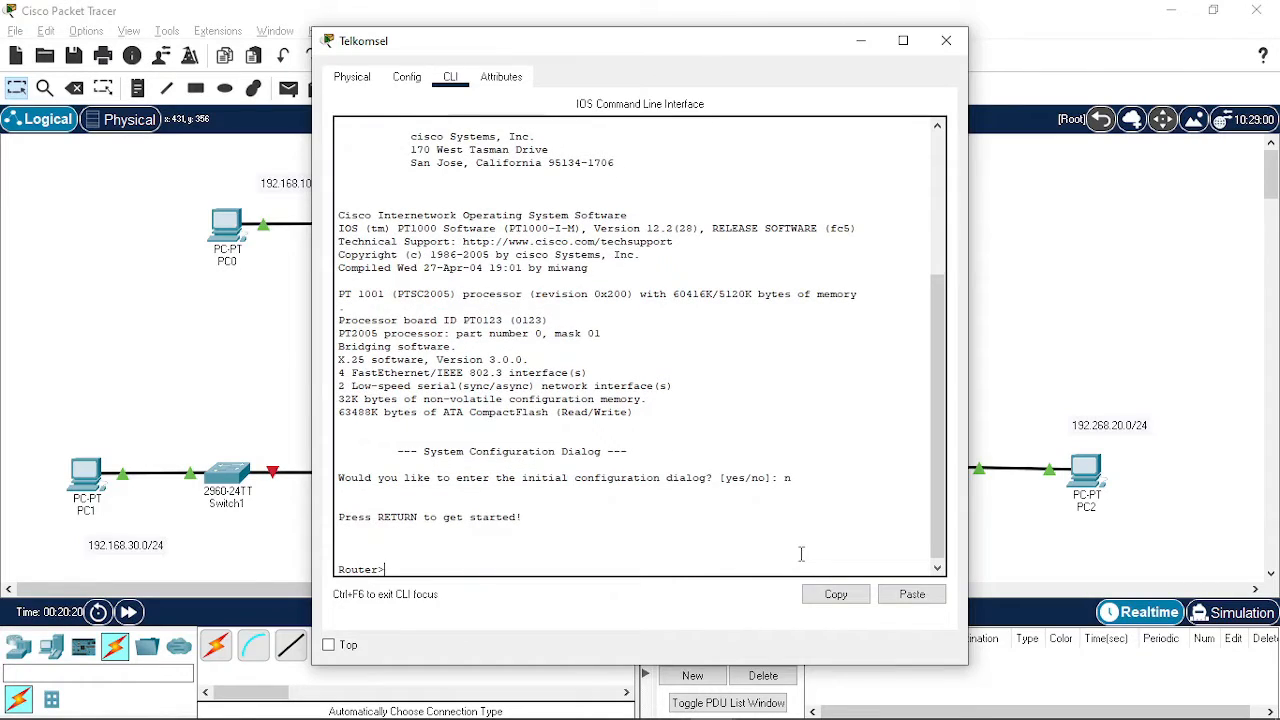
pyautogui.write('en')
pyautogui.press('Return')
pyautogui.write('conf t')
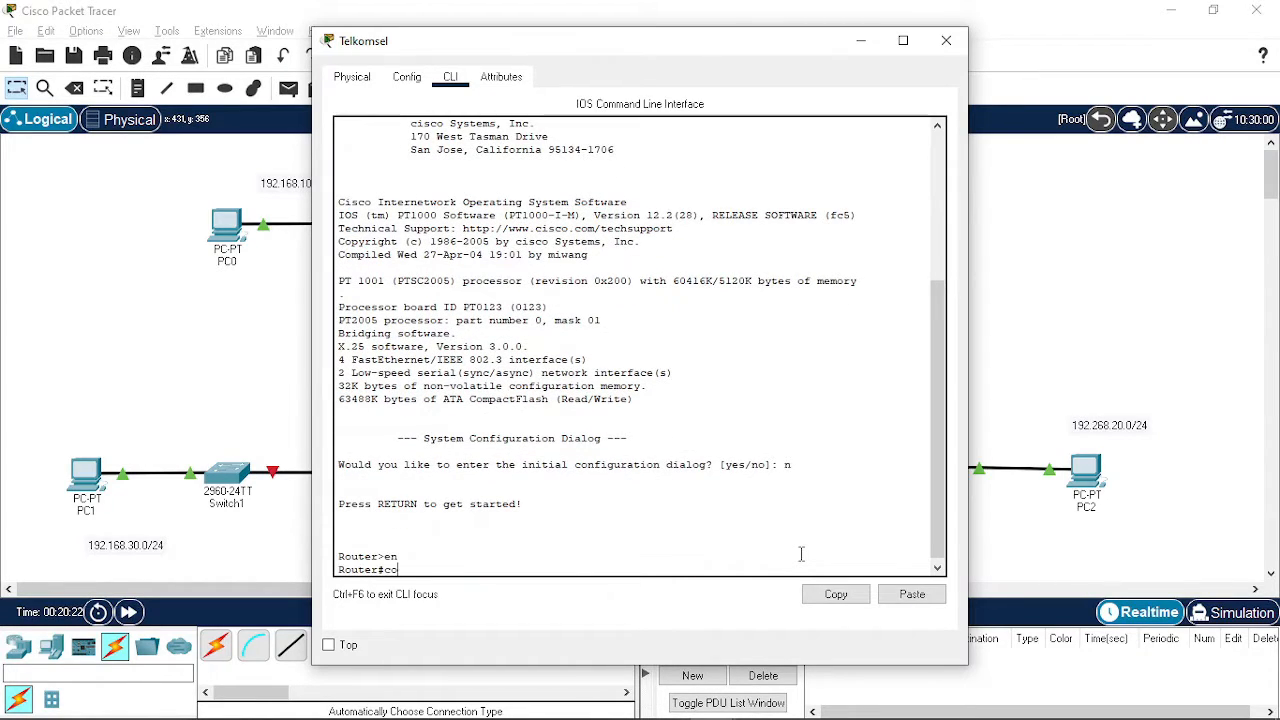
pyautogui.press('Return')
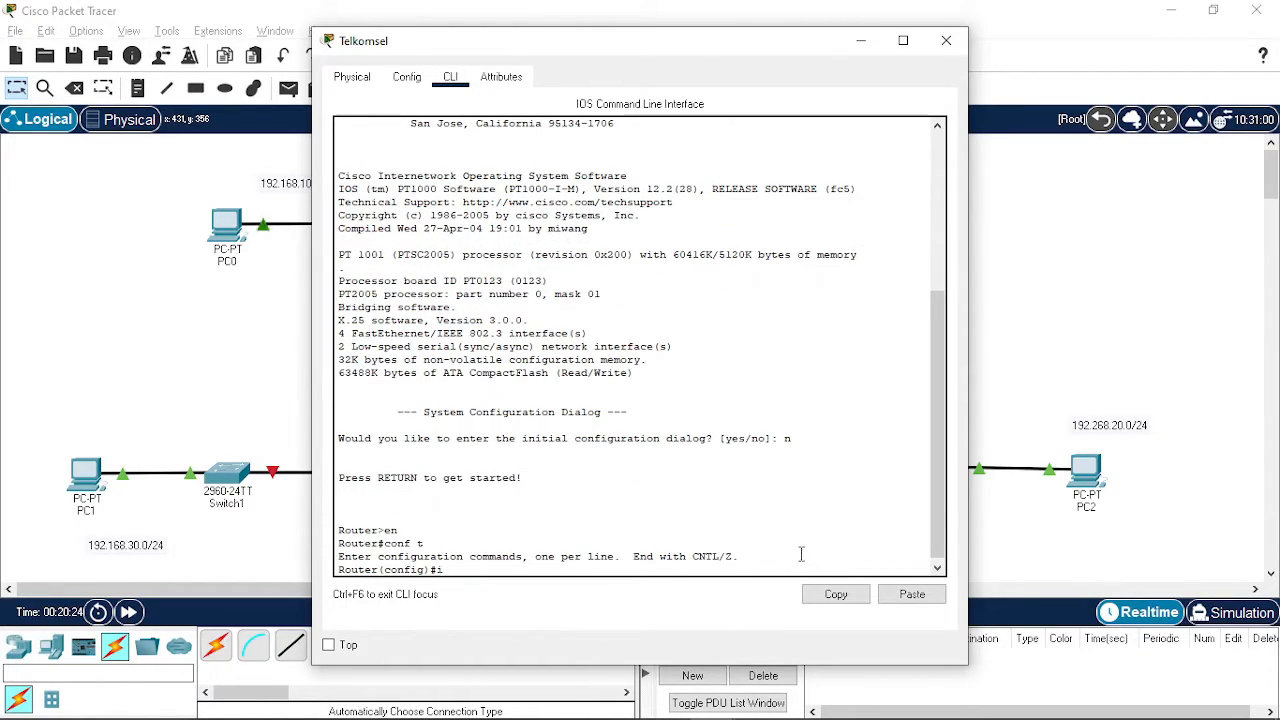
# Assign IP address 192.168.30.1 with mask 255.255.255.0 to the Telkomsel router's interface fa0/0
pyautogui.write('int fa0/0')
pyautogui.press('Return')
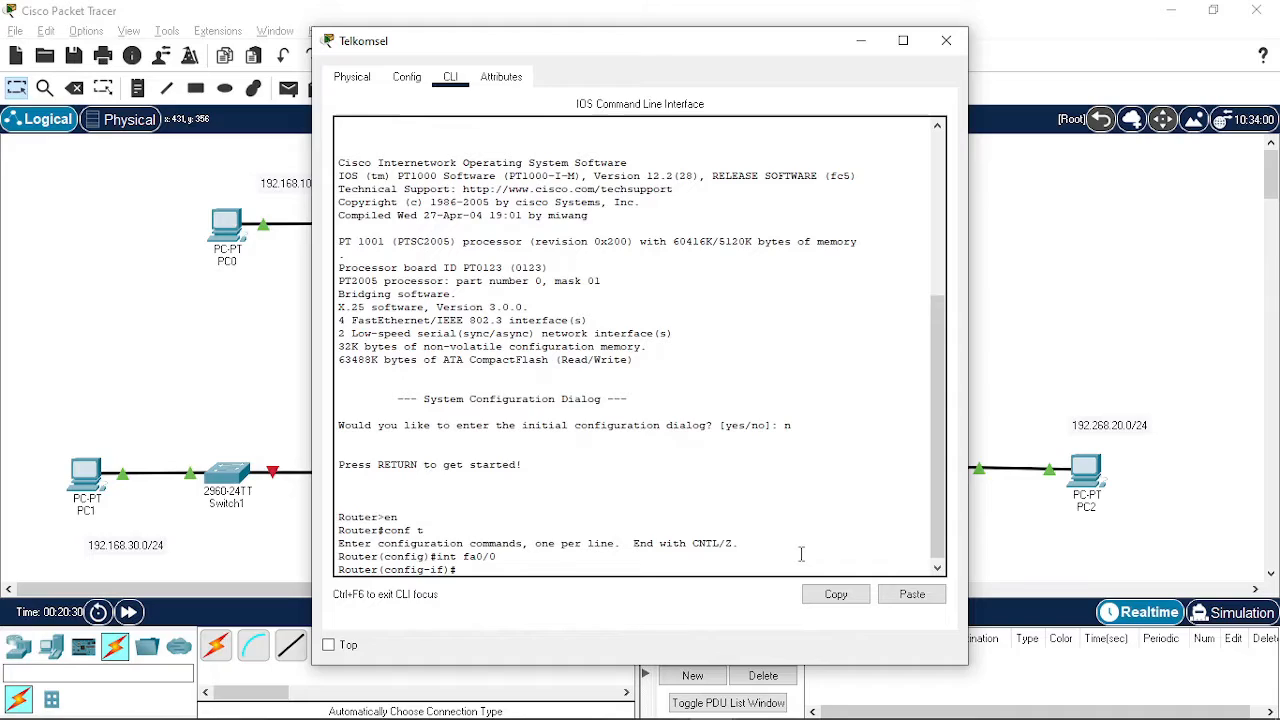
pyautogui.write('ip address 192.168')
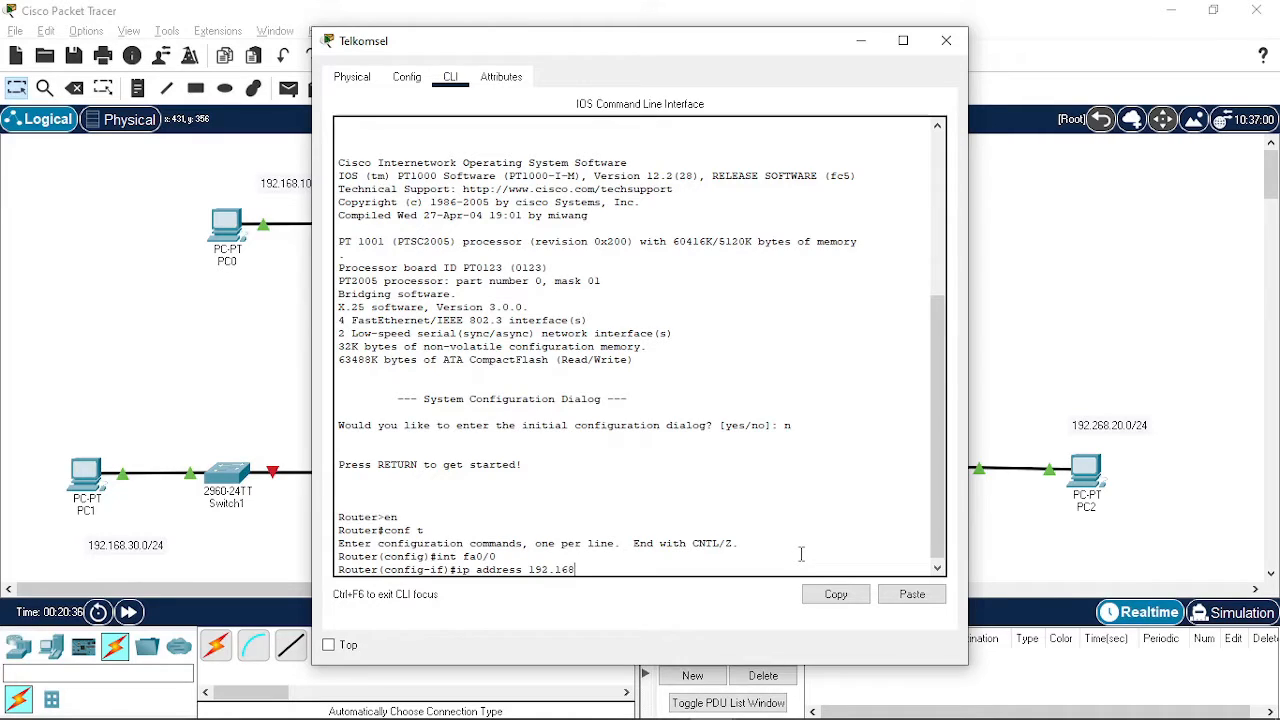
pyautogui.write('.0')
pyautogui.press('BackSpace')
pyautogui.write('30.1 255.255.255.0')
pyautogui.press('Return')
# Enable the Telkomsel router's interface fa0/0 with no shutdown
pyautogui.write('n')
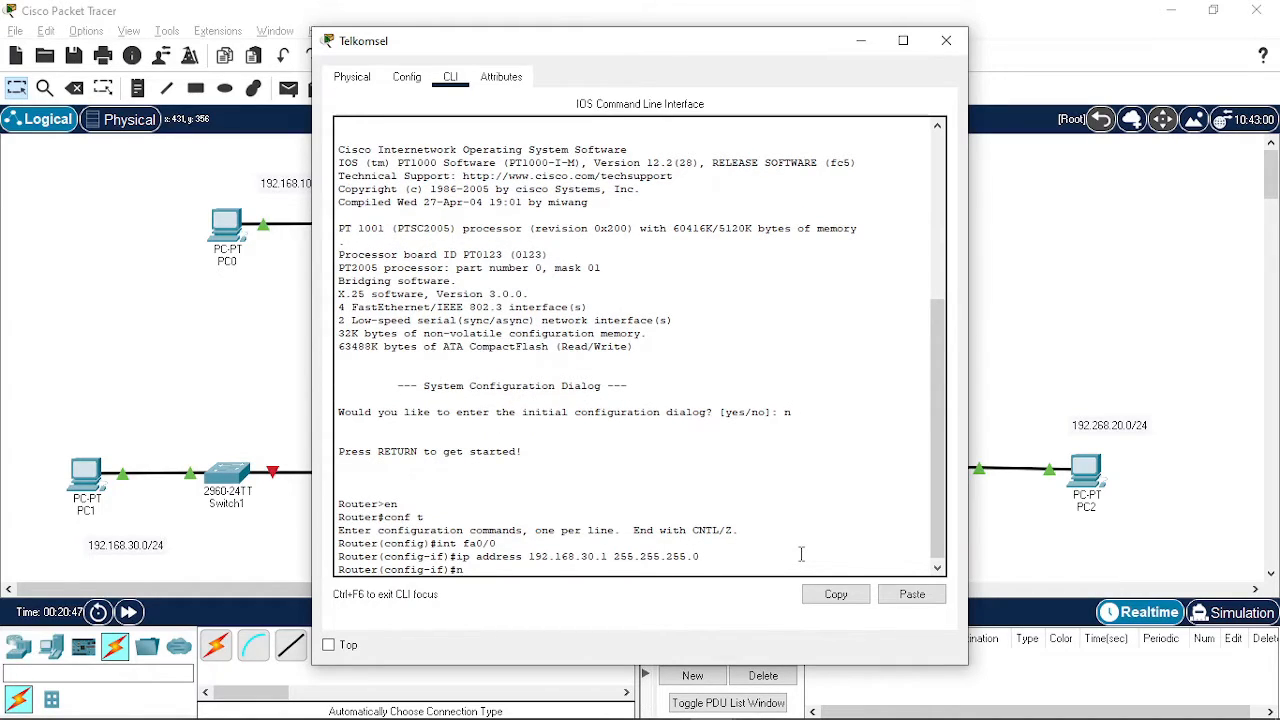
pyautogui.write('o shutdown')
pyautogui.press('Return')
pyautogui.press('Return')
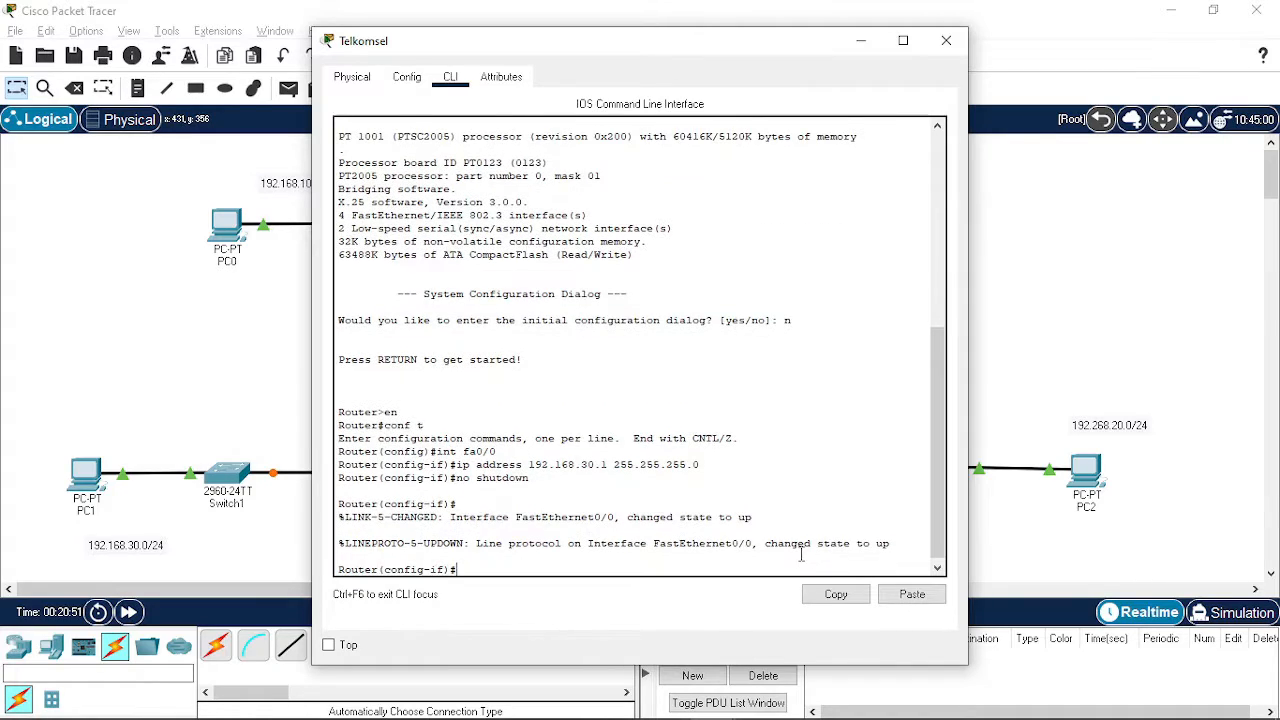
# Check which Telkomsel port the Indosat serial link uses by detaching the cable end and reconnecting it to Serial2/0
pyautogui.write('int s')
pyautogui.moveTo(755, 52); pyautogui.dragTo(545, 588)
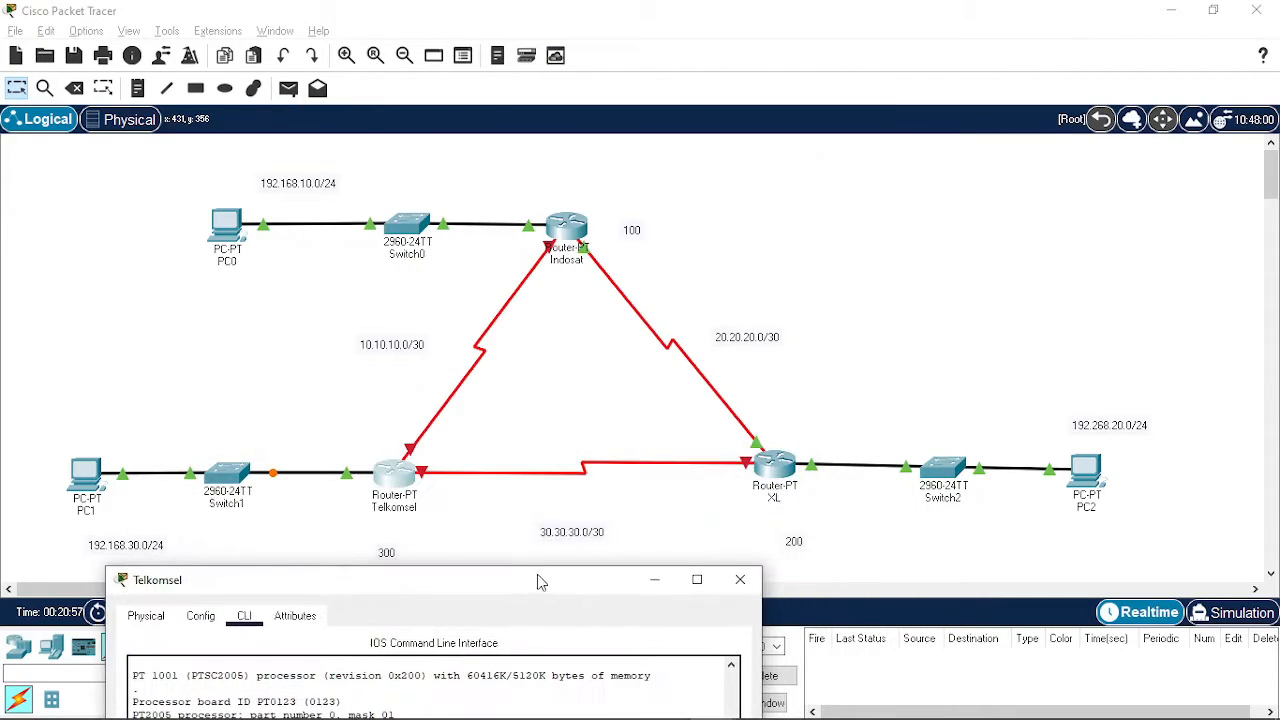
pyautogui.click(418, 455)
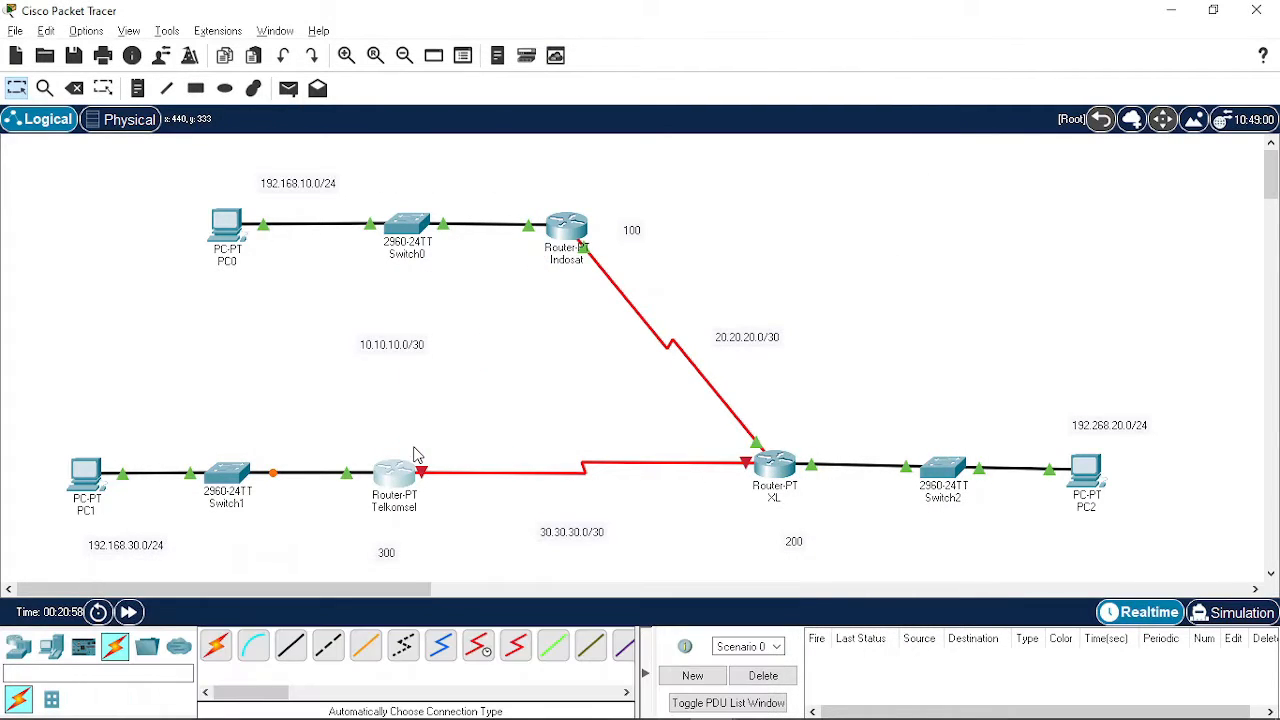
pyautogui.click(418, 483)
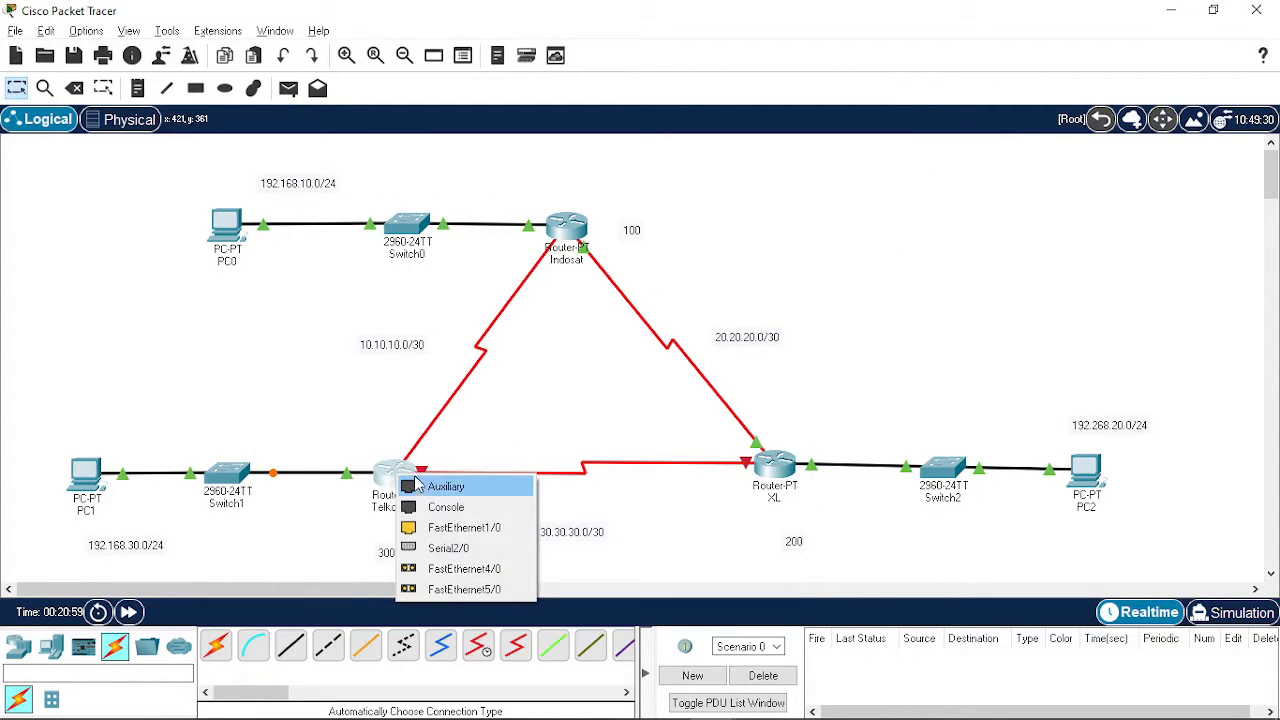
pyautogui.click(447, 548)
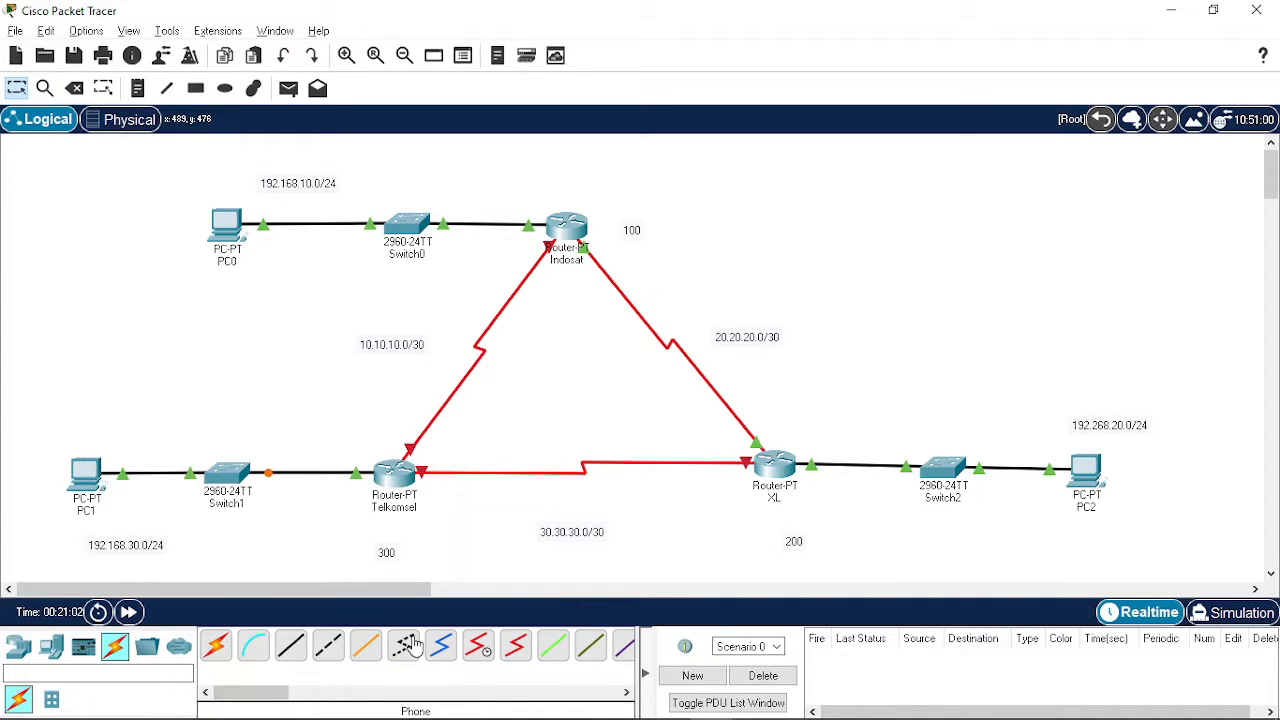
# Bring the Telkomsel router's CLI window back into full view over the topology
pyautogui.hotkey('alt', 'Tab')
pyautogui.press('Tab')
pyautogui.press('Tab')
pyautogui.press('Tab')
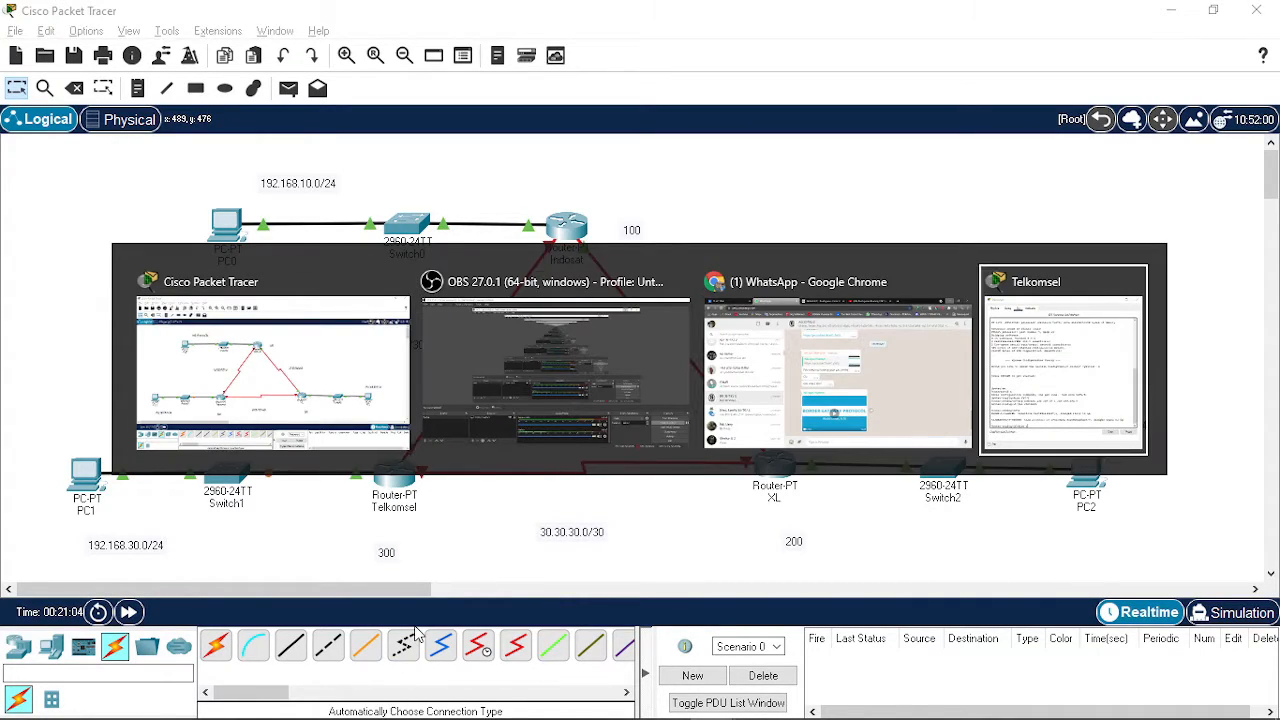
pyautogui.hotkey('alt', 'Tab')
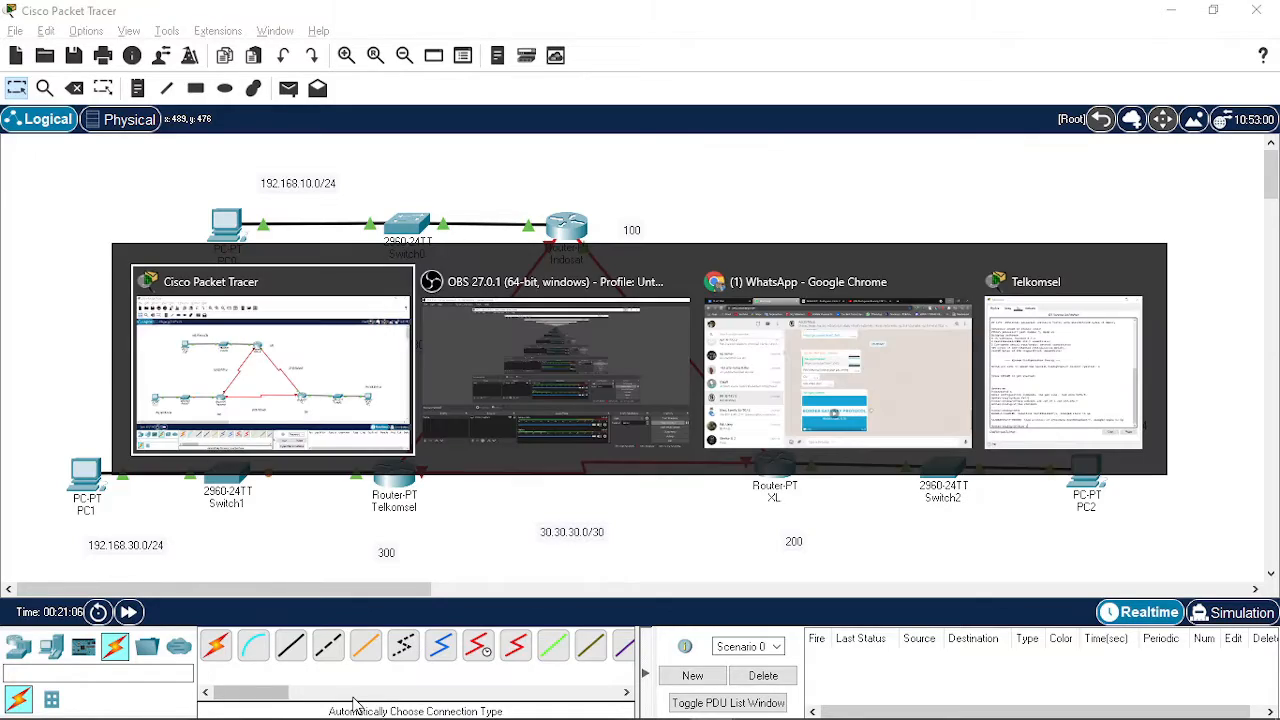
pyautogui.press('Tab')
pyautogui.press('Tab')
pyautogui.moveTo(379, 589); pyautogui.dragTo(720, 35)
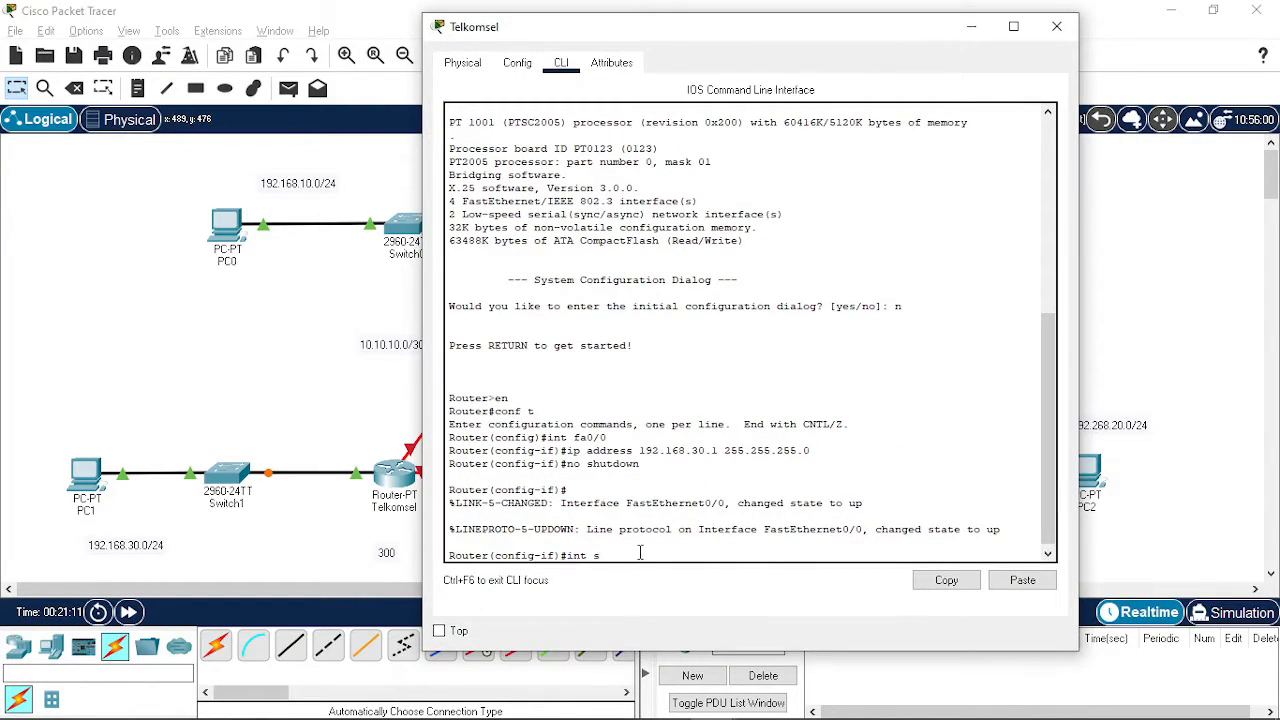
pyautogui.write('2/0 10.10.10.2 255.255.255.252')
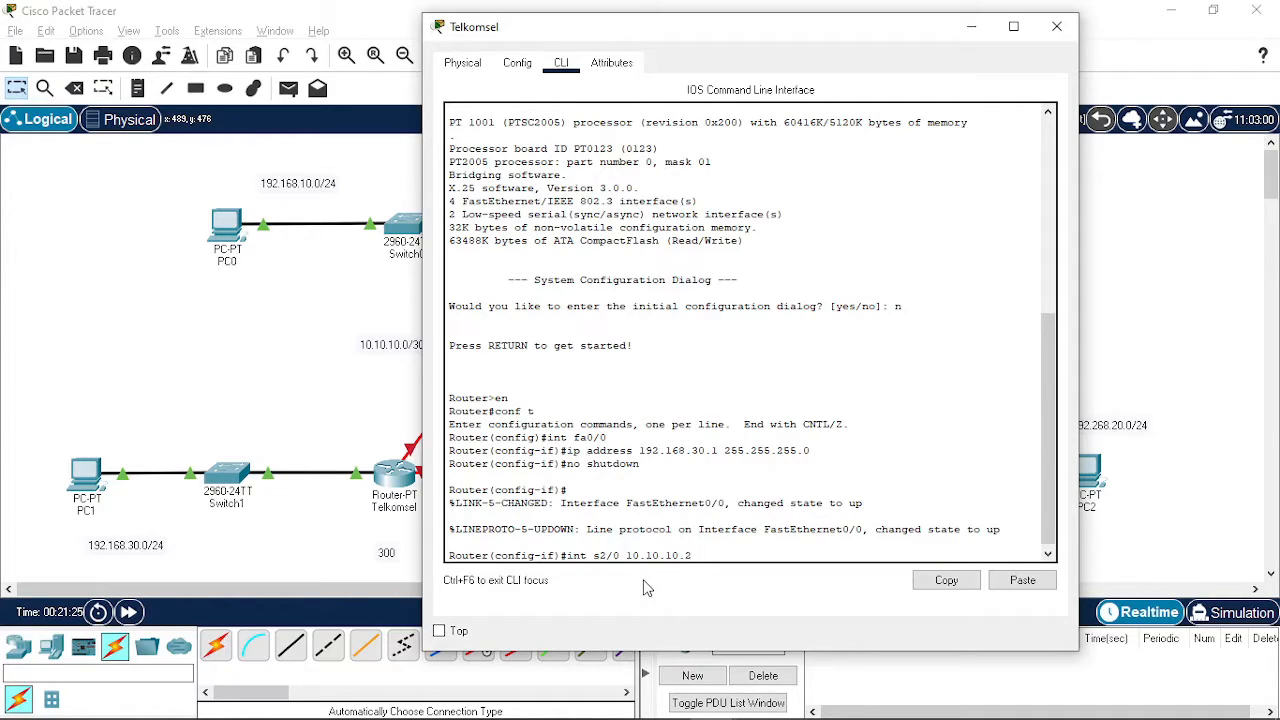
pyautogui.write('255.255.255.252')
pyautogui.press('BackSpace')
pyautogui.press('BackSpace')
pyautogui.press('BackSpace')
pyautogui.press('BackSpace')
pyautogui.press('BackSpace')
pyautogui.press('BackSpace')
pyautogui.press('BackSpace')
pyautogui.press('BackSpace')
pyautogui.press('BackSpace')
pyautogui.press('BackSpace')
pyautogui.press('BackSpace')
pyautogui.press('BackSpace')
pyautogui.press('BackSpace')
pyautogui.press('BackSpace')
pyautogui.press('BackSpace')
pyautogui.press('BackSpace')
pyautogui.press('BackSpace')
pyautogui.press('BackSpace')
pyautogui.press('BackSpace')
pyautogui.press('BackSpace')
pyautogui.press('BackSpace')
pyautogui.press('BackSpace')
pyautogui.press('BackSpace')
pyautogui.press('BackSpace')
# Leave the fa0/0 configuration and assign IP address 10.10.10.2 with mask 255.255.255.252 to the Telkomsel router's interface s2/0
pyautogui.write('ex')
pyautogui.press('Return')
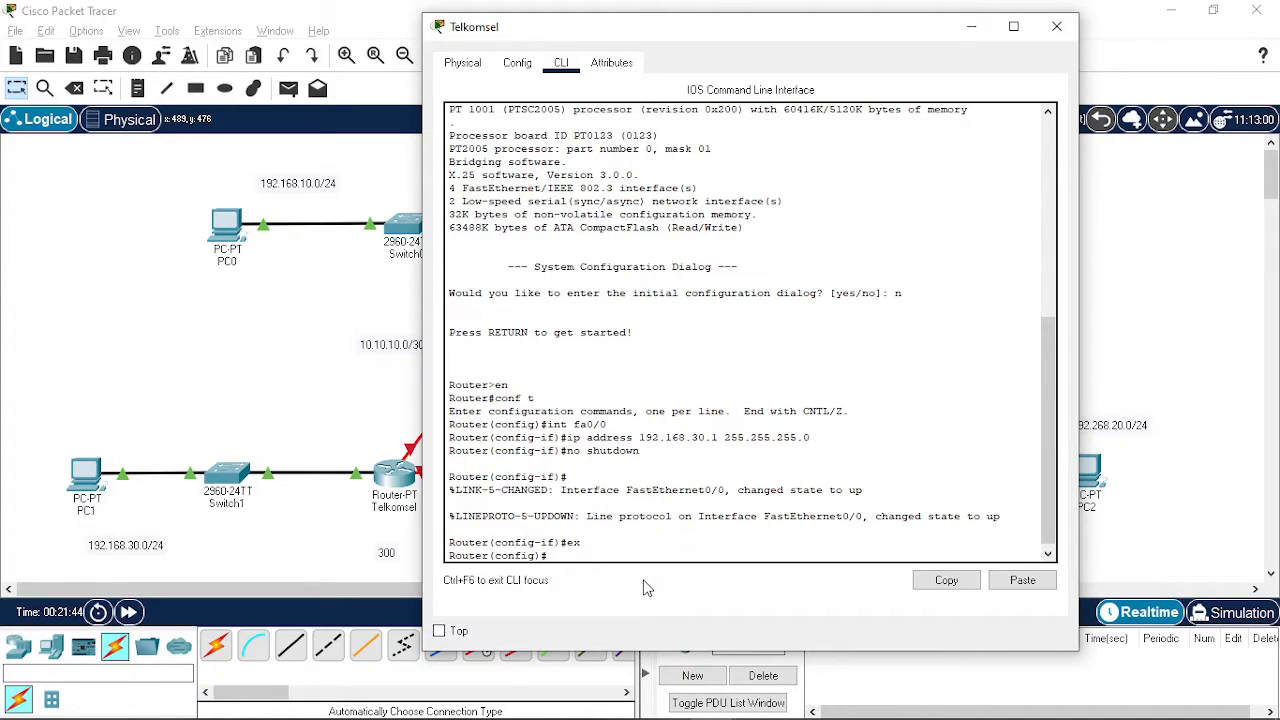
pyautogui.write('int s2/0')
pyautogui.press('Return')
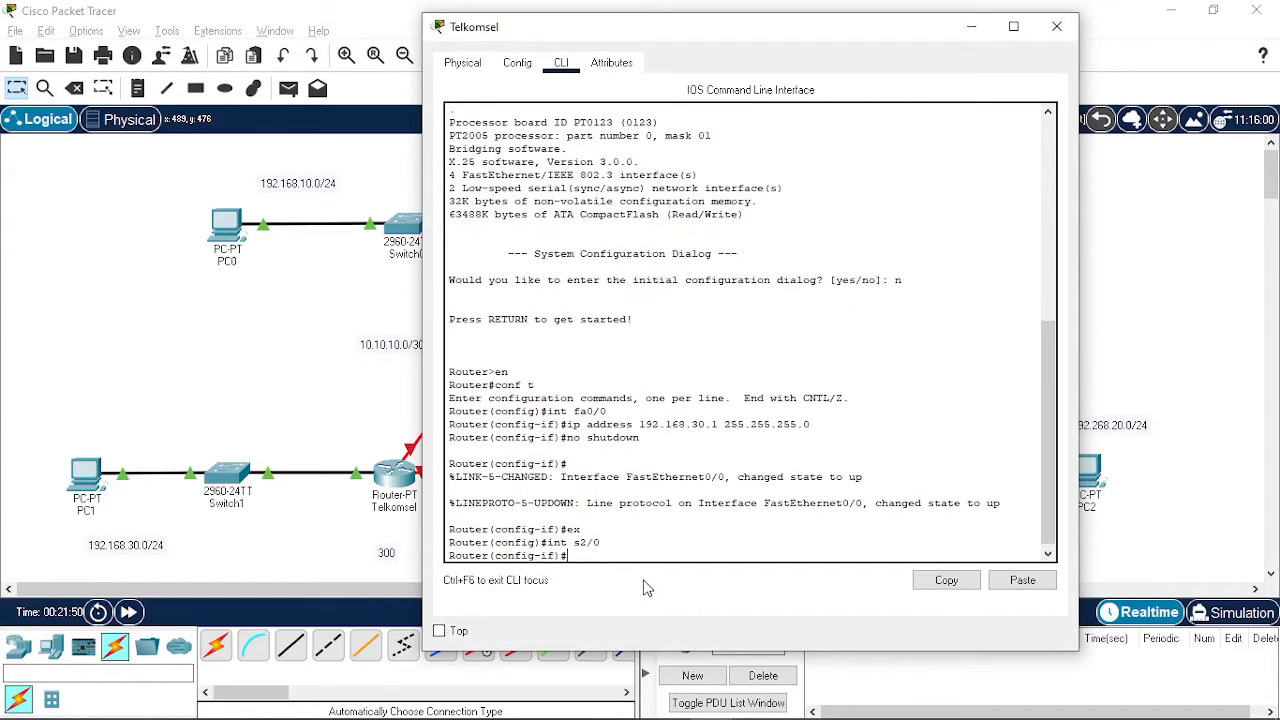
pyautogui.write('ip address 10.10.10.2 25')
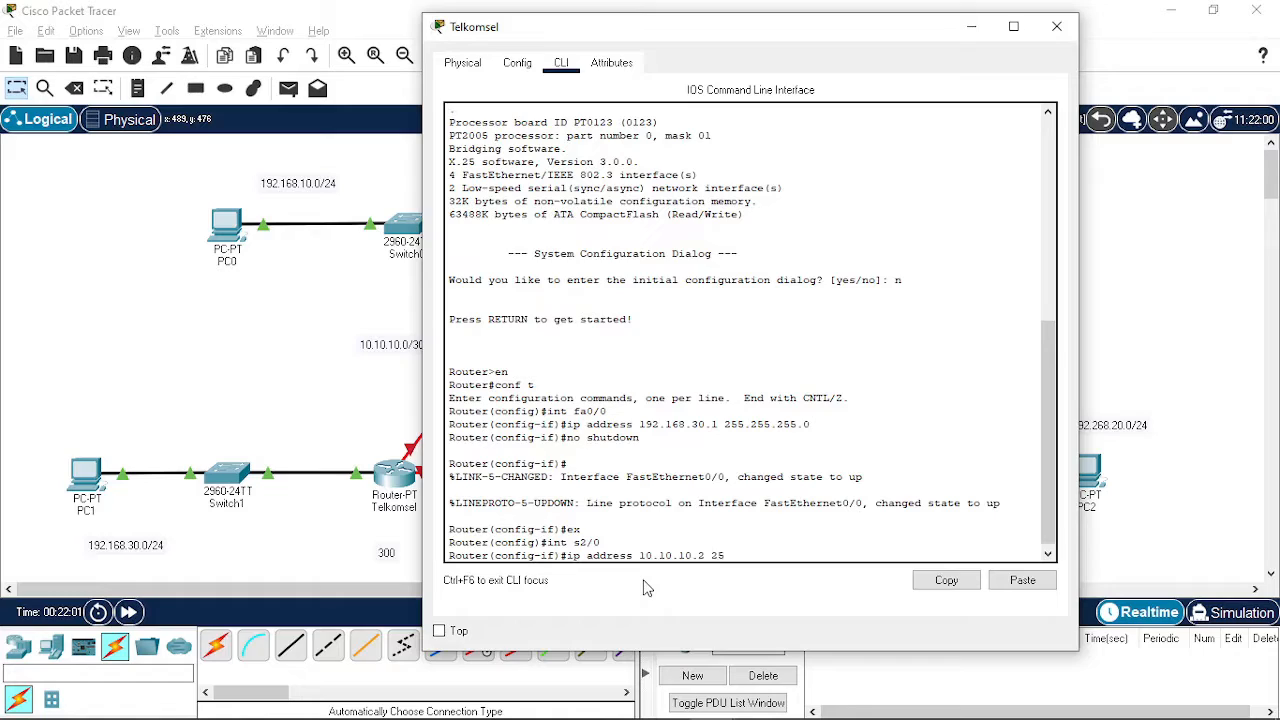
pyautogui.write('5.255.255.252')
pyautogui.press('Return')
# Enable the Telkomsel router's interface s2/0 with no shutdown and leave its interface configuration
pyautogui.write('no')
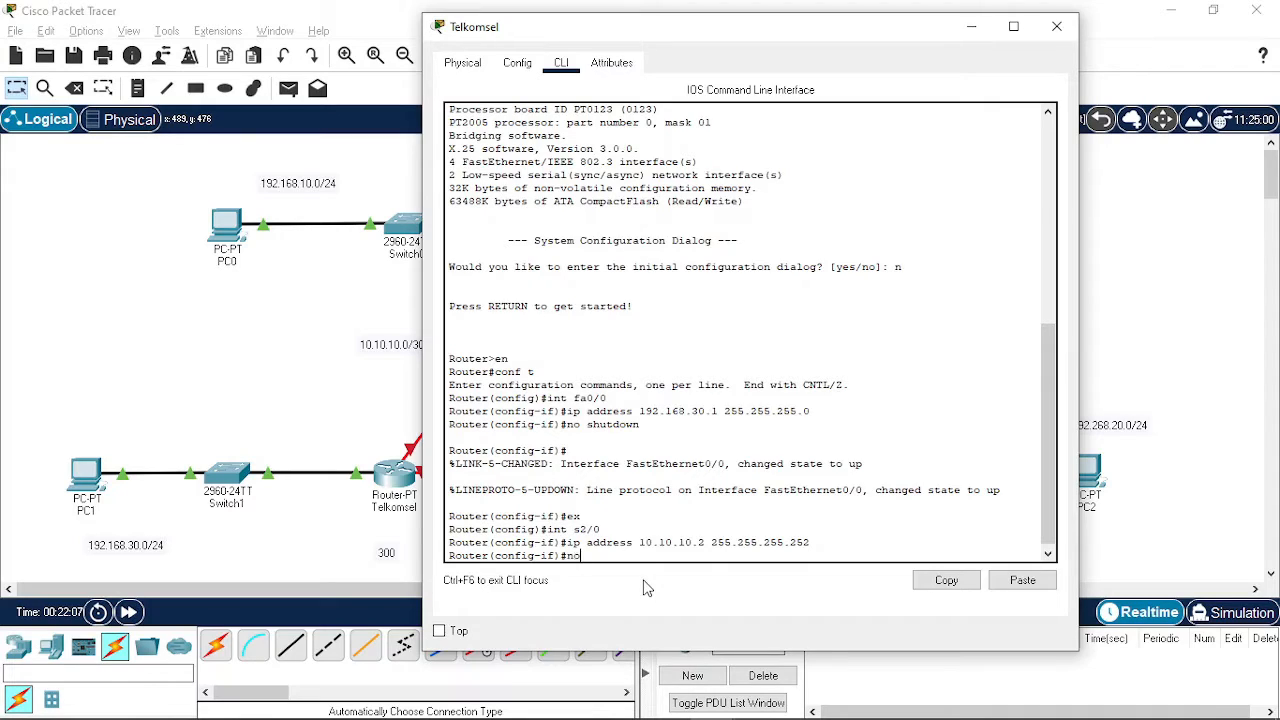
pyautogui.write(' shutdown')
pyautogui.press('Return')
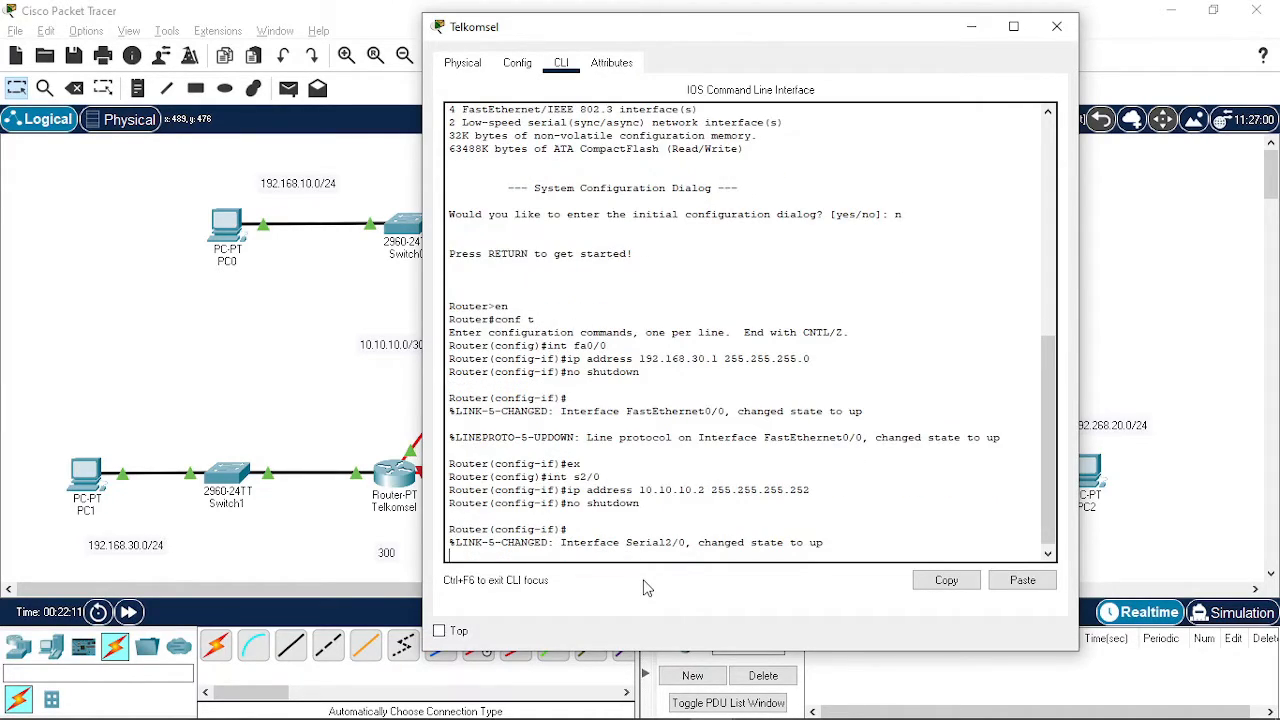
pyautogui.write('ex')
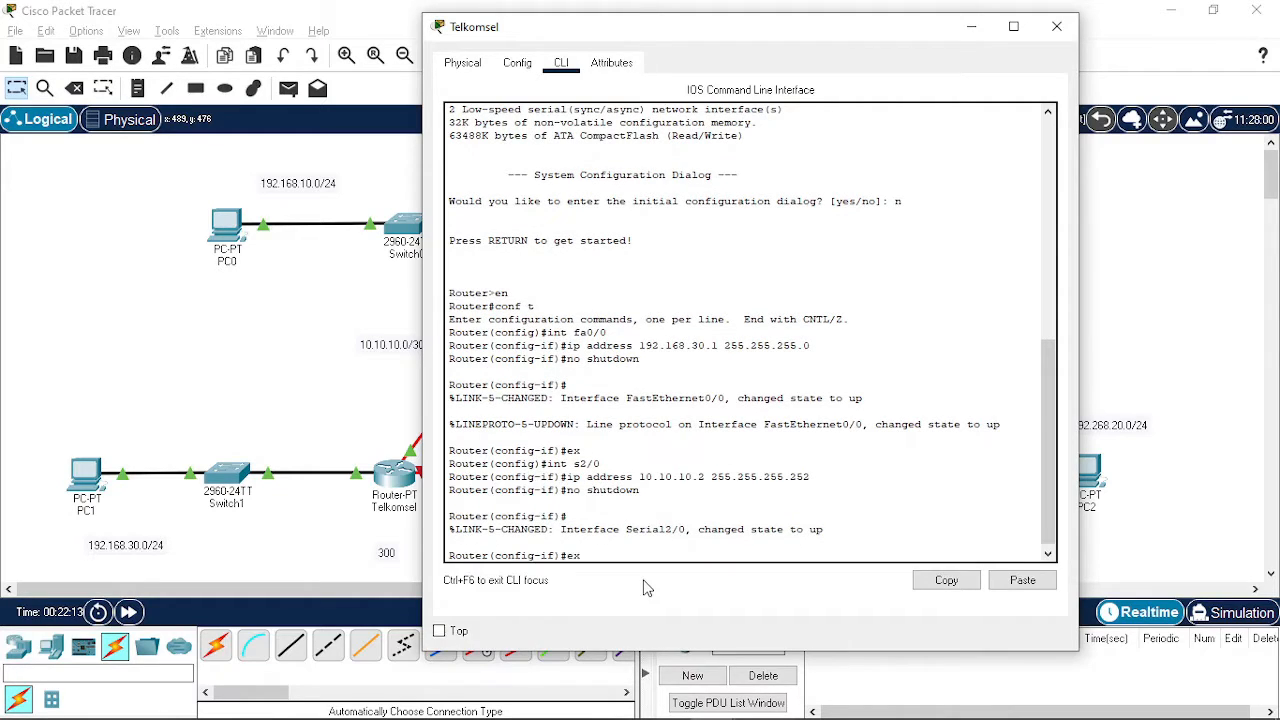
pyautogui.press('Return')
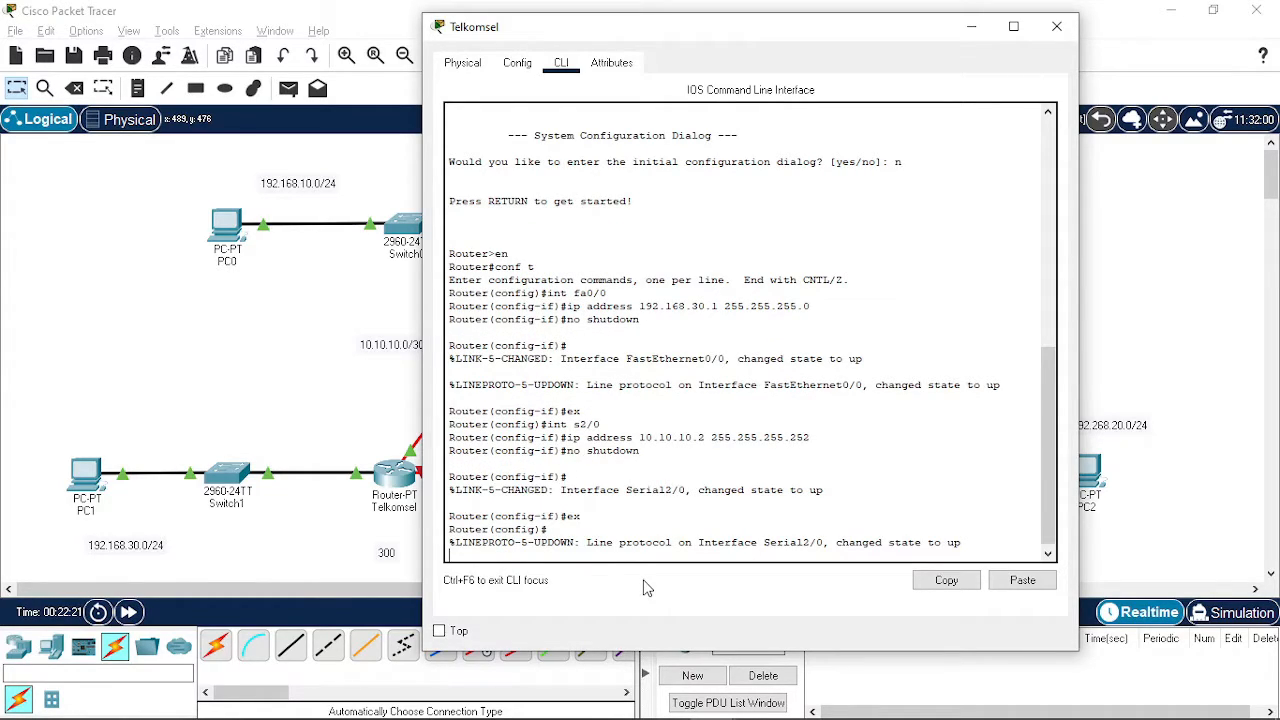
pyautogui.press('Return')
# Assign IP address 30.30.30.2 with mask 255.255.255.252 to the Telkomsel router's interface s3/0
pyautogui.write('int ')
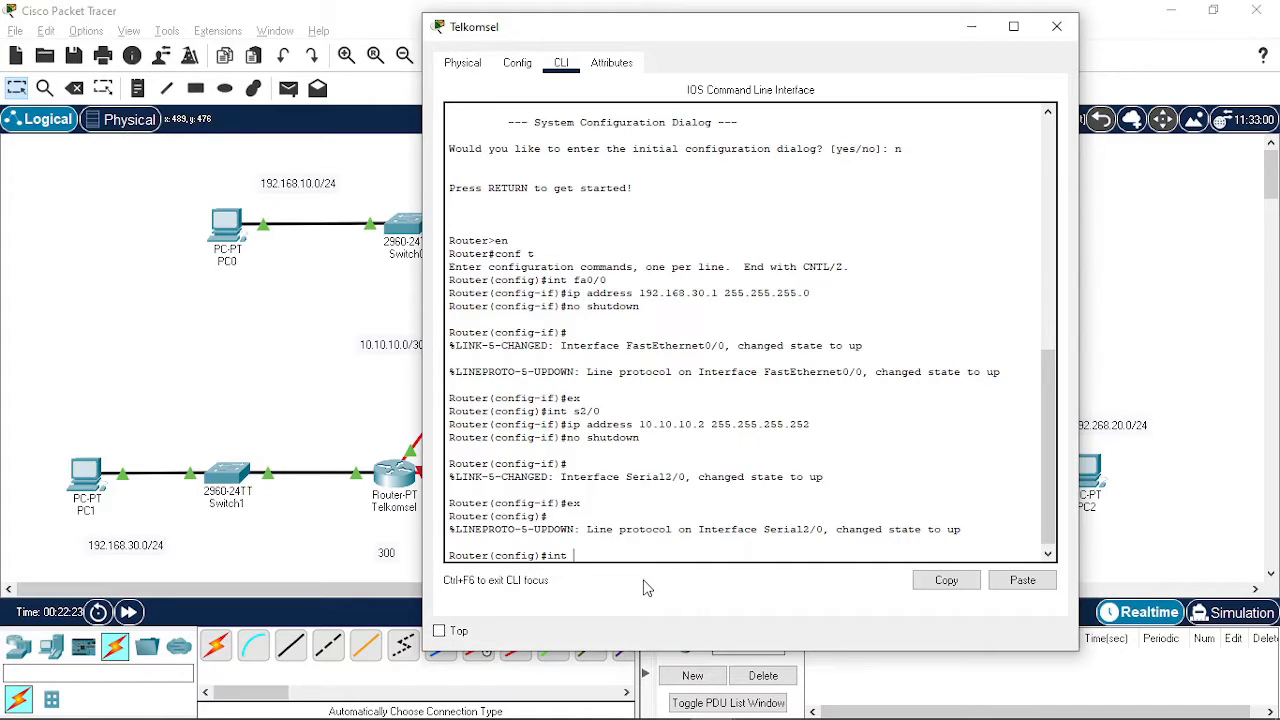
pyautogui.write('s3/0')
pyautogui.press('Return')
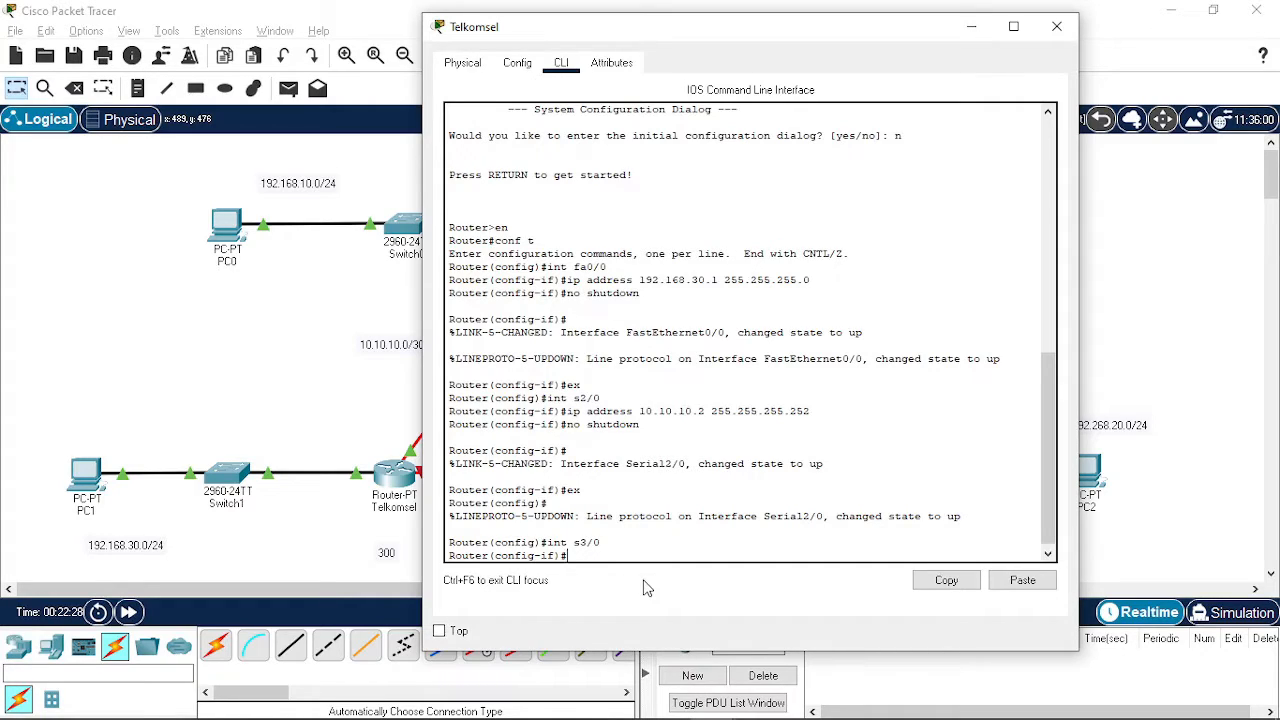
pyautogui.write('ip address 30.30.30.2 255')
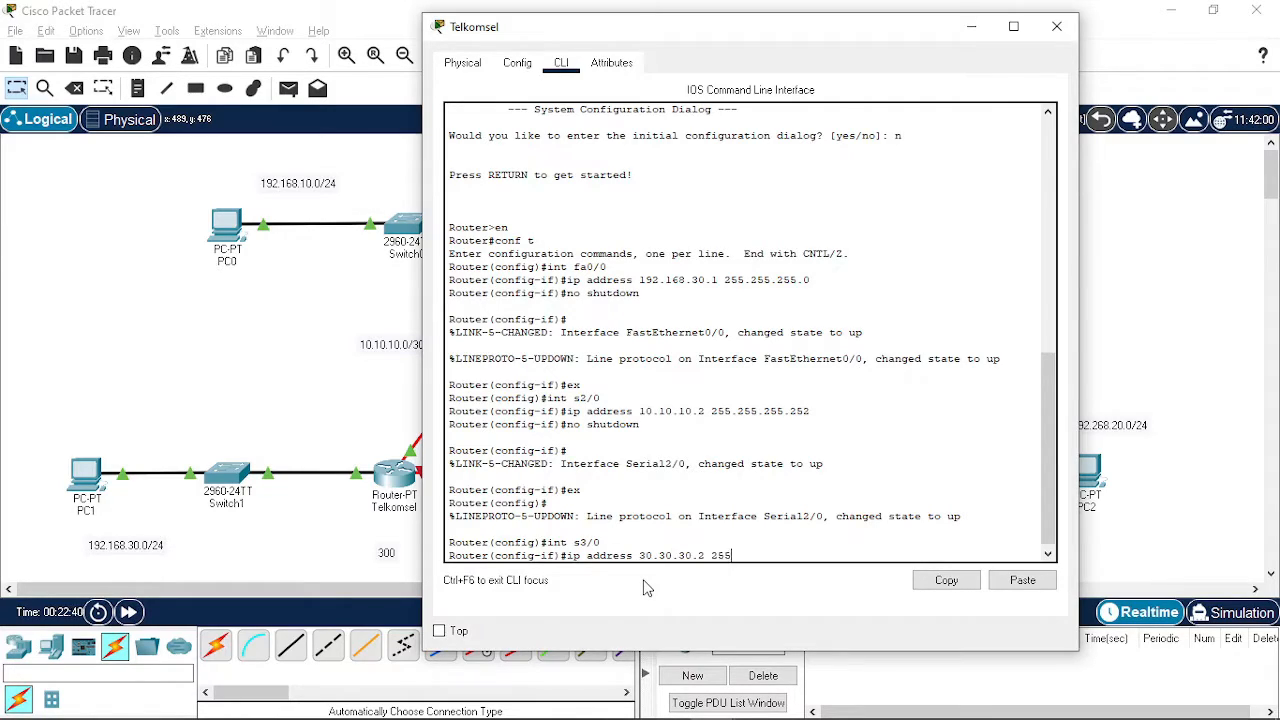
pyautogui.write('.255.255.252')
pyautogui.press('Return')
# Enable the Telkomsel router's interface s3/0 with no shutdown, exit its configuration and close the router window
pyautogui.write('no')
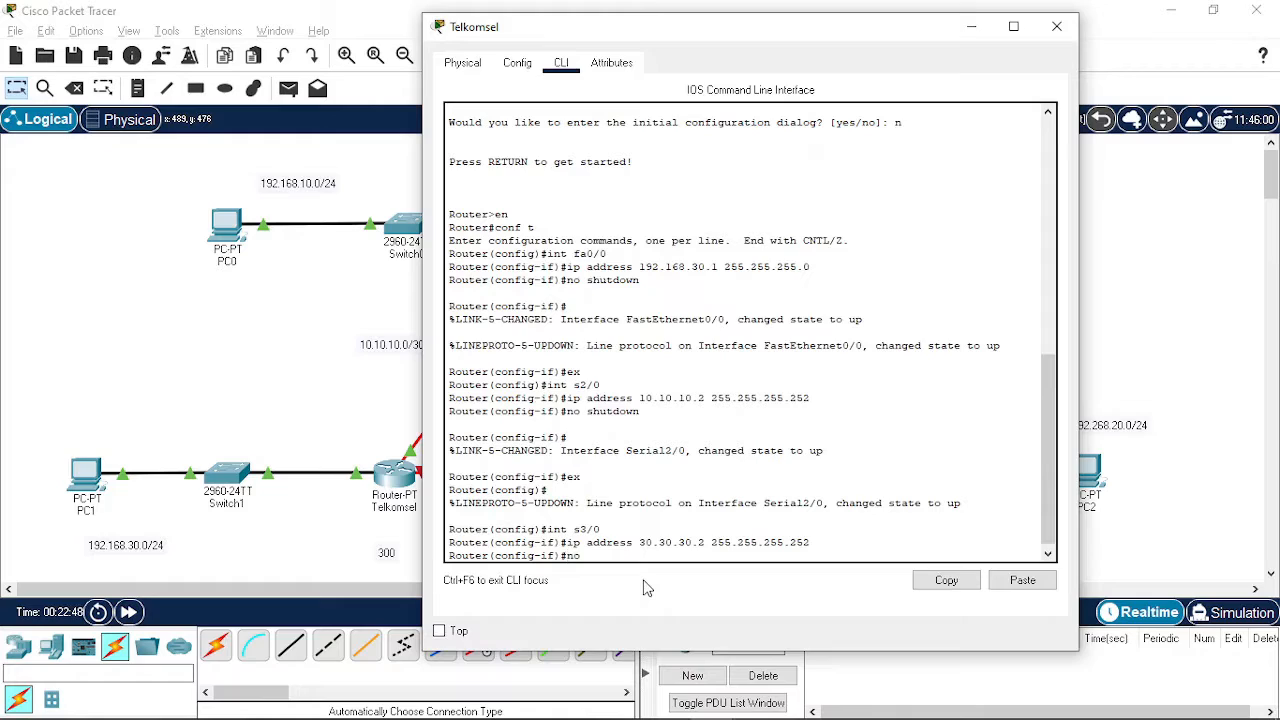
pyautogui.write(' shutdown')
pyautogui.press('Return')
pyautogui.press('Return')
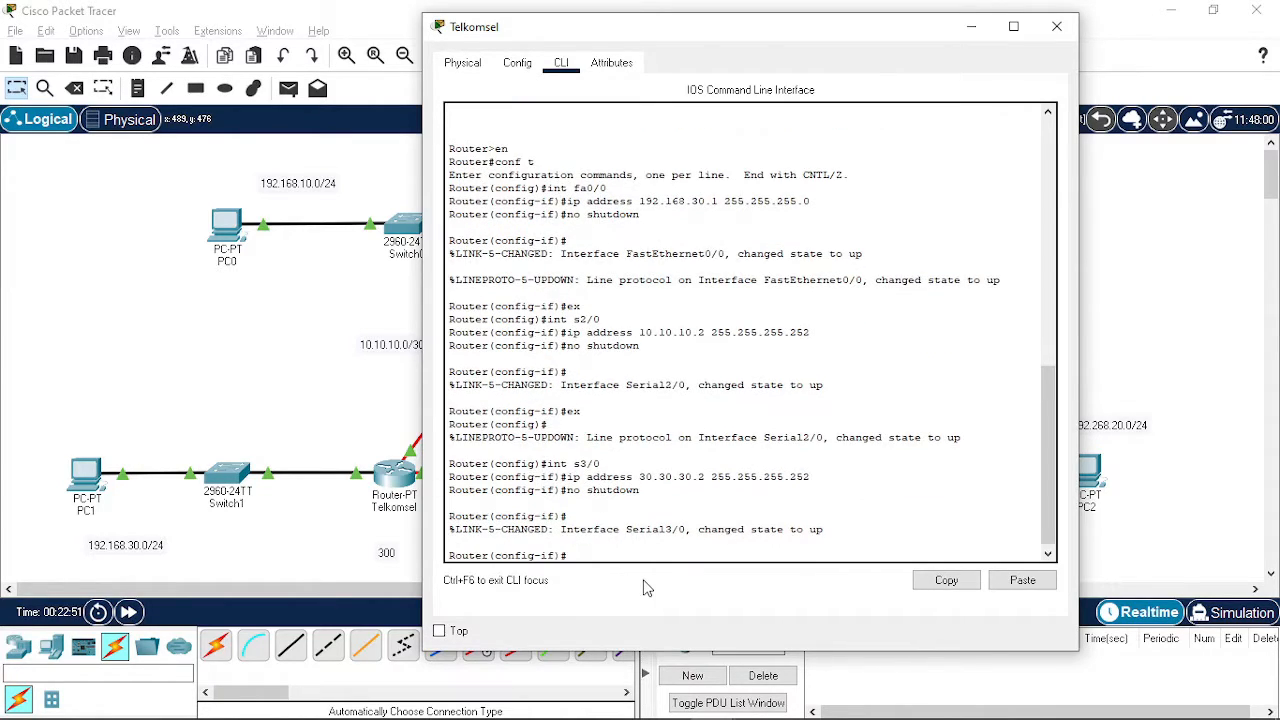
pyautogui.write('ex')
pyautogui.press('Return')
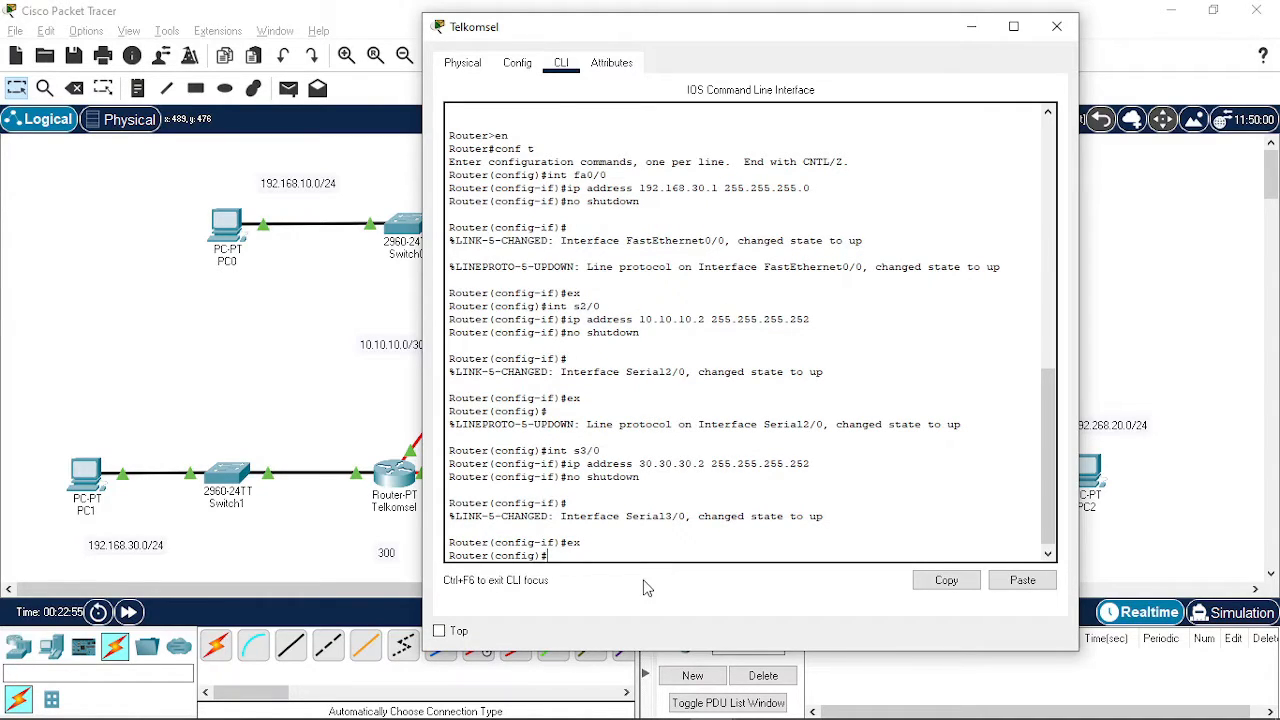
pyautogui.click(1051, 38)
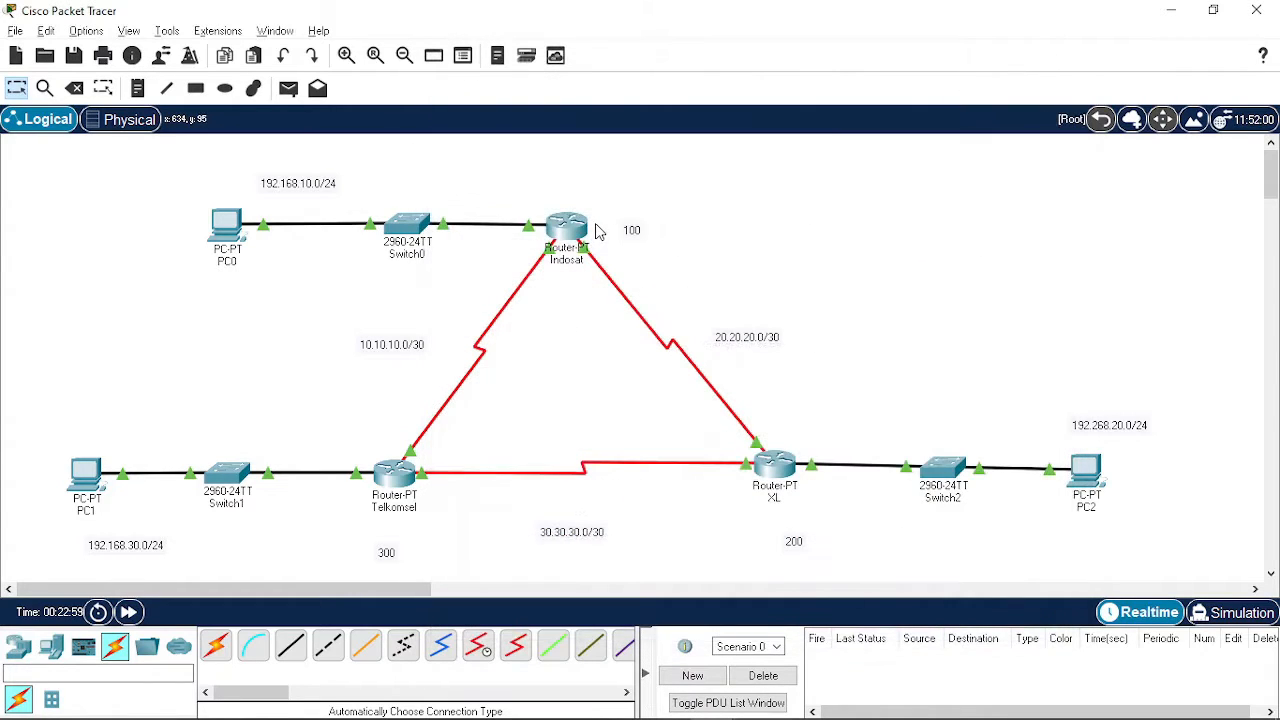
# Start BGP routing configuration with AS number 100 in the Indosat router's CLI
pyautogui.click(567, 227)
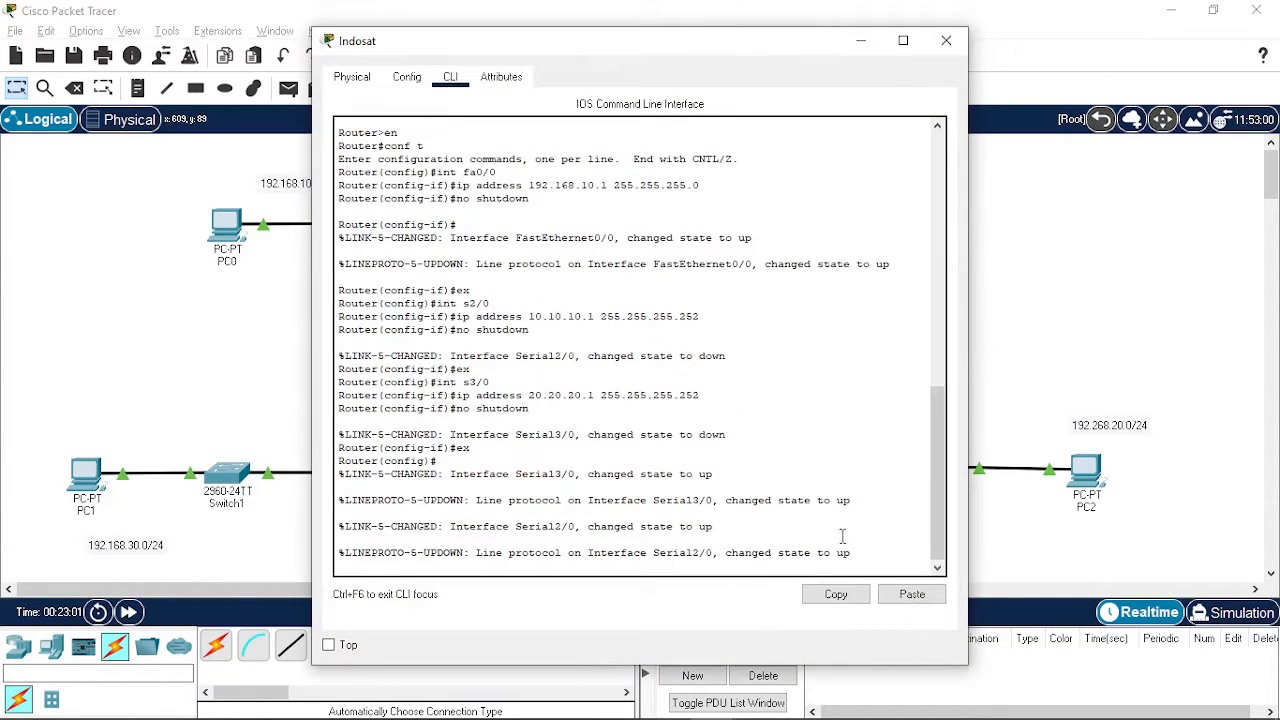
pyautogui.press('Return')
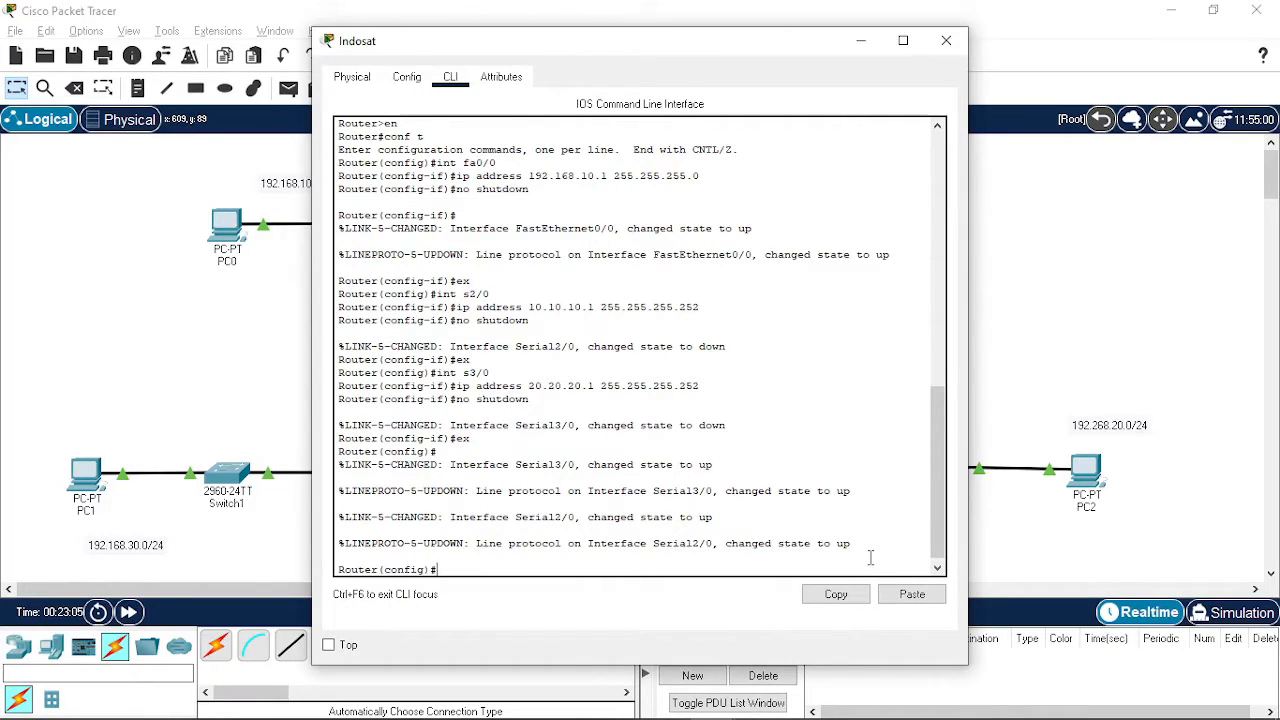
pyautogui.write('router bgp')
pyautogui.press('Return')
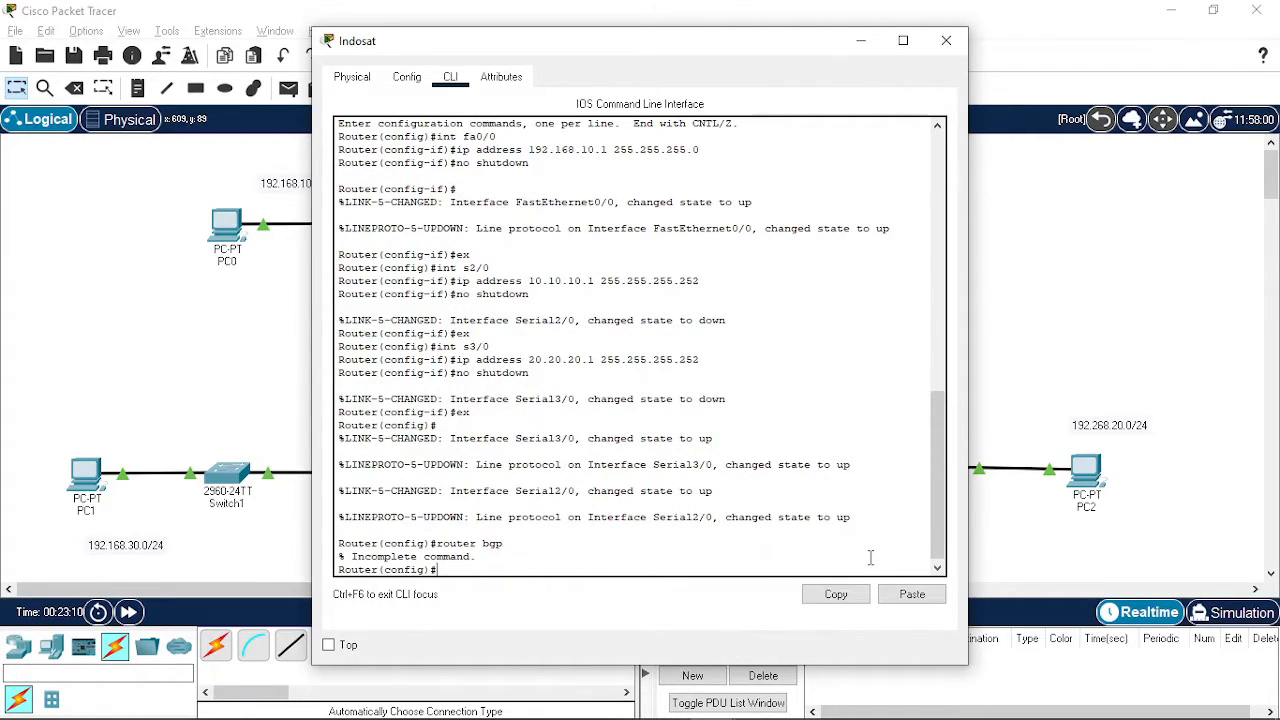
pyautogui.write('router bgp 100')
pyautogui.press('Return')
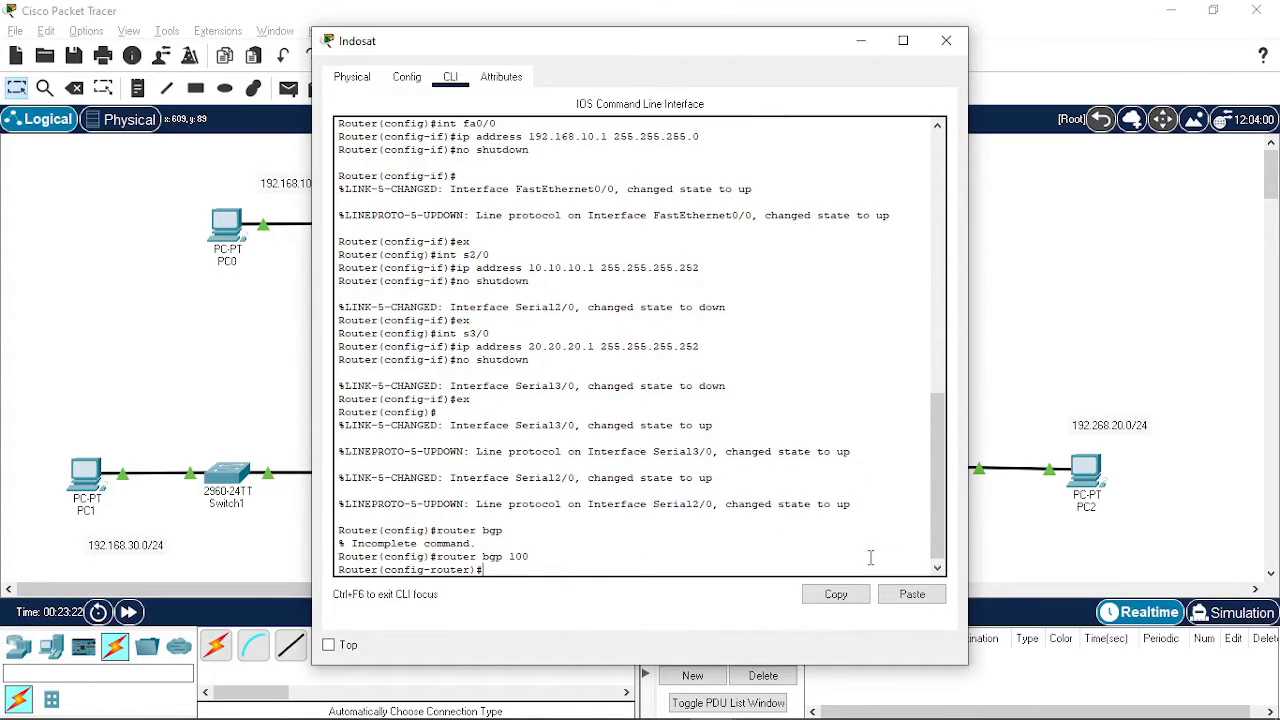
# Add BGP neighbor 10.10.10.2 with remote-as 300 on the Indosat router, consulting the topology for the link address
pyautogui.write('neighbor')
pyautogui.moveTo(763, 48); pyautogui.dragTo(683, 526)
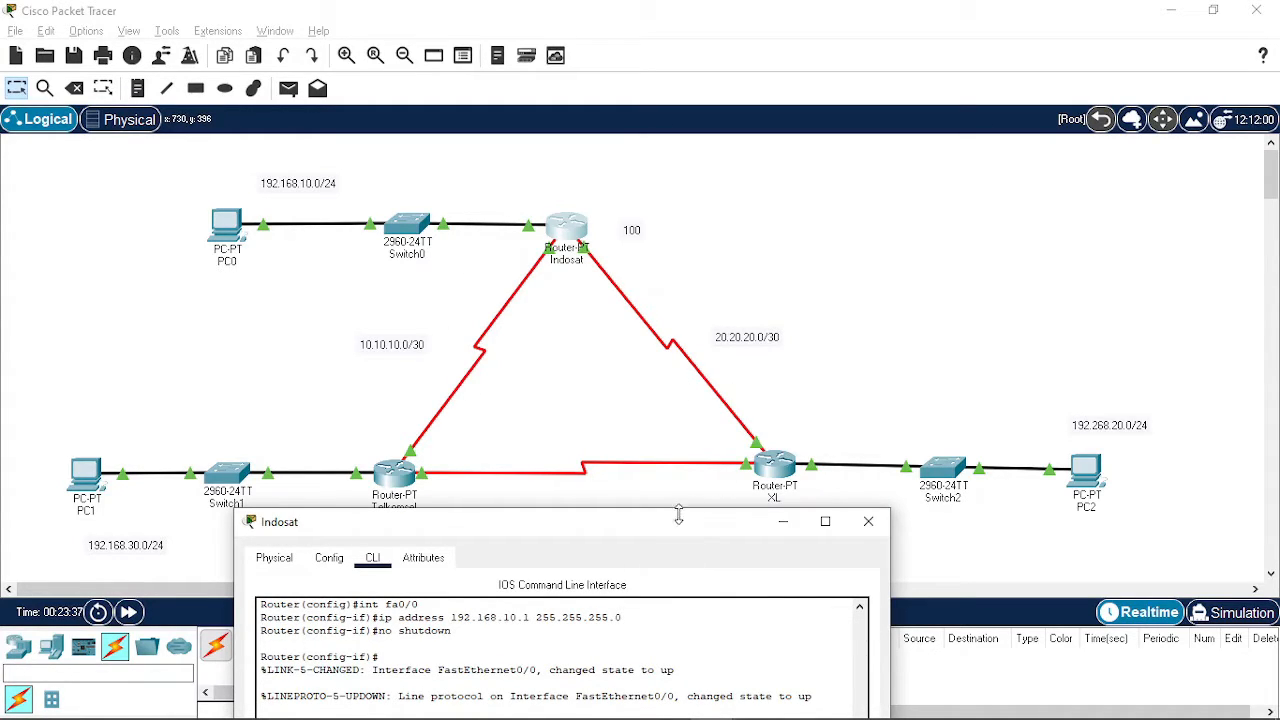
pyautogui.moveTo(669, 525); pyautogui.dragTo(648, 424)
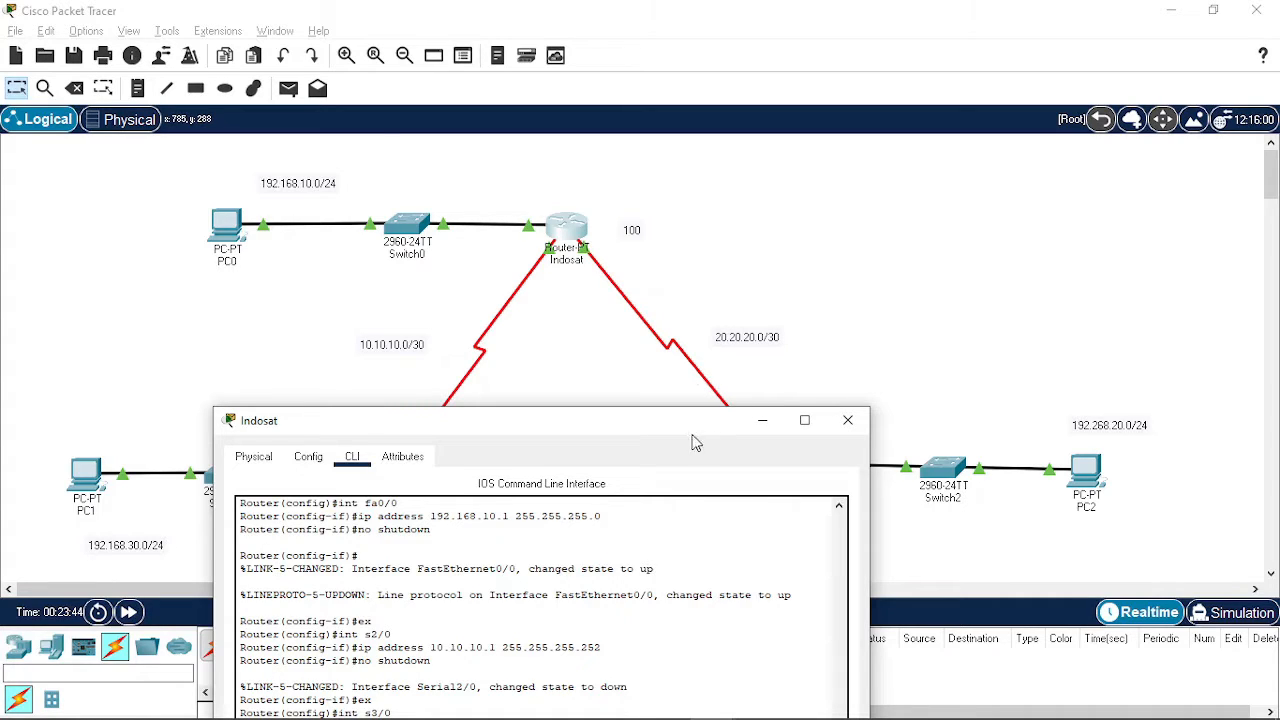
pyautogui.moveTo(490, 428); pyautogui.dragTo(508, 69)
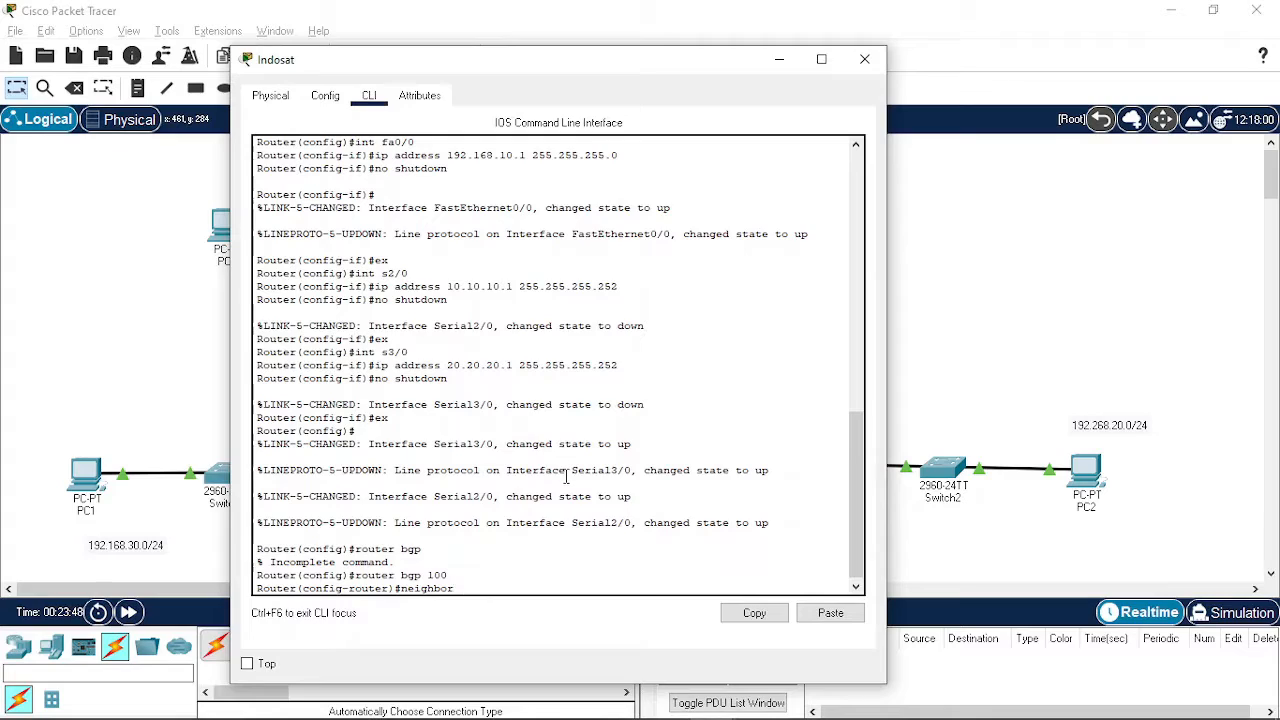
pyautogui.write('10.10.10.2 remote-as 300')
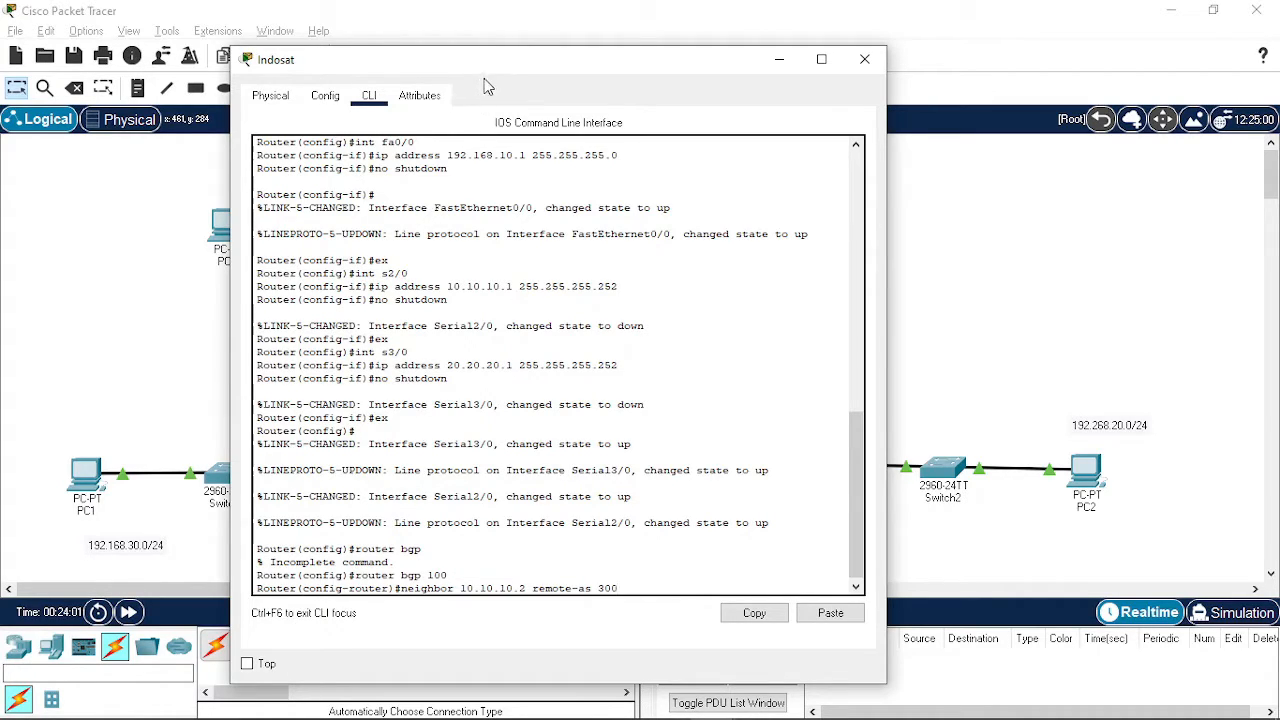
pyautogui.moveTo(488, 71); pyautogui.dragTo(477, 52)
pyautogui.press('Return')
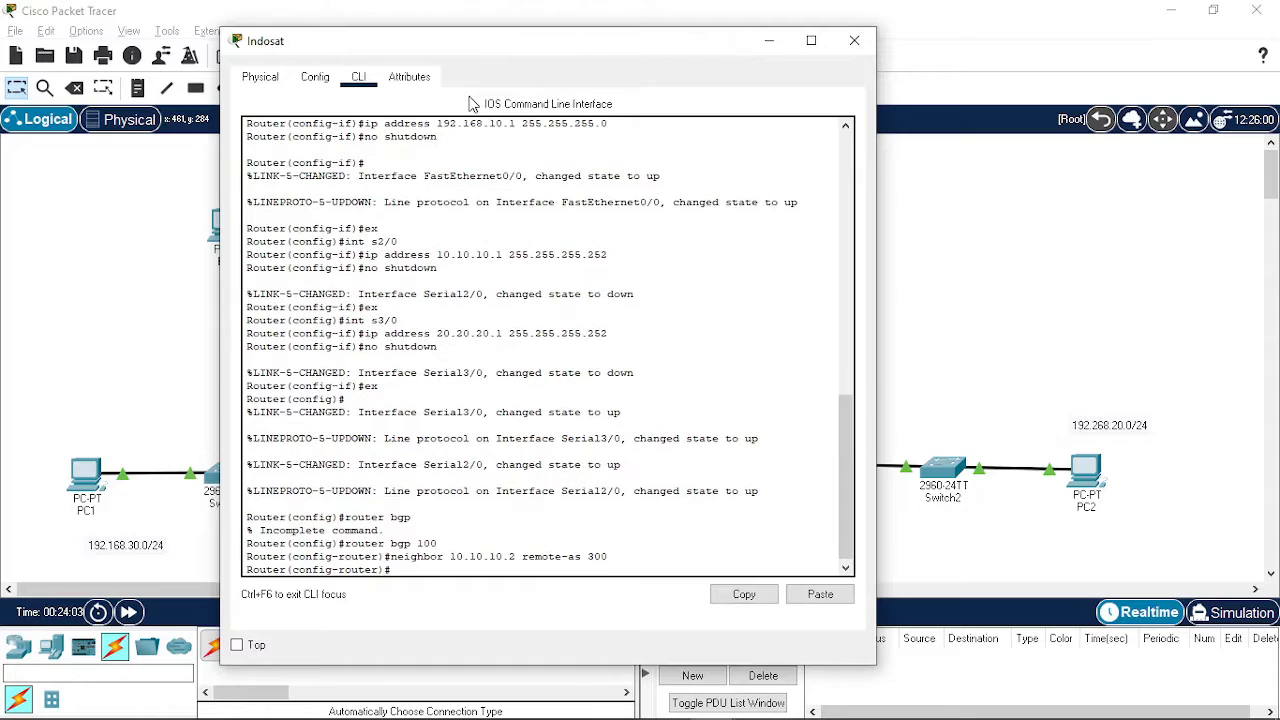
# Add BGP neighbor 20.20.20.2 with remote-as 200 on the Indosat router
pyautogui.write('neighbor')
pyautogui.write('20.20')
pyautogui.press('BackSpace')
pyautogui.press('BackSpace')
pyautogui.press('BackSpace')
pyautogui.write('.20.20.2 remote')
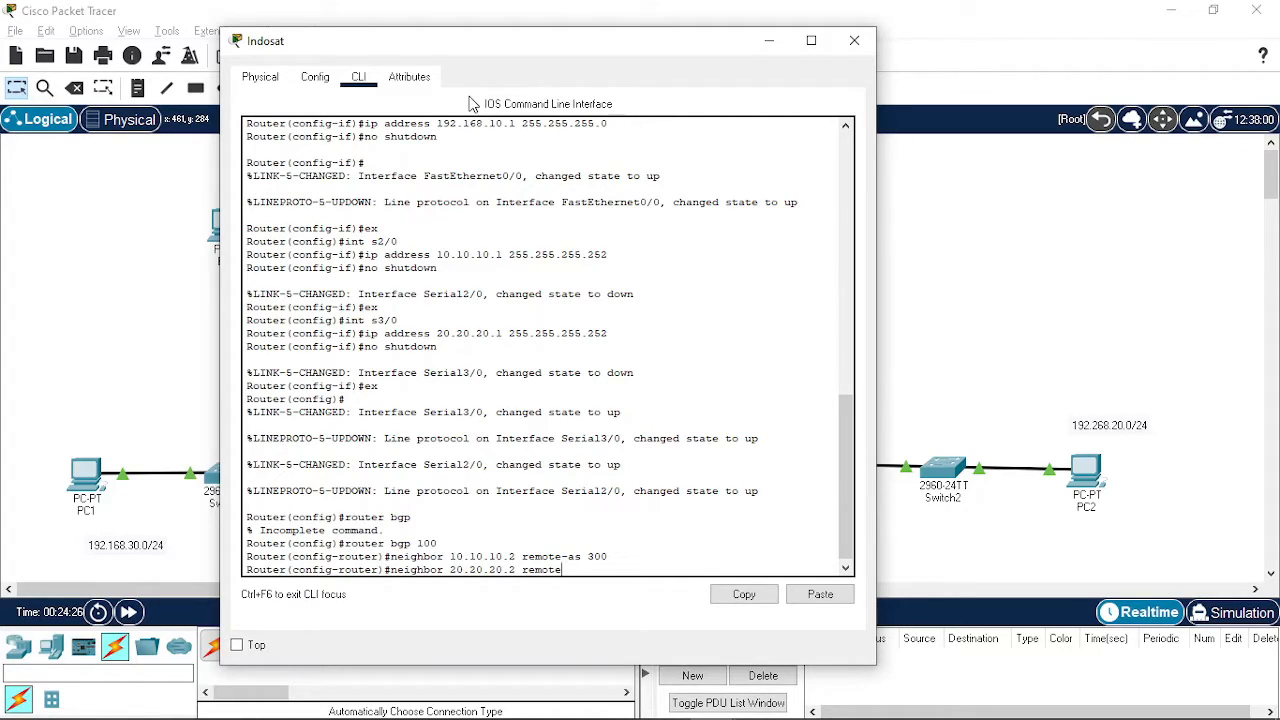
pyautogui.write('-as 200')
pyautogui.press('Return')
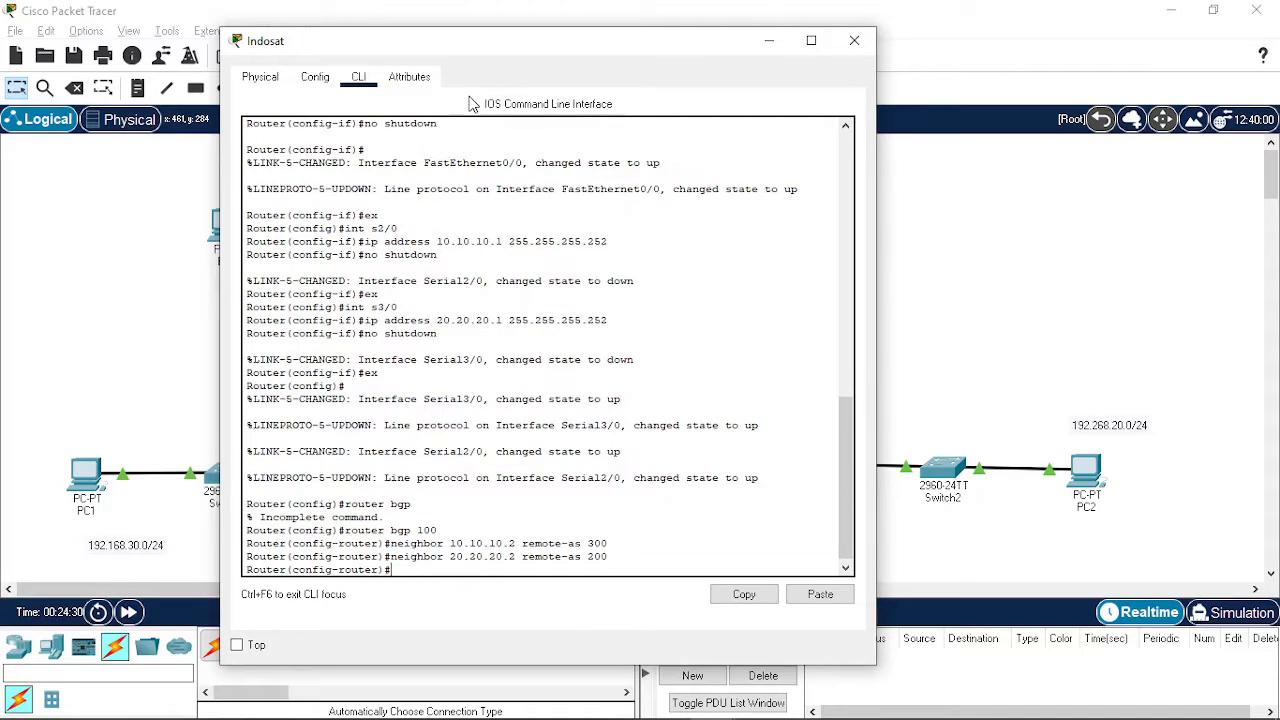
# Advertise network 10.10.10.0 with mask 255.255.255.252 in the Indosat router's BGP, checking the network labels in the topology
pyautogui.write('net')
pyautogui.moveTo(533, 45); pyautogui.dragTo(469, 566)
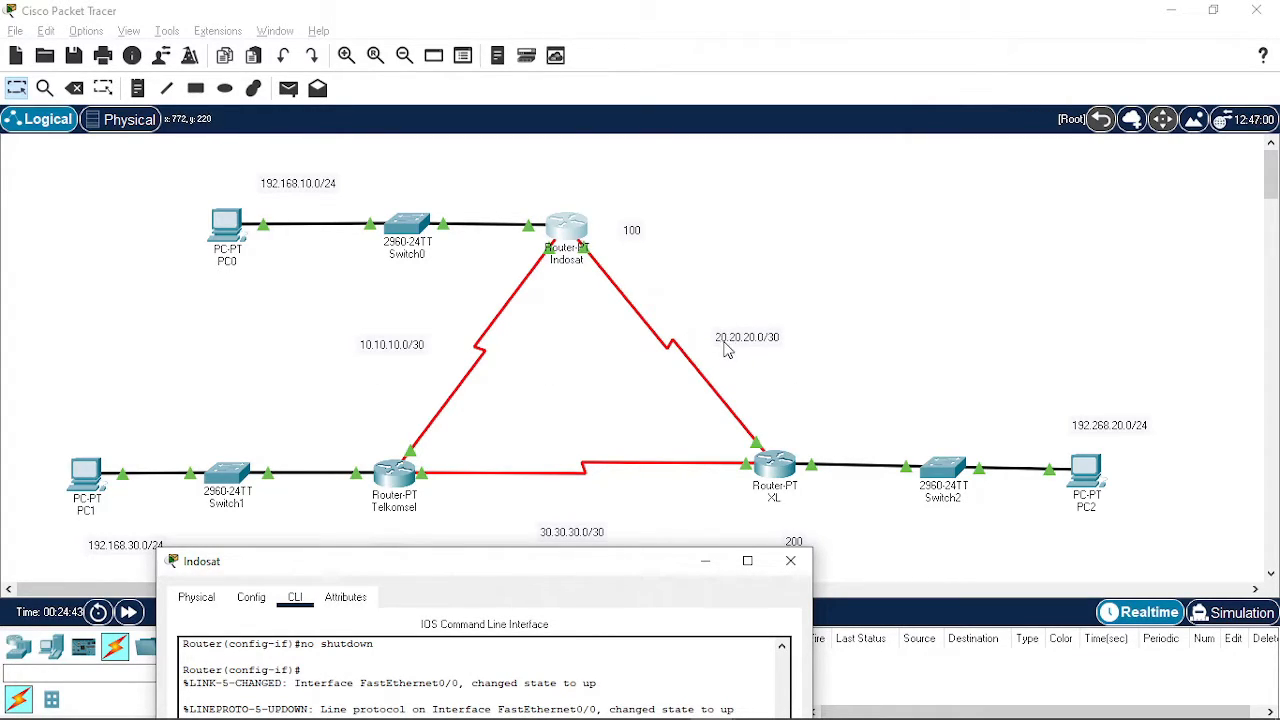
pyautogui.moveTo(598, 561); pyautogui.dragTo(680, 85)
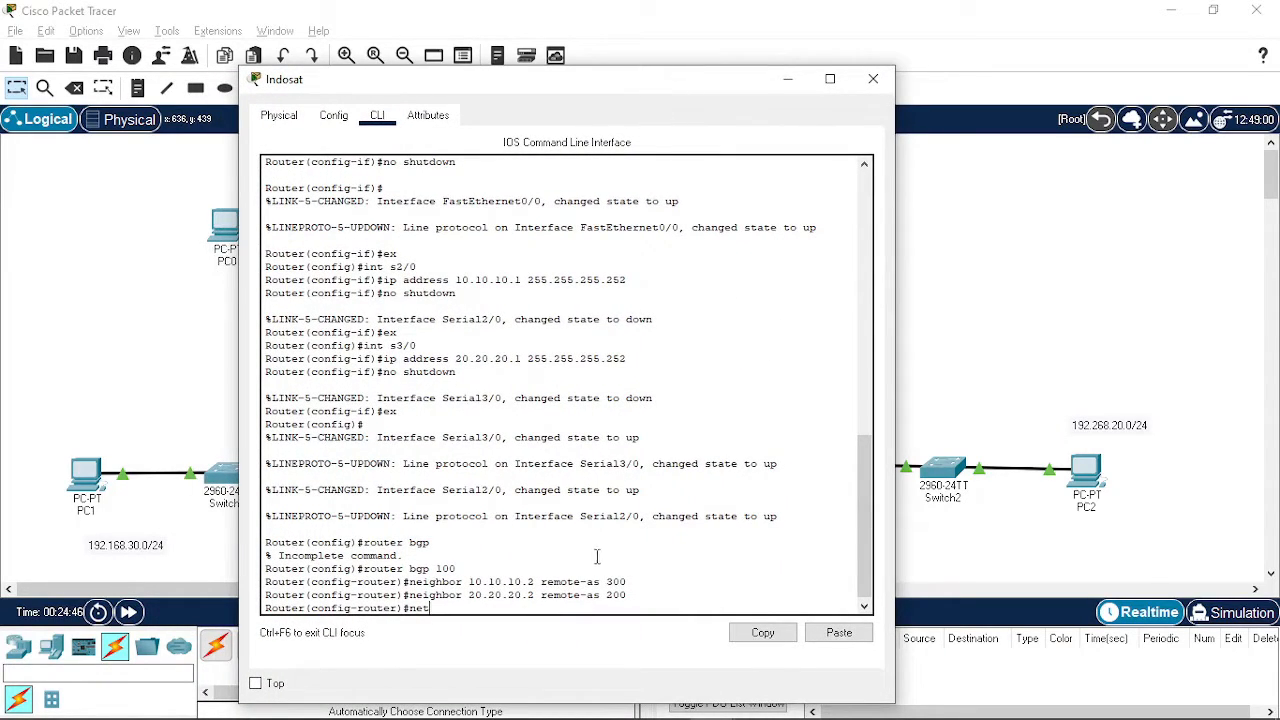
pyautogui.write('work 10.10.10.0 mask 255.255.255.')
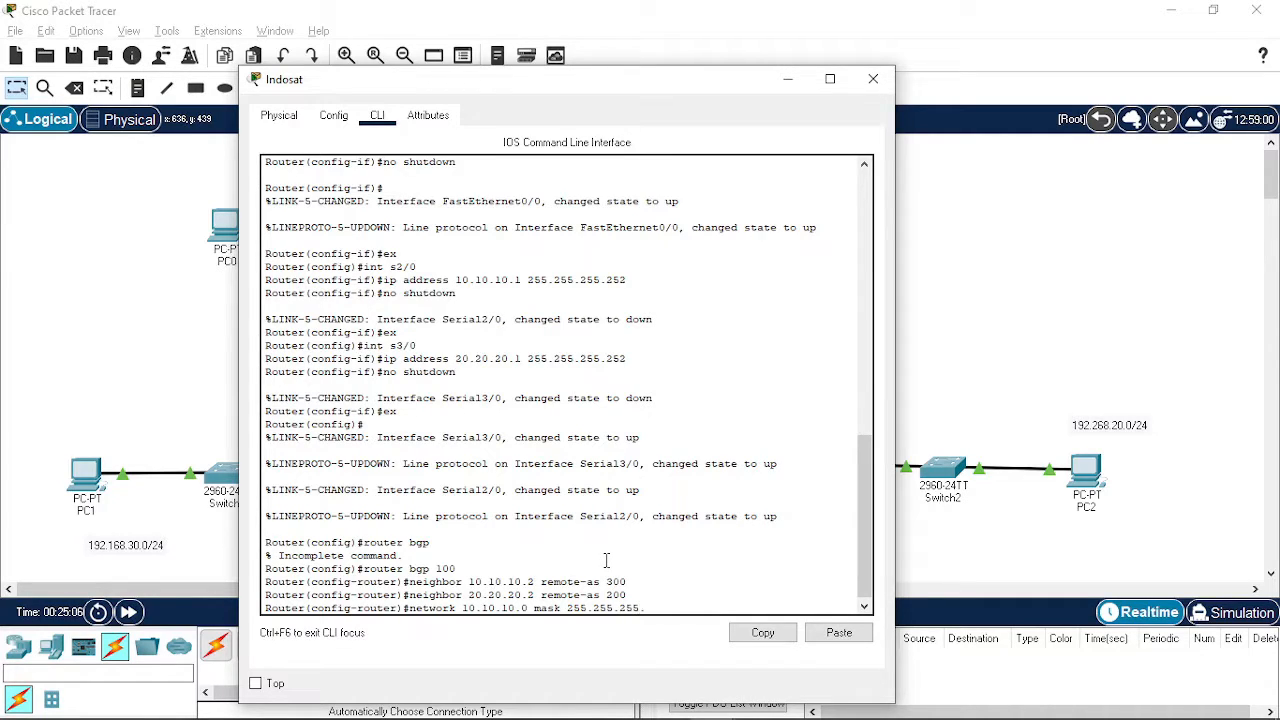
pyautogui.write('252')
pyautogui.press('Return')
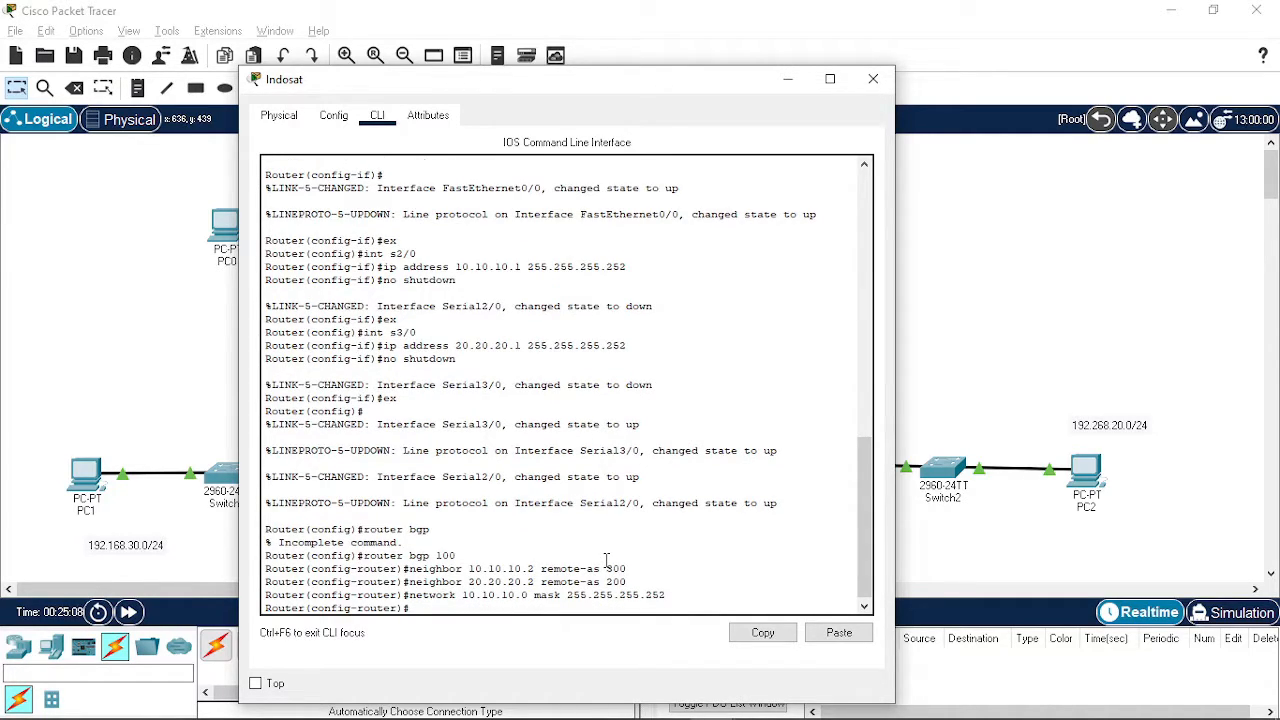
# Advertise network 20.20.20.0 with mask 255.255.255.252 in the Indosat router's BGP
pyautogui.write('network 20.20.20.0 maks')
pyautogui.press('BackSpace')
pyautogui.press('BackSpace')
pyautogui.press('BackSpace')
pyautogui.press('BackSpace')
pyautogui.press('BackSpace')
pyautogui.press('BackSpace')
pyautogui.press('BackSpace')
pyautogui.press('BackSpace')
pyautogui.write('20.0 mask 255')
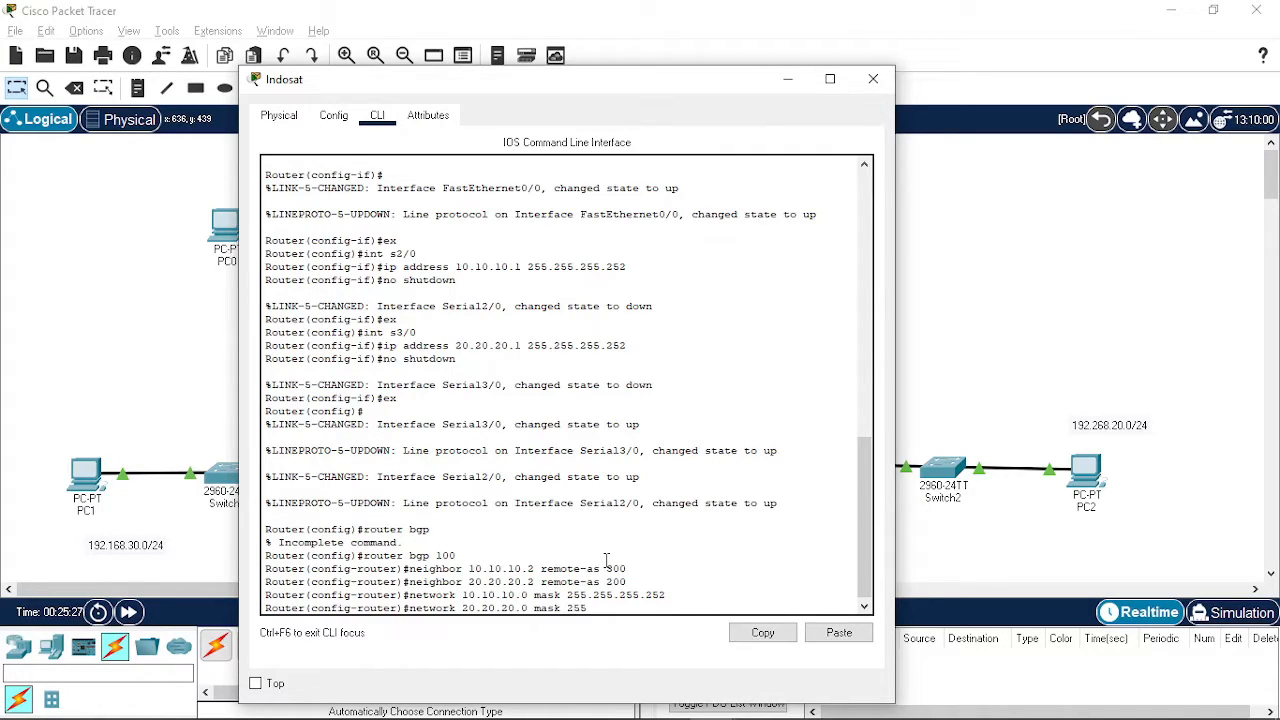
pyautogui.write('.255.255.252')
pyautogui.press('Return')
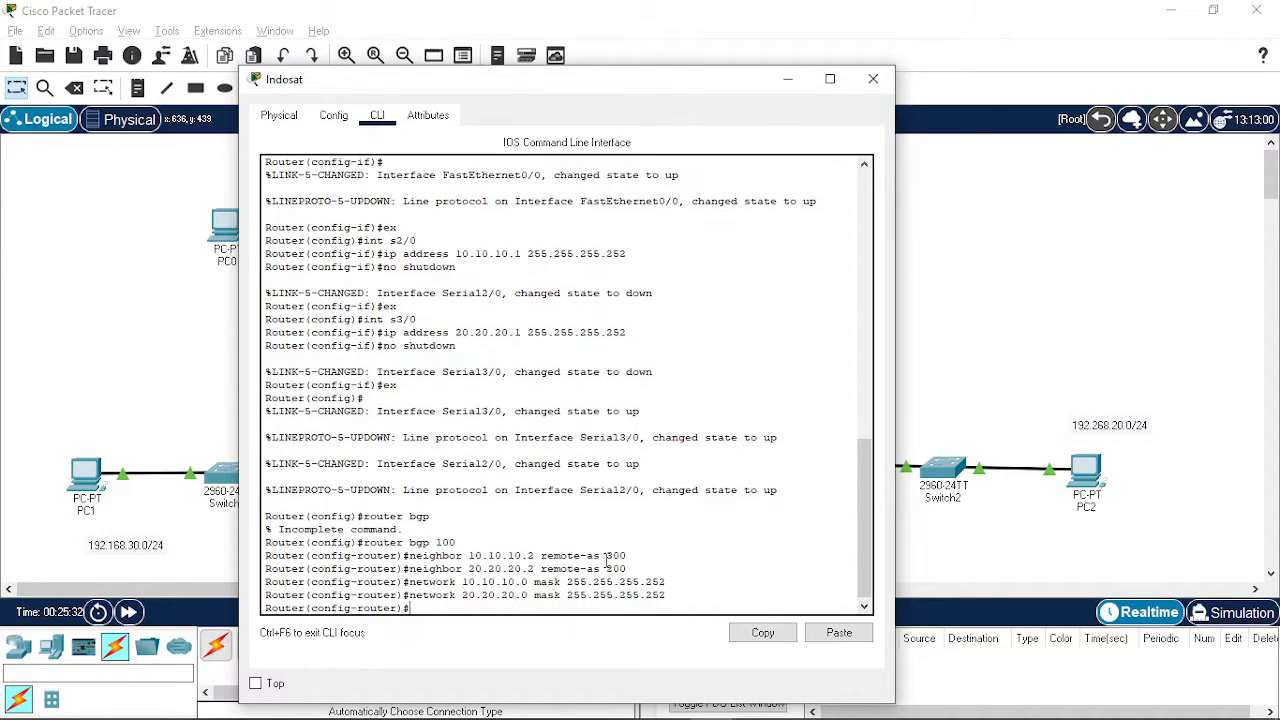
# Advertise network 192.168.10.0 with mask 255.255.255.0 in the Indosat router's BGP, then exit BGP configuration and close the router window
pyautogui.write('network 192.168.10.0 mask 255')
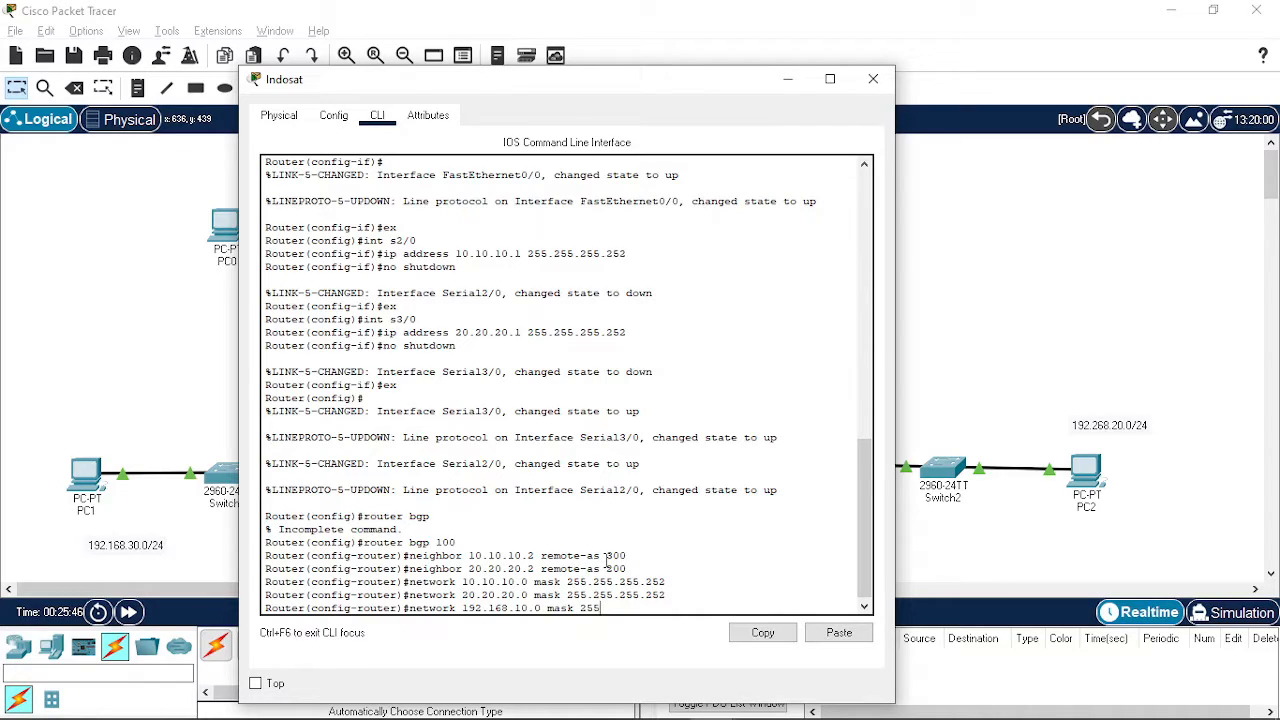
pyautogui.write('.255.255.0')
pyautogui.press('Return')
pyautogui.write('ex')
pyautogui.press('Return')
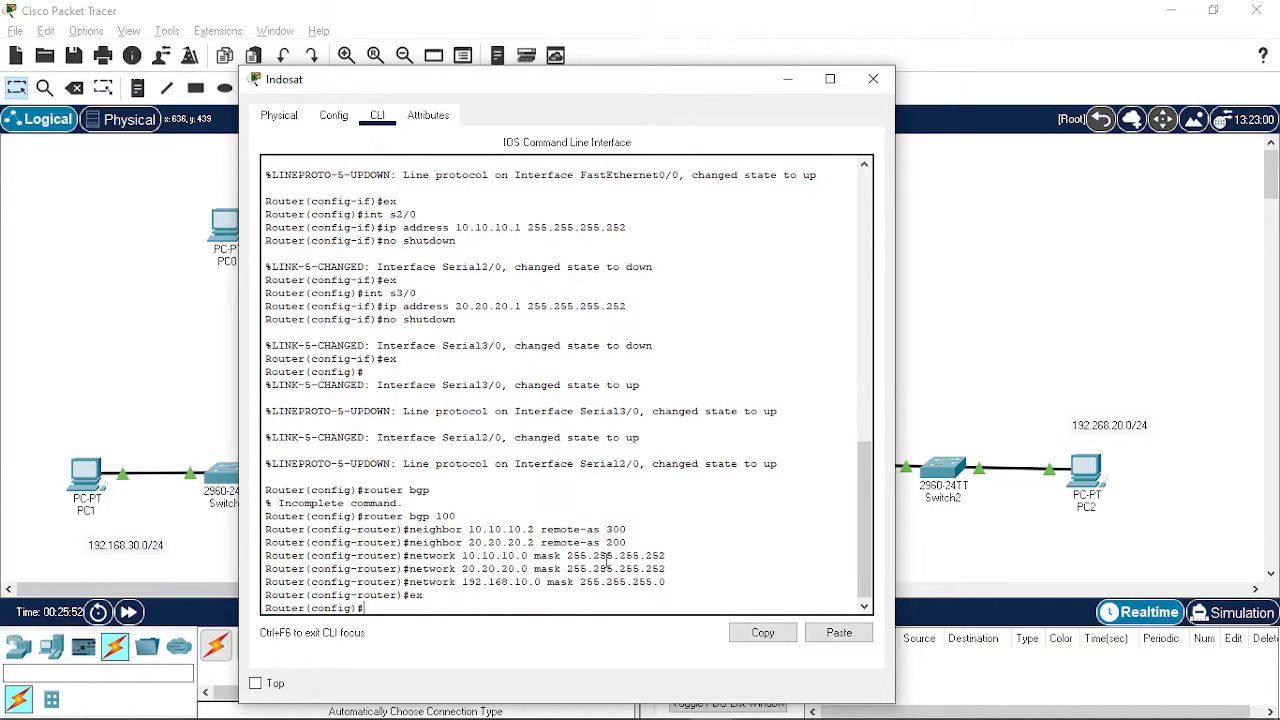
pyautogui.click(874, 80)
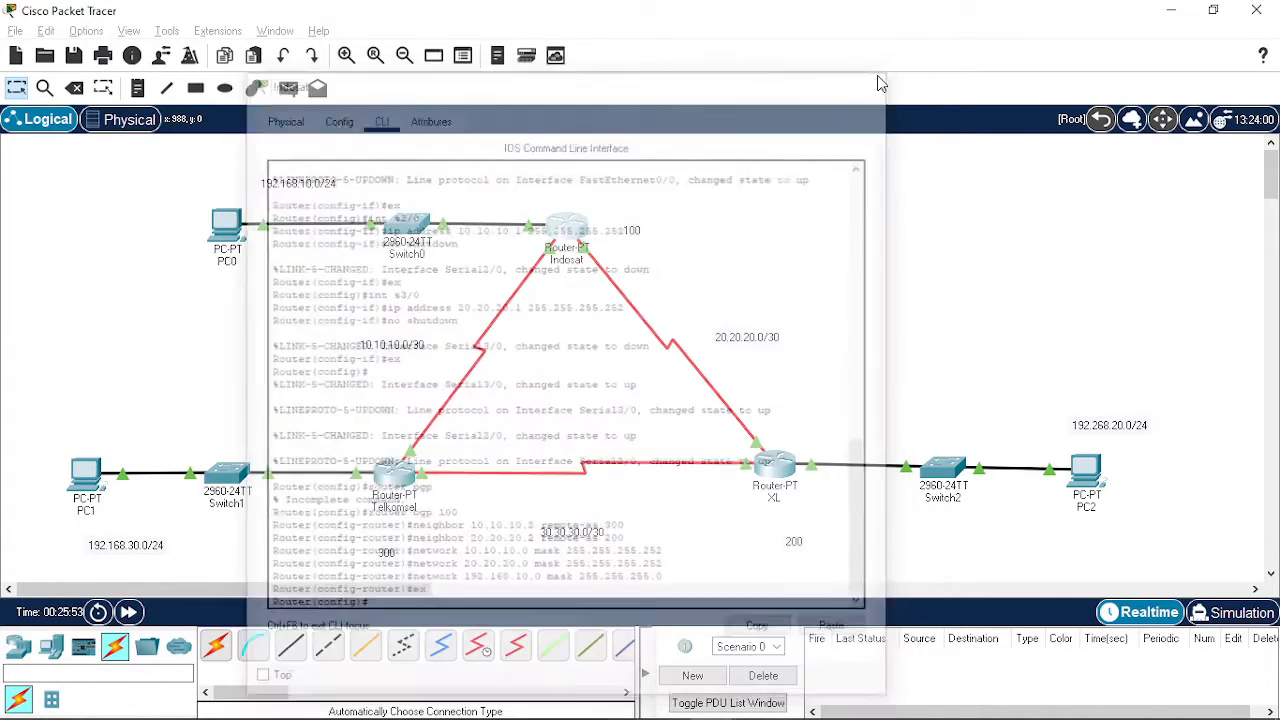
# Open the XL router's command line and start BGP configuration for AS 200
pyautogui.click(773, 477)
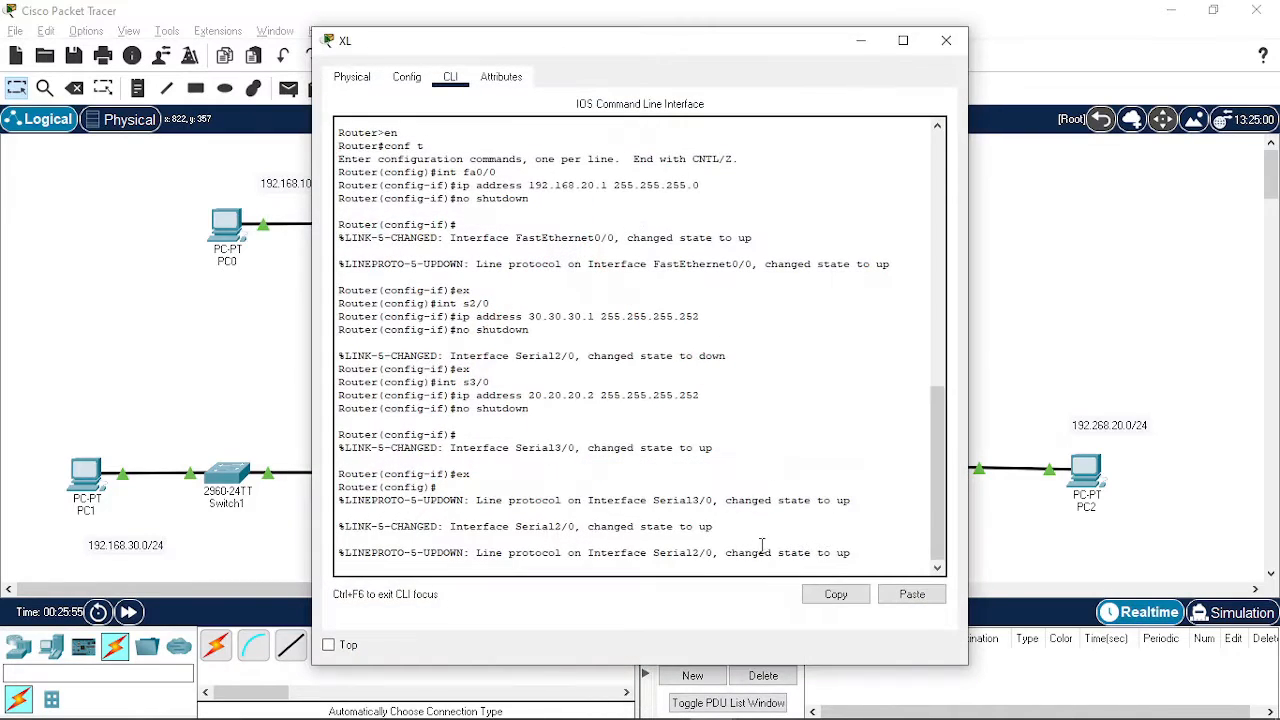
pyautogui.press('Return')
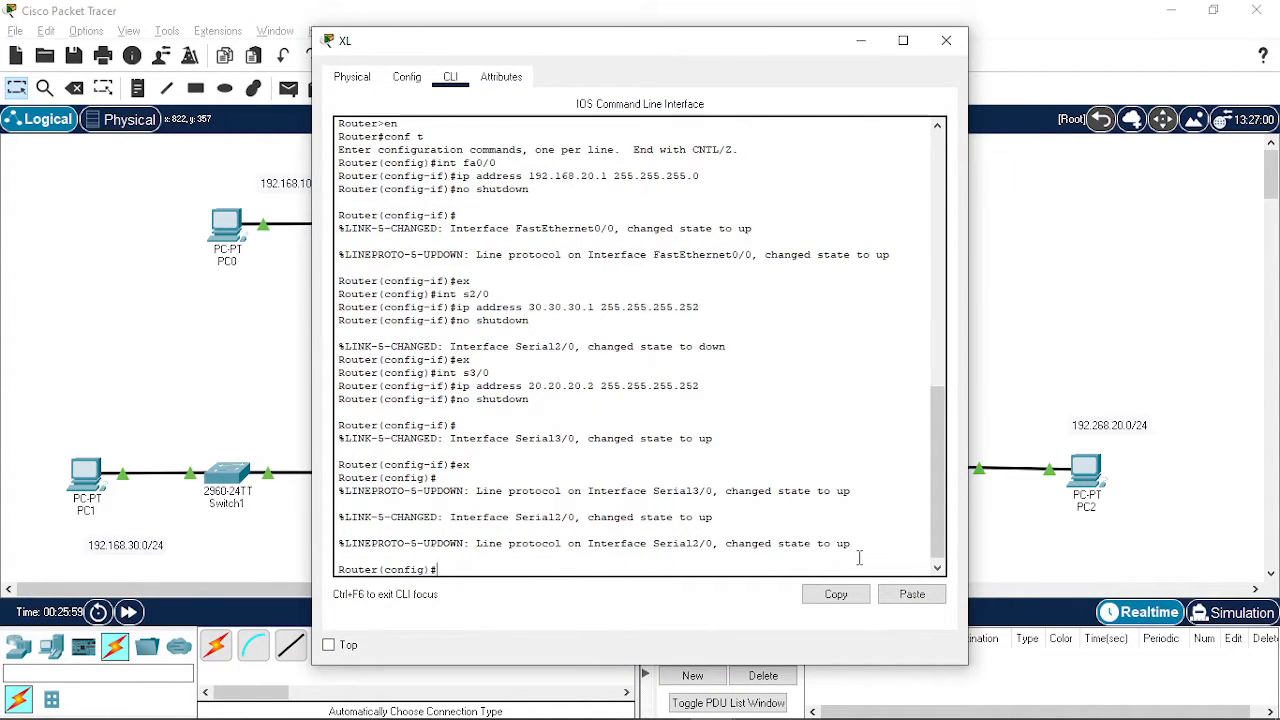
pyautogui.write('router bgp 200')
pyautogui.press('Return')
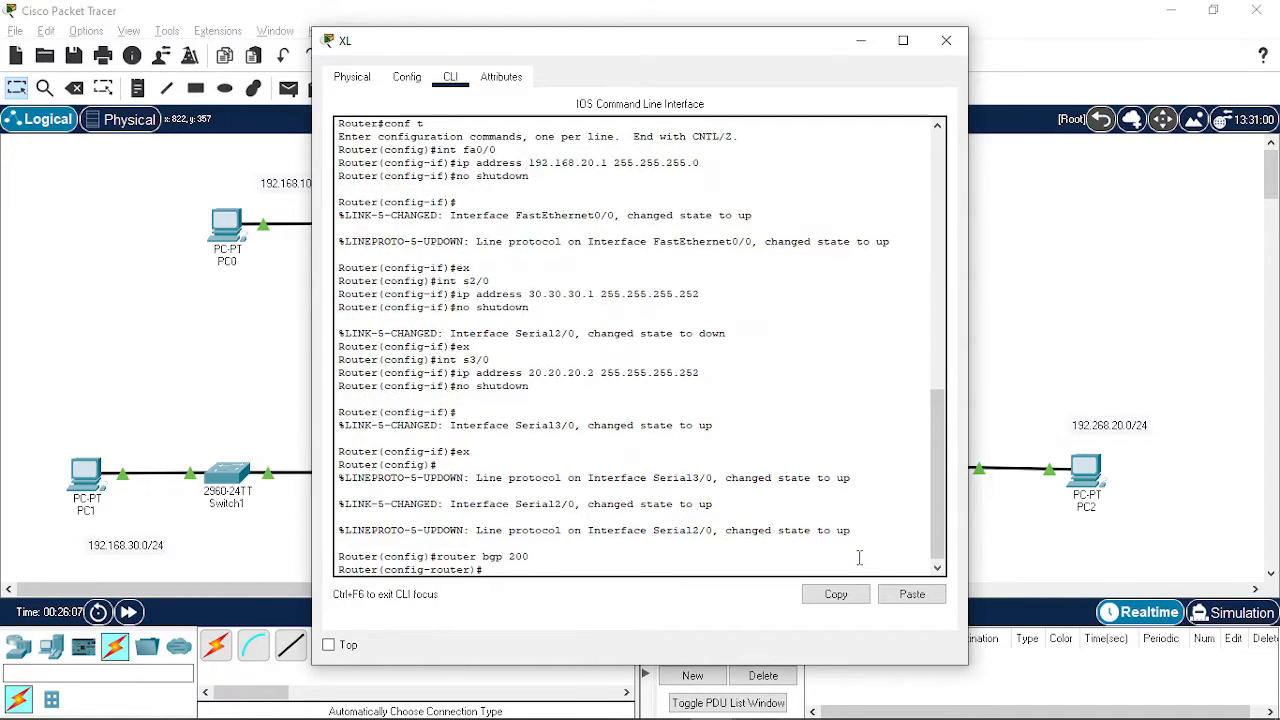
# Add BGP neighbor 20.20.20.1 with remote-as 100 on the XL router
pyautogui.write('n')
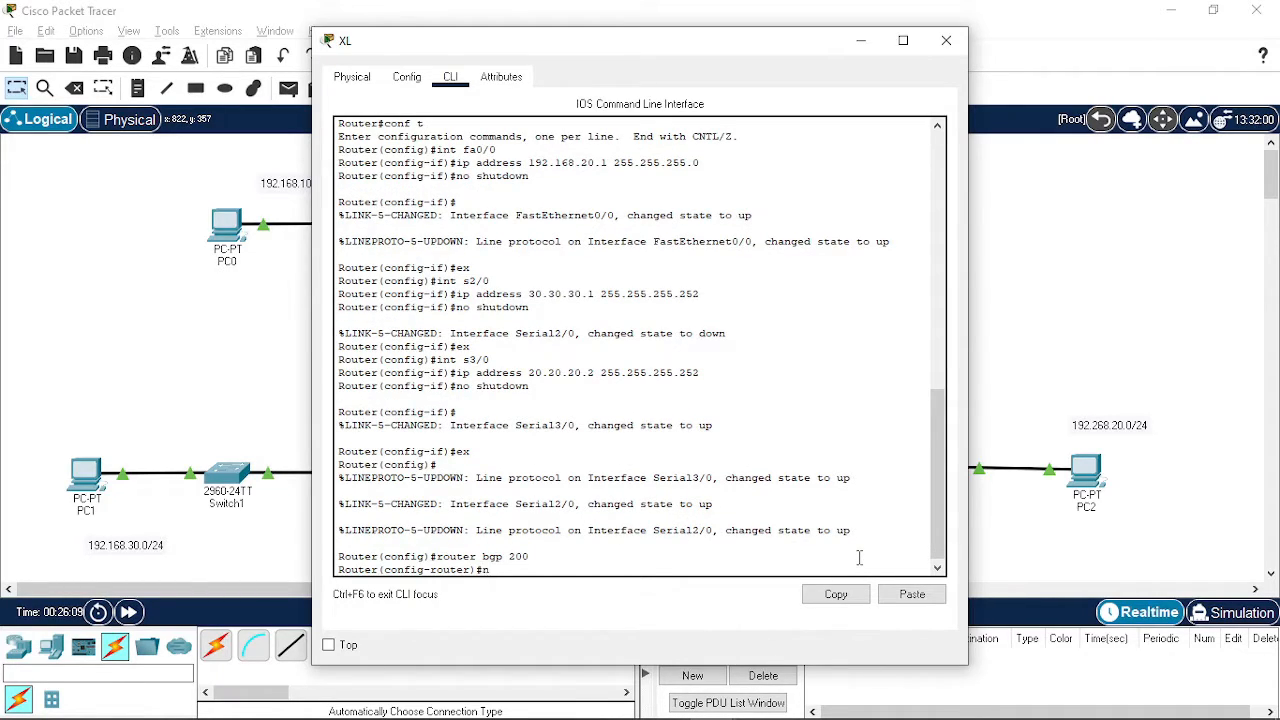
pyautogui.write('eighbor')
pyautogui.moveTo(617, 47); pyautogui.dragTo(612, 108)
pyautogui.write('20.20.20')
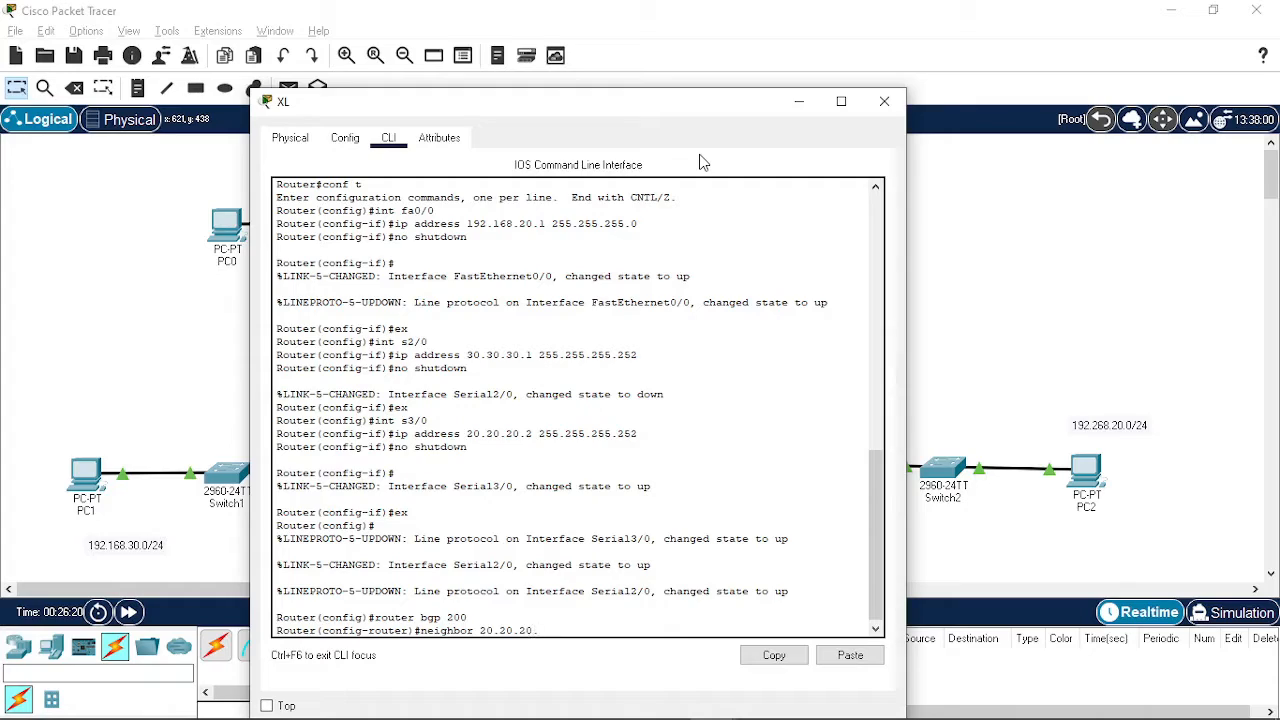
pyautogui.write('.')
pyautogui.write('1 remote-as 100')
pyautogui.press('Return')
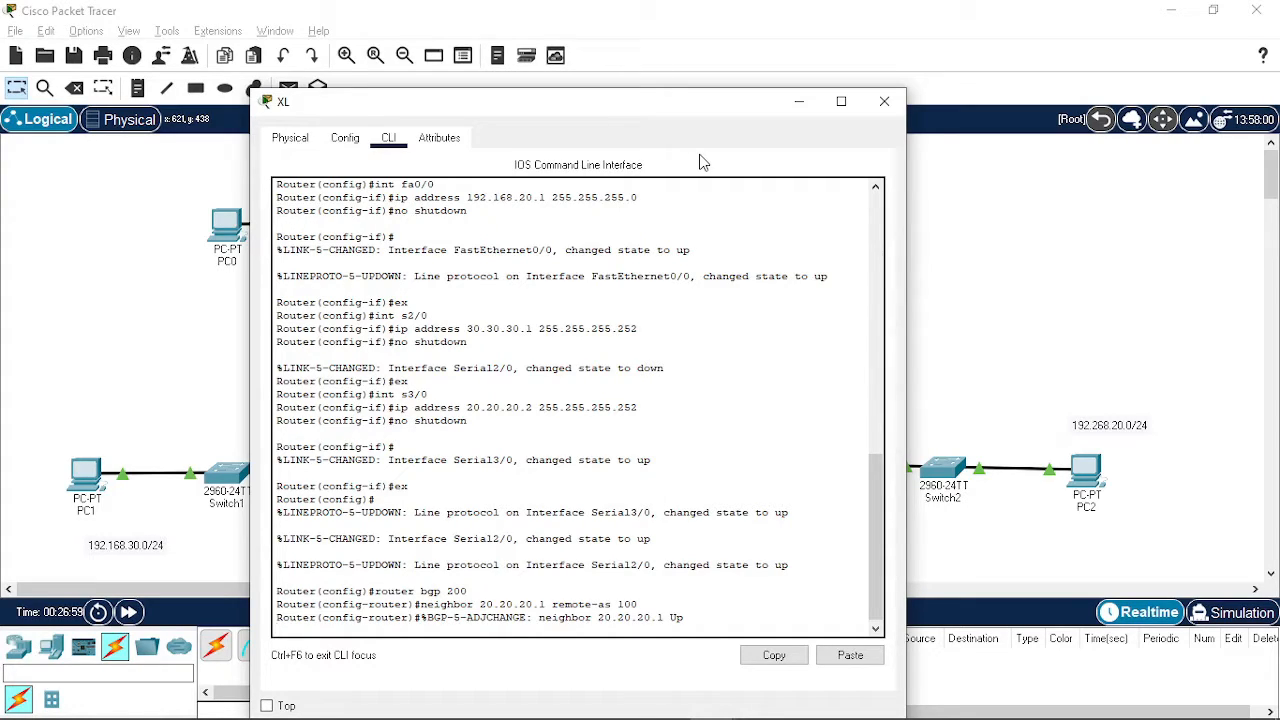
pyautogui.press('Return')
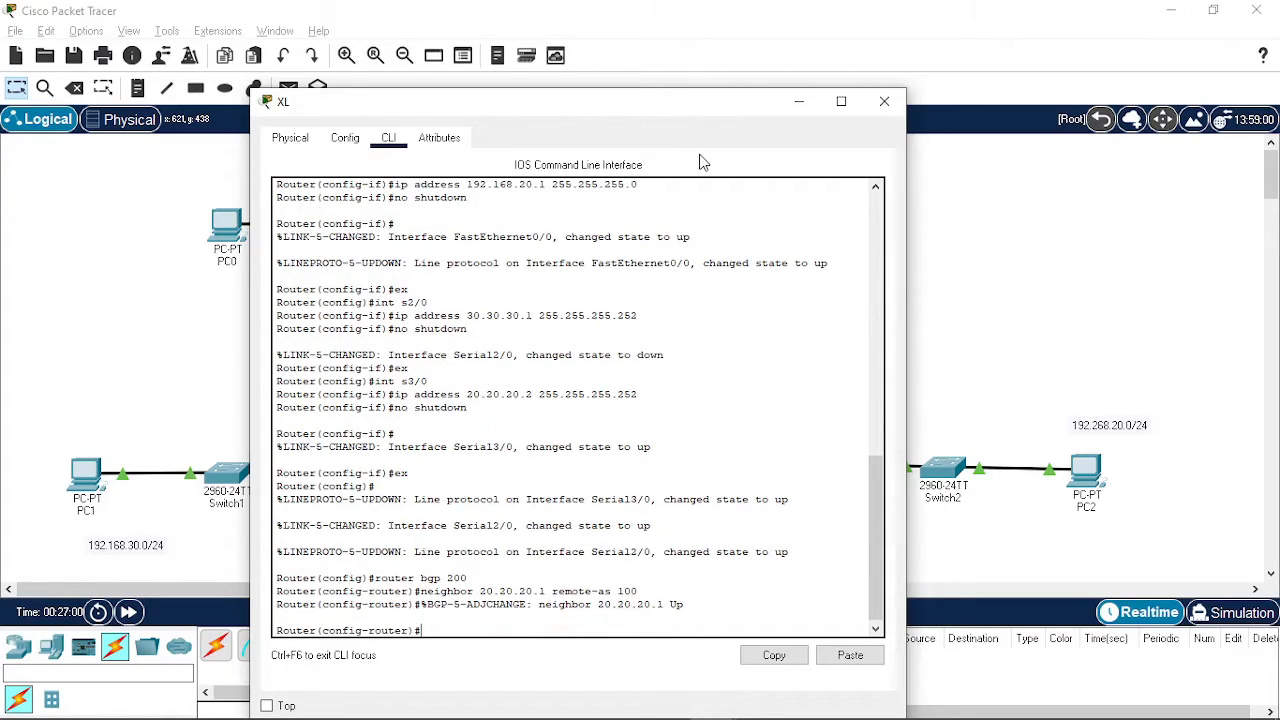
# Add BGP neighbor 30.30.30.2 with remote-as 300 on the XL router
pyautogui.write('neighbor 30.30.30.2 re')
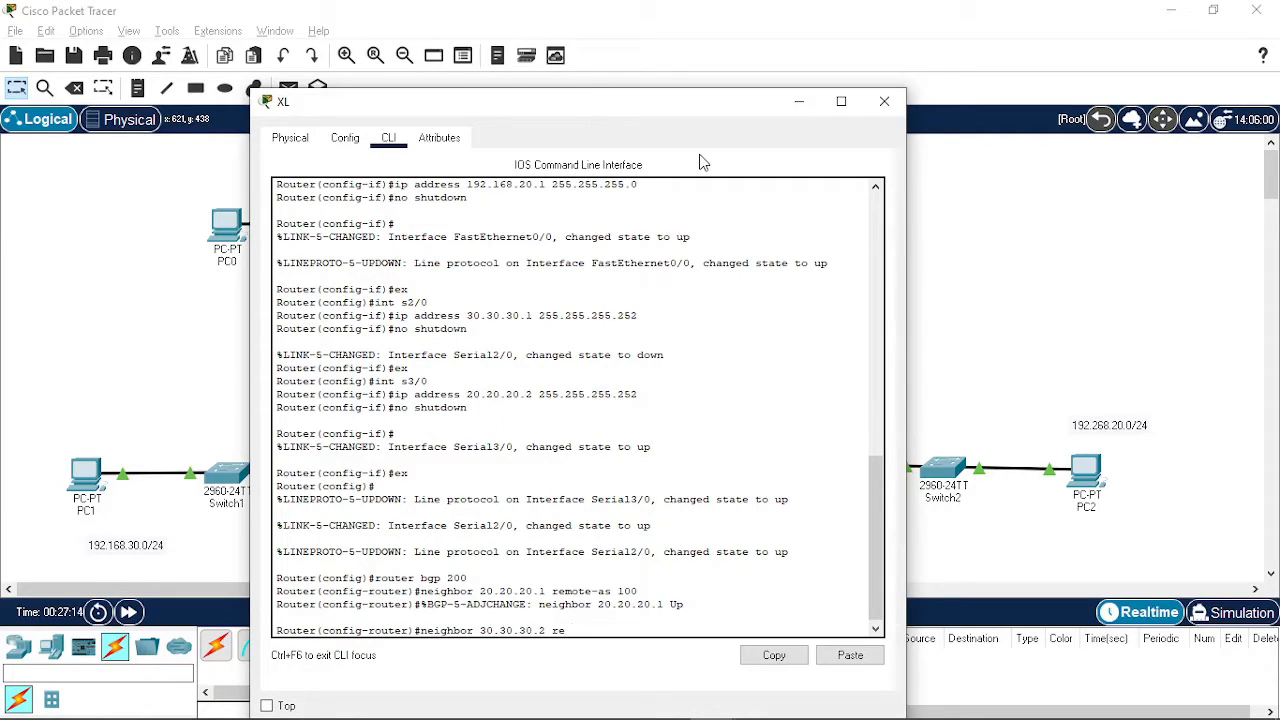
pyautogui.write('mote-as 2')
pyautogui.press('BackSpace')
pyautogui.write('300')
pyautogui.press('Return')
# Advertise networks 20.20.20.0 and 30.30.30.0, both with mask 255.255.255.252, in the XL router's BGP
pyautogui.write('netw')
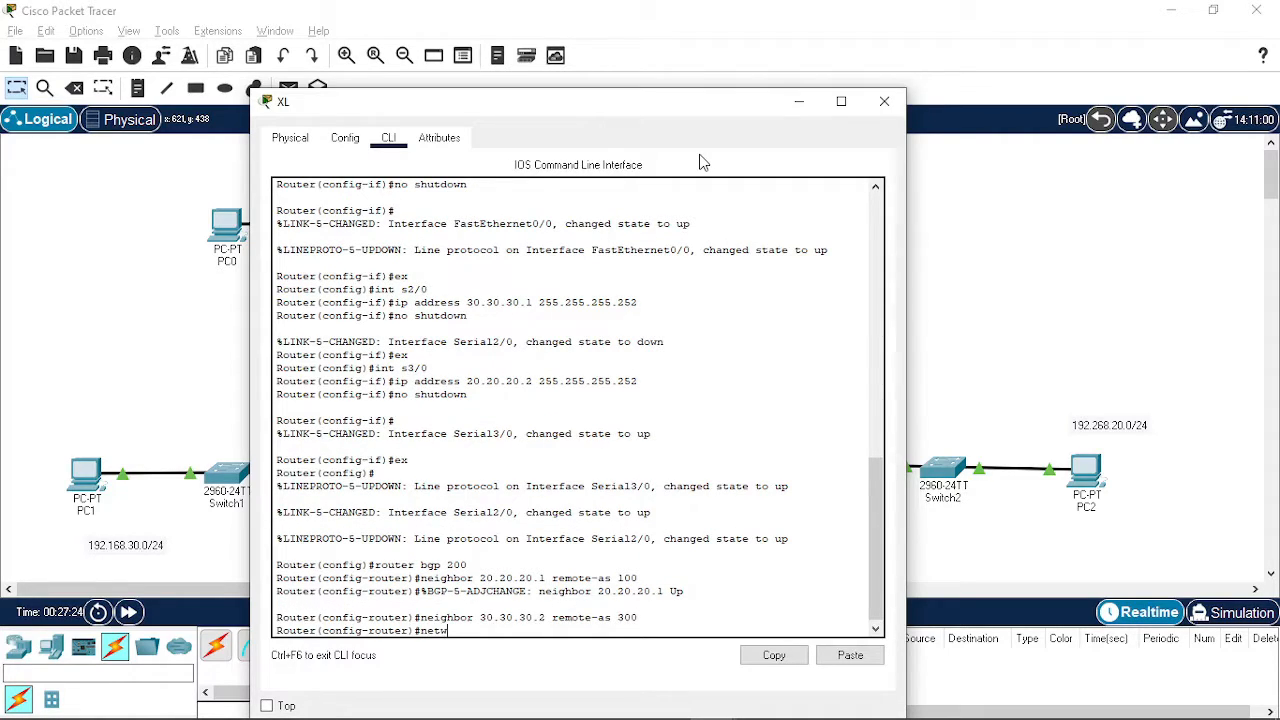
pyautogui.write('ork 20.20.20.0 mask 255.255.255')
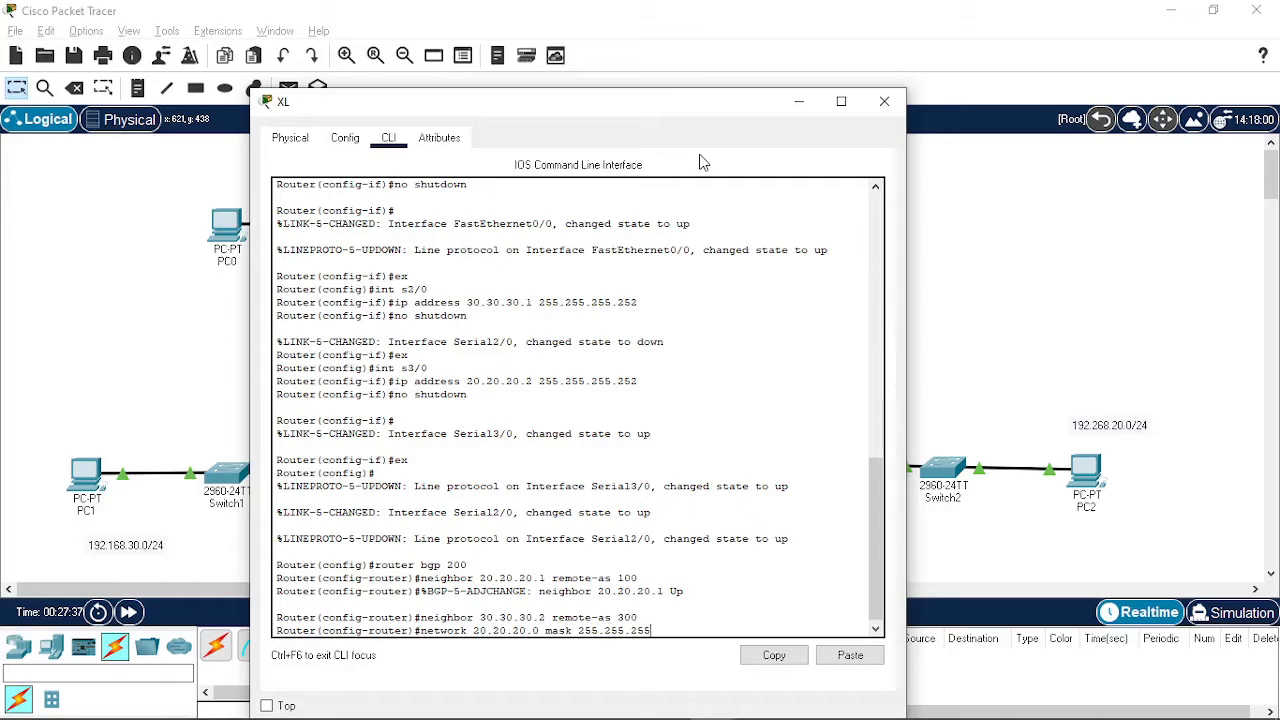
pyautogui.write('.252')
pyautogui.press('Return')
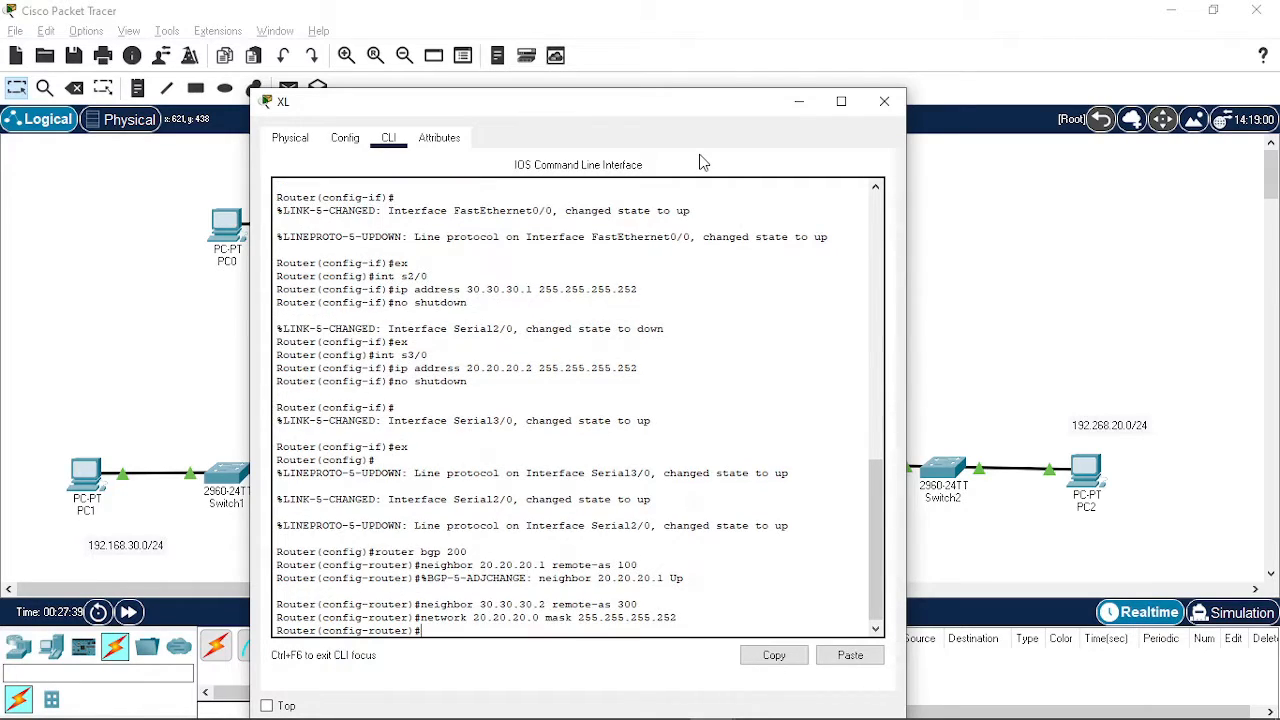
pyautogui.write('network 30.30.30.0 mask 255.255.2')
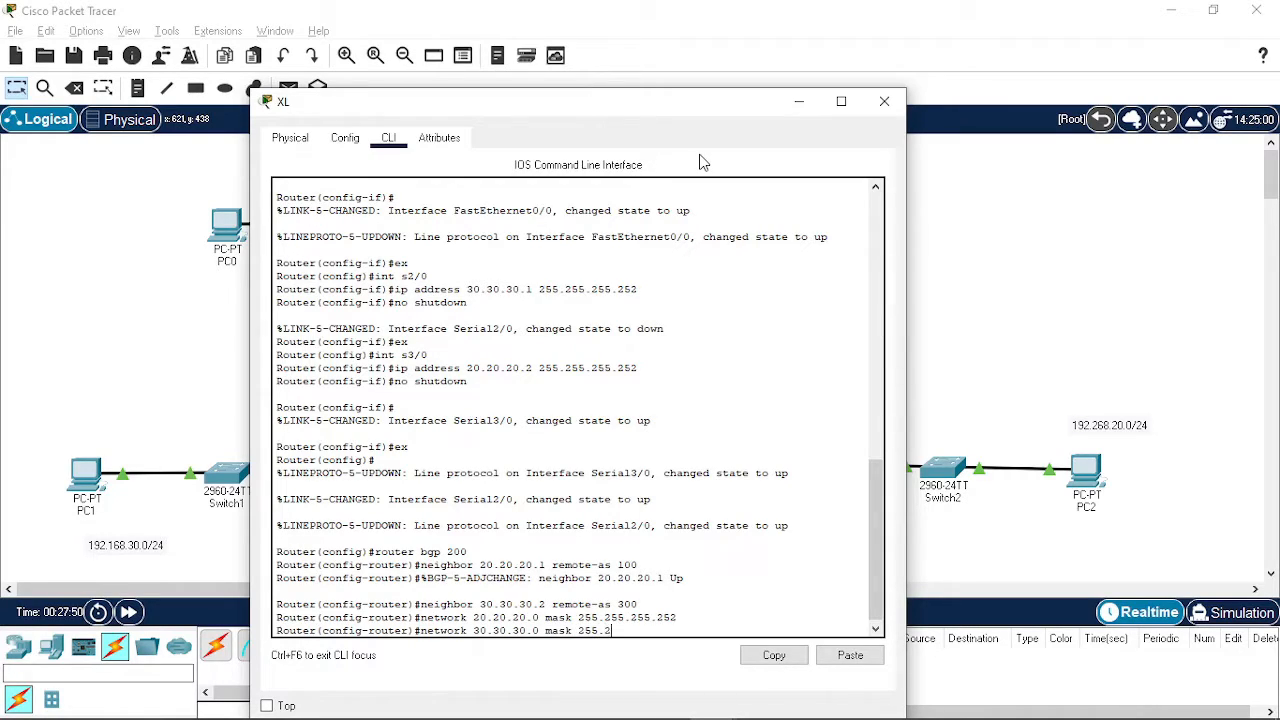
pyautogui.write('55.252')
pyautogui.press('Return')
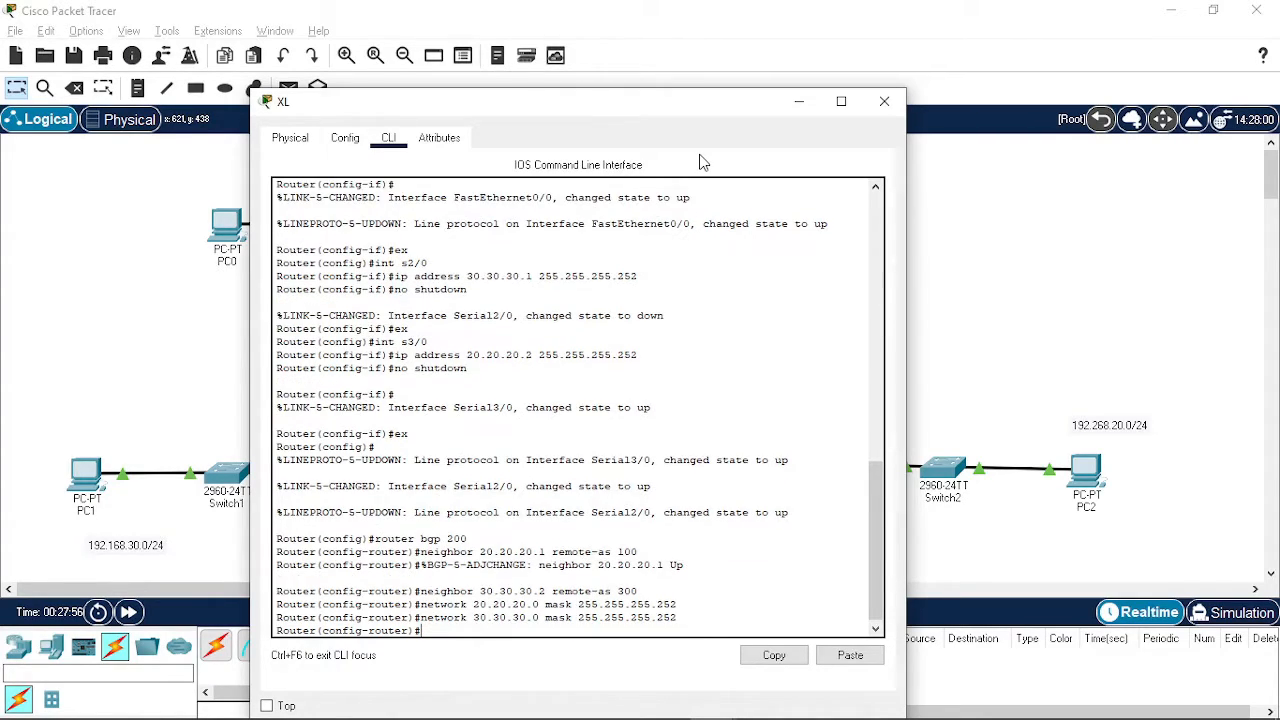
# Advertise network 192.168.20.0 with mask 255.255.255.0 in the XL router's BGP, then exit BGP configuration
pyautogui.write('network 292')
pyautogui.press('BackSpace')
pyautogui.press('BackSpace')
pyautogui.write('192,')
pyautogui.write('16')
pyautogui.write('8')
pyautogui.write('.20.0')
pyautogui.write(' mask')
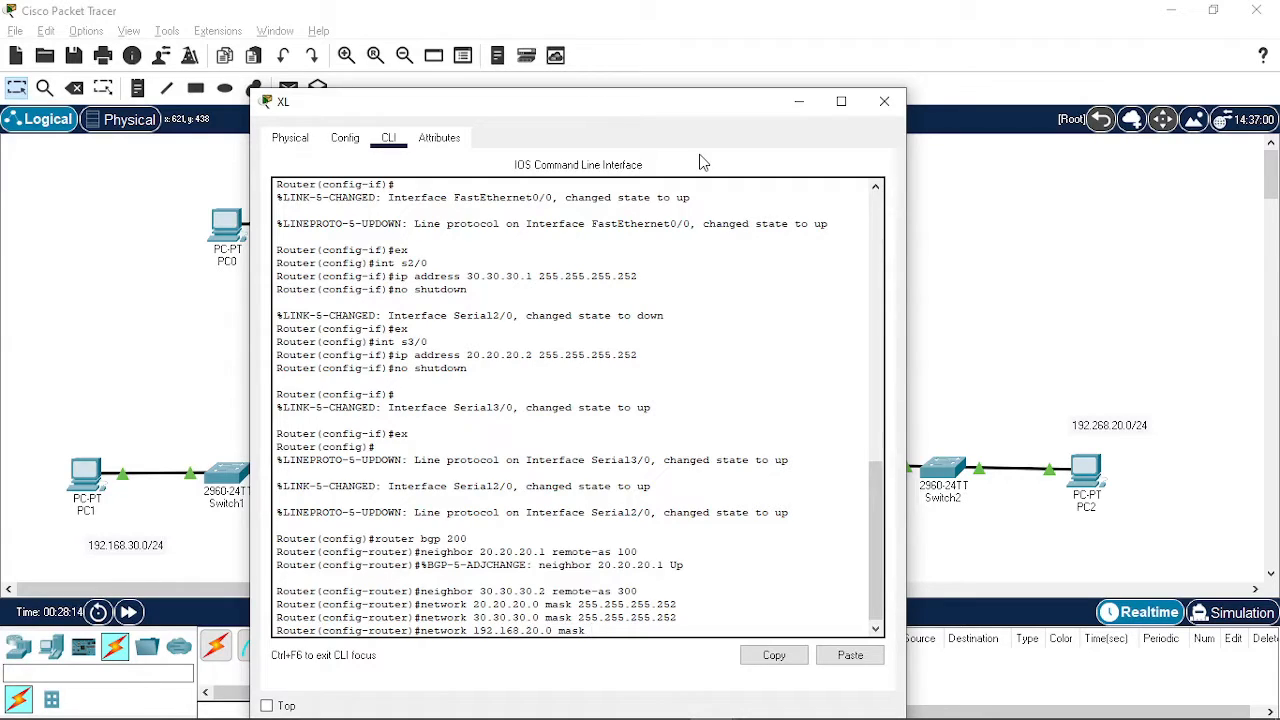
pyautogui.write(' 255.255.255.0')
pyautogui.press('Return')
pyautogui.write('er(config-router)#ex')
pyautogui.press('Return')
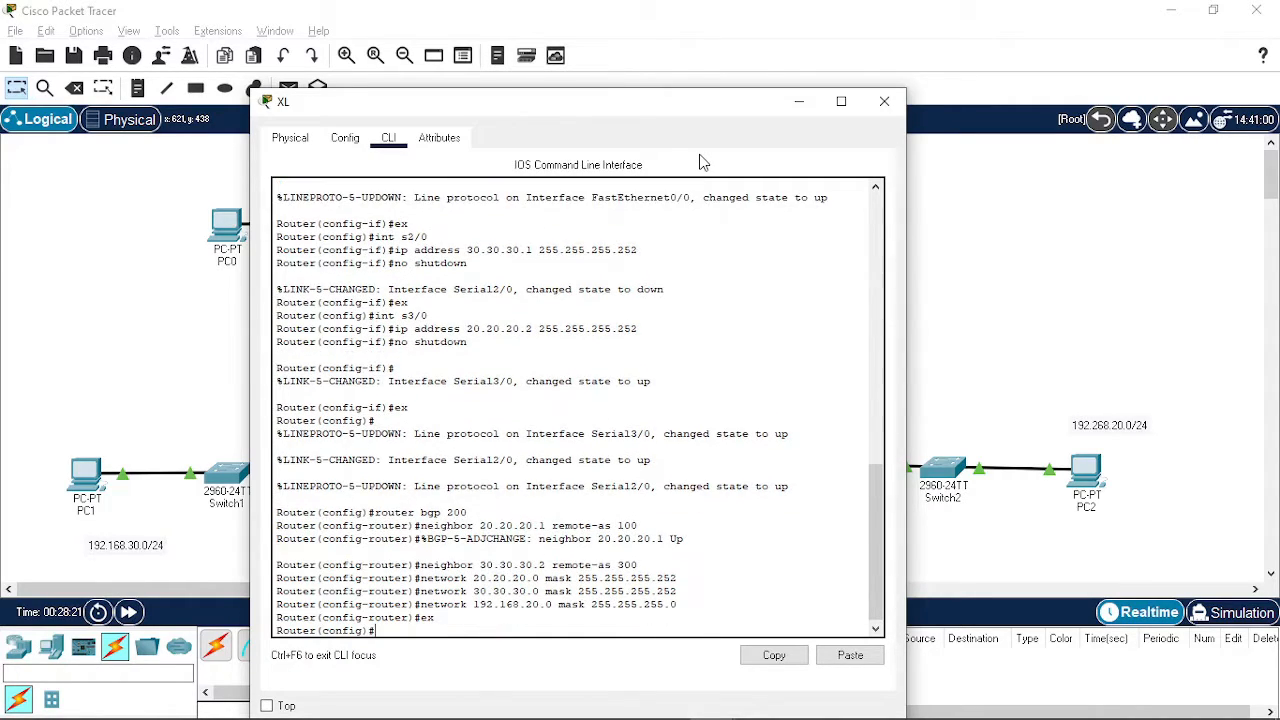
# Leave configuration mode on the XL router, examine the learned and connected routes in its IP routing table, and close the router window
pyautogui.write('ex')
pyautogui.press('Return')
pyautogui.press('Return')
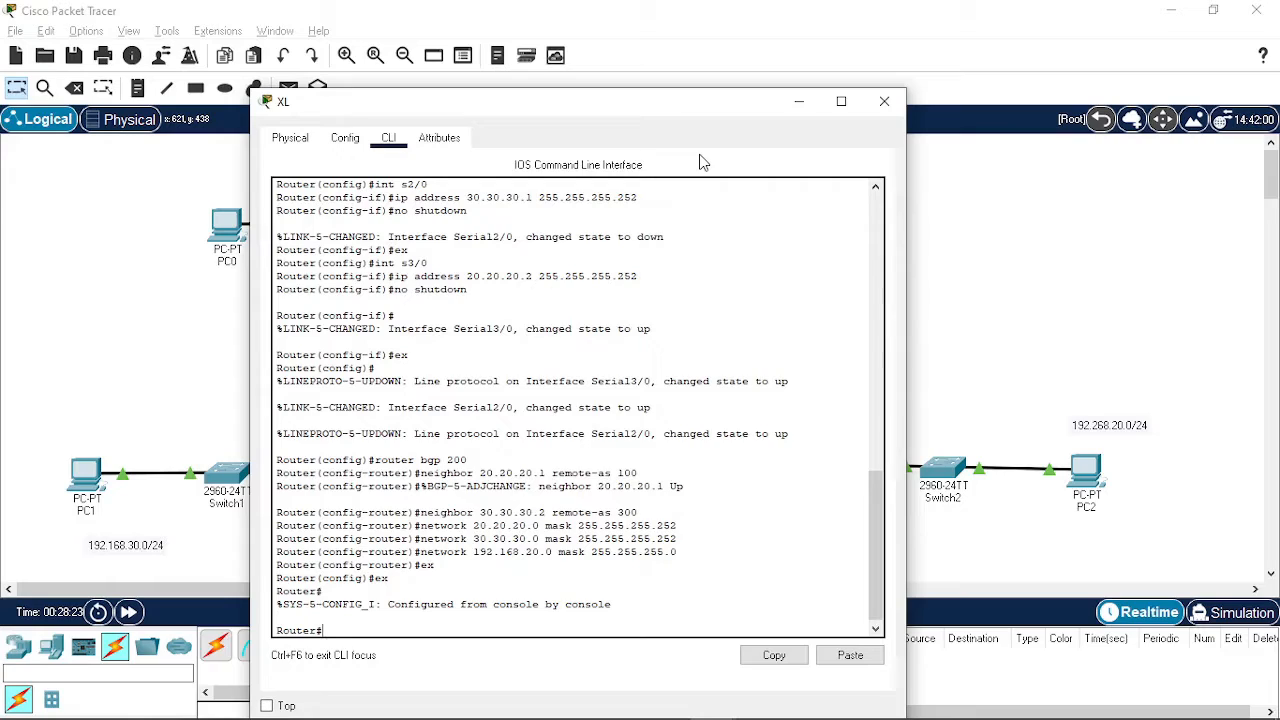
pyautogui.write('sh ip route')
pyautogui.press('Return')
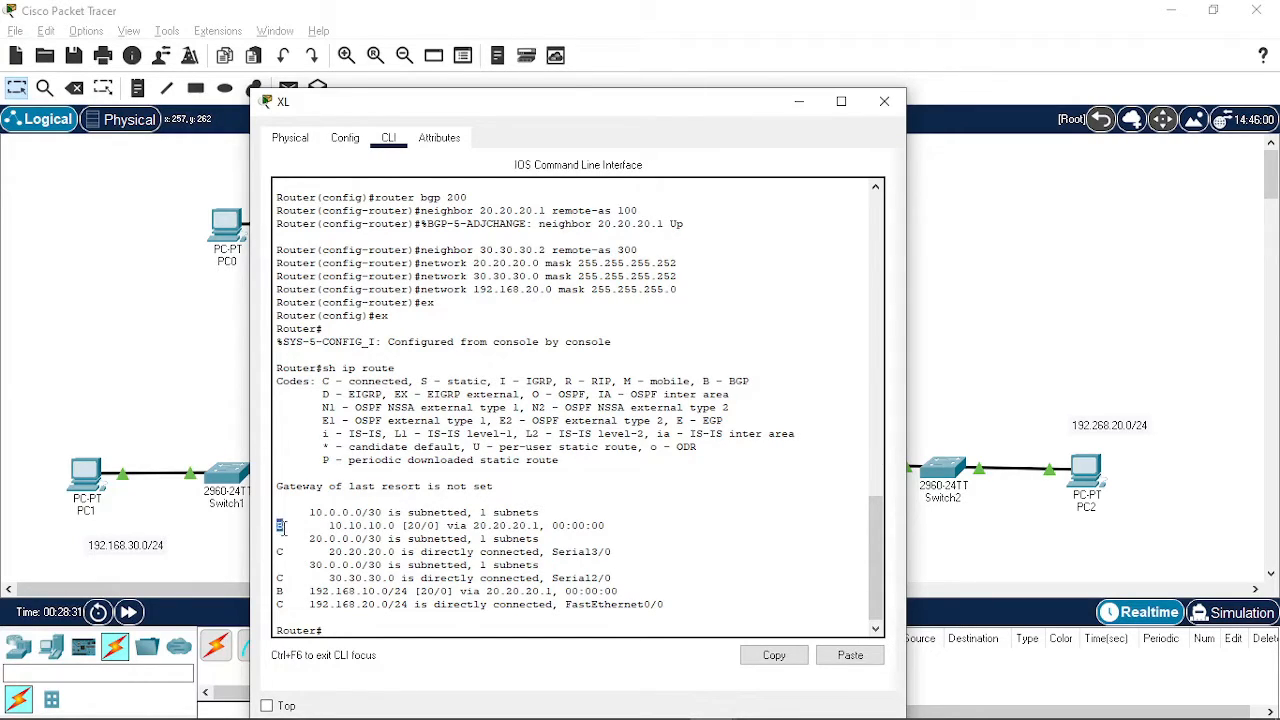
pyautogui.moveTo(278, 525); pyautogui.dragTo(677, 600)
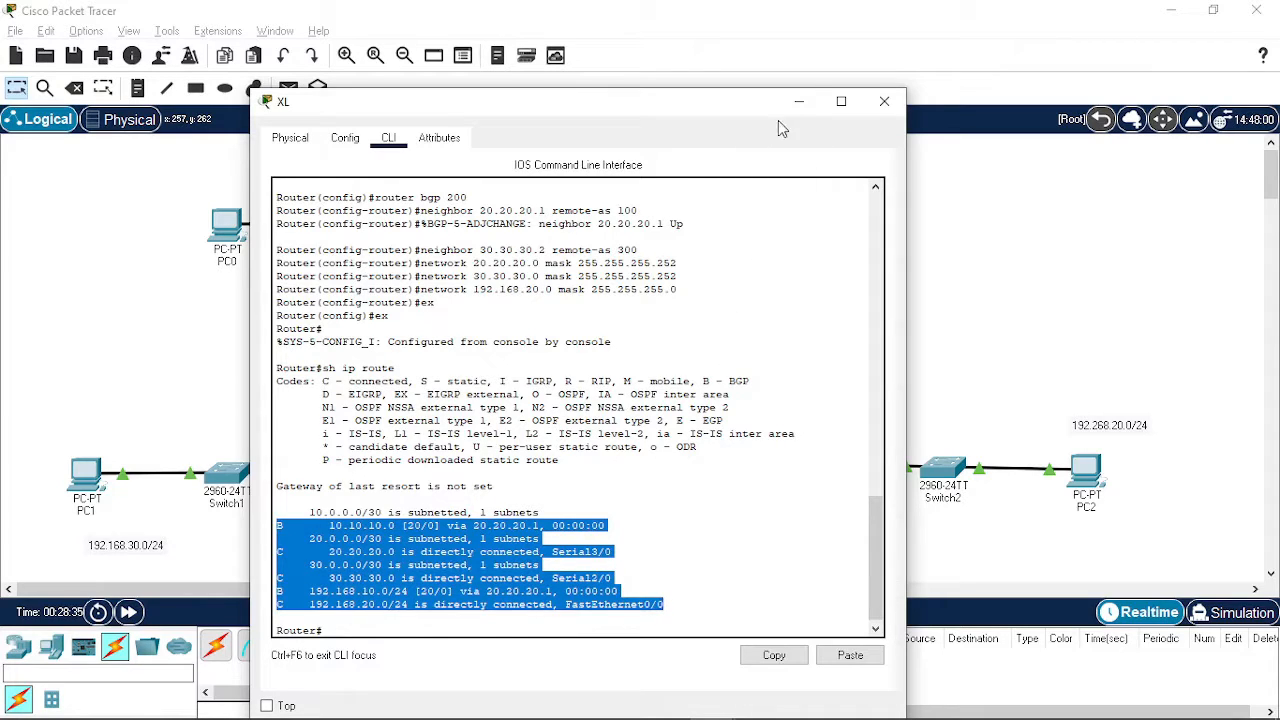
pyautogui.click(884, 101)
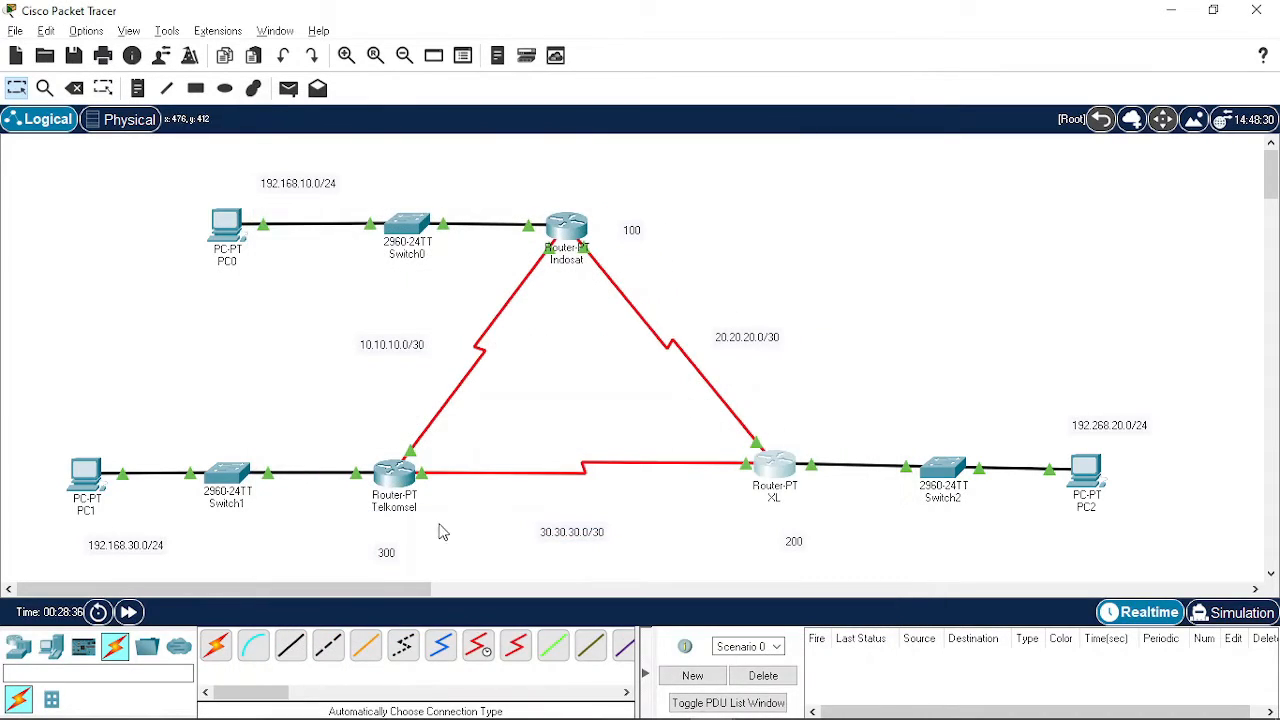
# Open the Telkomsel router's command line and start BGP configuration for AS 300
pyautogui.click(396, 473)
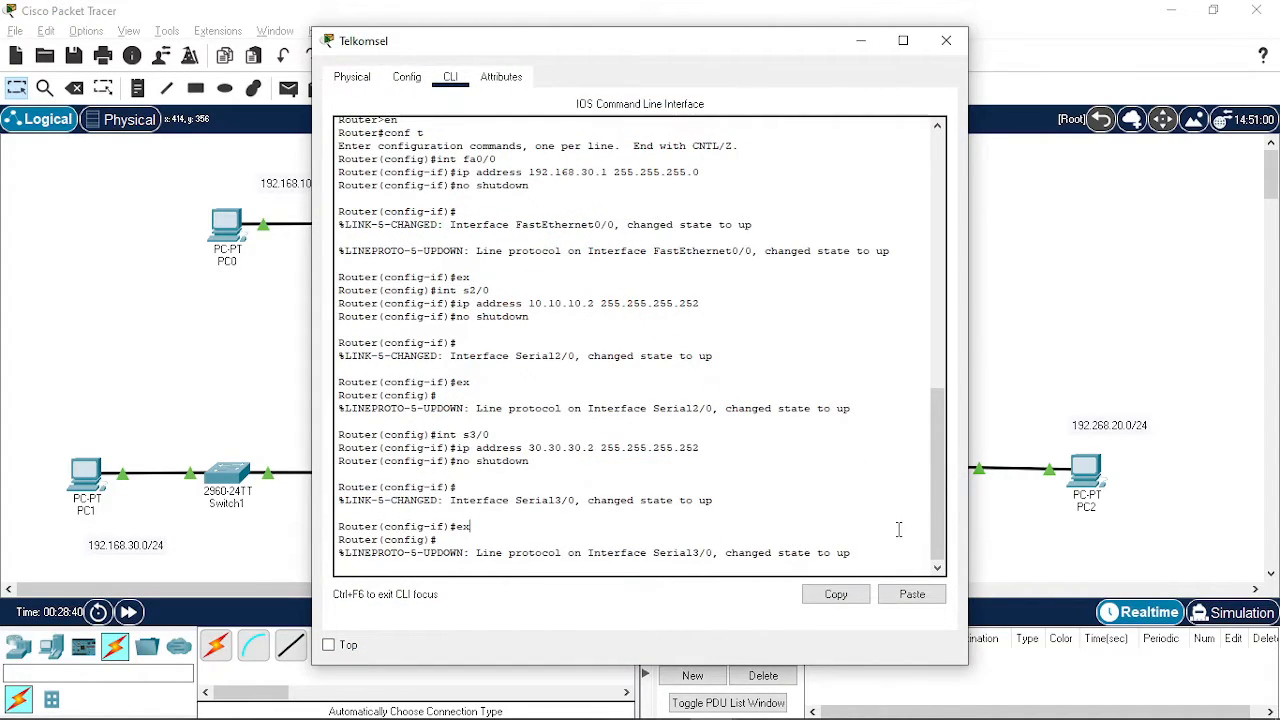
pyautogui.press('Return')
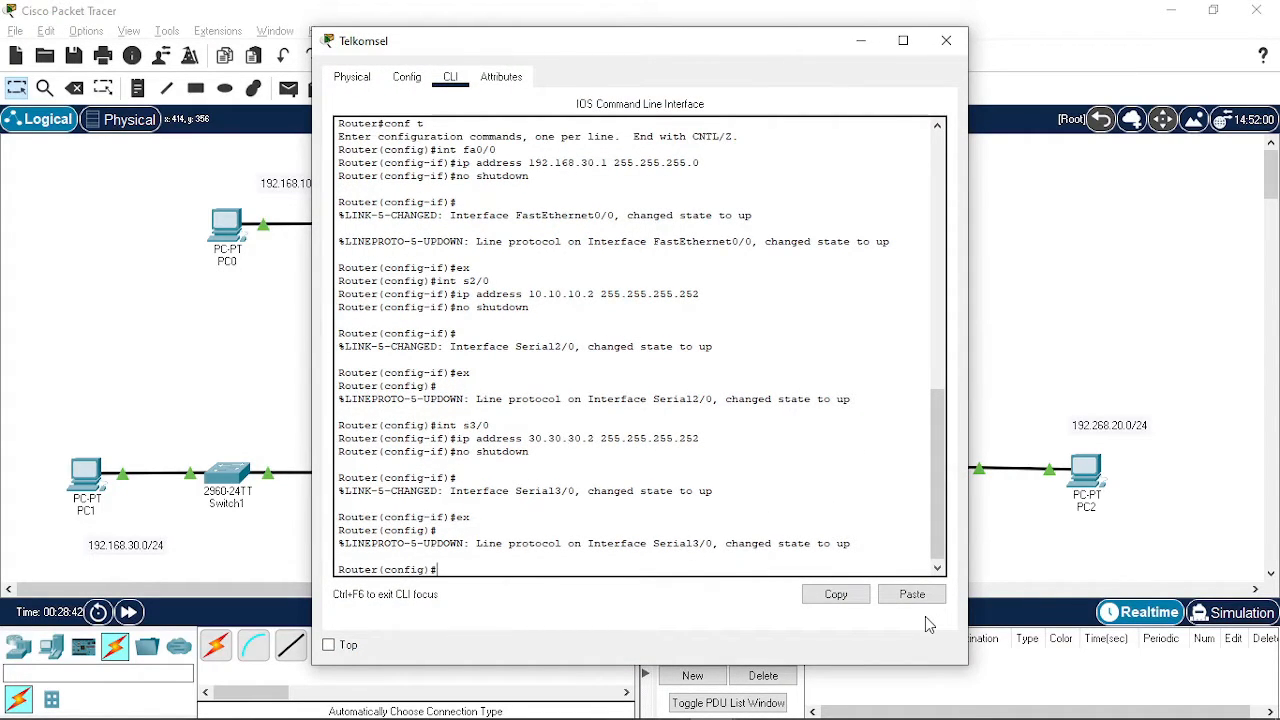
pyautogui.write('route')
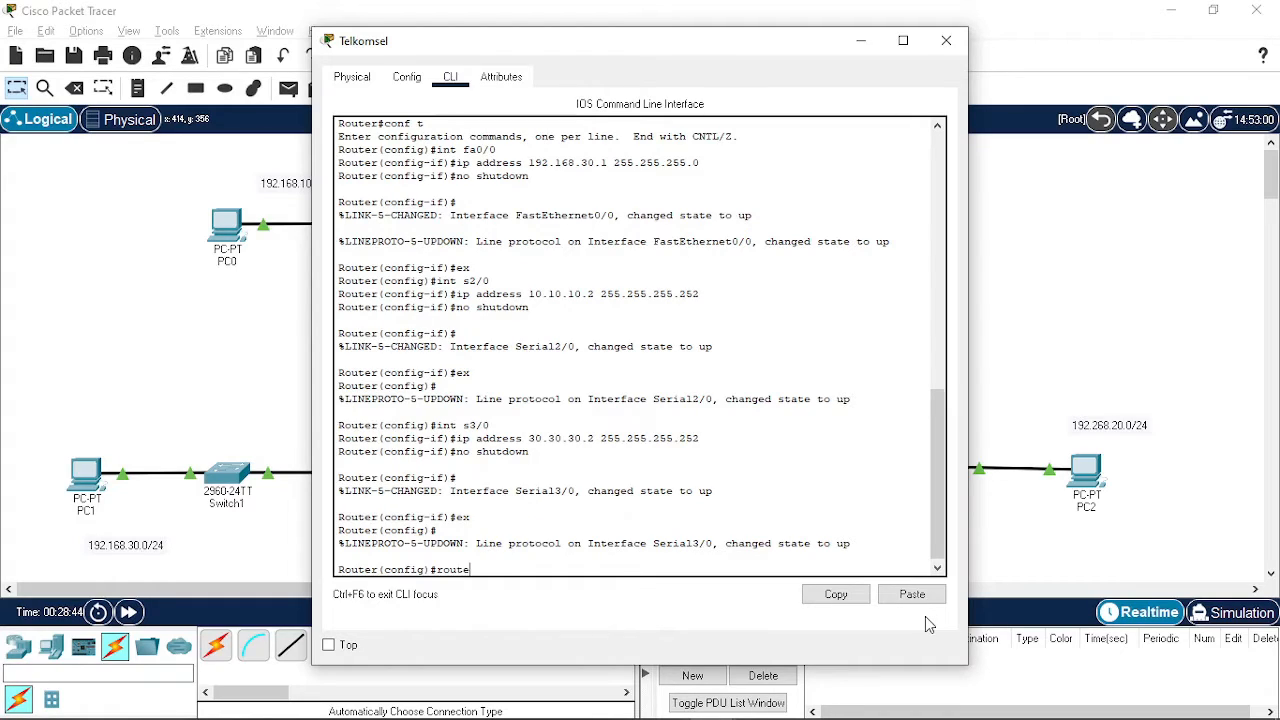
pyautogui.write('r bgp 300')
pyautogui.press('Return')
# Add BGP neighbor 10.10.10.1 with remote-as 100 on the Telkomsel router, checking the link addresses in the topology
pyautogui.write('neig')
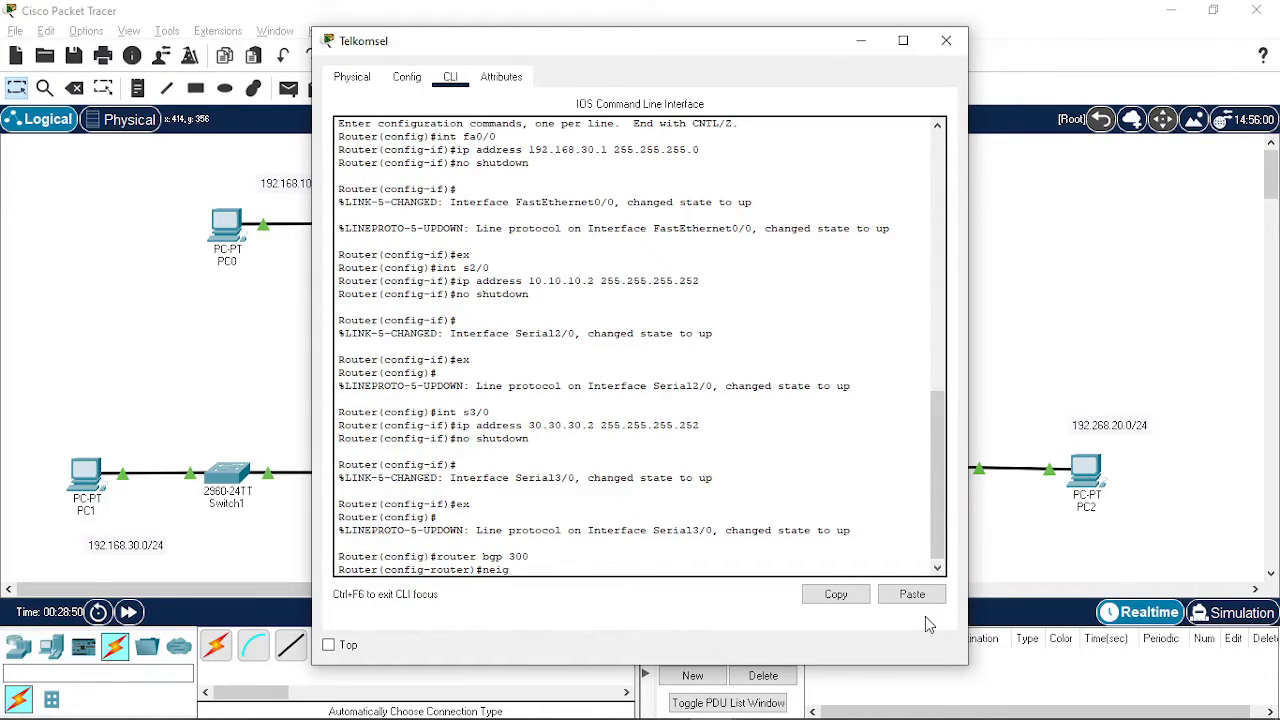
pyautogui.write('hbor')
pyautogui.moveTo(700, 42); pyautogui.dragTo(533, 541)
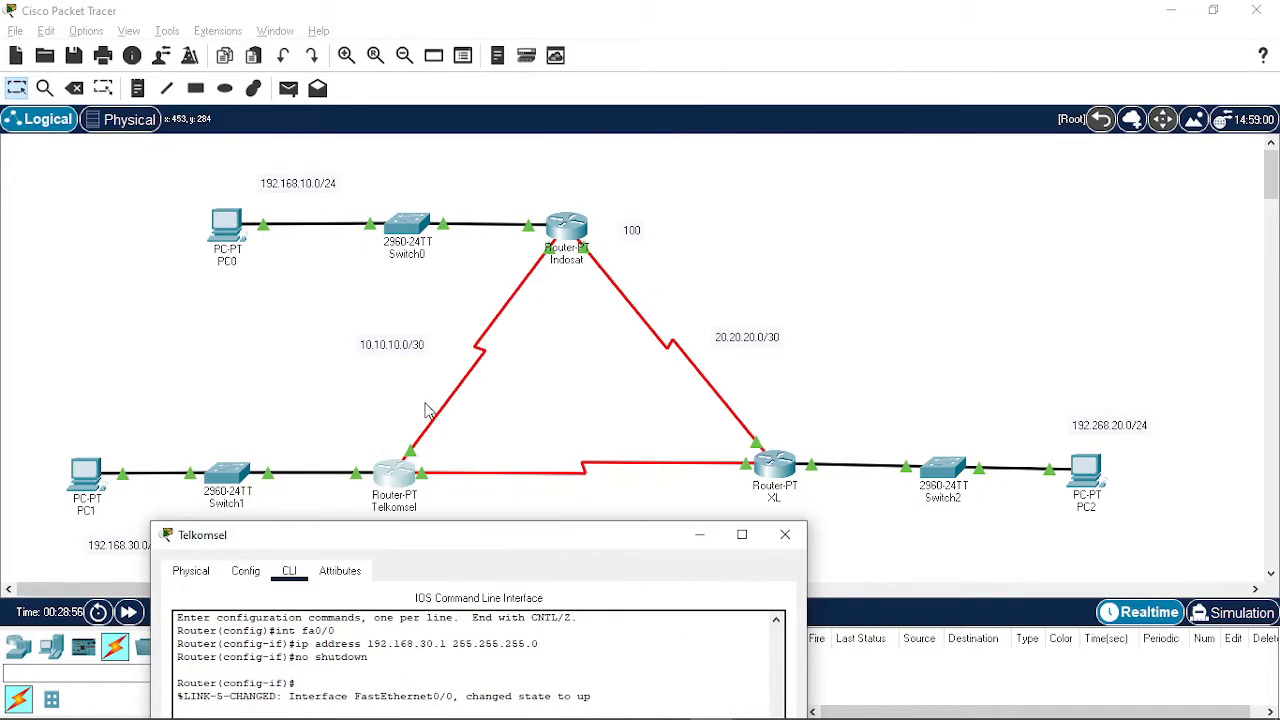
pyautogui.moveTo(437, 541); pyautogui.dragTo(541, 111)
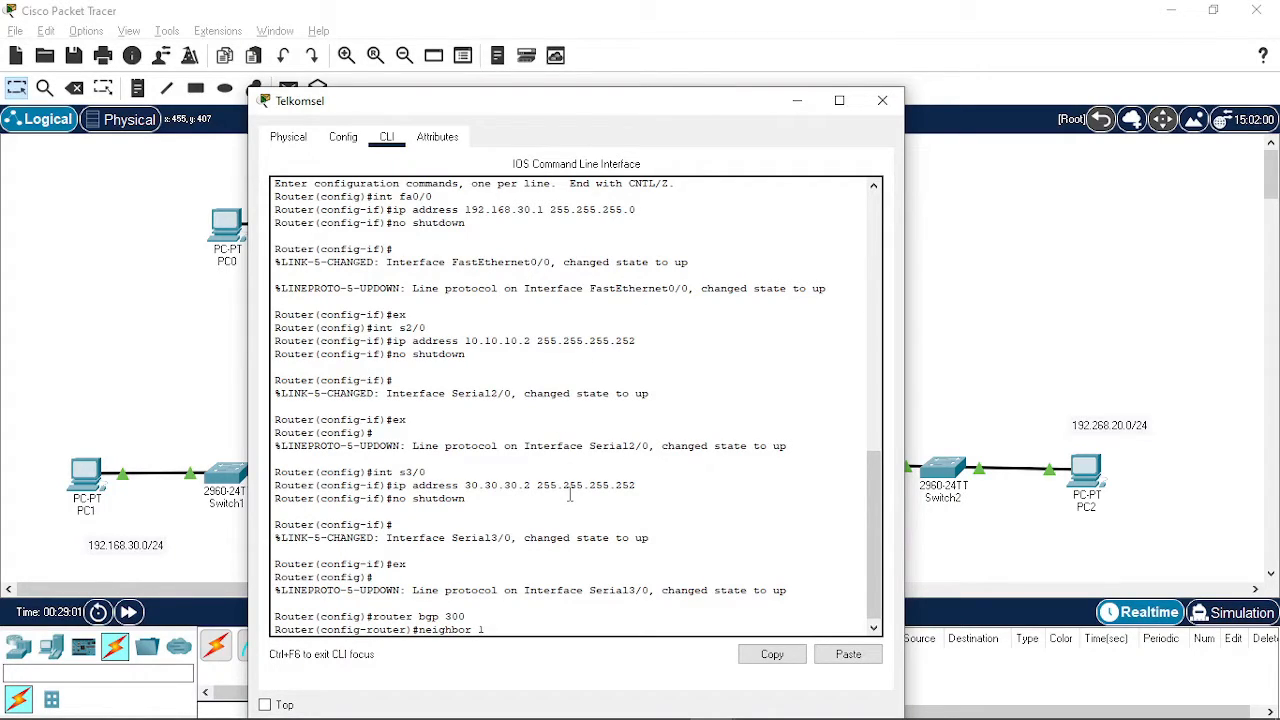
pyautogui.write('0.0')
pyautogui.write('10.10.1')
pyautogui.write('rem')
pyautogui.write('ote ')
pyautogui.write('as')
pyautogui.write(' 100')
pyautogui.press('Return')
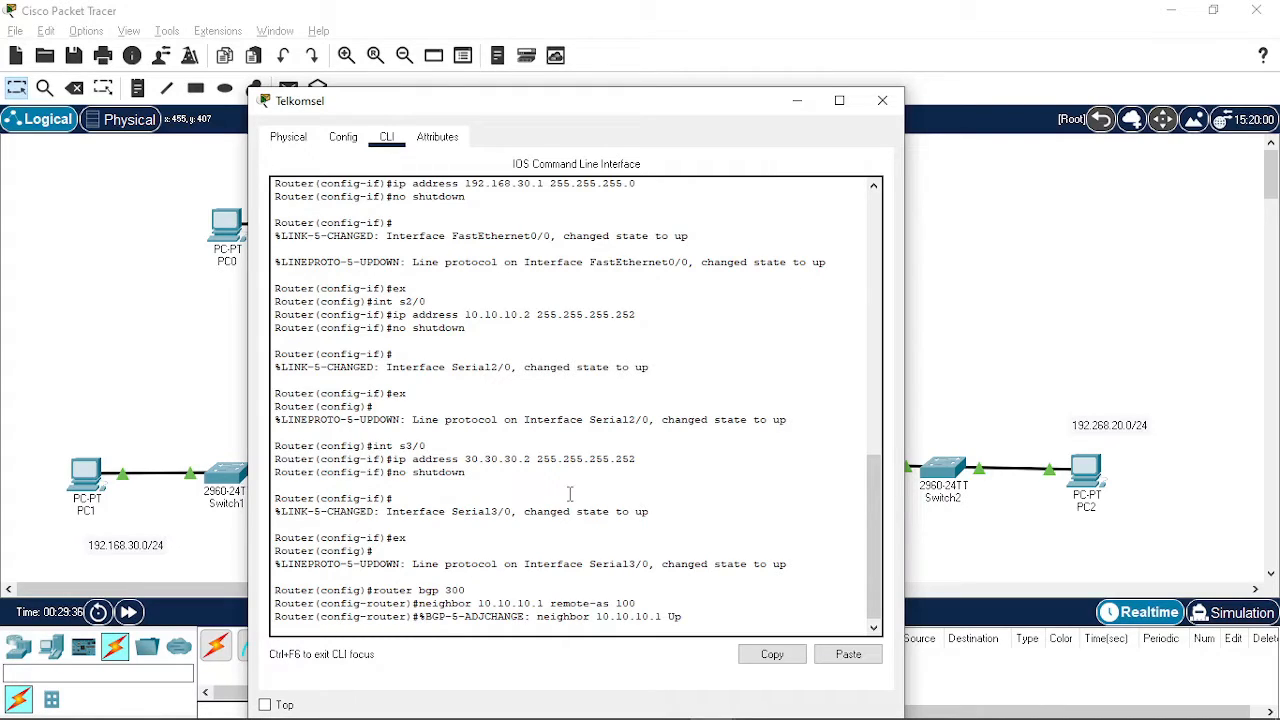
pyautogui.press('Return')
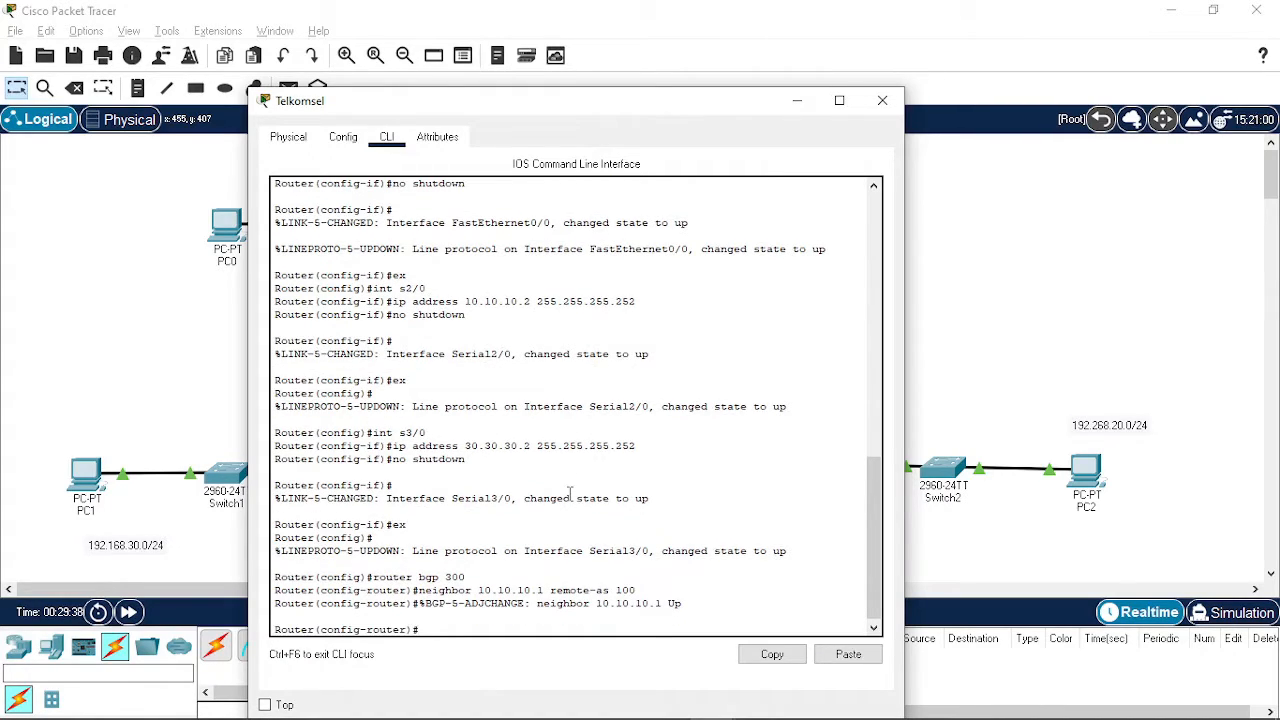
# Add BGP neighbor 30.30.30.1 with remote-as 200 on the Telkomsel router
pyautogui.write('e')
pyautogui.press('BackSpace')
pyautogui.write('ni')
pyautogui.press('BackSpace')
pyautogui.write('eighbor 30.30.30.1 remote-as')
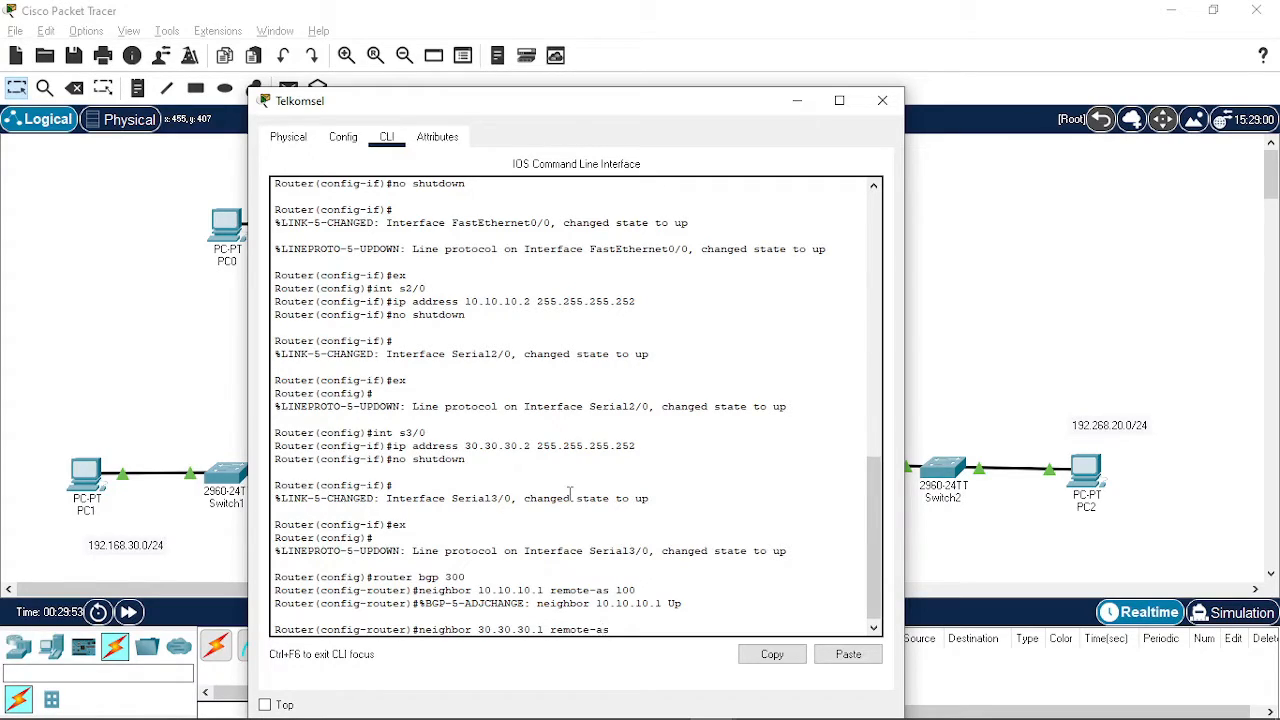
pyautogui.write(' 200')
pyautogui.press('Return')
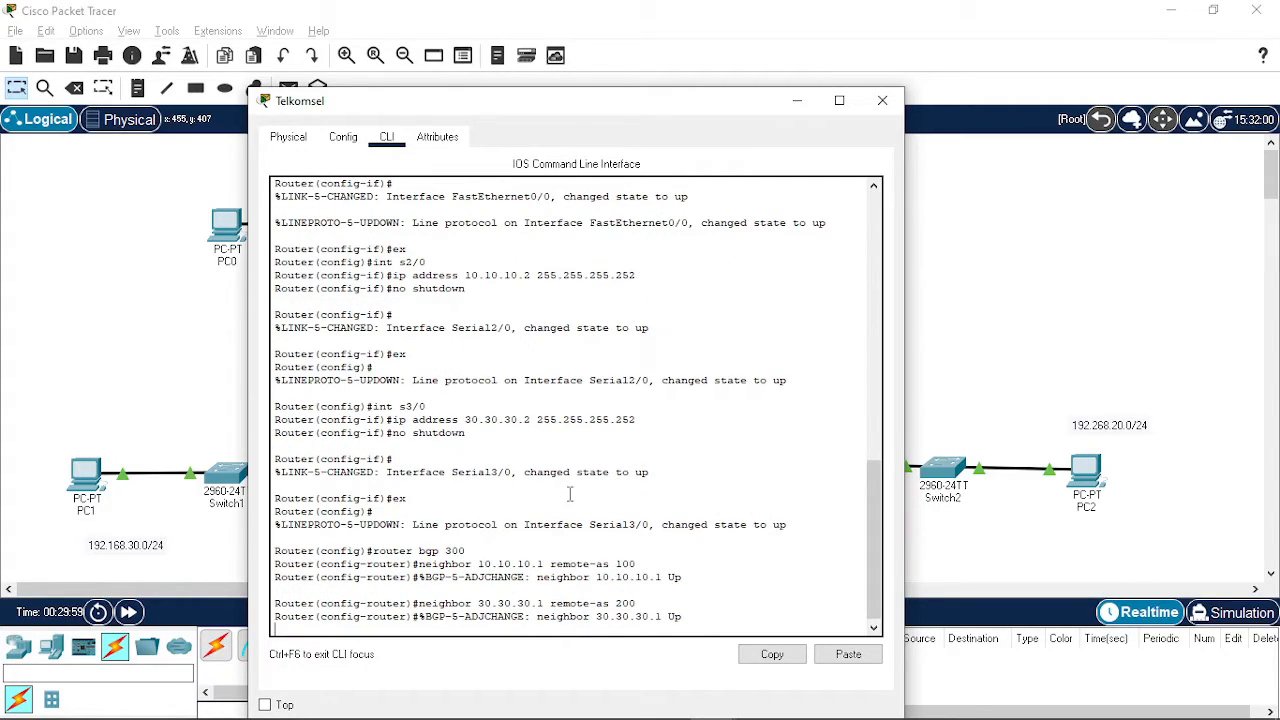
pyautogui.press('Return')
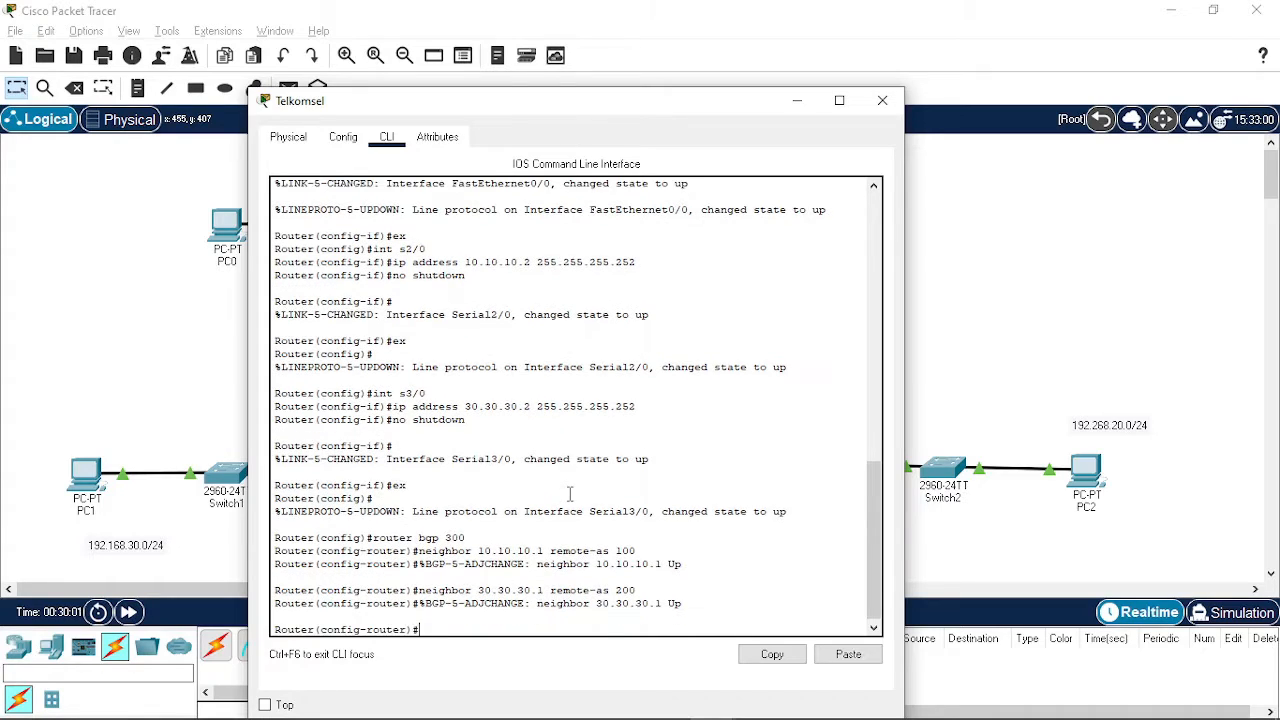
# Advertise network 30.30.30.0 with mask 255.255.255.252 in the Telkomsel router's BGP
pyautogui.write('network 30.30.30.0 mask 25')
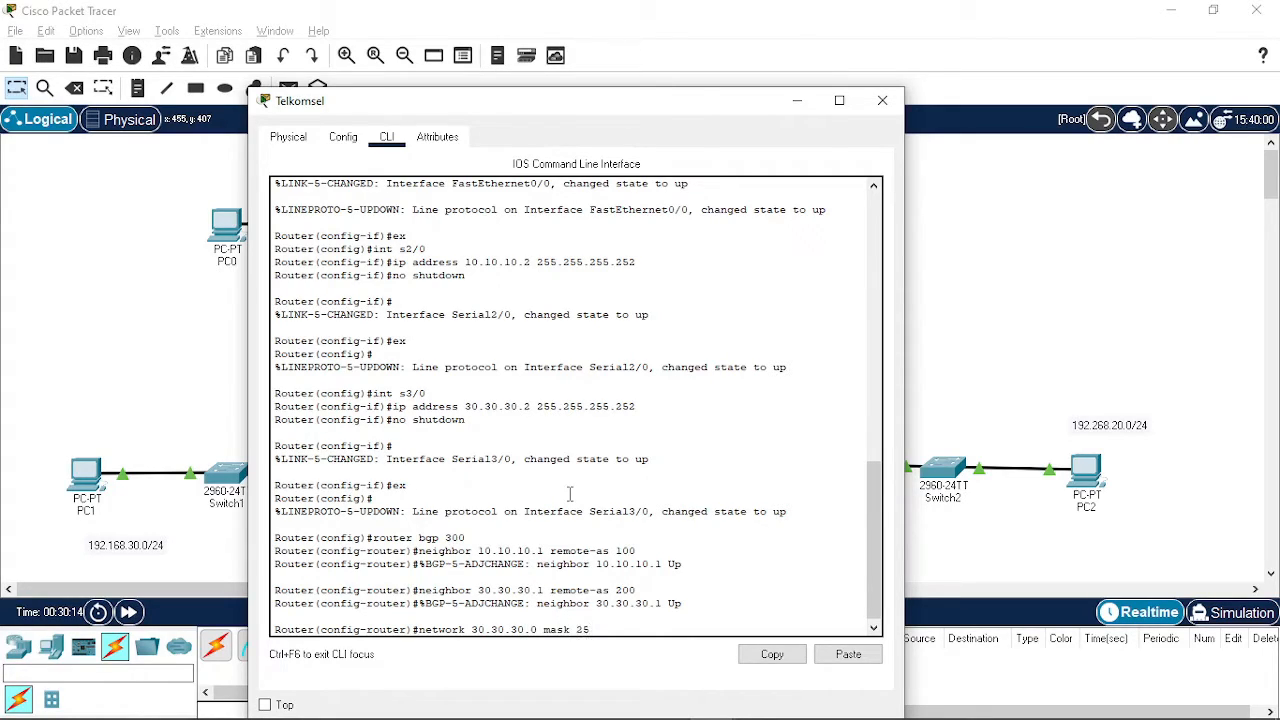
pyautogui.write('5.255.255.252')
pyautogui.press('Return')
# Advertise network 10.10.10.0 with mask 255.255.255.252 in the Telkomsel router's BGP
pyautogui.write('neto')
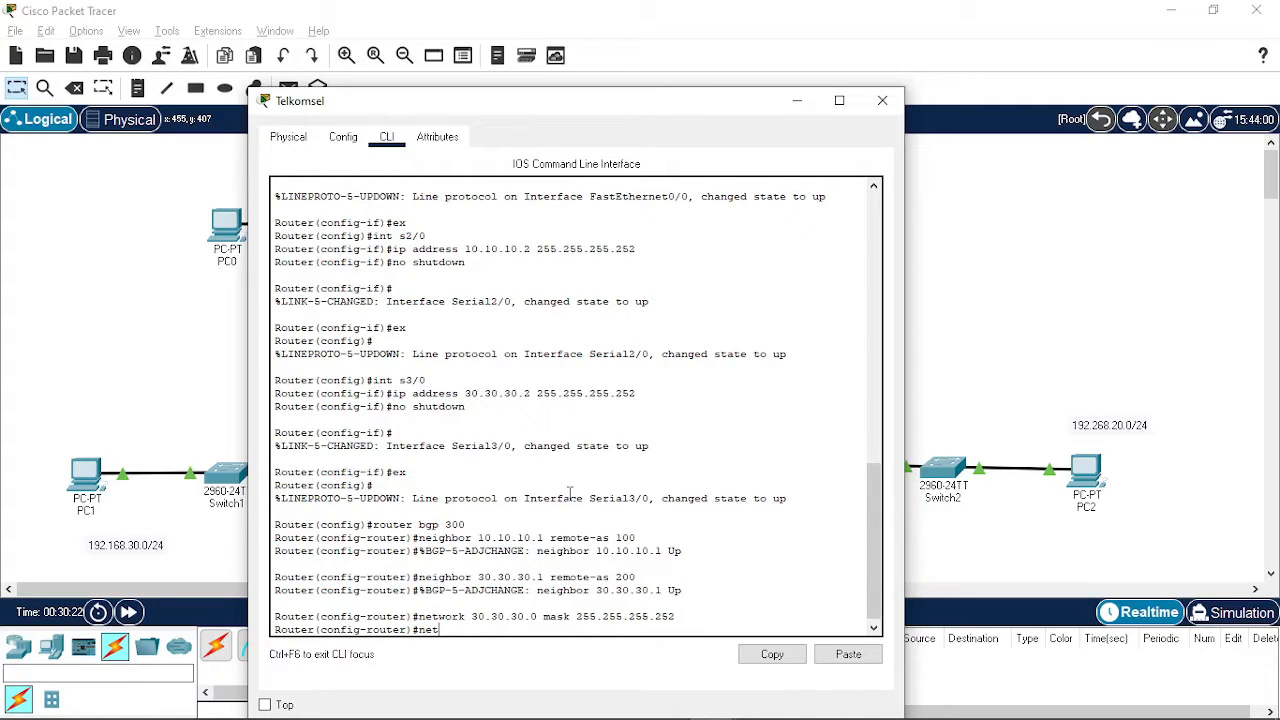
pyautogui.press('BackSpace')
pyautogui.write('work 10.10.10.0 mask 2')
pyautogui.write('55.255')
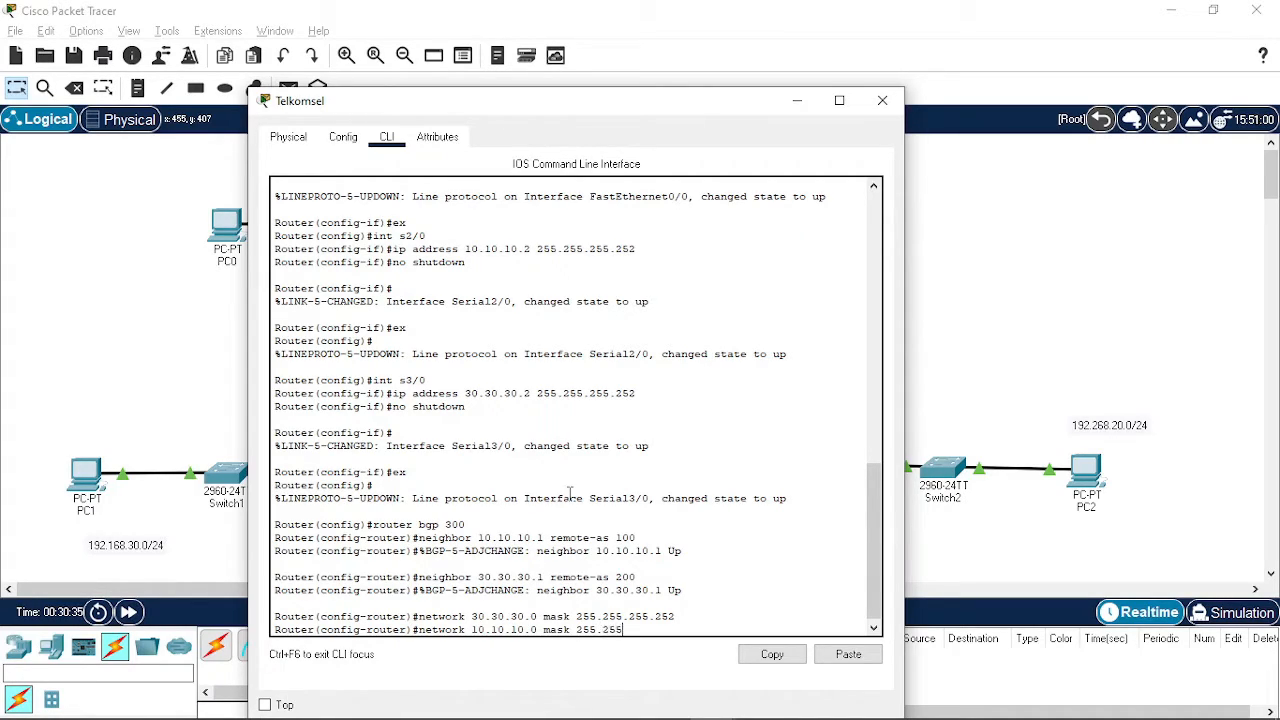
pyautogui.write('.255.252')
pyautogui.press('Return')
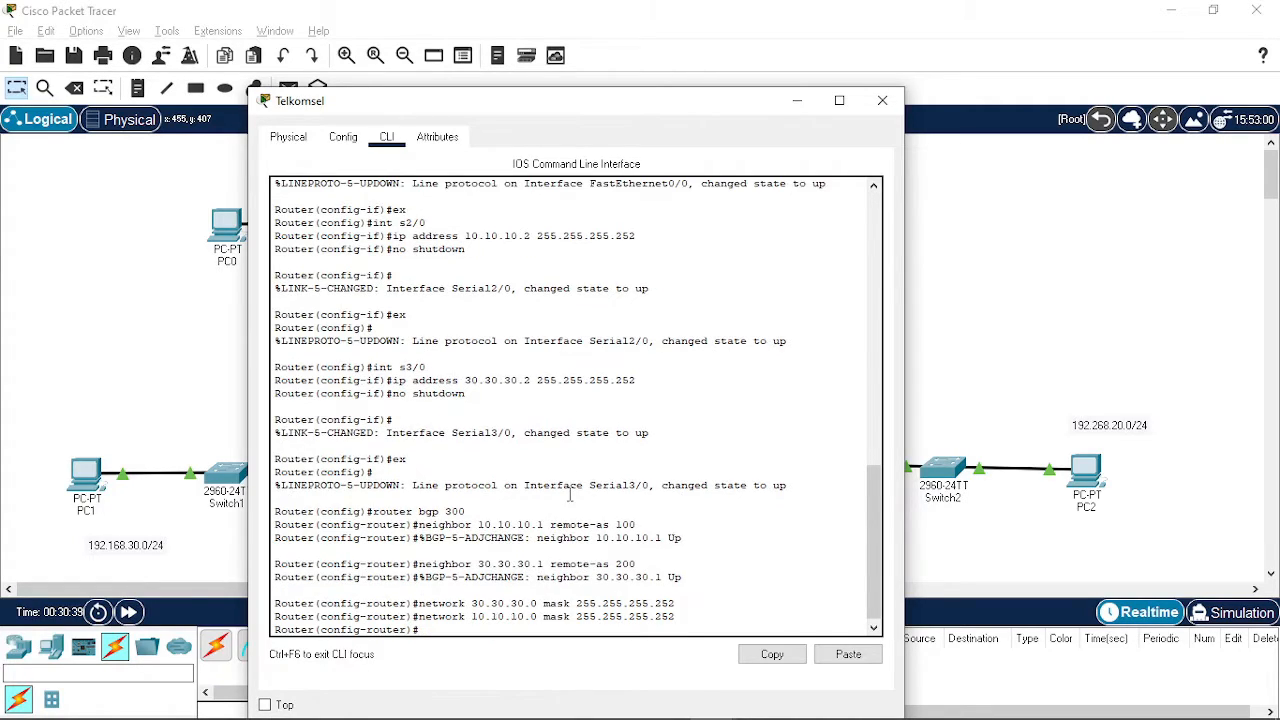
# Advertise network 192.168.30.0 with mask 255.255.255.0 in the Telkomsel router's BGP
pyautogui.write('network 192.168.30.0 maks')
pyautogui.press('BackSpace')
pyautogui.write('k')
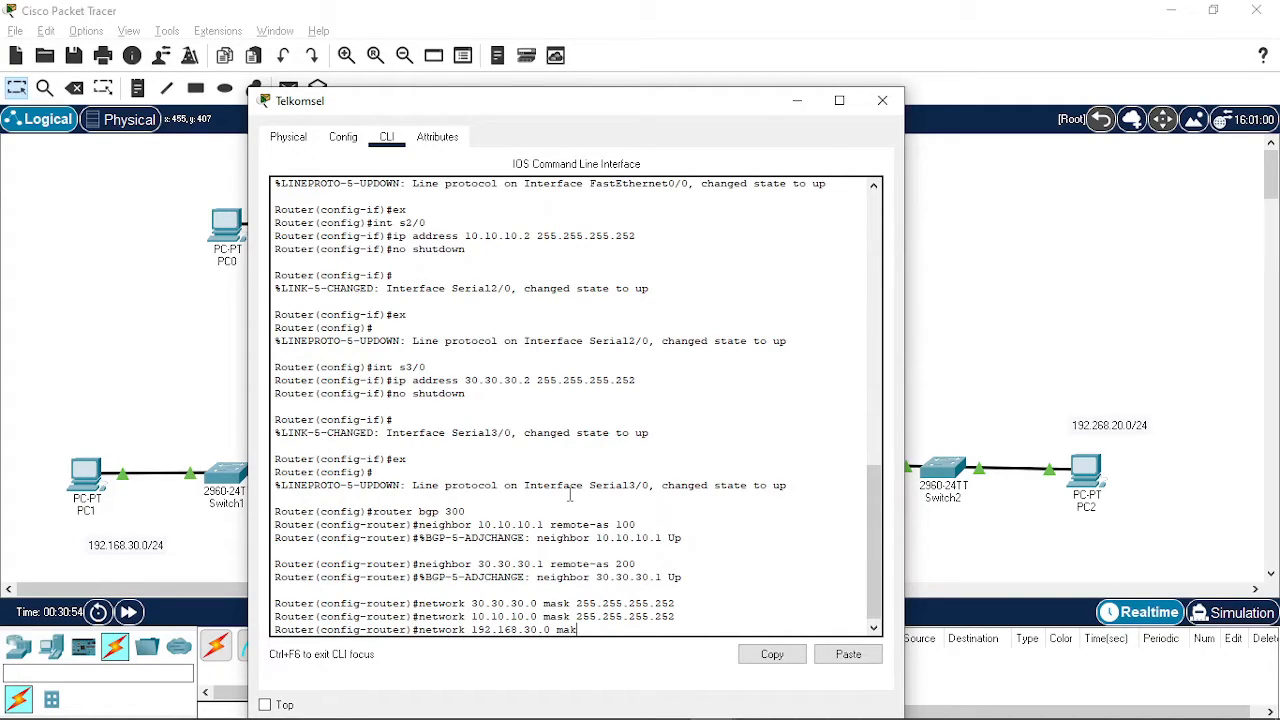
pyautogui.press('BackSpace')
pyautogui.write('sk 255.255.255.0')
pyautogui.press('Return')
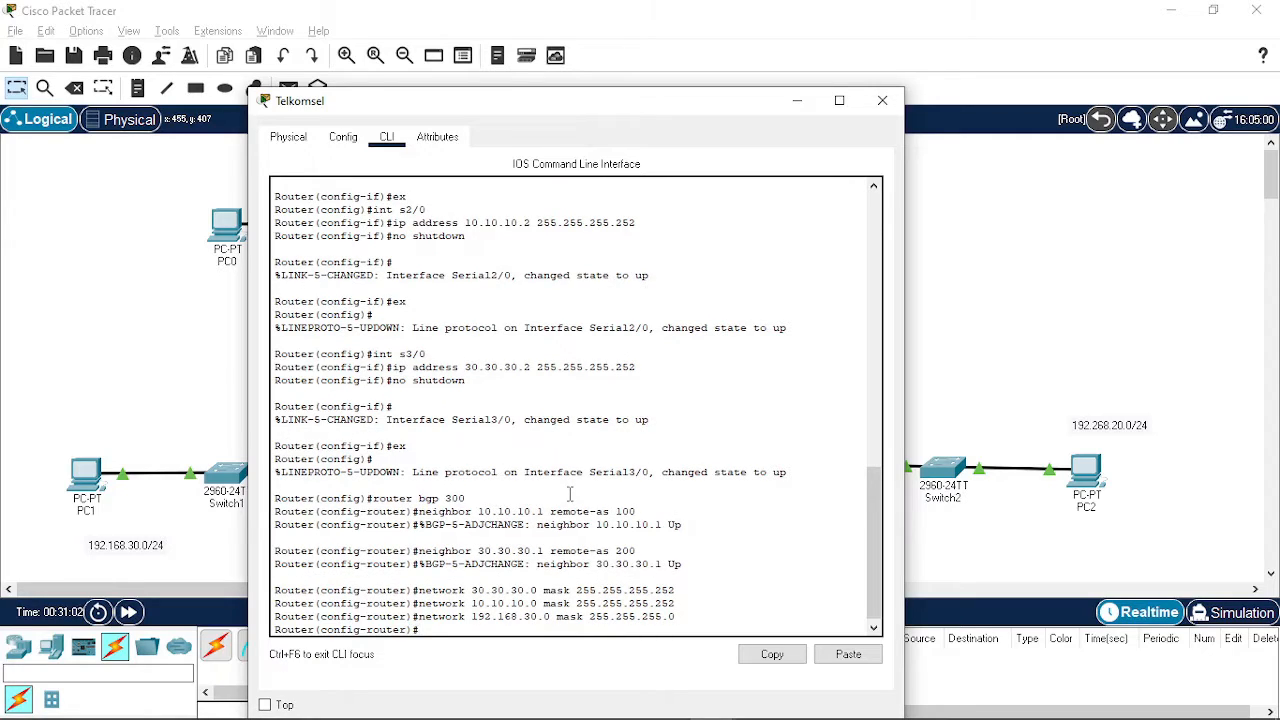
# Leave configuration mode on the Telkomsel router and display its IP routing table
pyautogui.write('ex')
pyautogui.press('Return')
pyautogui.write('ex')
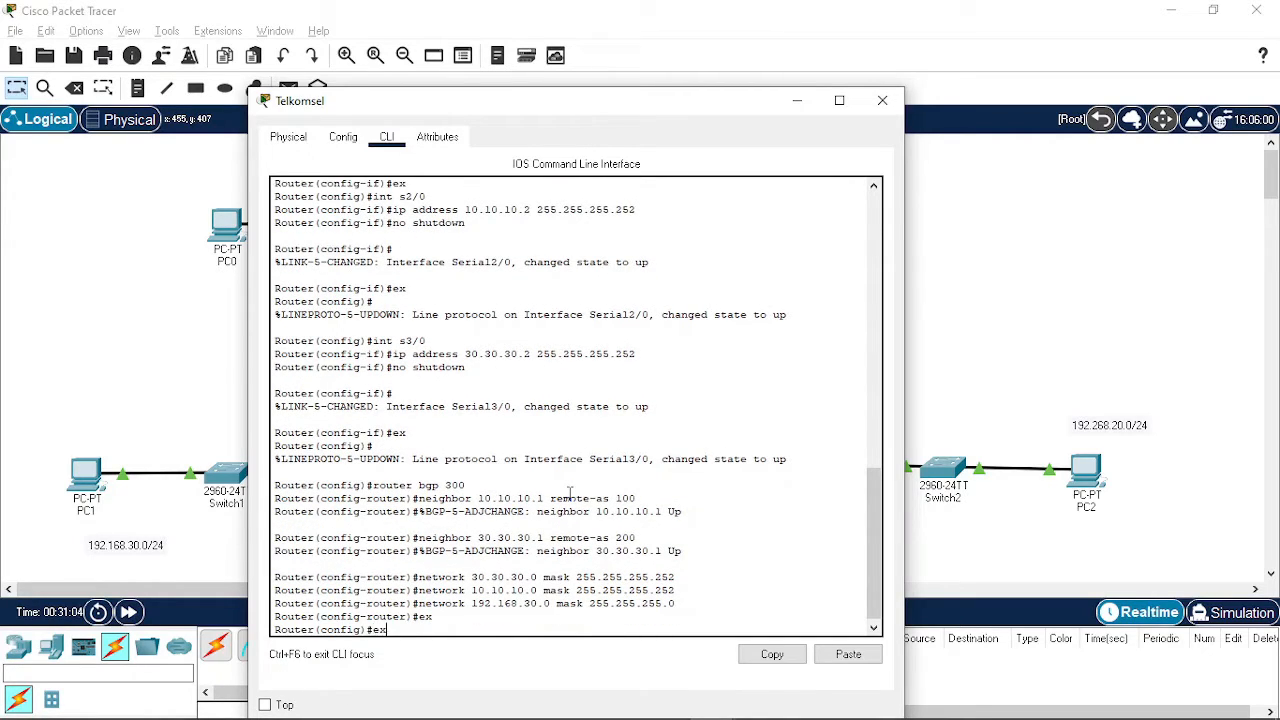
pyautogui.press('Return')
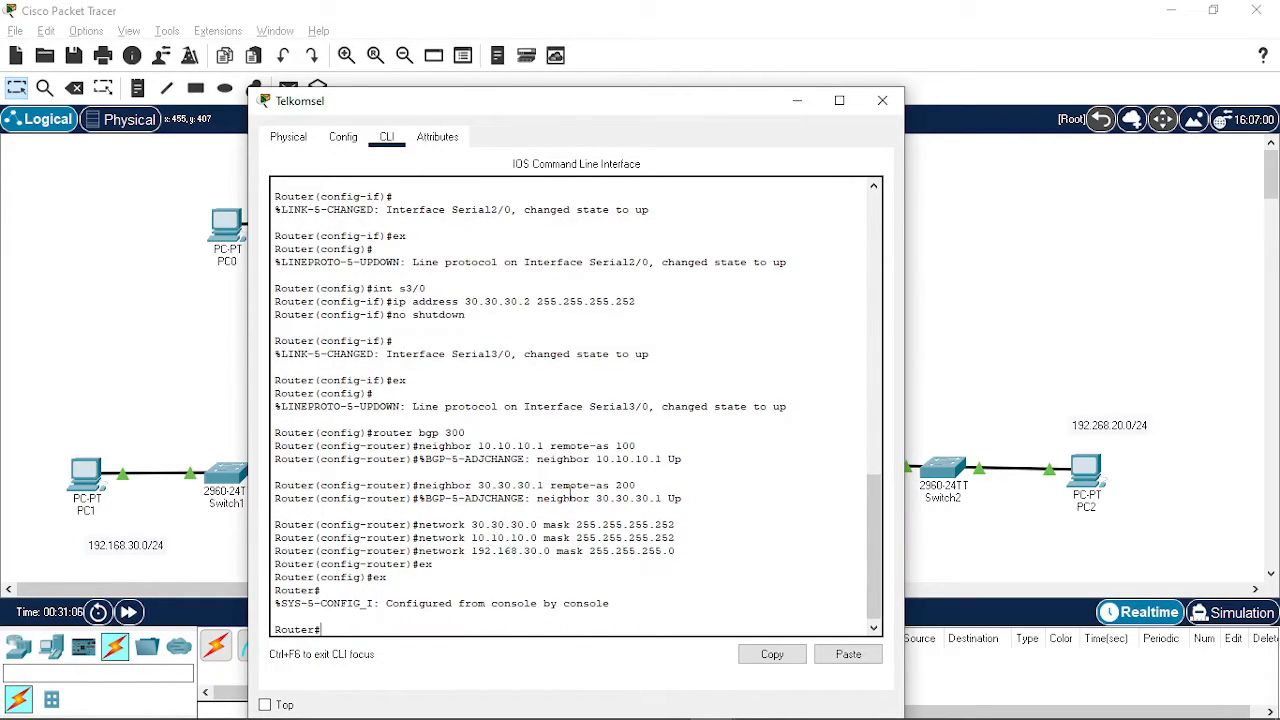
pyautogui.write('sh ip route')
pyautogui.press('Return')
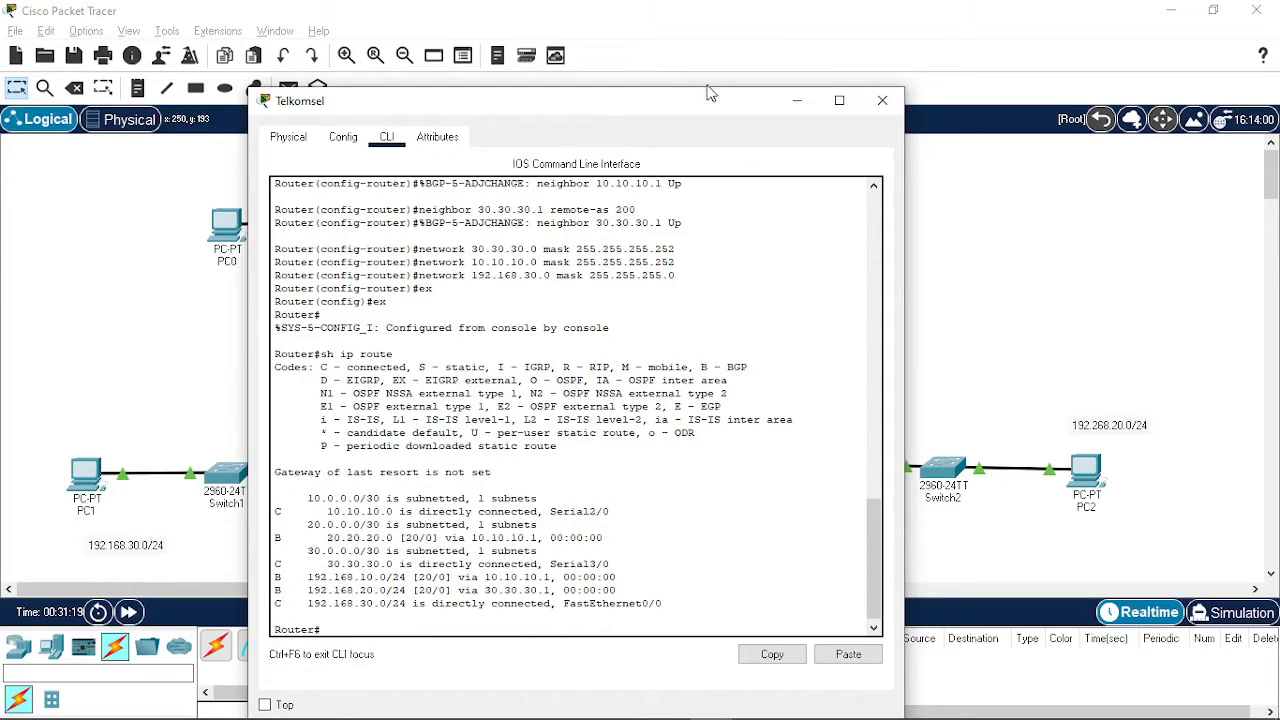
pyautogui.click(882, 100)
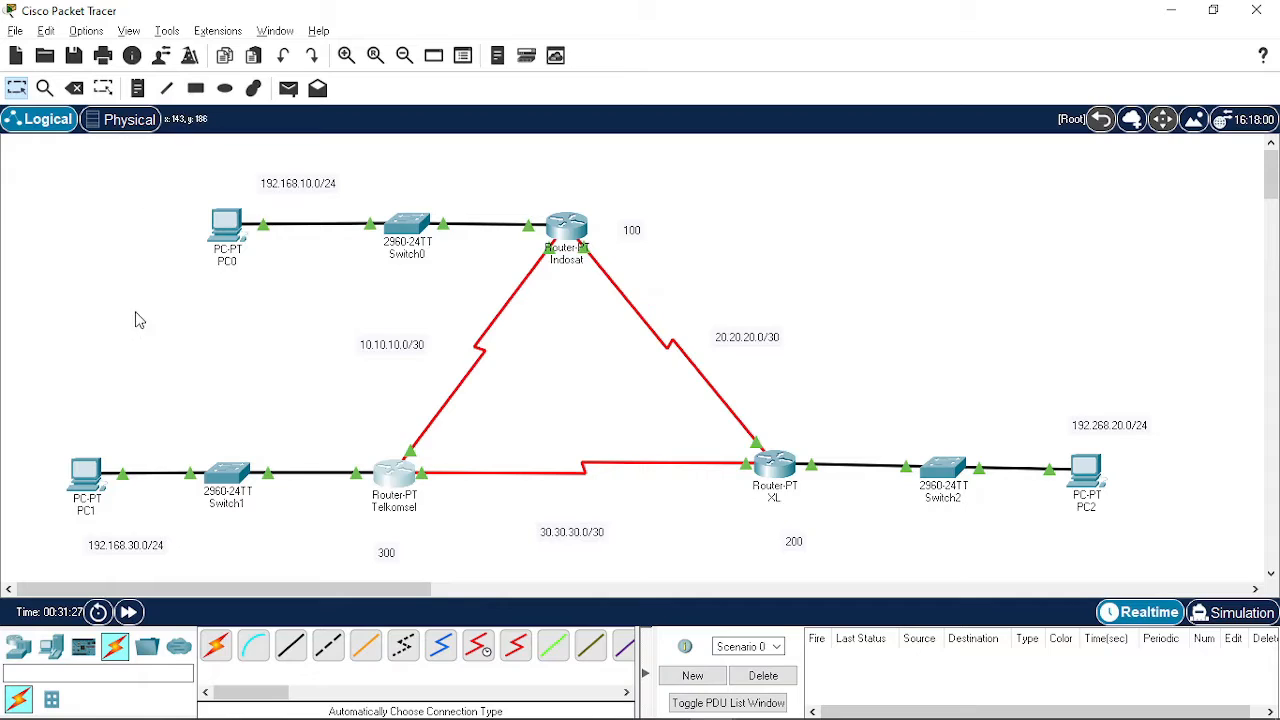
# Ping 192.168.10.2 from PC0's command prompt
pyautogui.click(218, 235)
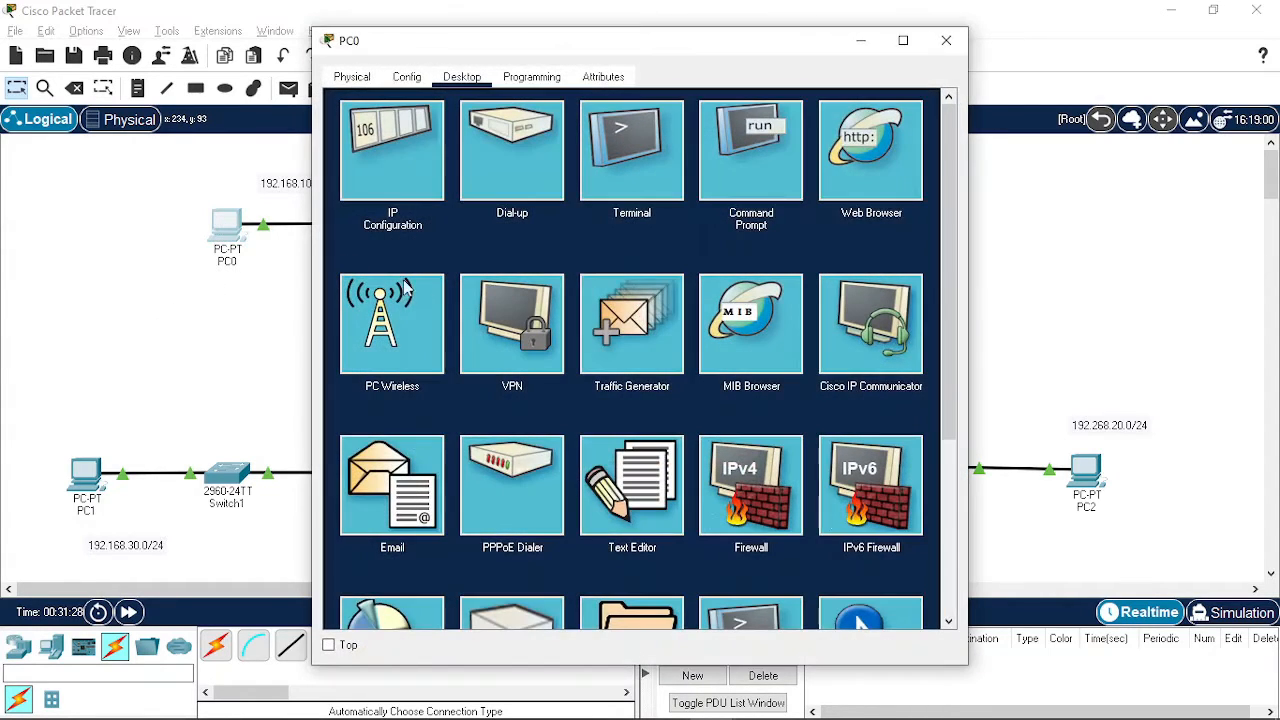
pyautogui.click(751, 187)
pyautogui.write('p')
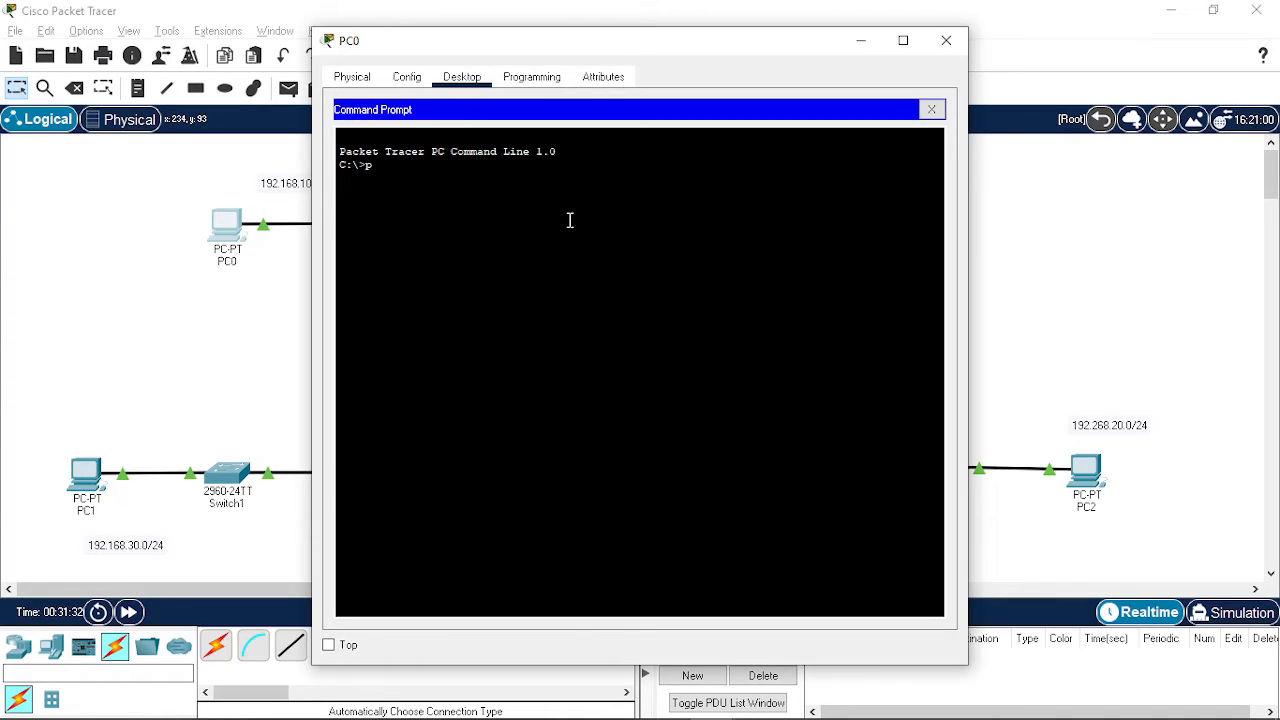
pyautogui.write('ing 192.168.10.1')
pyautogui.press('BackSpace')
pyautogui.write('2')
pyautogui.press('Return')
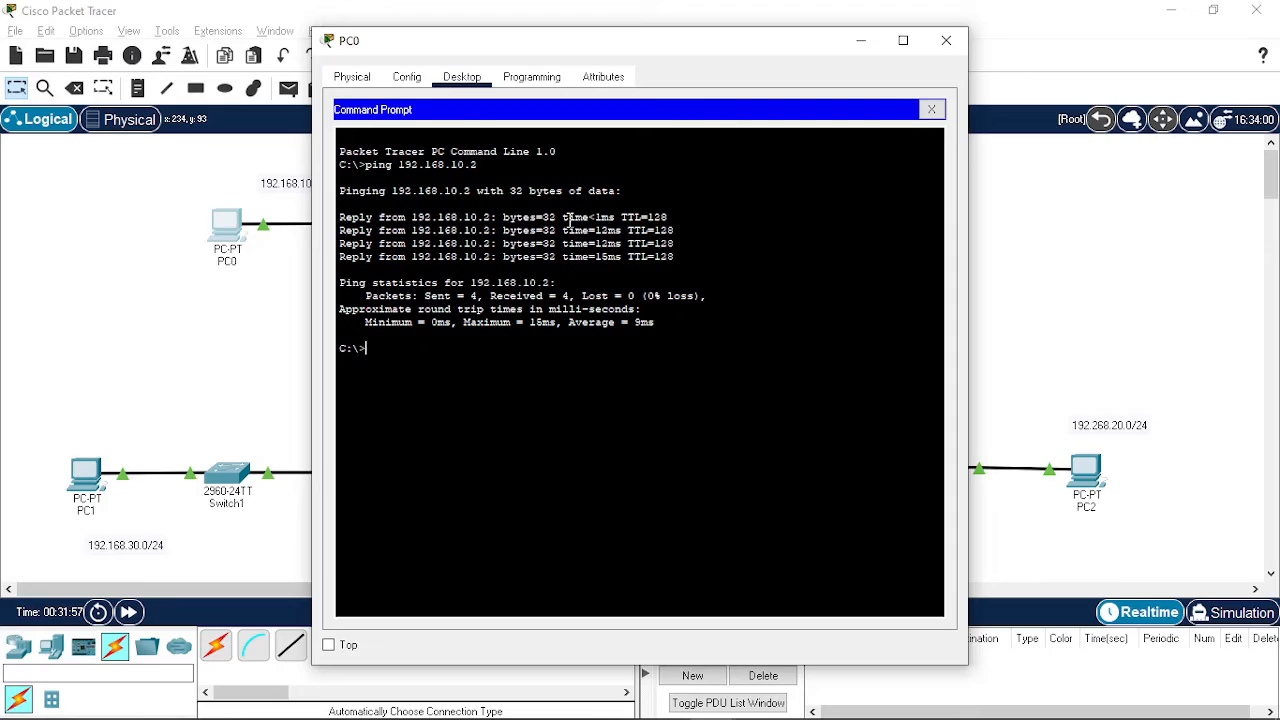
# Ping 192.168.20.2 and 192.168.30.2 from PC0 to test reachability of the other two LANs
pyautogui.write('ping 192.168.20.2')
pyautogui.press('Return')
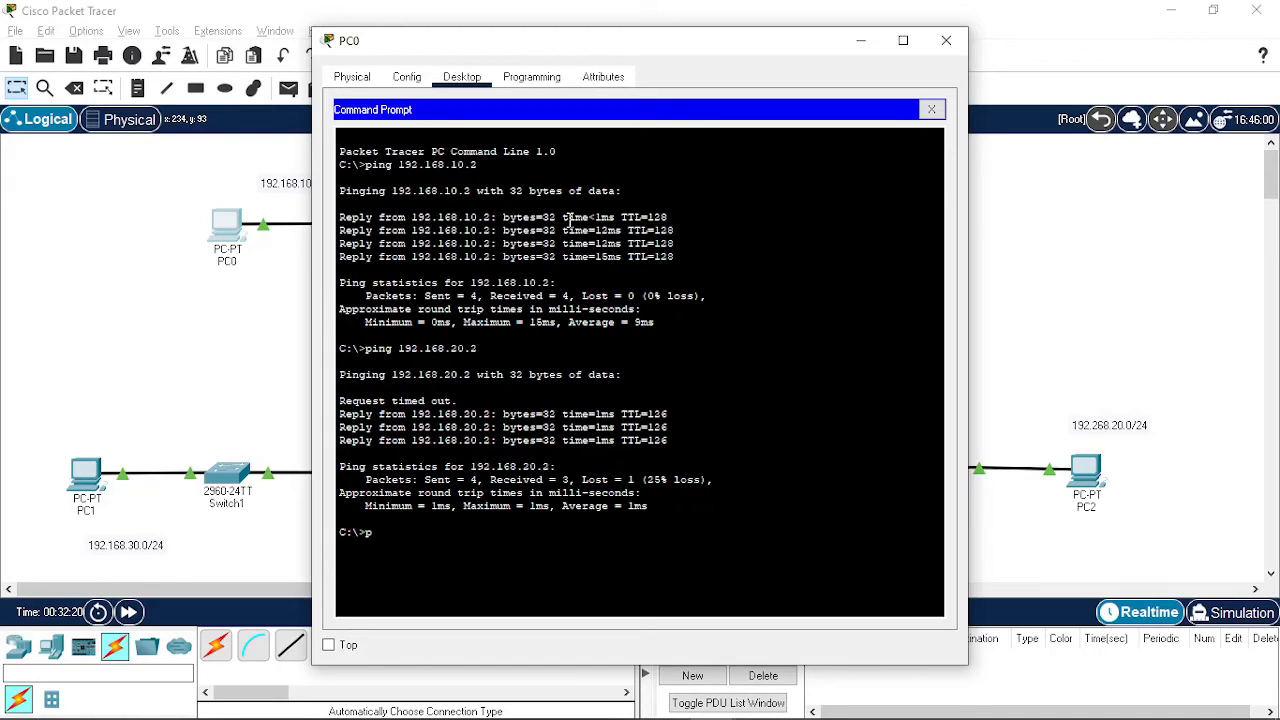
pyautogui.write('ing 192.168.30.2')
pyautogui.press('Return')
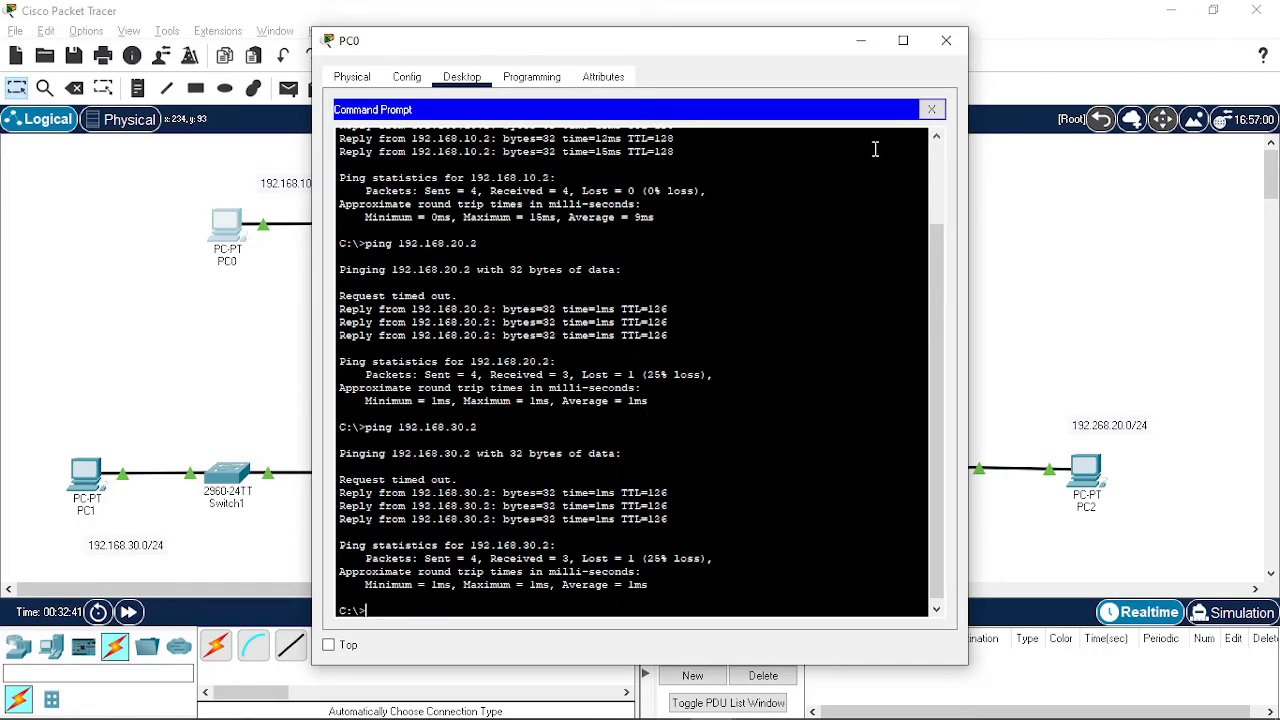
pyautogui.click(946, 41)
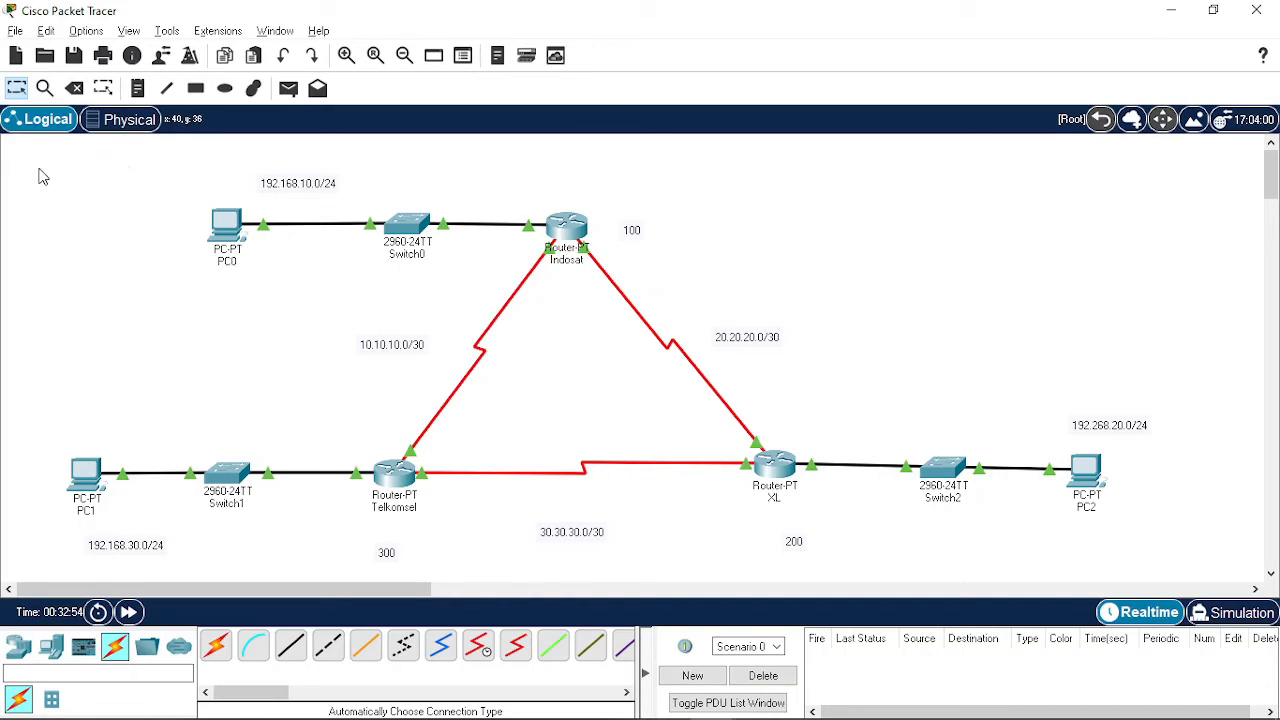
pyautogui.moveTo(38, 168); pyautogui.dragTo(170, 182)
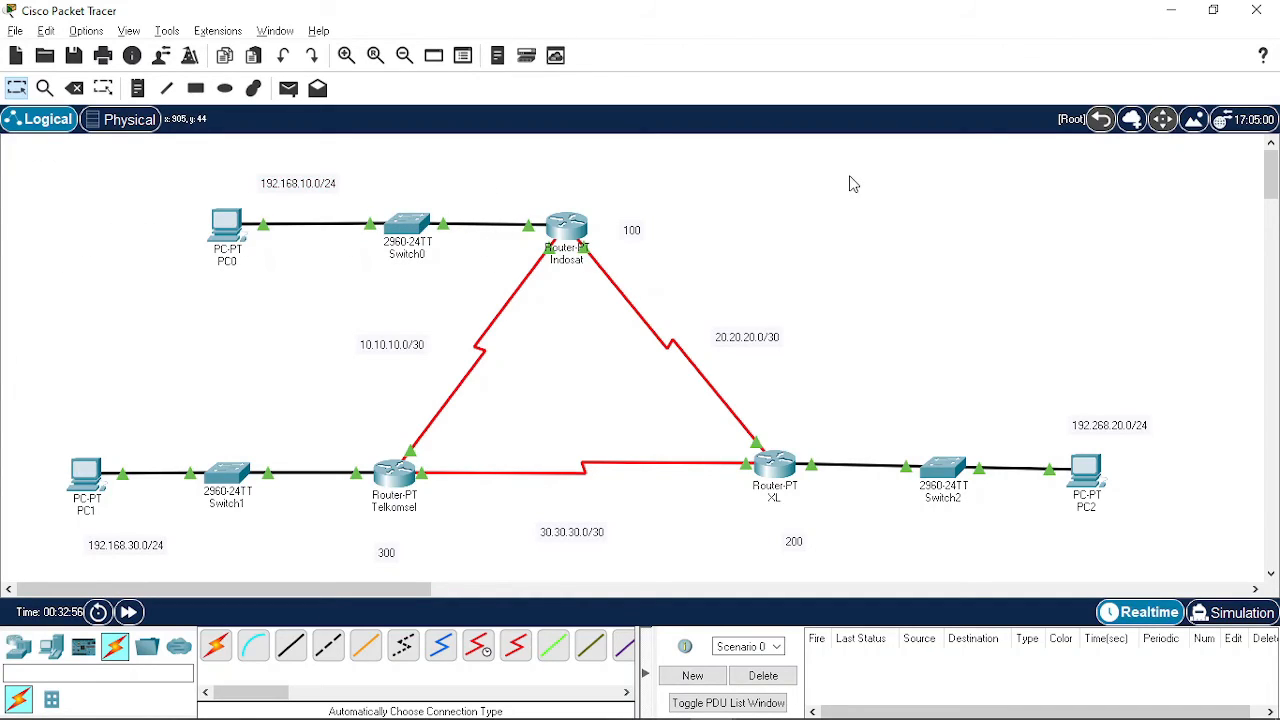